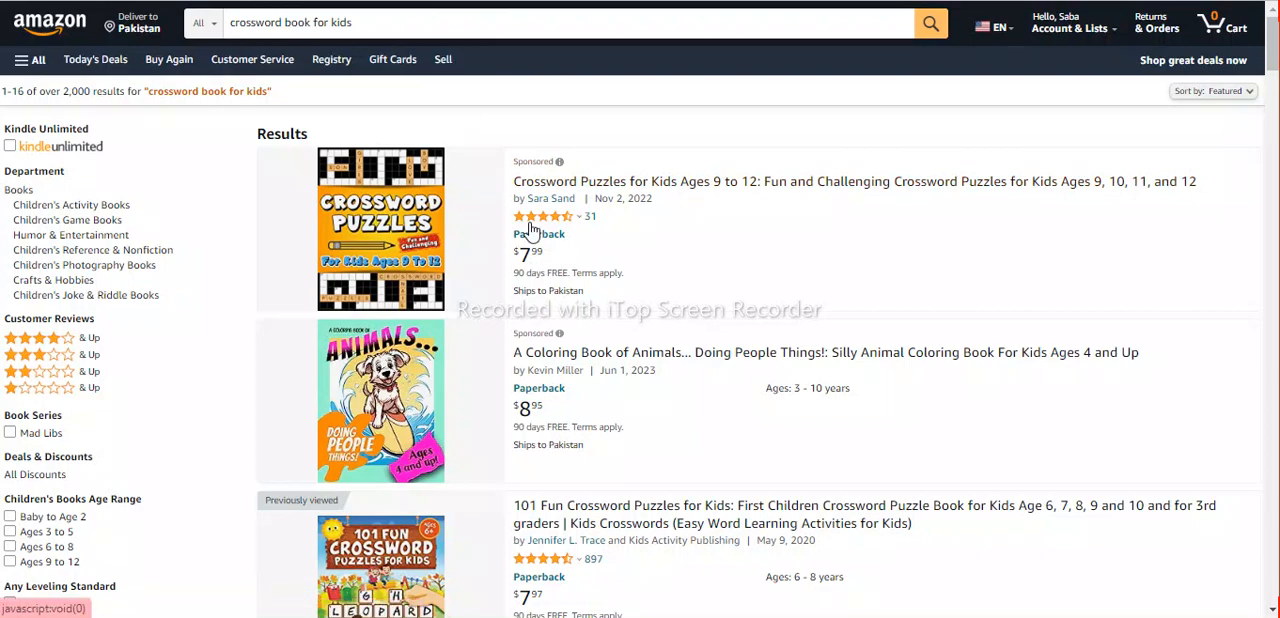
Open the inside preview of the paperback "101 Fun Crossword Puzzles for Kids" from the crossword book results.
scroll(531, 230, "down", 5)
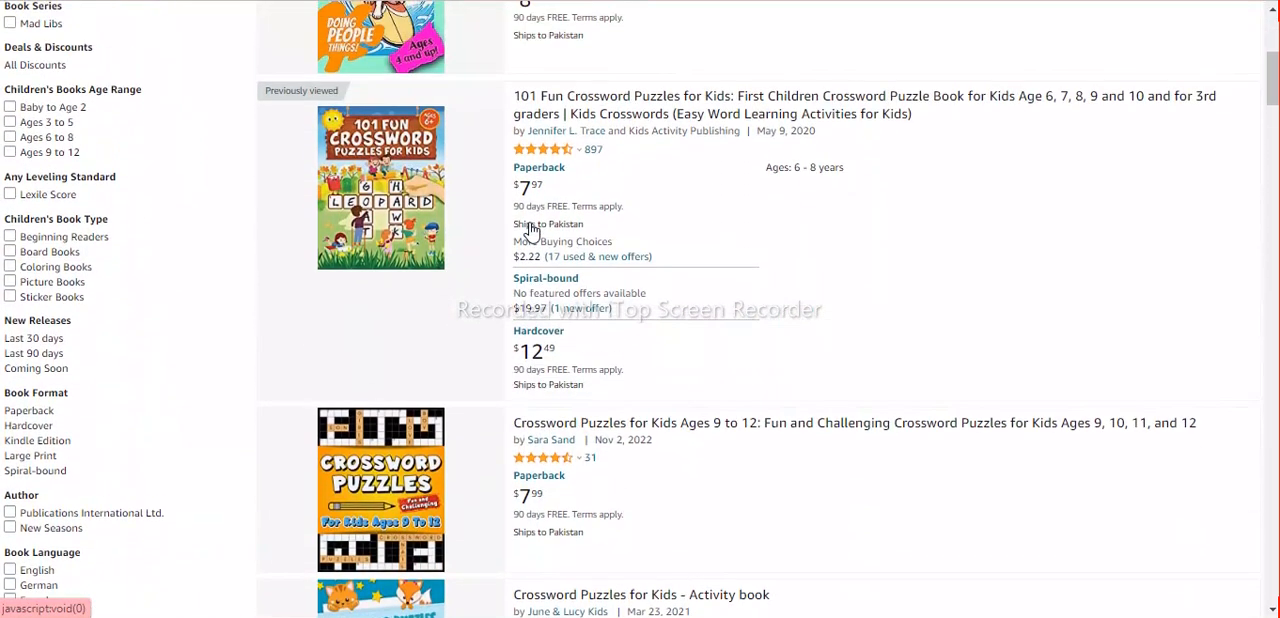
left_click(389, 209)
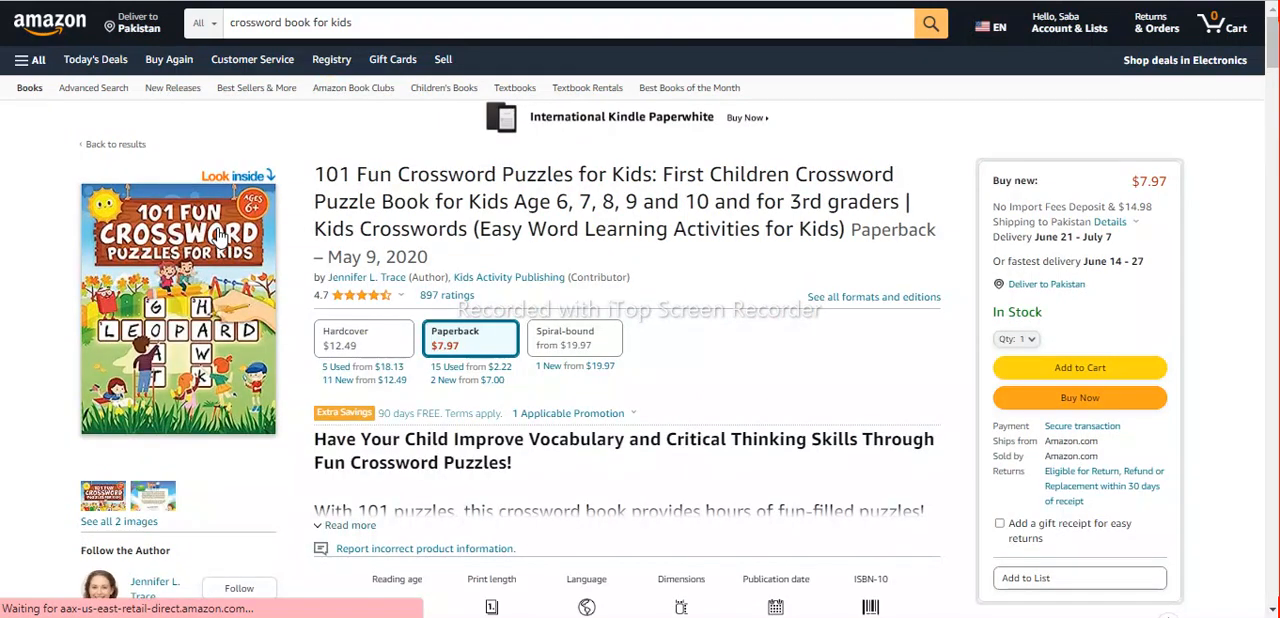
left_click(219, 234)
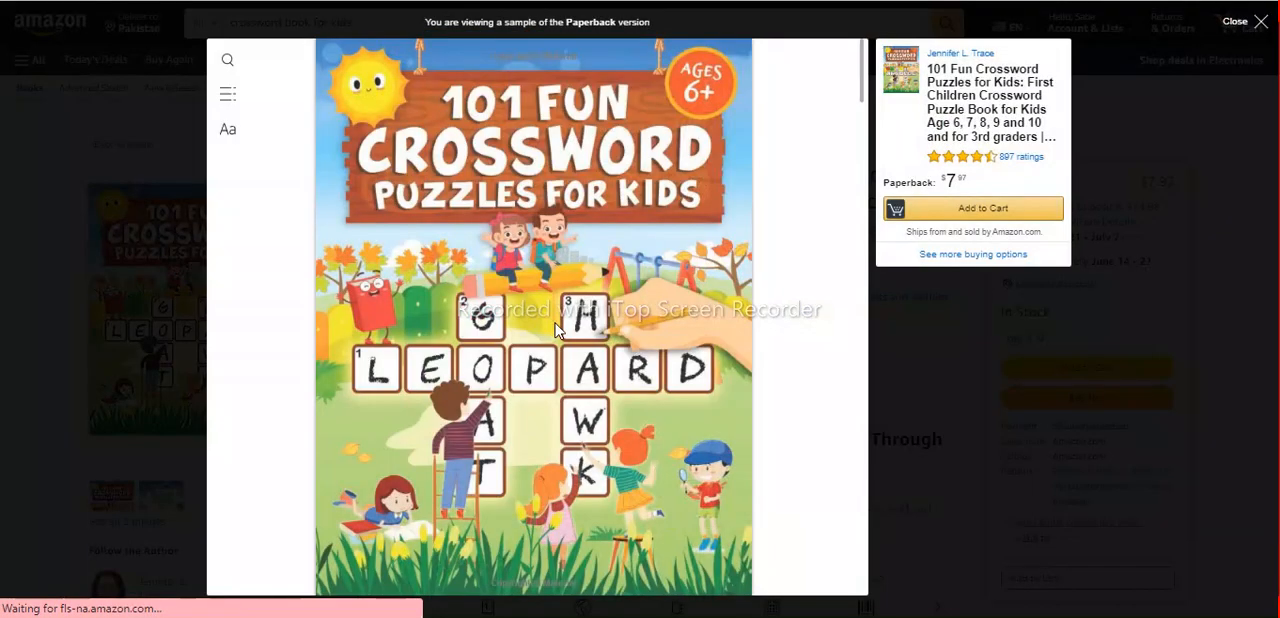
Examine the crossword book's sample pages for puzzle layout, themes, word lists and picture clues, and close the preview.
scroll(540, 315, "down", 5)
scroll(558, 330, "down", 10)
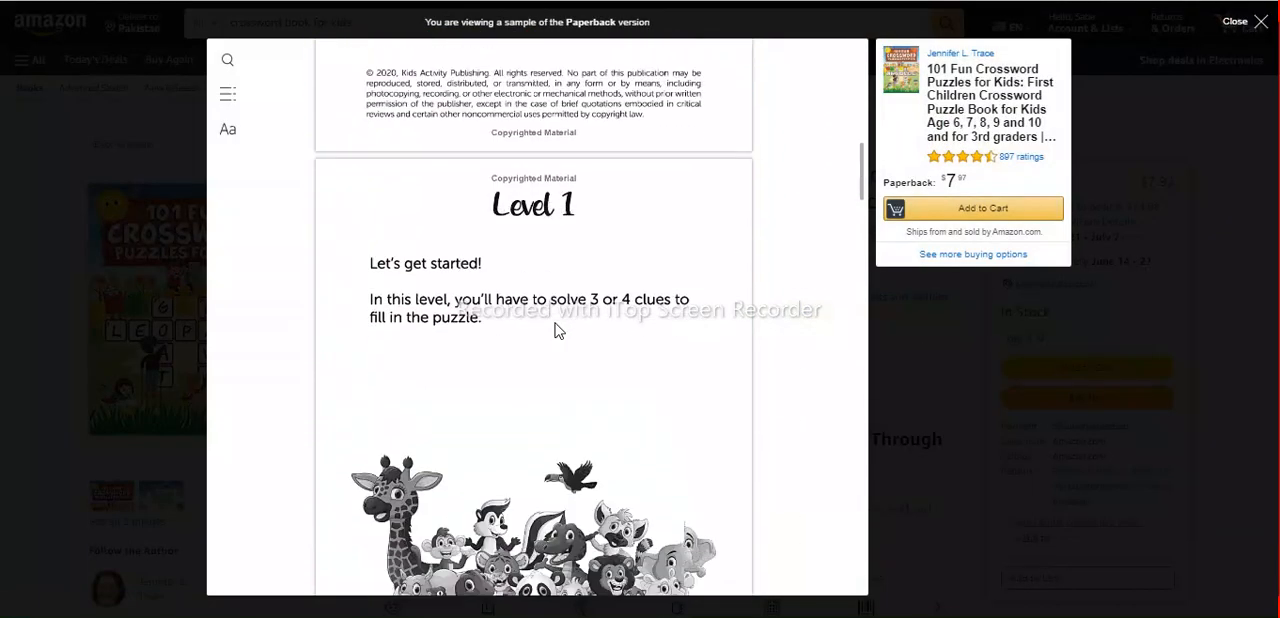
scroll(558, 330, "down", 1)
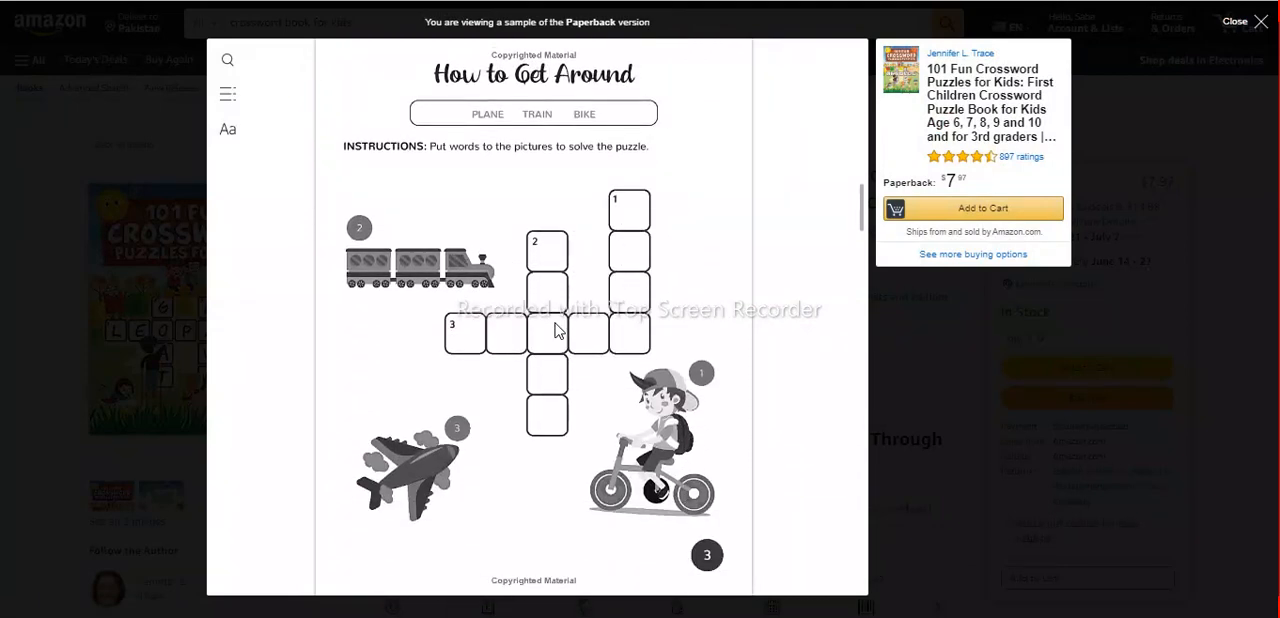
scroll(558, 330, "down", 7)
scroll(558, 330, "up", 8)
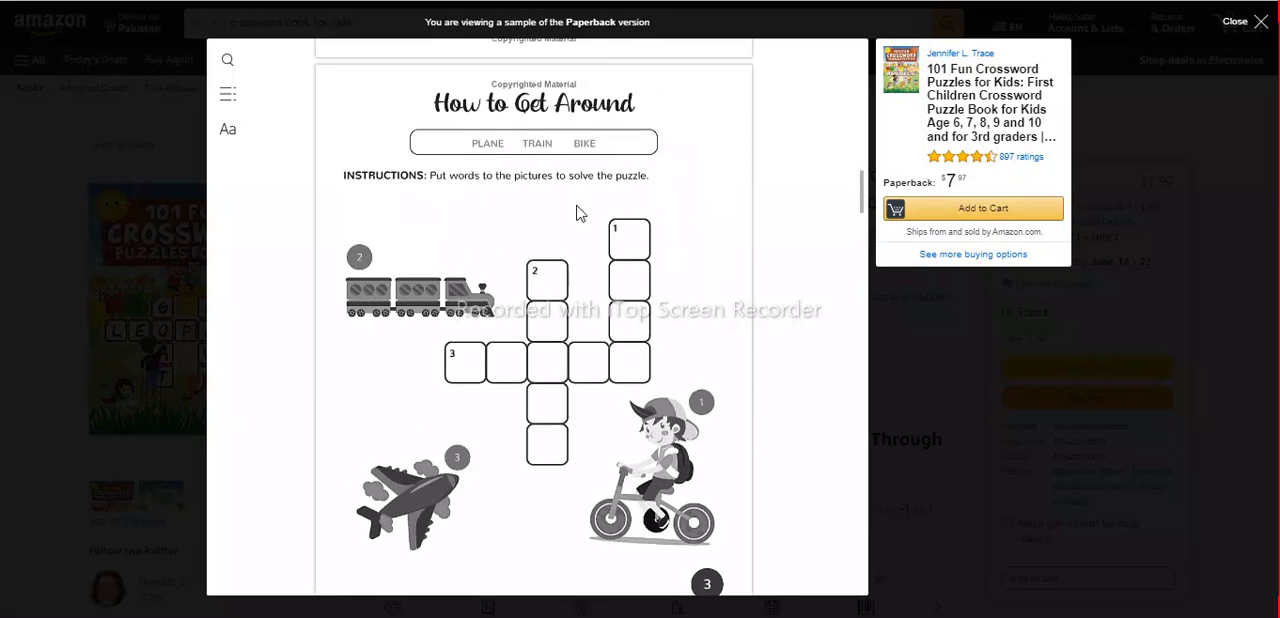
scroll(554, 334, "down", 5)
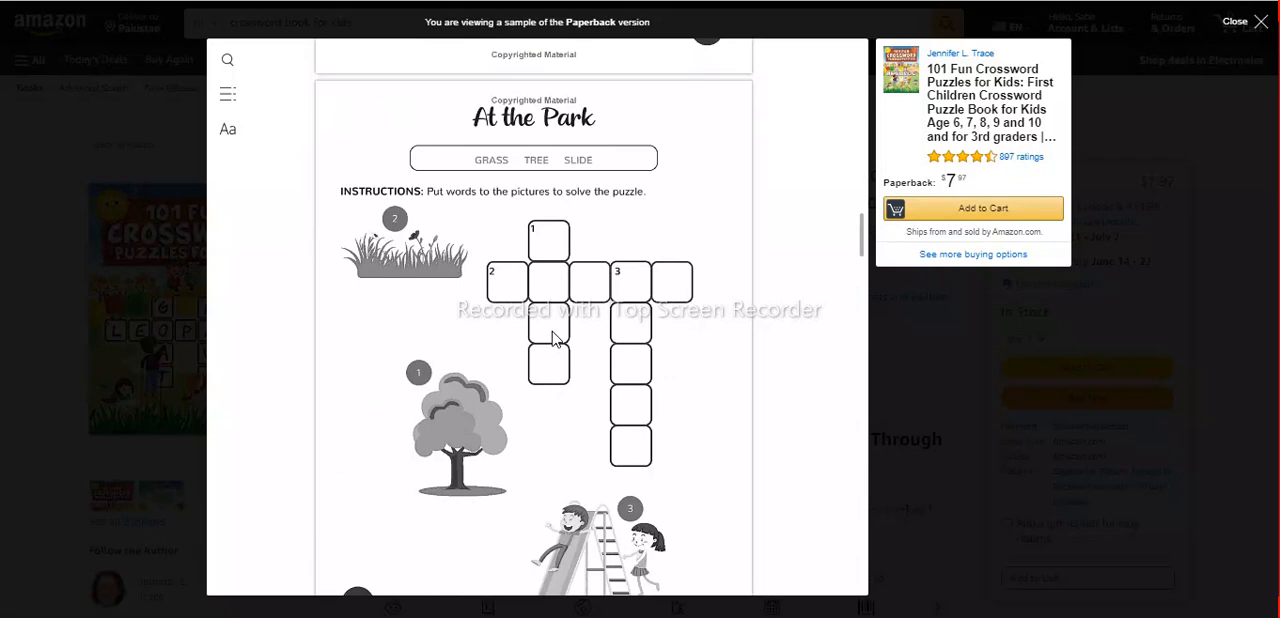
scroll(554, 337, "down", 3)
scroll(554, 337, "up", 2)
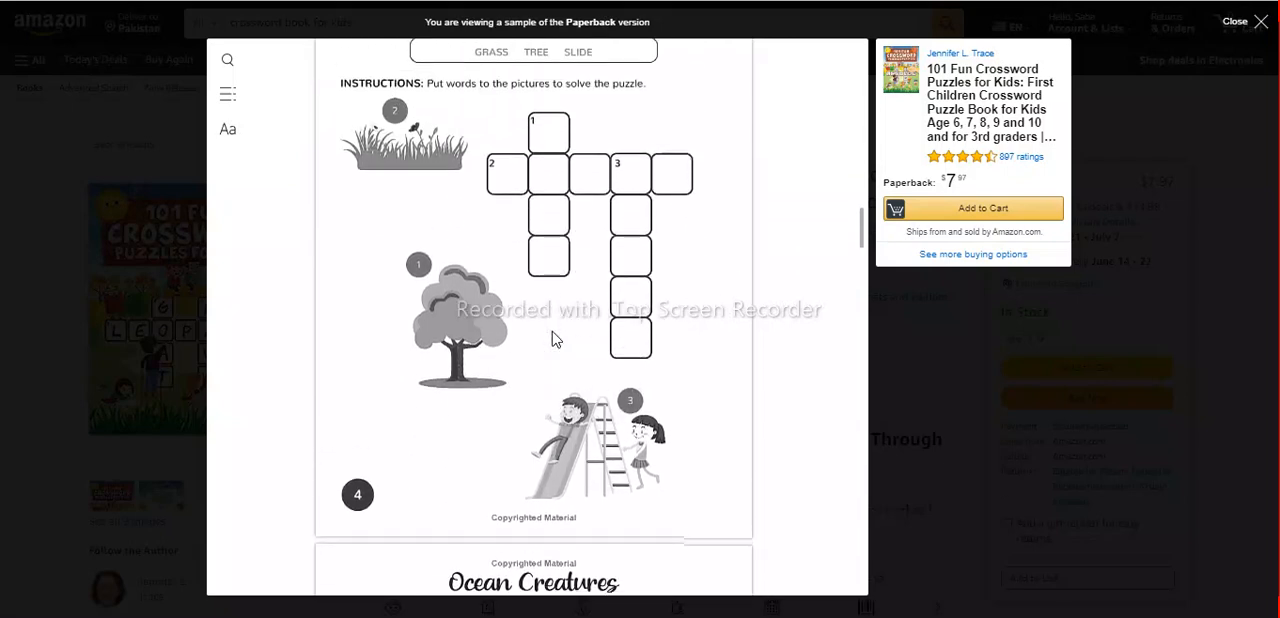
scroll(552, 333, "down", 5)
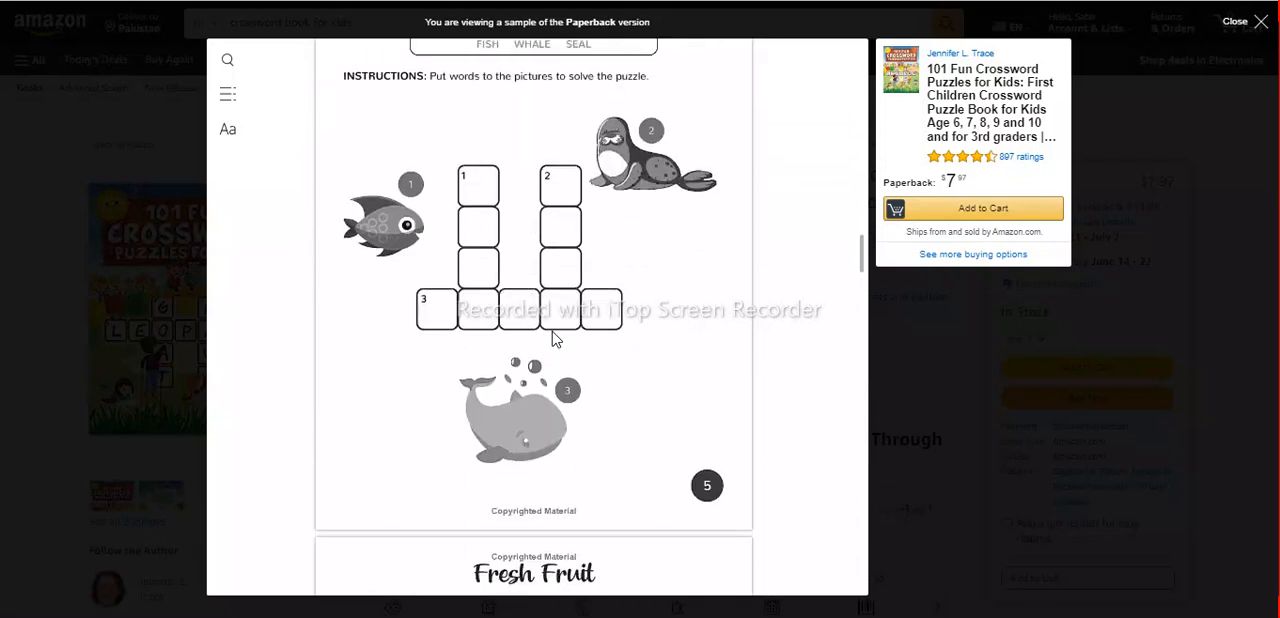
scroll(552, 334, "down", 5)
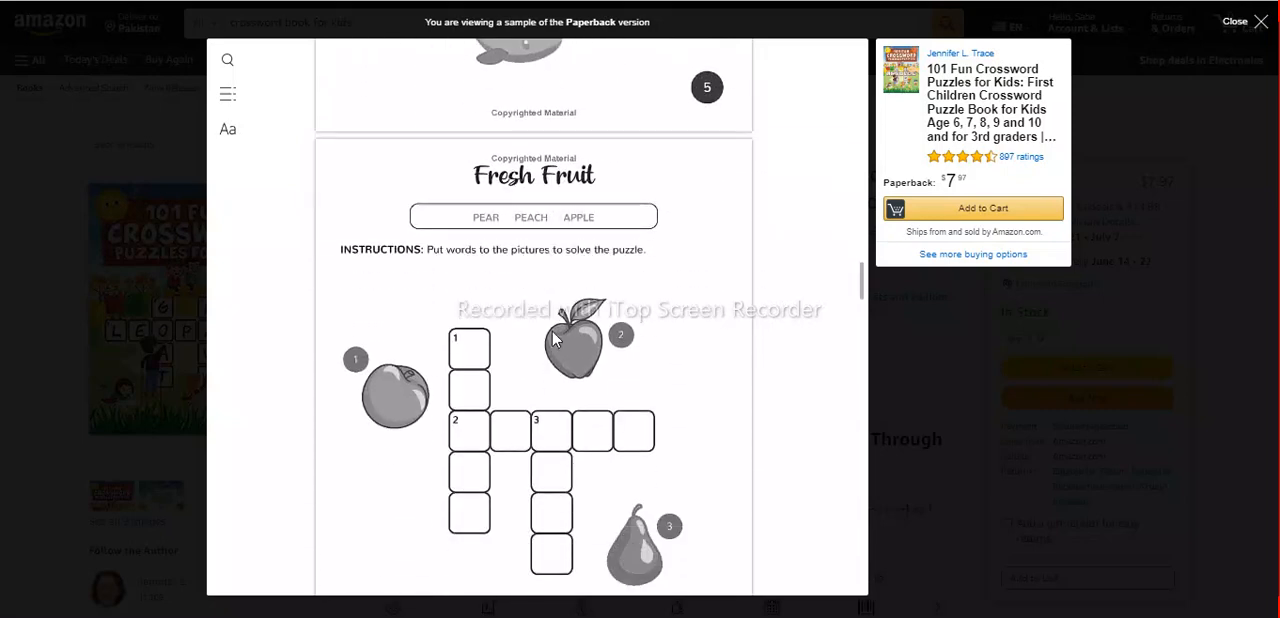
scroll(556, 340, "down", 5)
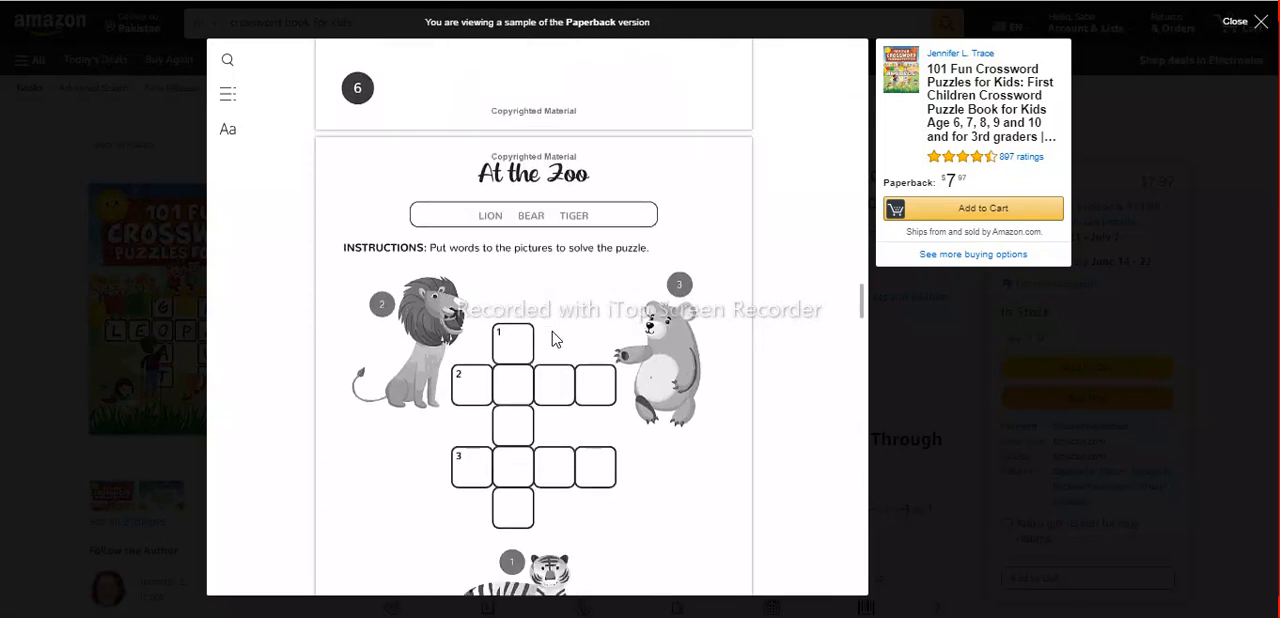
scroll(556, 340, "down", 5)
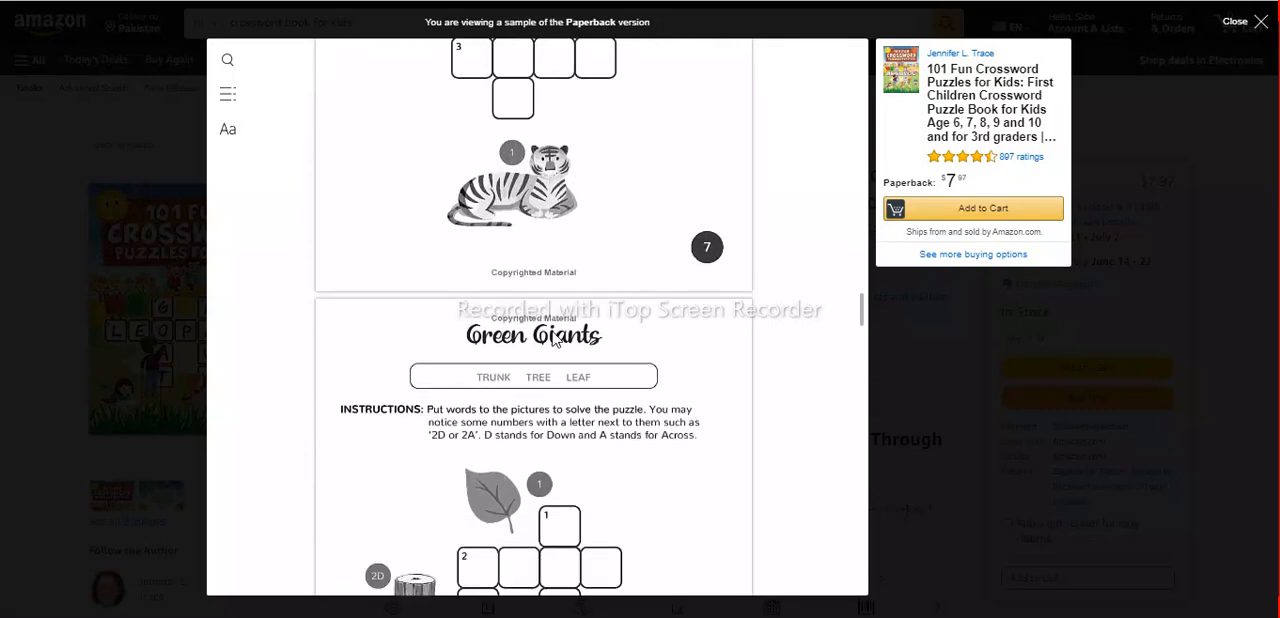
scroll(556, 340, "down", 8)
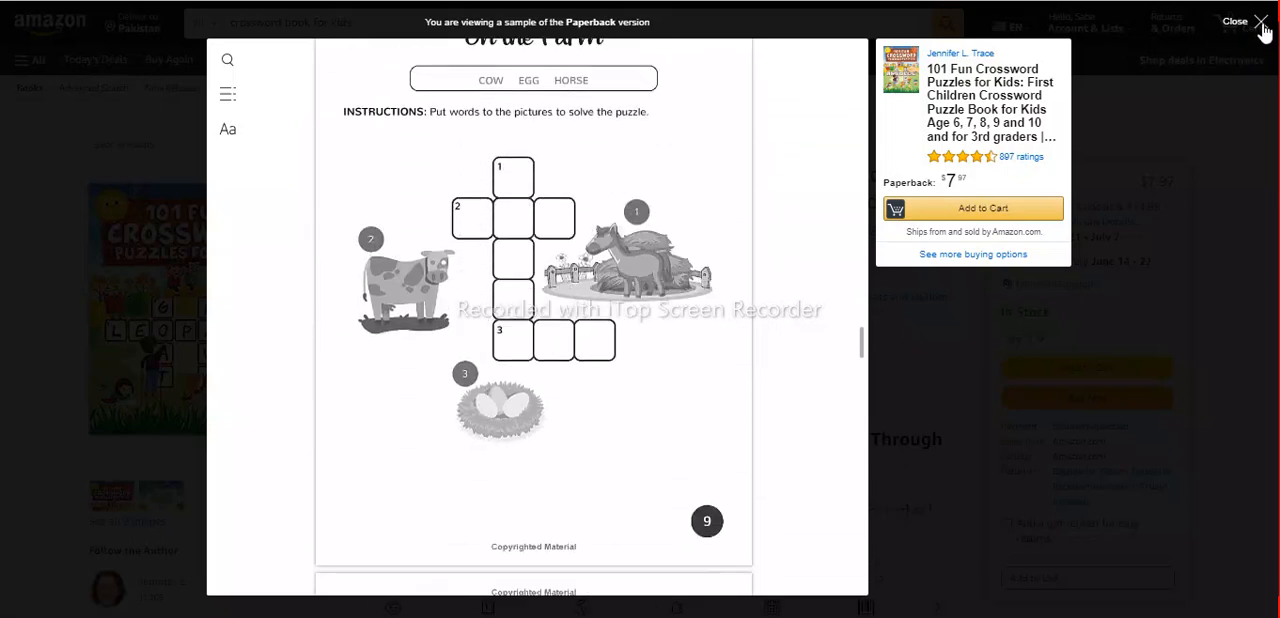
left_click(1262, 24)
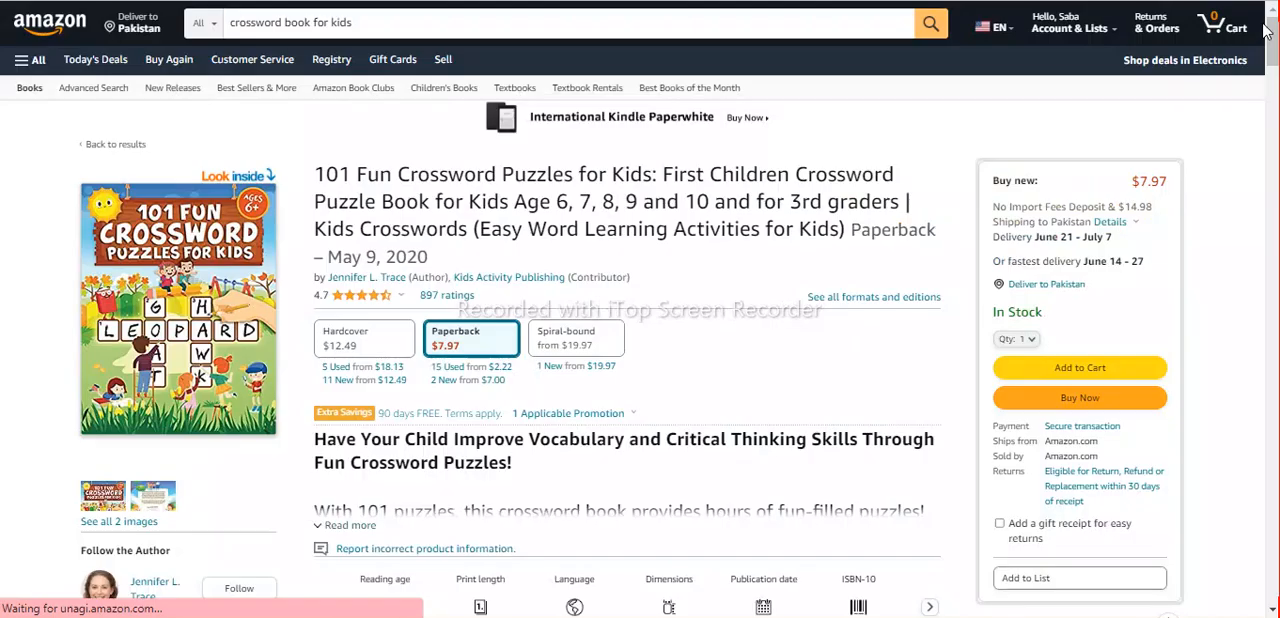
Search the store for "wordsearch book for kids".
double_click(267, 20)
type("words")
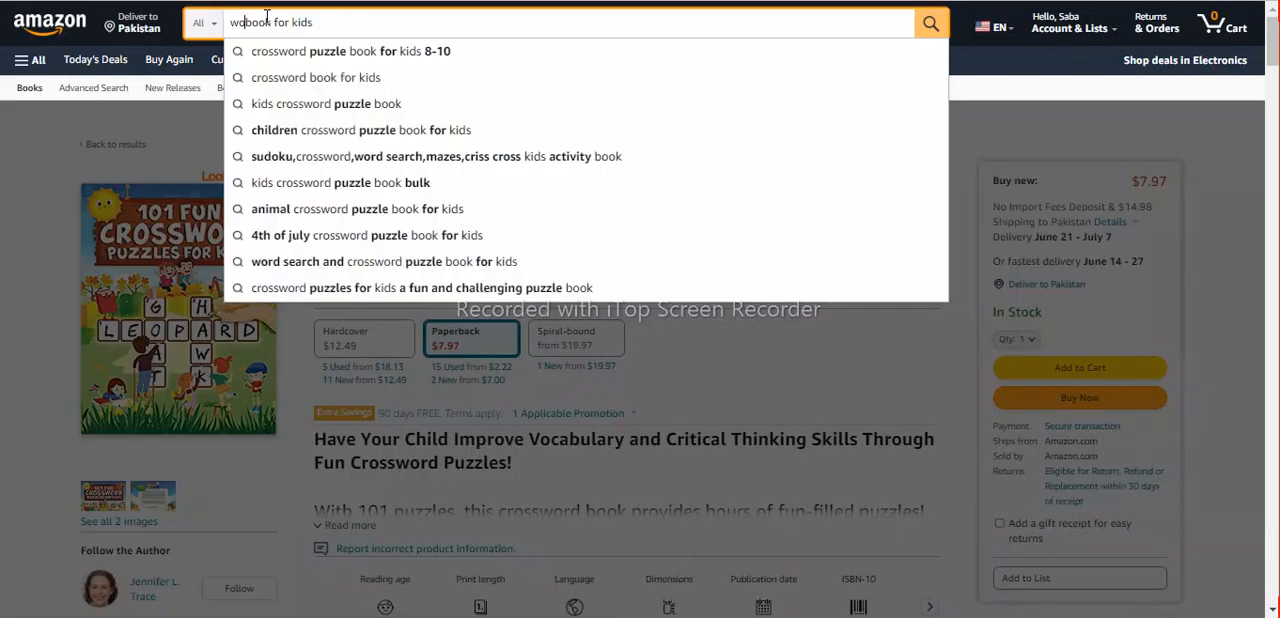
type("earch")
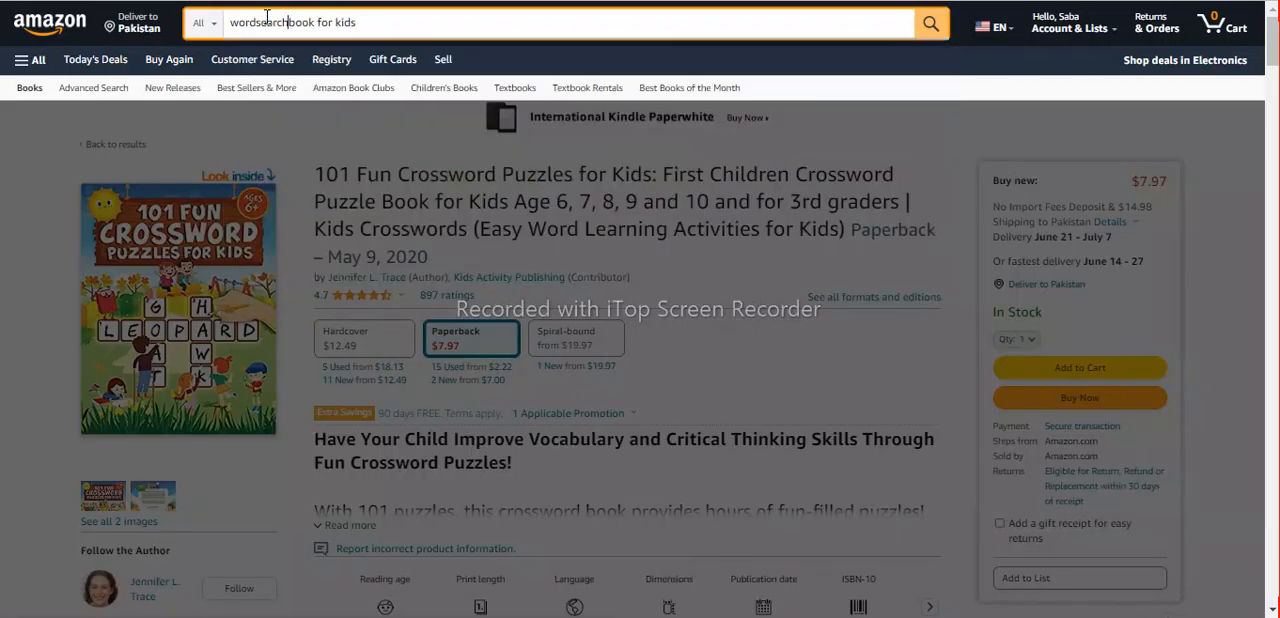
key("Return")
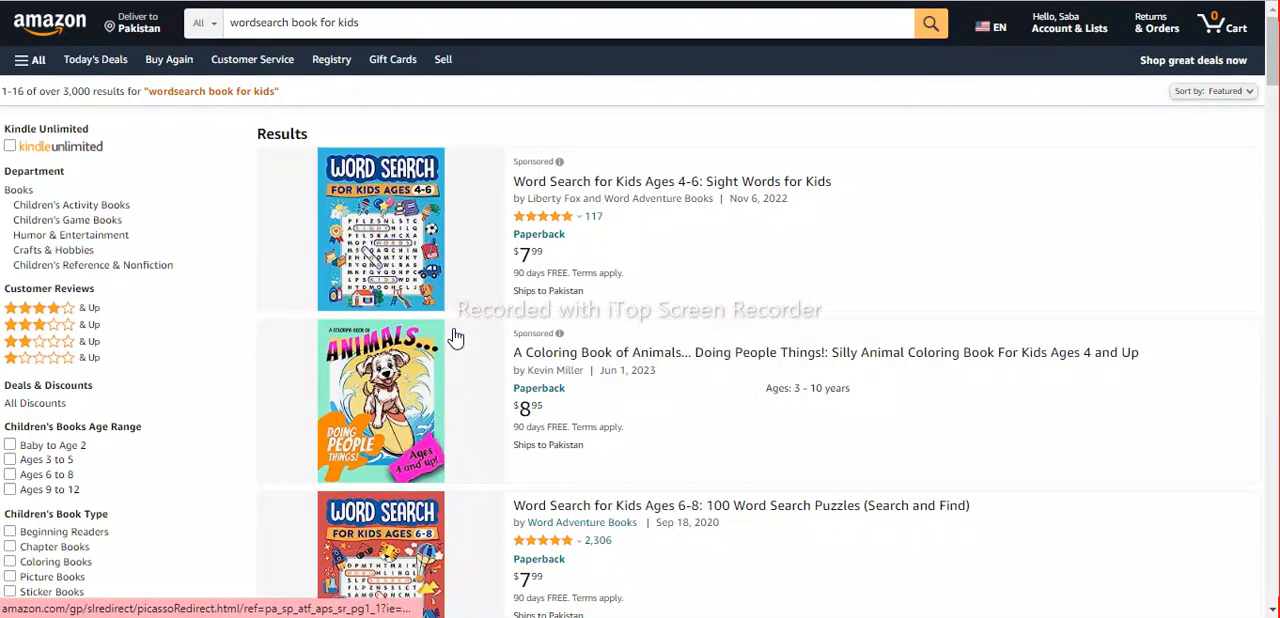
Open the inside preview of "Word Search for Kids Ages 4-6: Sight Words for Kids" from the results.
scroll(455, 338, "down", 2)
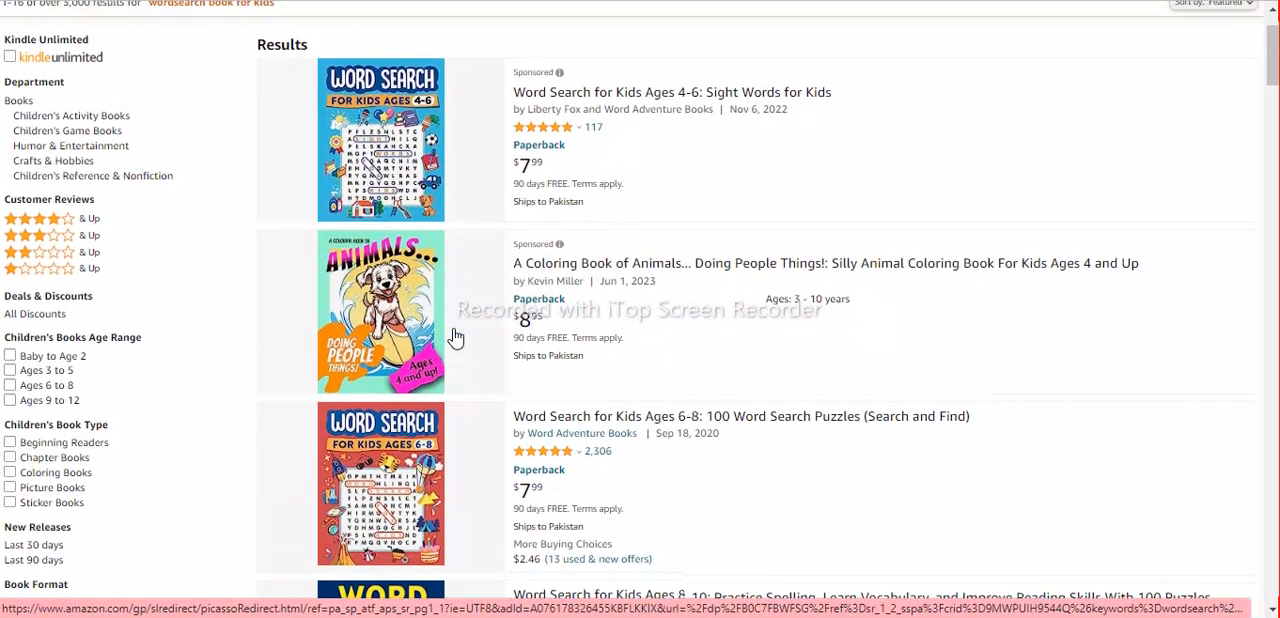
scroll(450, 323, "up", 1)
left_click(407, 219)
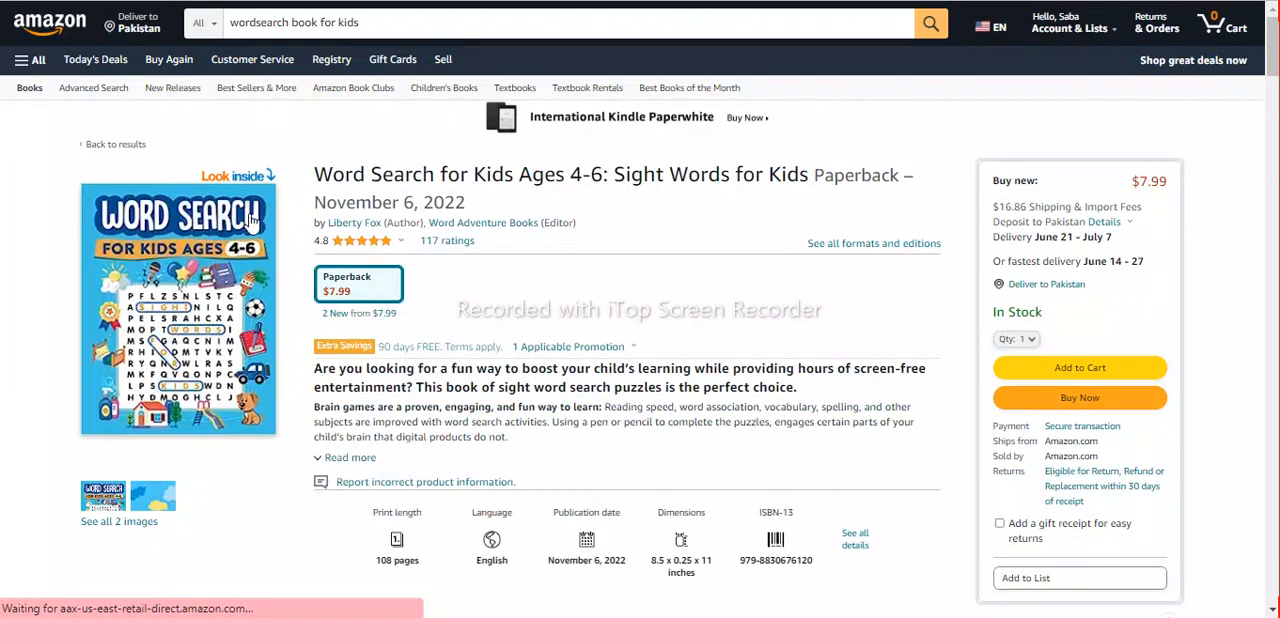
left_click(225, 216)
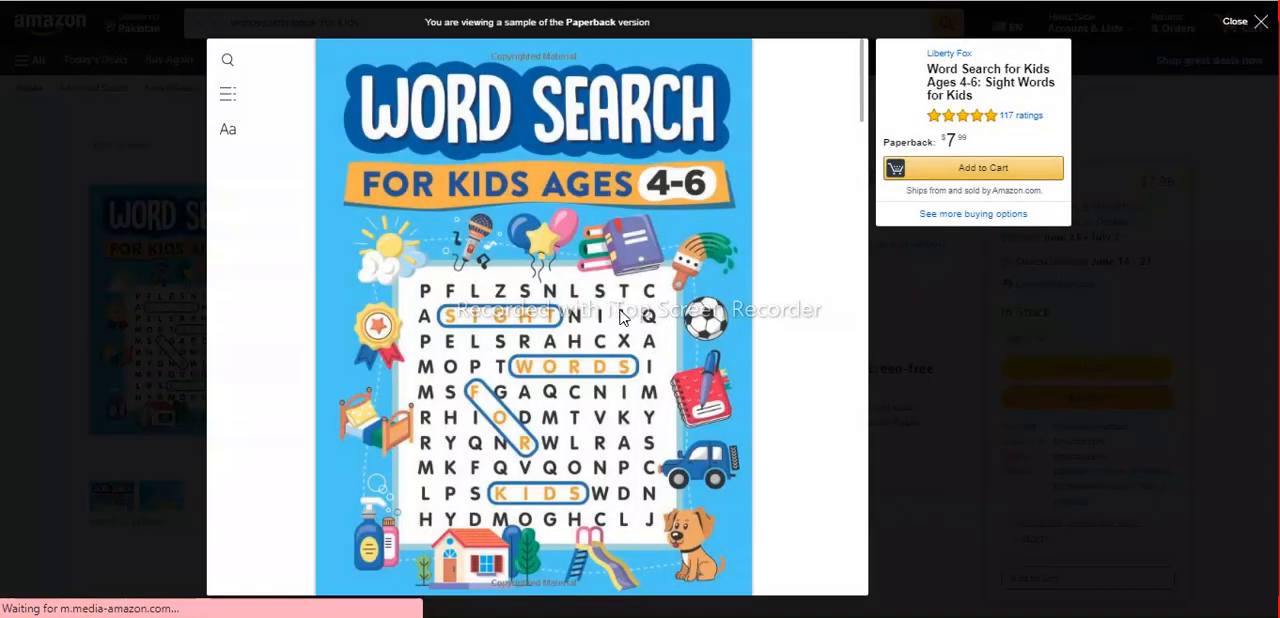
Look through the word search book's sample from front cover to back cover, and close the preview.
scroll(620, 316, "down", 10)
scroll(620, 316, "down", 2)
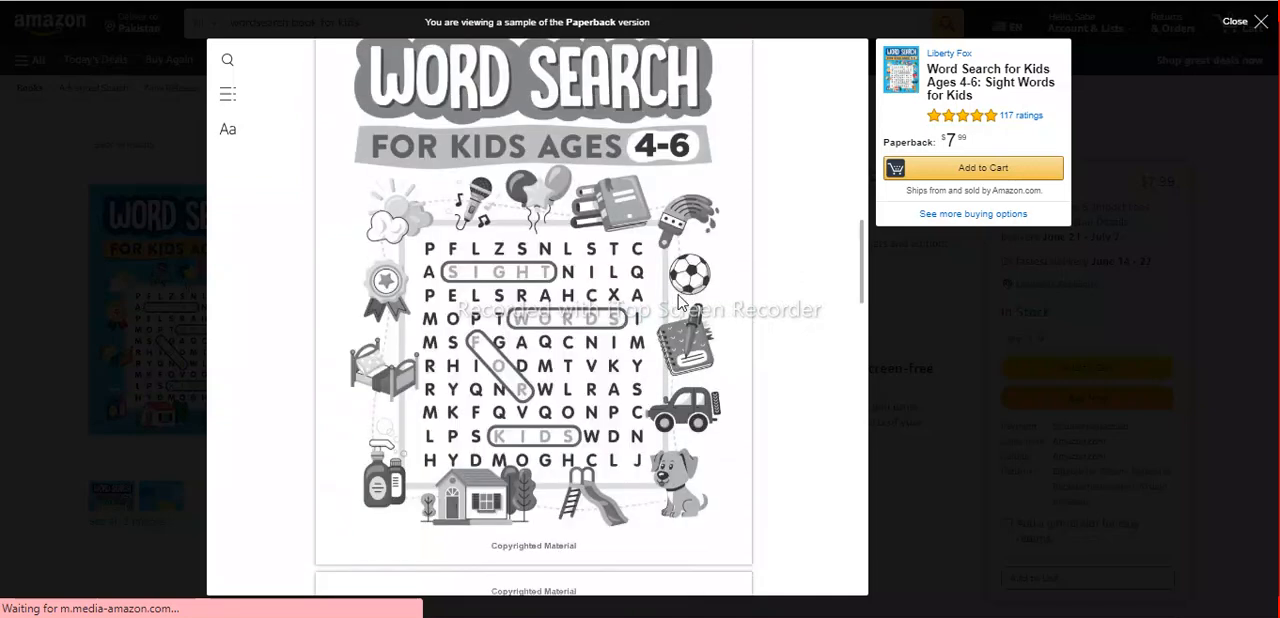
scroll(679, 302, "down", 8)
scroll(679, 302, "down", 10)
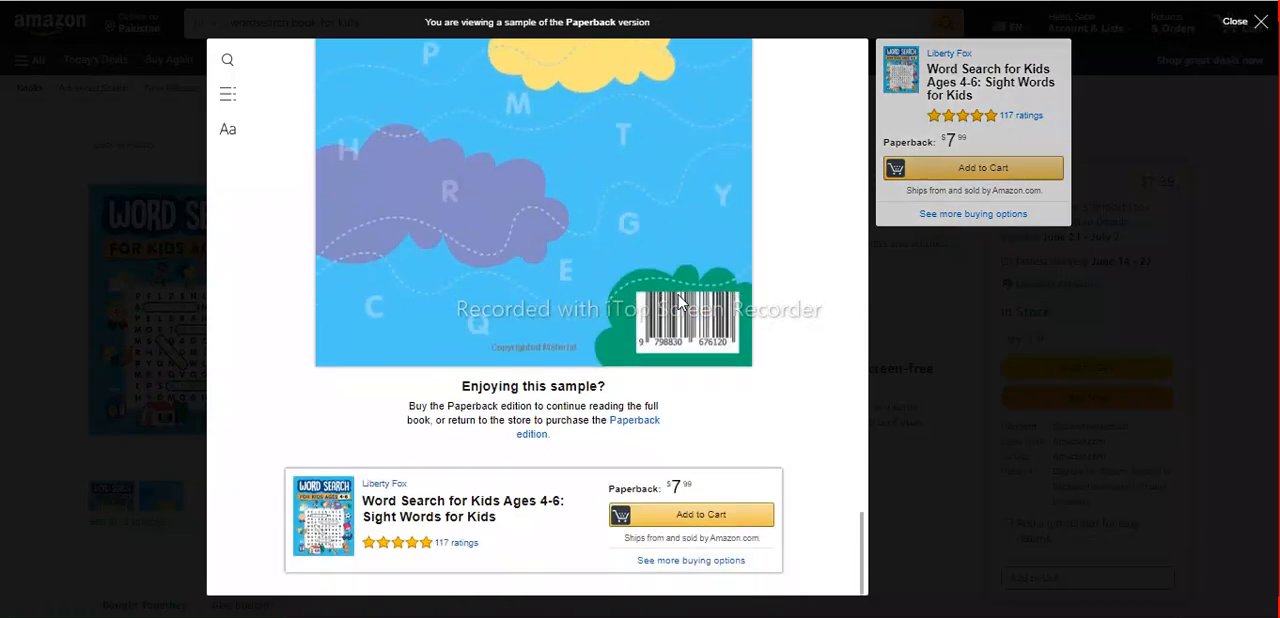
scroll(679, 302, "up", 20)
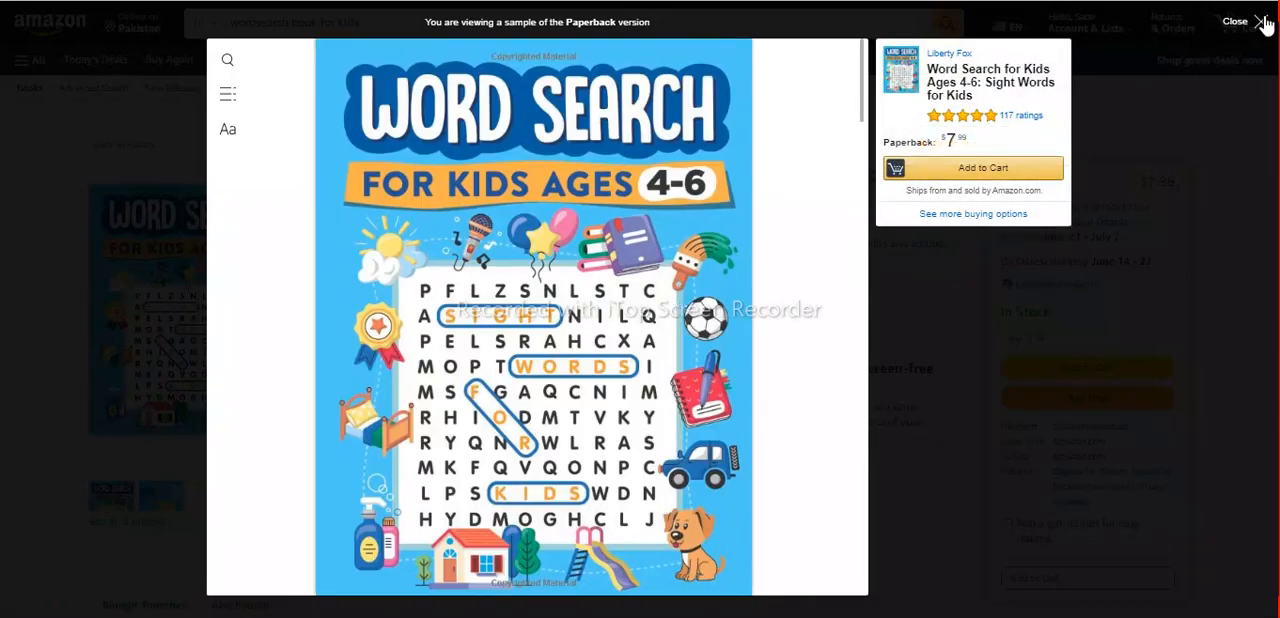
left_click(1262, 22)
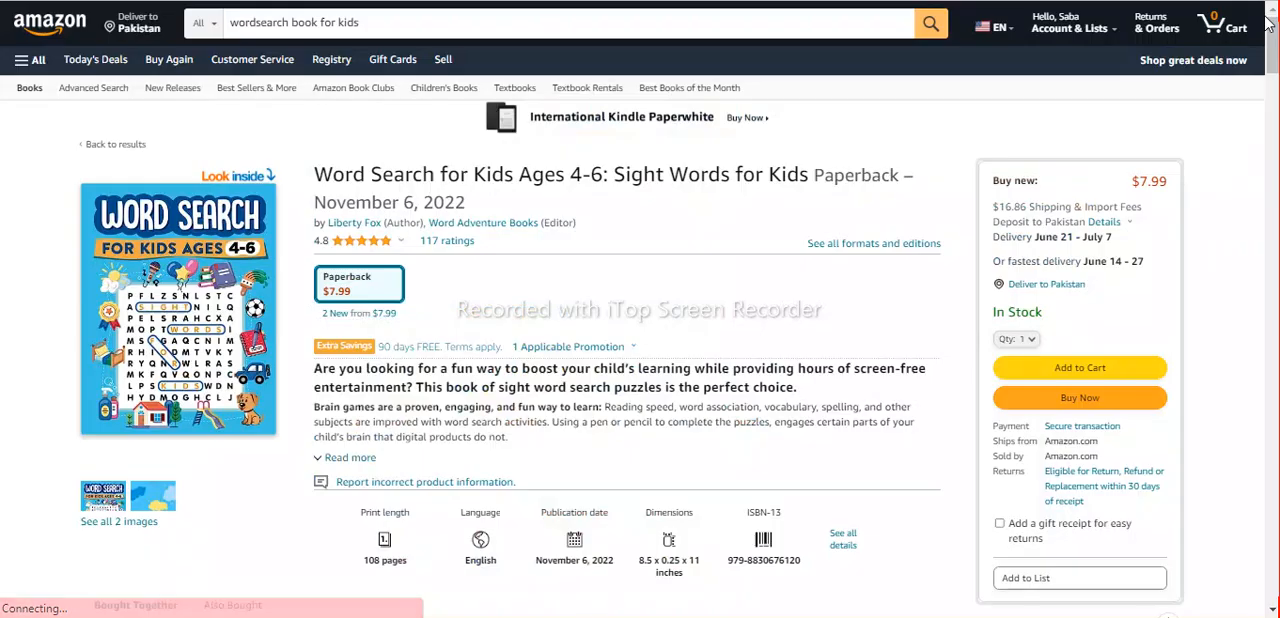
Search the store for "sudoku book for kids".
double_click(256, 27)
key("BackSpace")
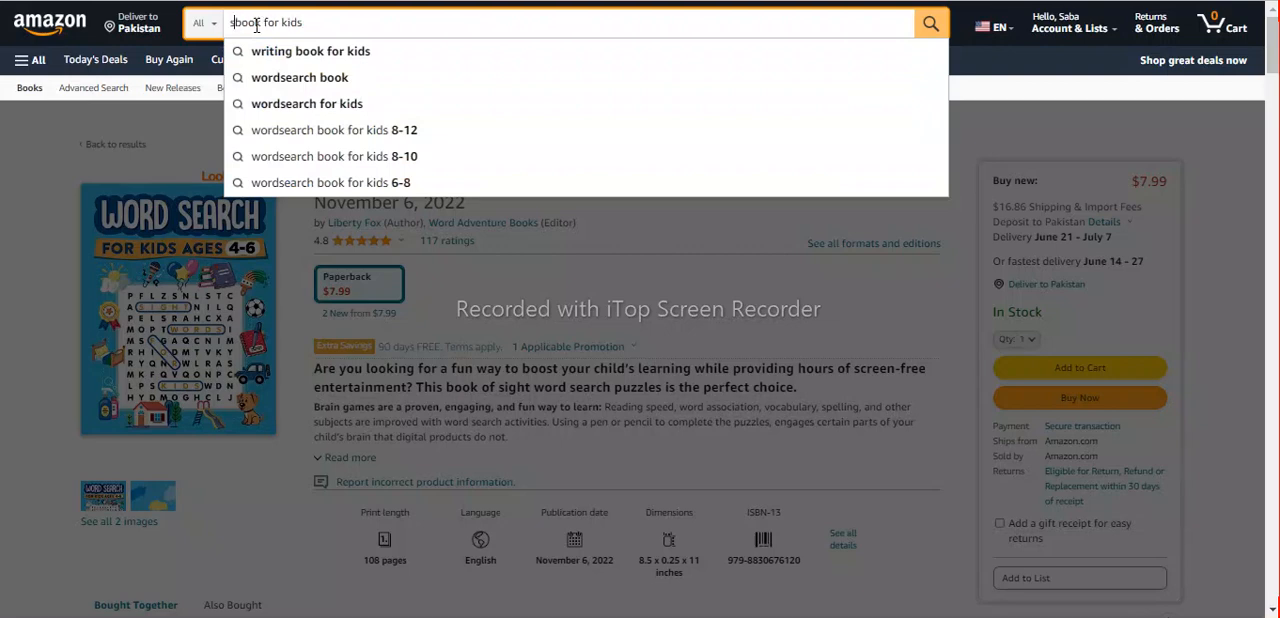
type("sudoku")
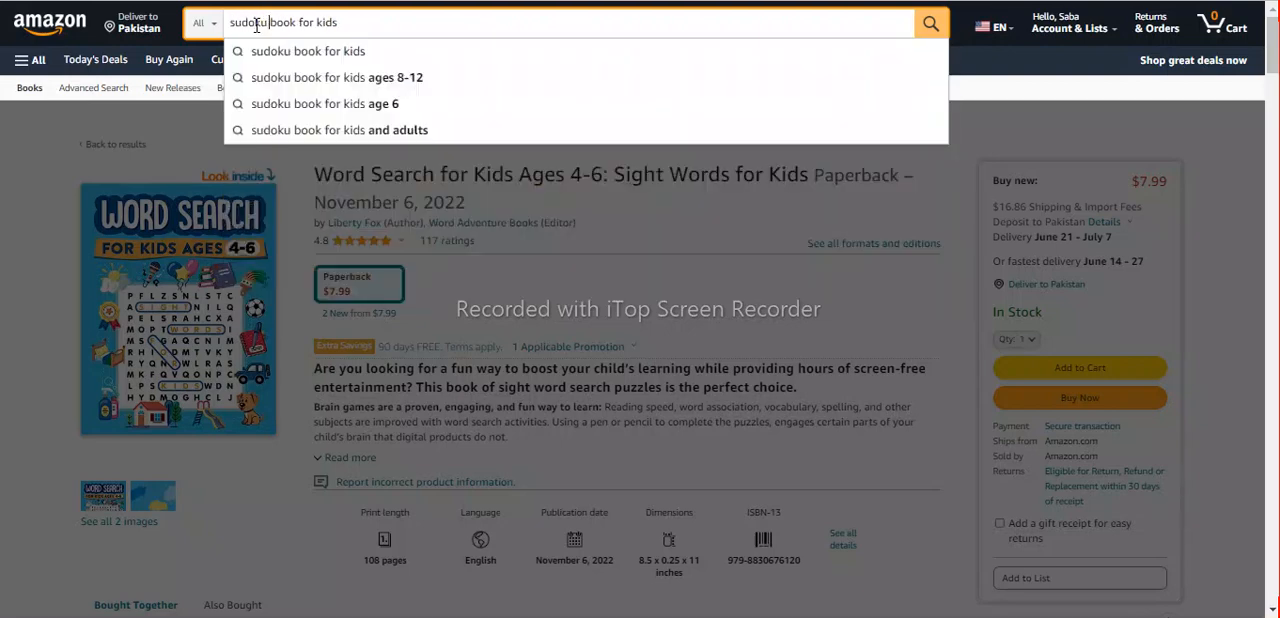
key("Return")
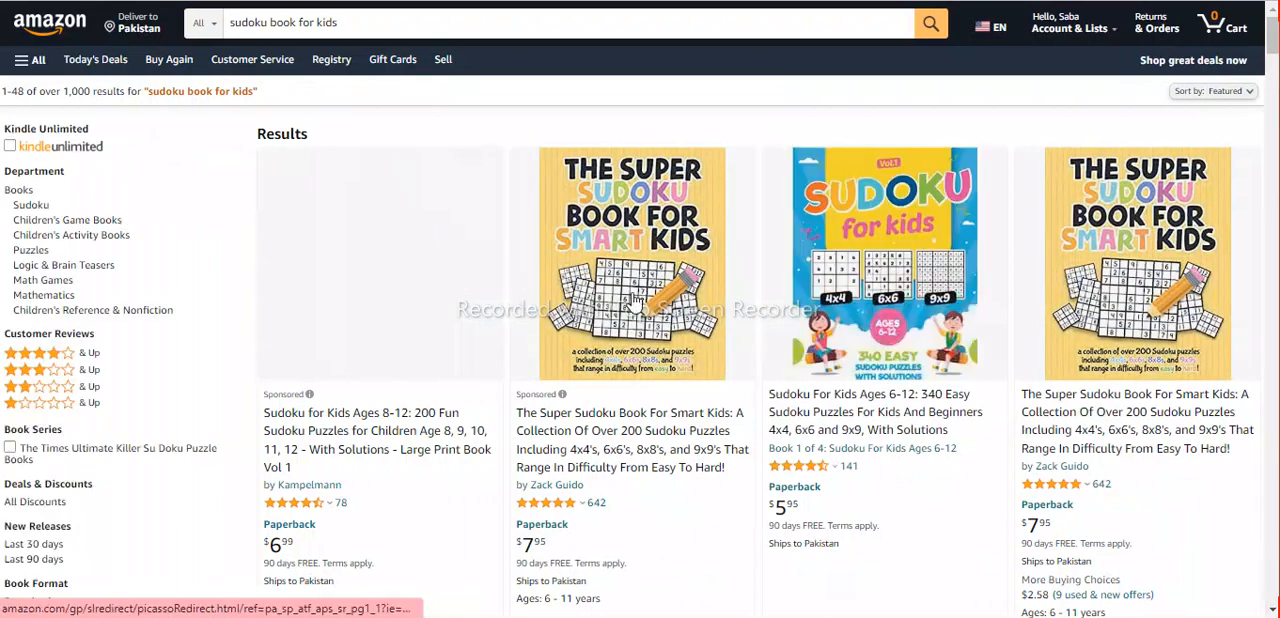
Browse the sudoku results and open the inside preview of "The Super Sudoku Book For Smart Kids".
scroll(540, 299, "down", 2)
scroll(632, 300, "up", 2)
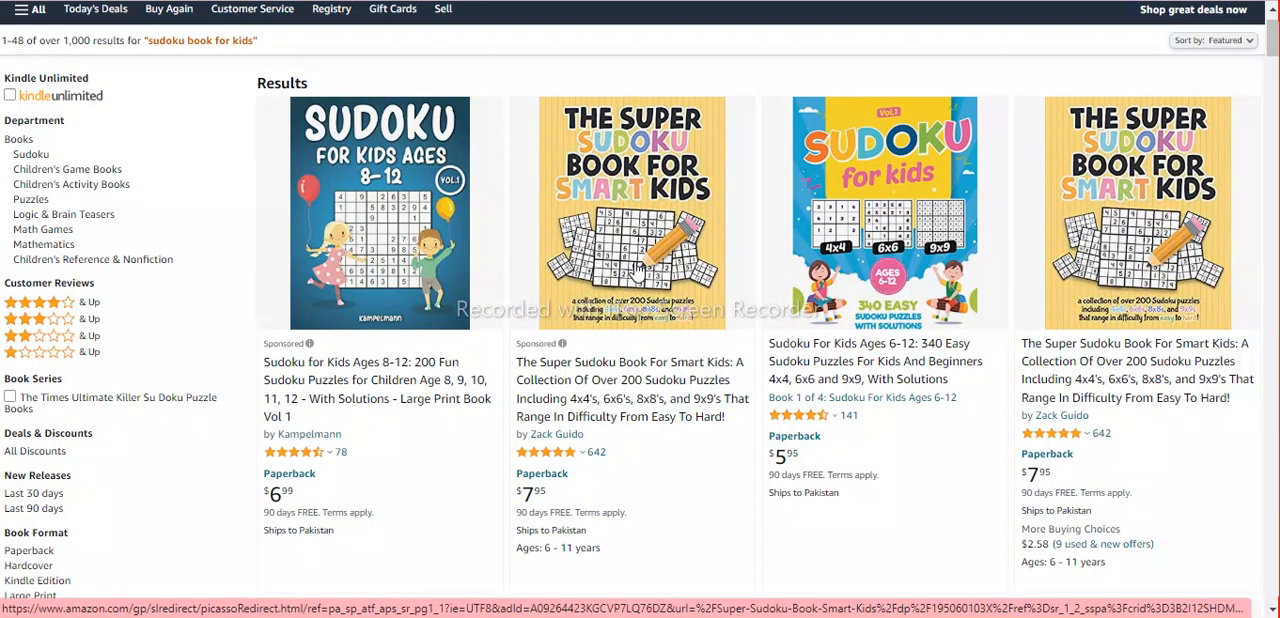
scroll(636, 268, "down", 4)
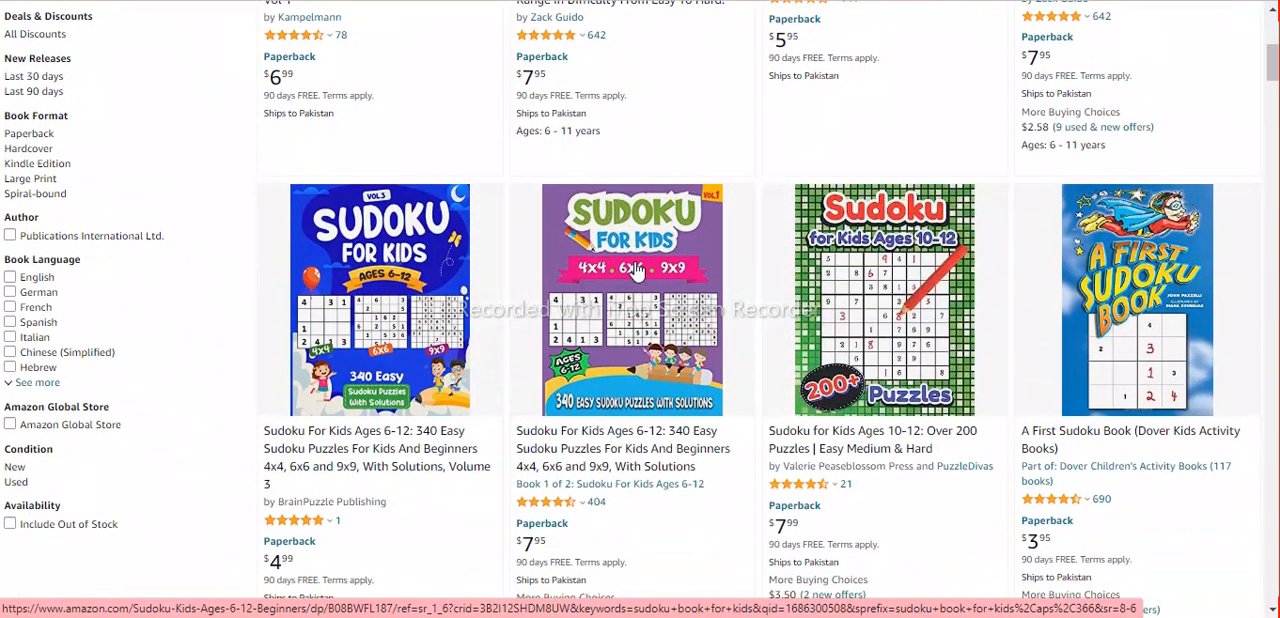
scroll(636, 270, "up", 3)
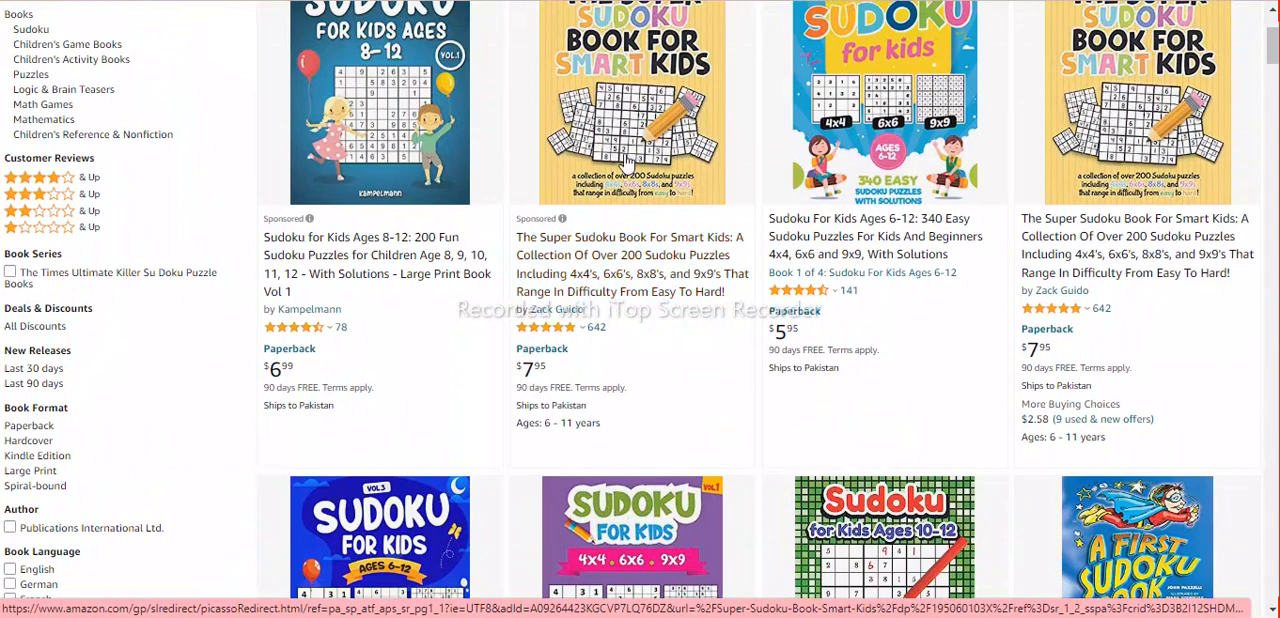
left_click(625, 160)
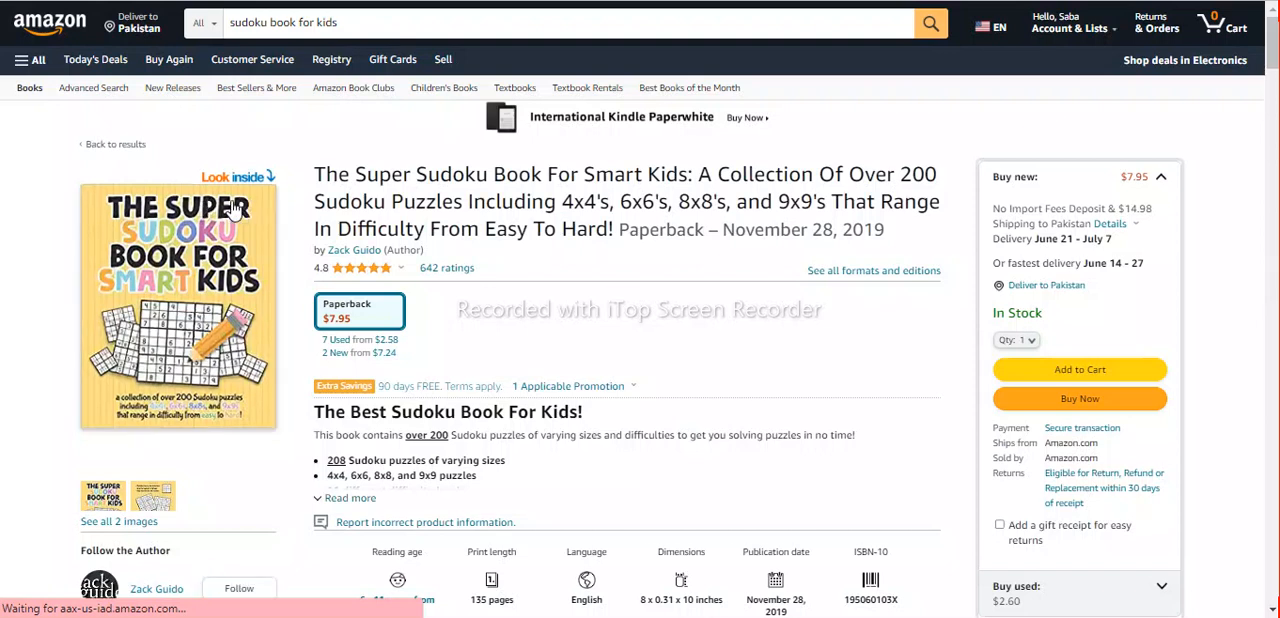
left_click(233, 207)
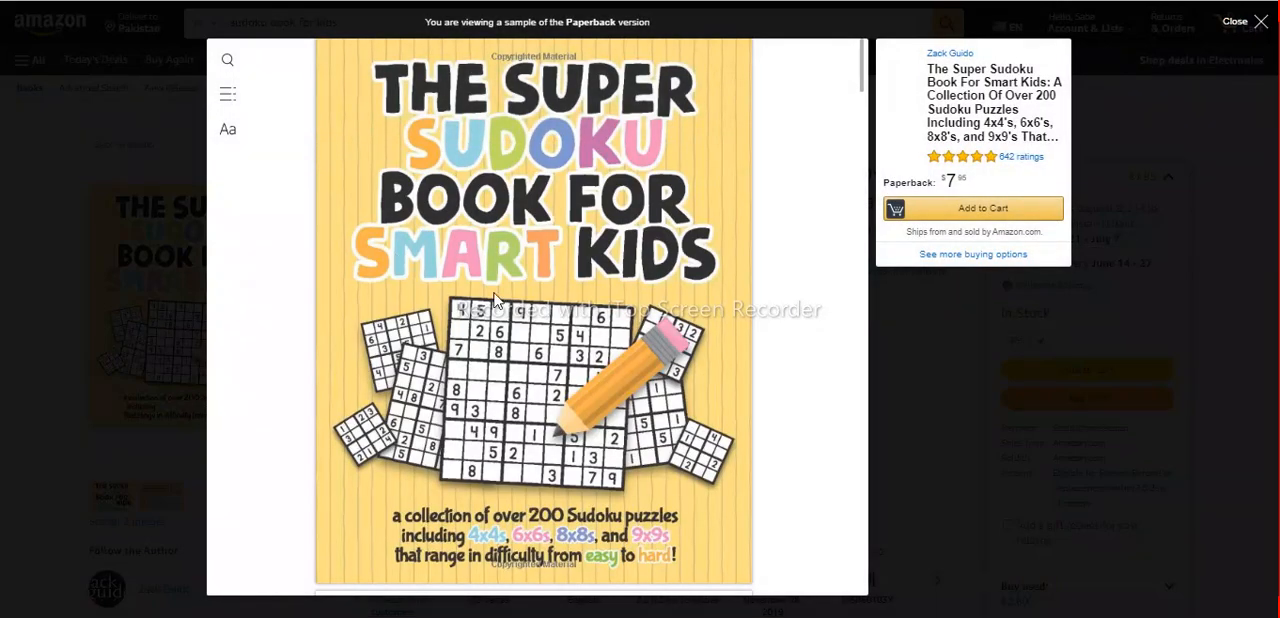
Look through the sample of "The Super Sudoku Book For Smart Kids" from front cover to back cover, and close the preview.
scroll(493, 300, "down", 10)
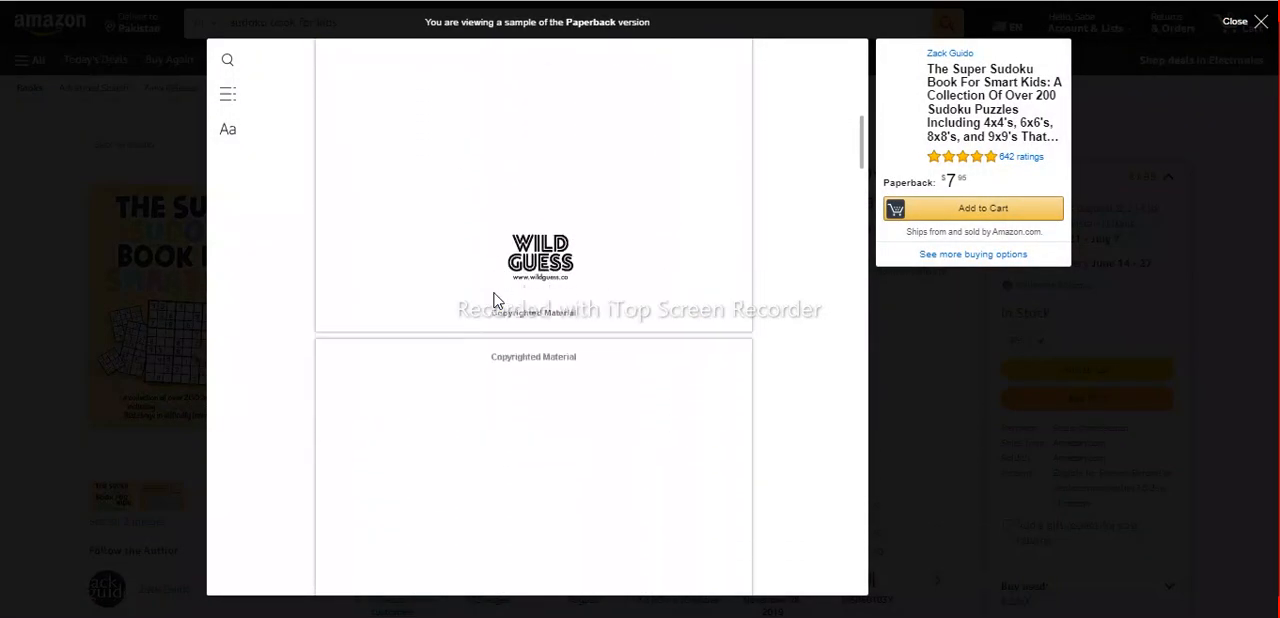
scroll(493, 300, "down", 5)
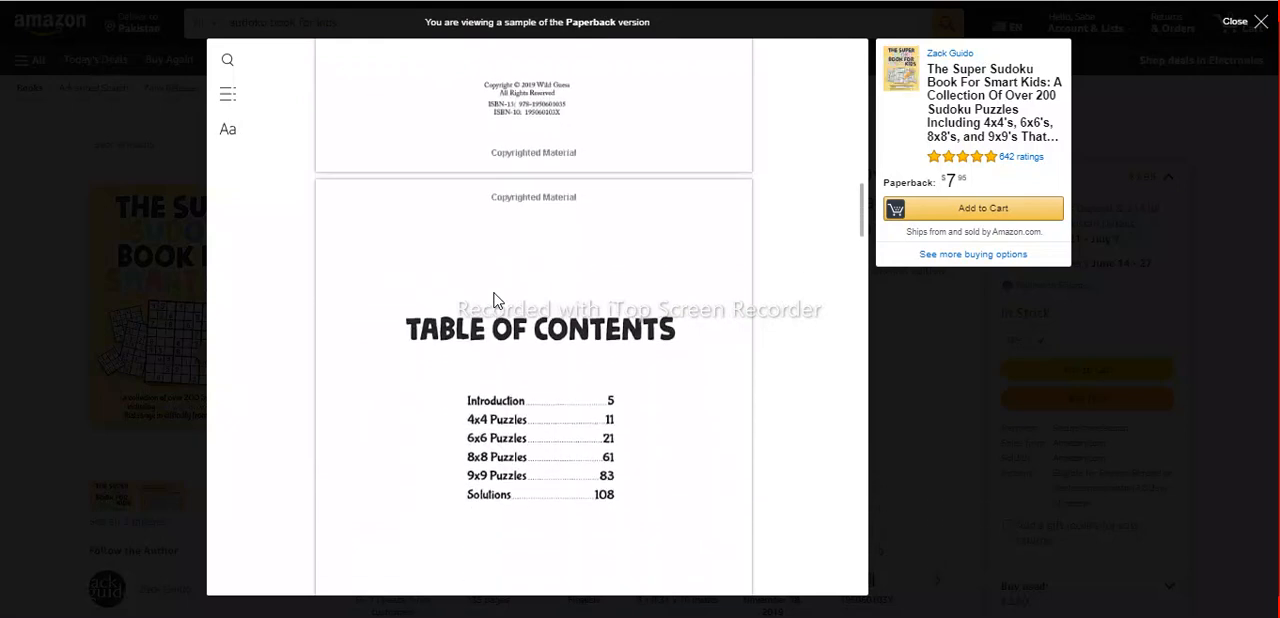
scroll(493, 300, "down", 3)
scroll(493, 300, "up", 4)
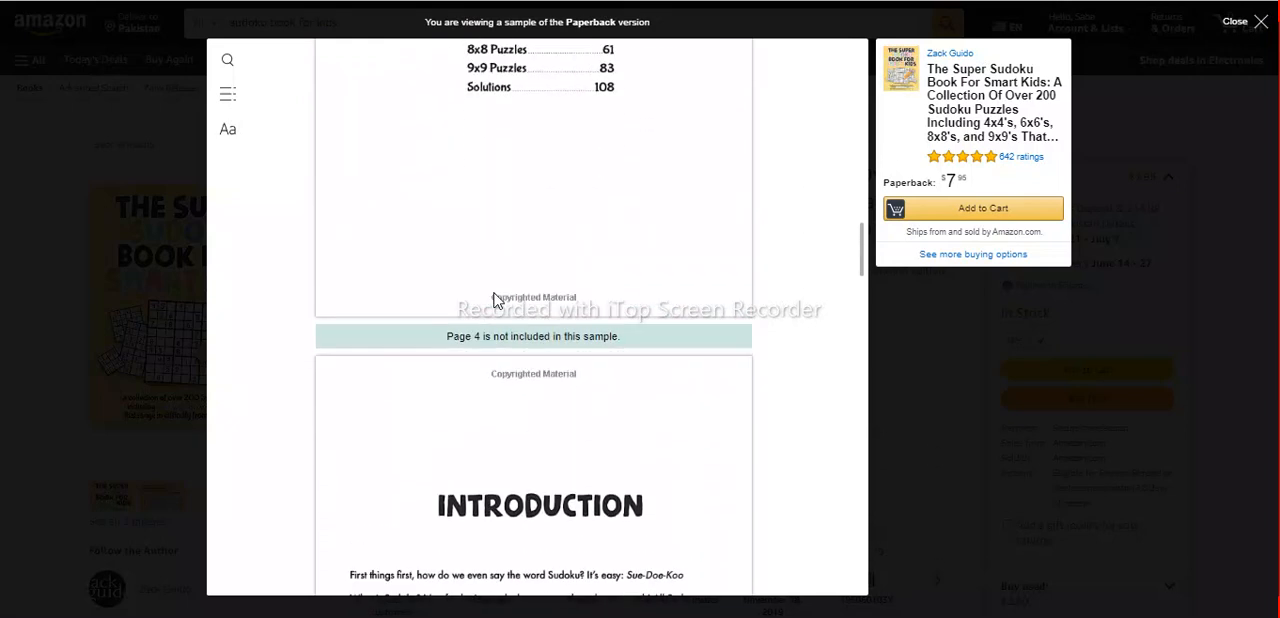
scroll(493, 300, "down", 1)
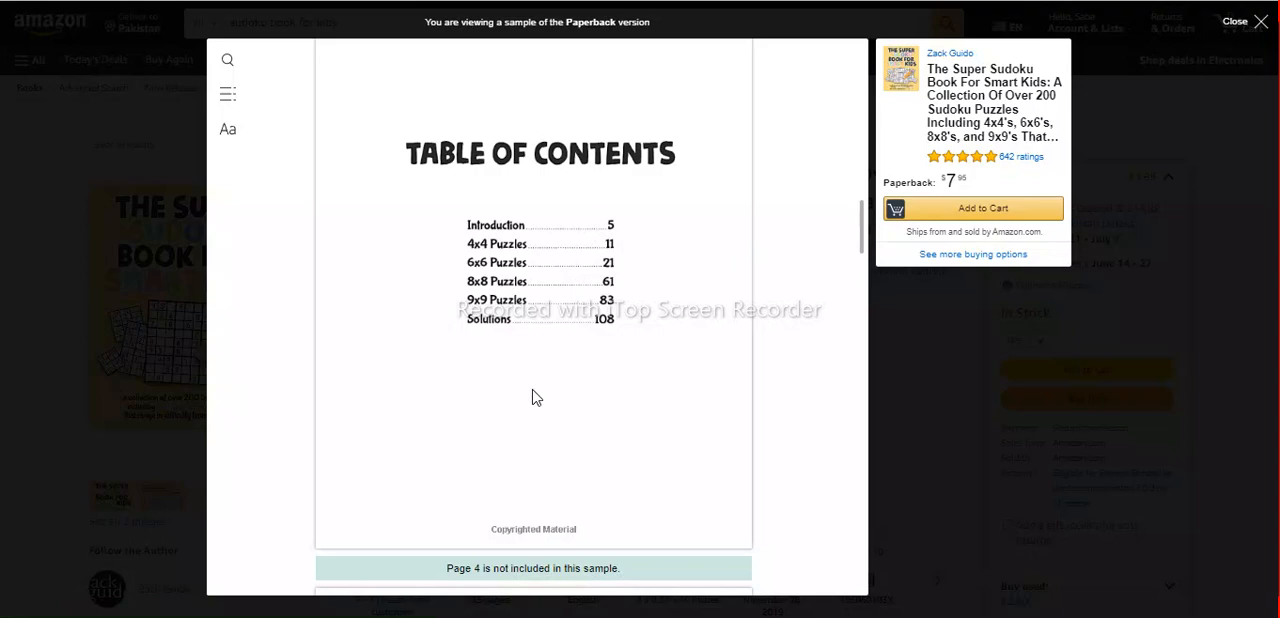
scroll(533, 379, "down", 10)
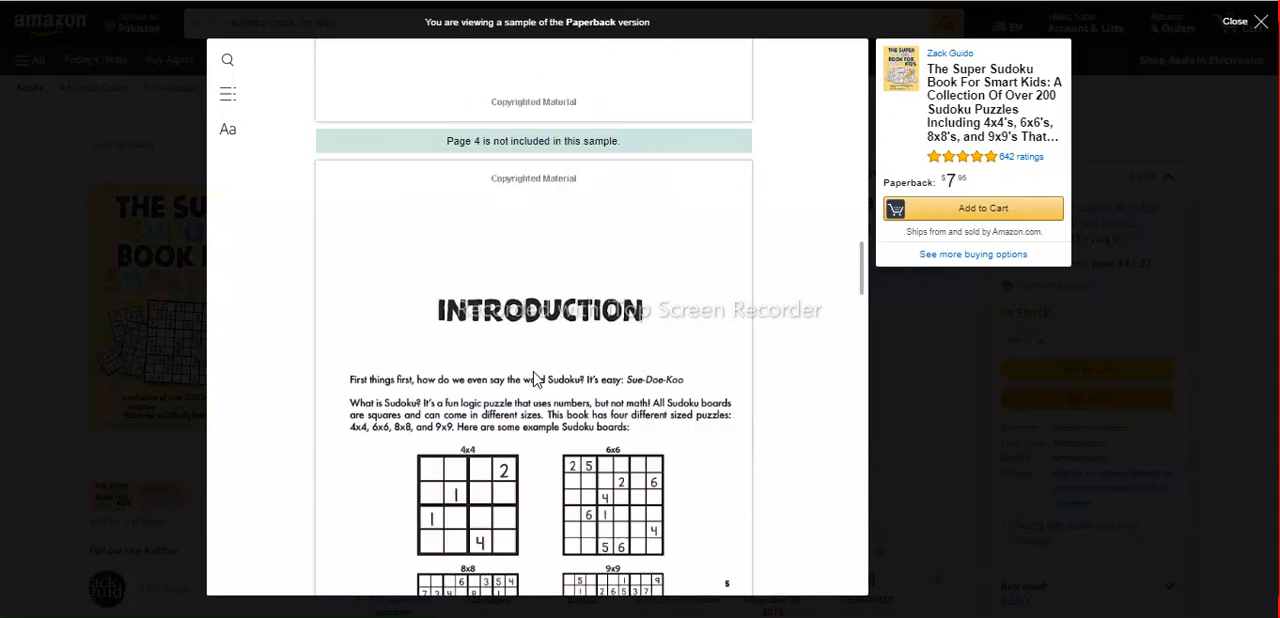
scroll(533, 379, "down", 15)
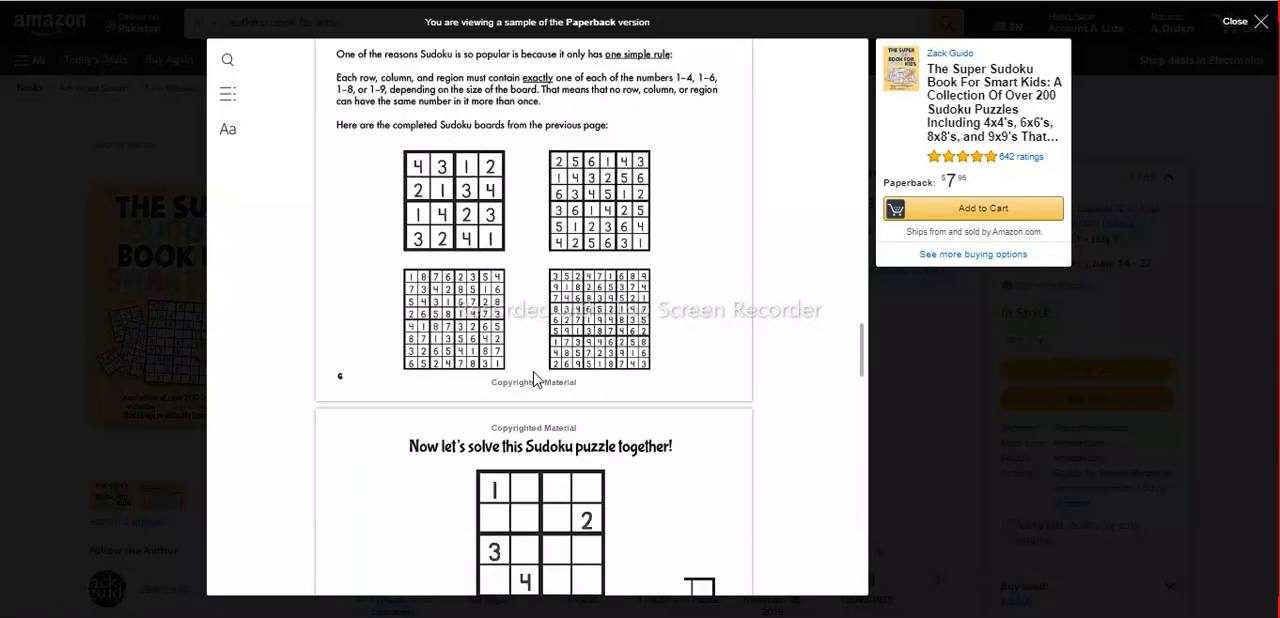
scroll(533, 379, "down", 15)
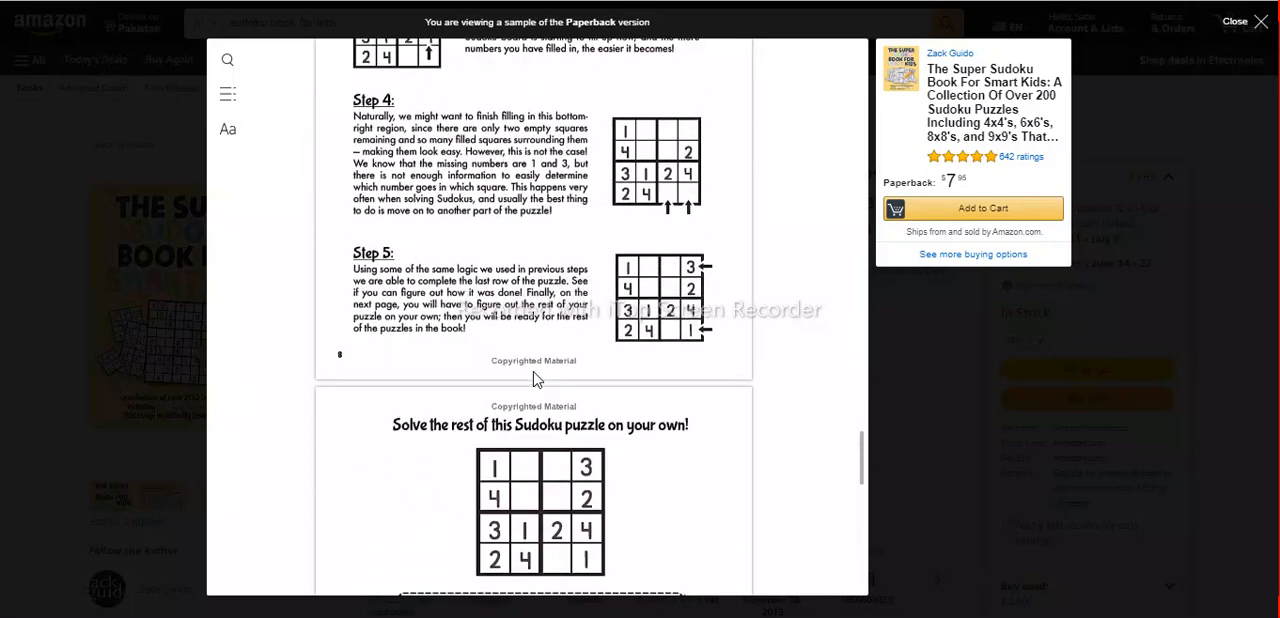
scroll(535, 377, "down", 5)
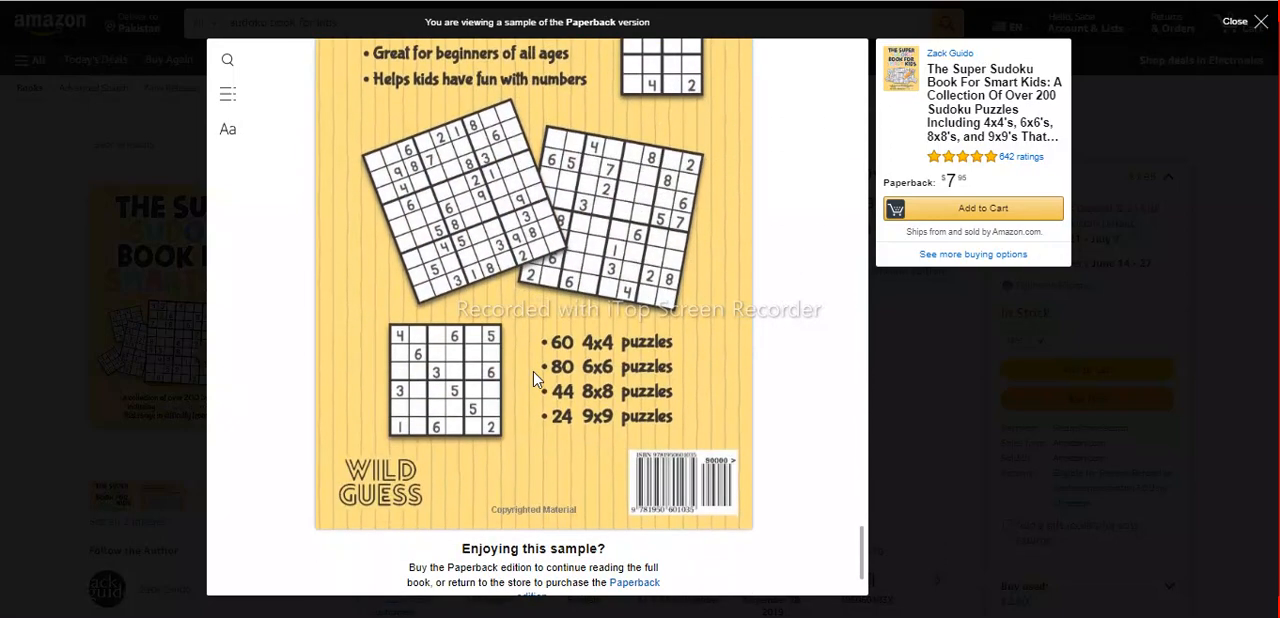
left_click(1262, 26)
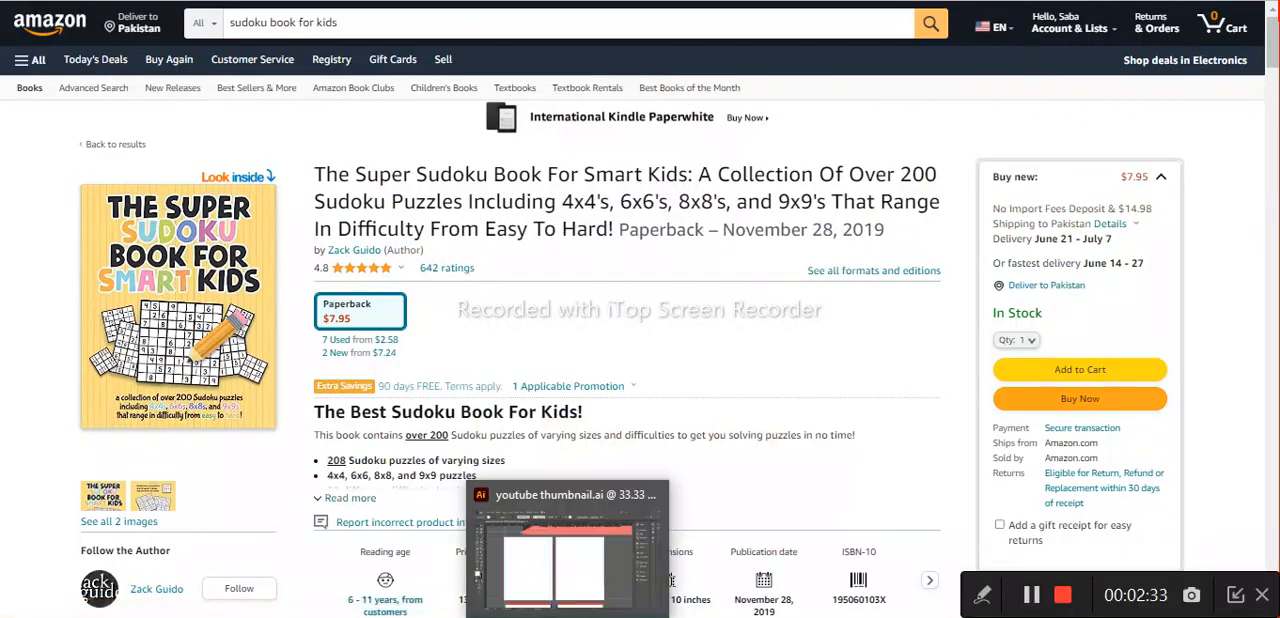
Switch to "youtube thumbnail.ai" in Illustrator and view the two blank page artboards in full.
left_click(570, 535)
key("h")
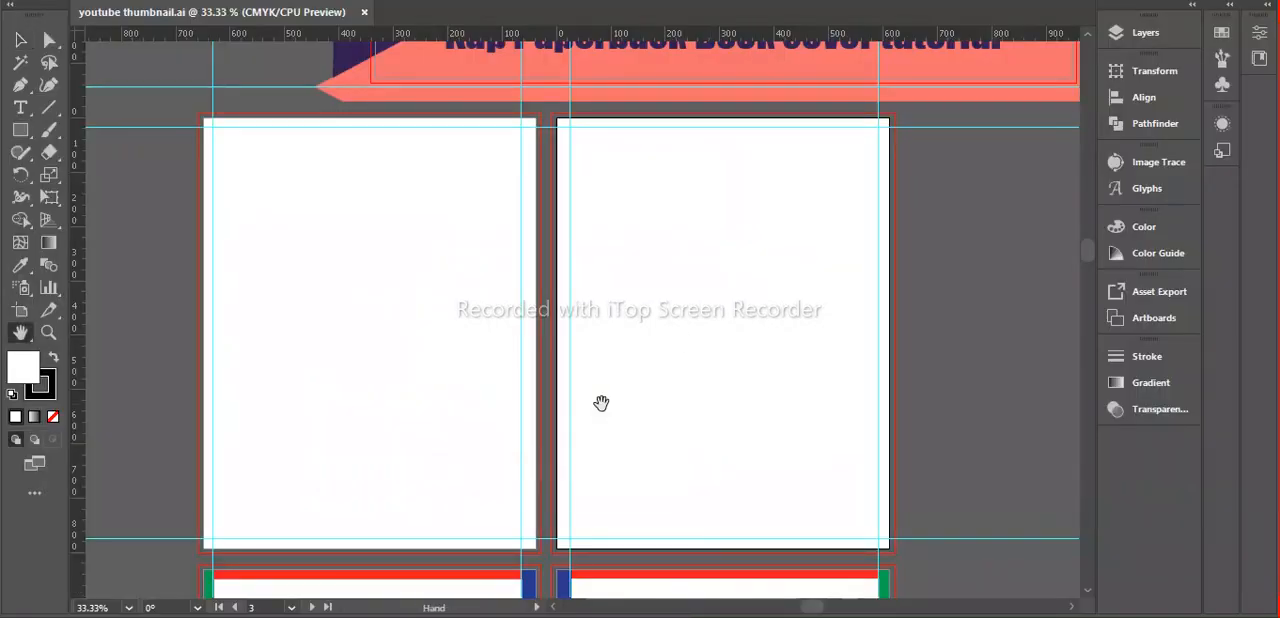
left_click_drag(629, 403, 625, 360)
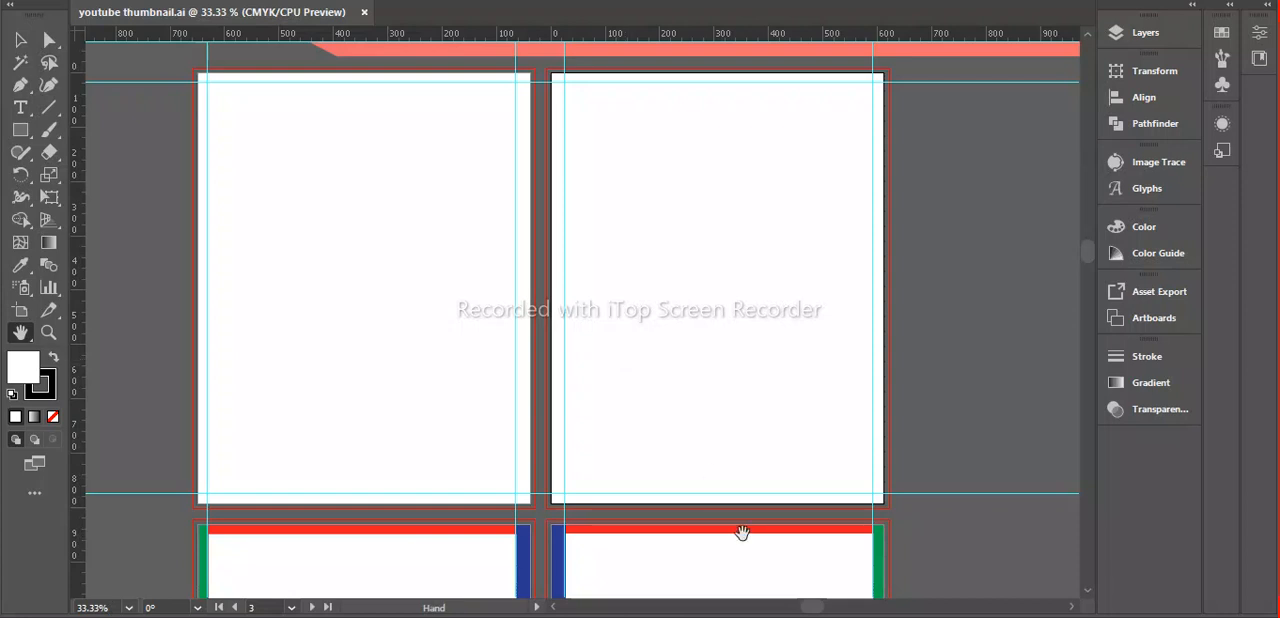
Return to the browser, view the Puzzlemaker word search page, and switch to the Sudoku Generator page.
left_click(750, 614)
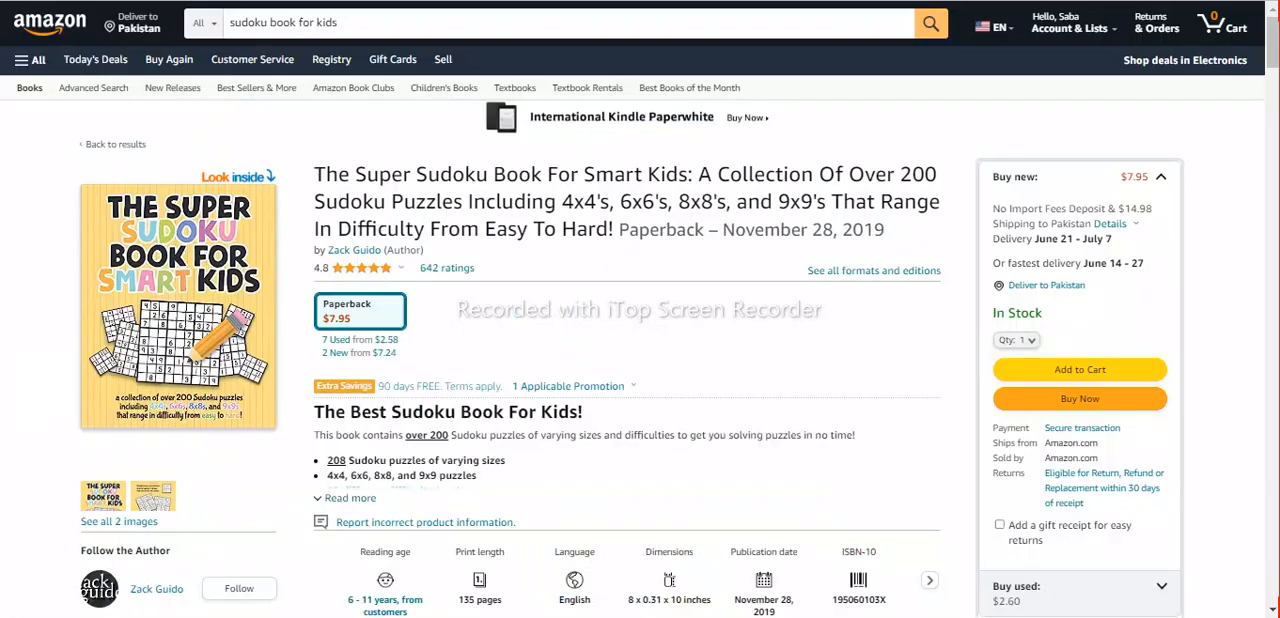
left_click(350, 2)
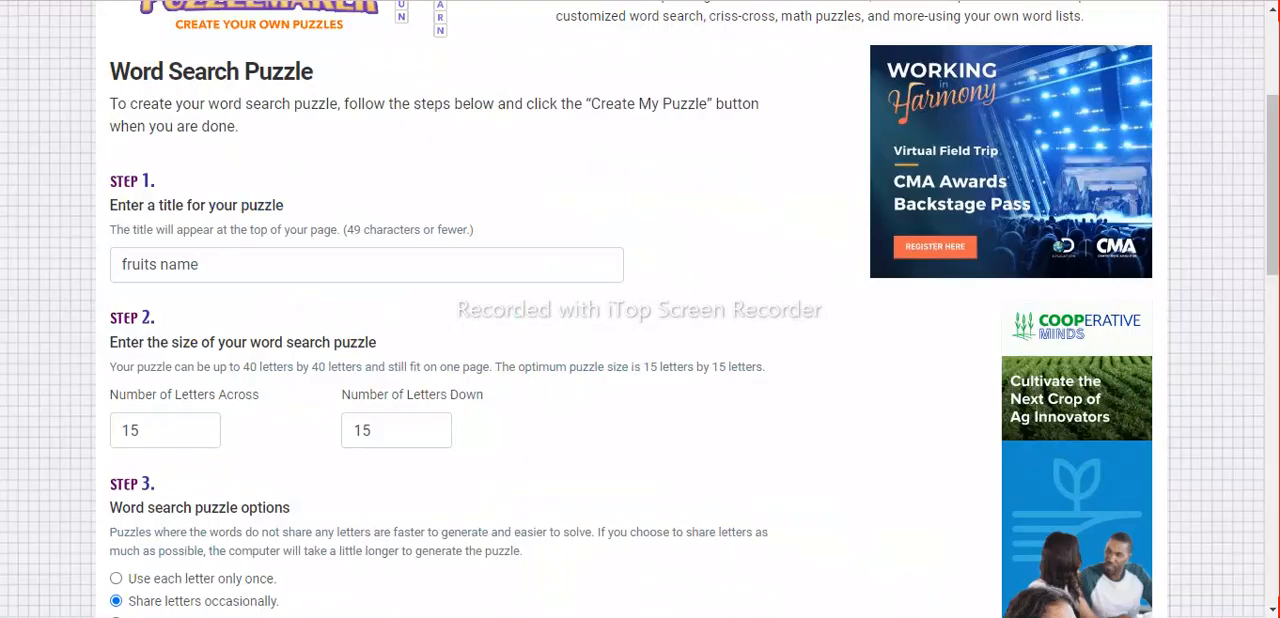
scroll(371, 210, "up", 3)
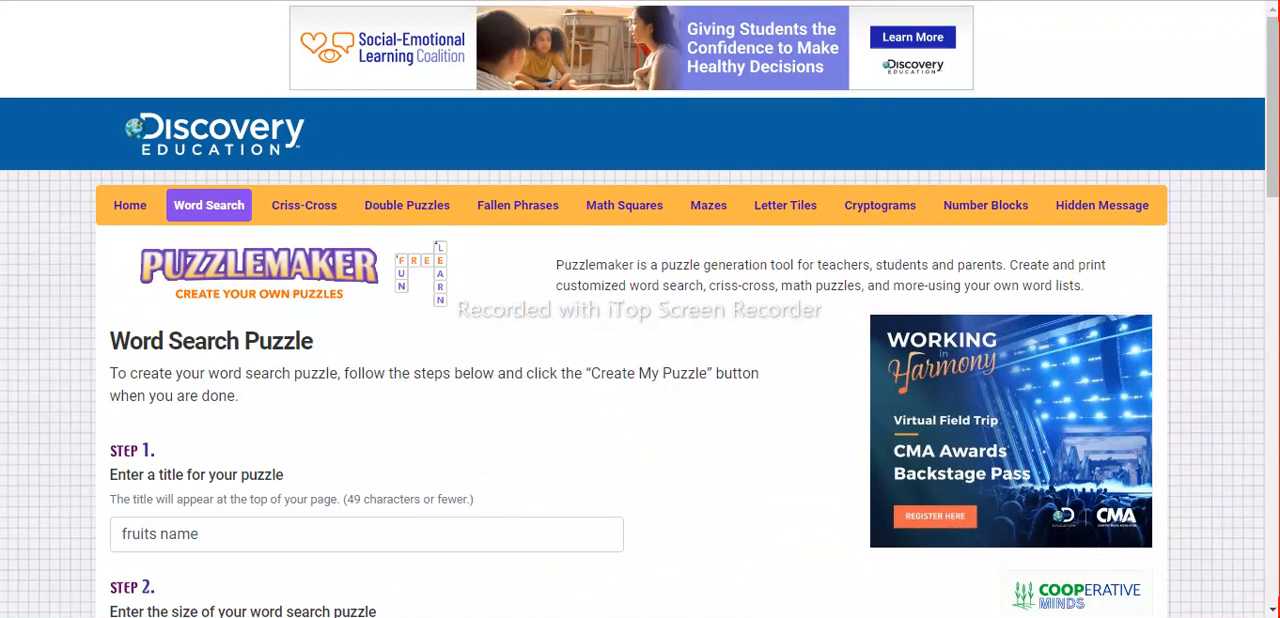
key("ctrl+Tab")
scroll(477, 299, "up", 2)
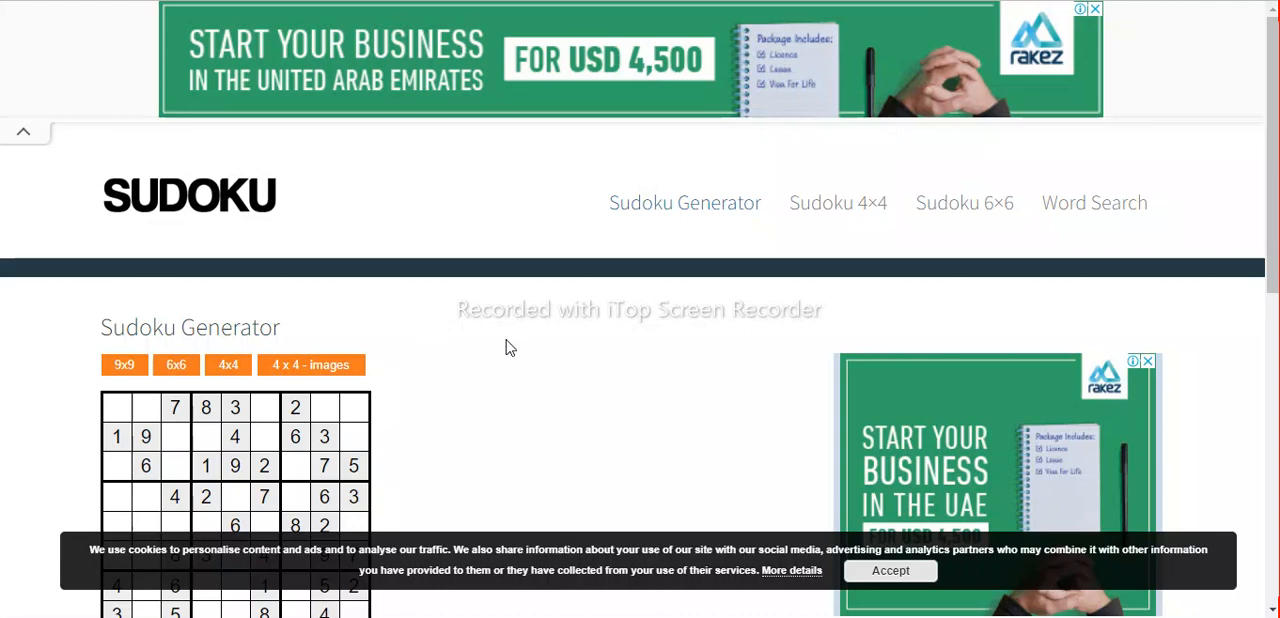
Generate one sample sudoku each in the 9x9, 6x6, 4x4 and 4x4 images formats.
scroll(506, 382, "down", 2)
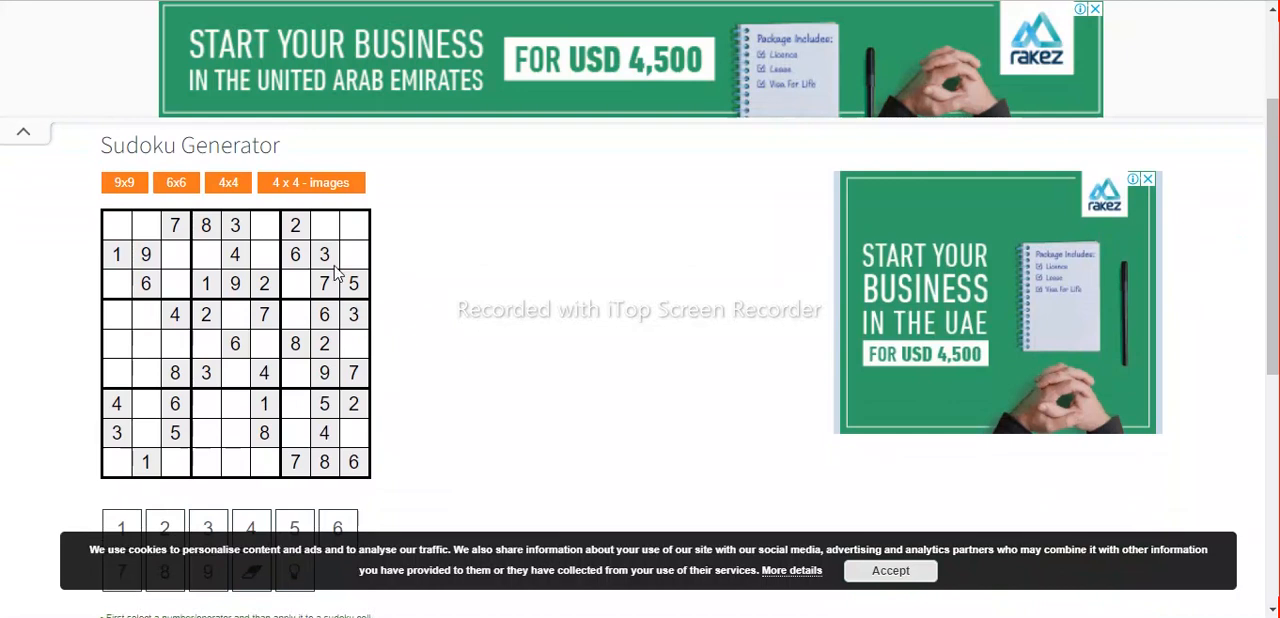
left_click(124, 187)
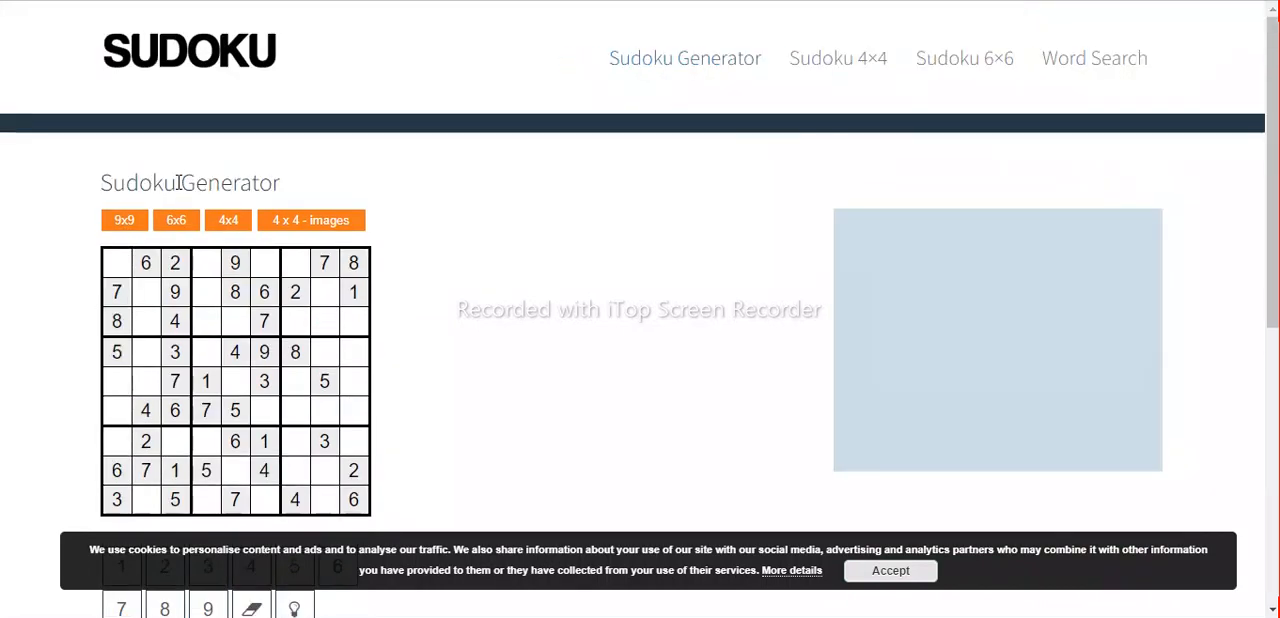
left_click(178, 228)
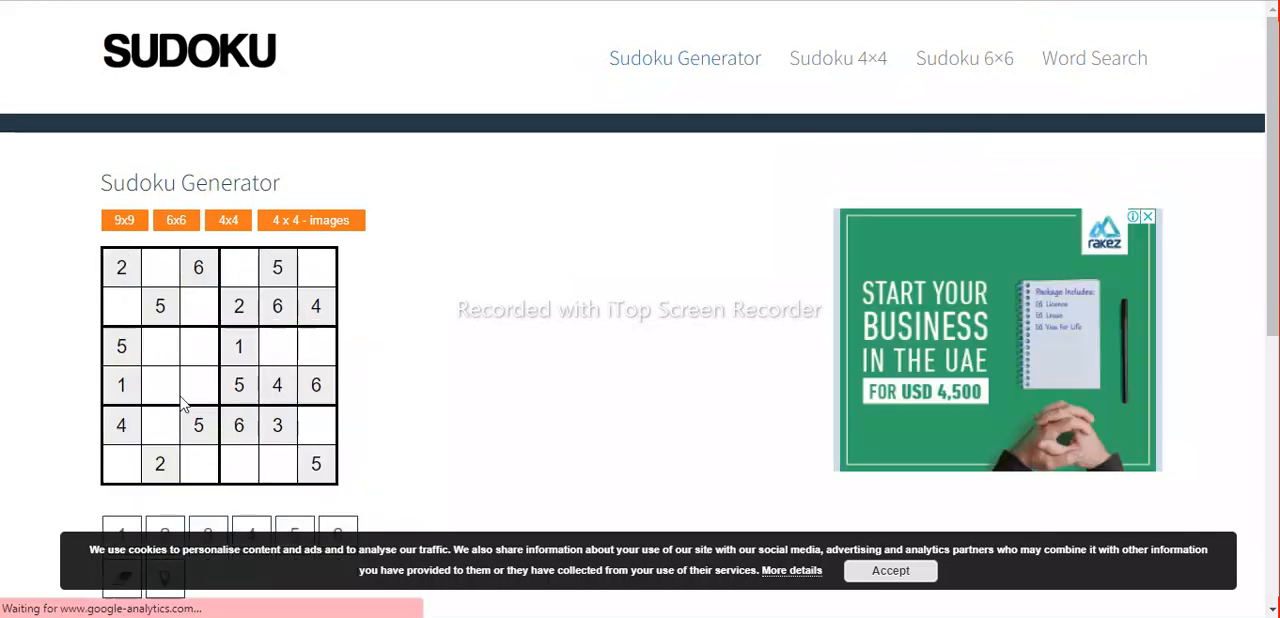
left_click(236, 224)
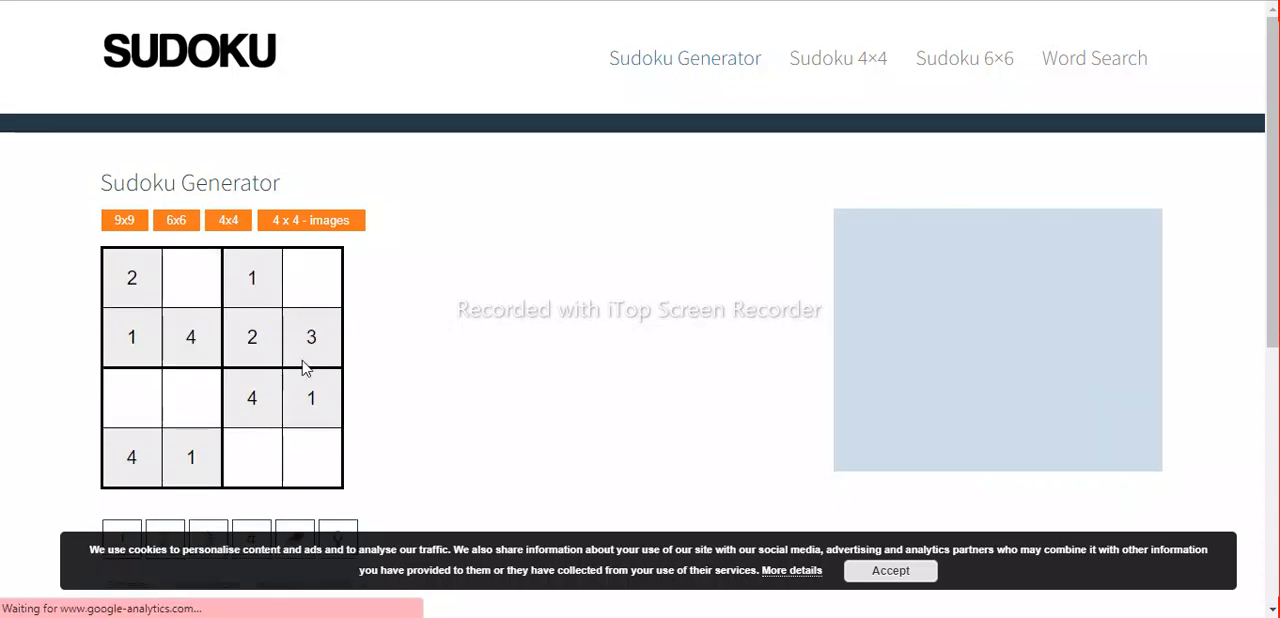
left_click(329, 224)
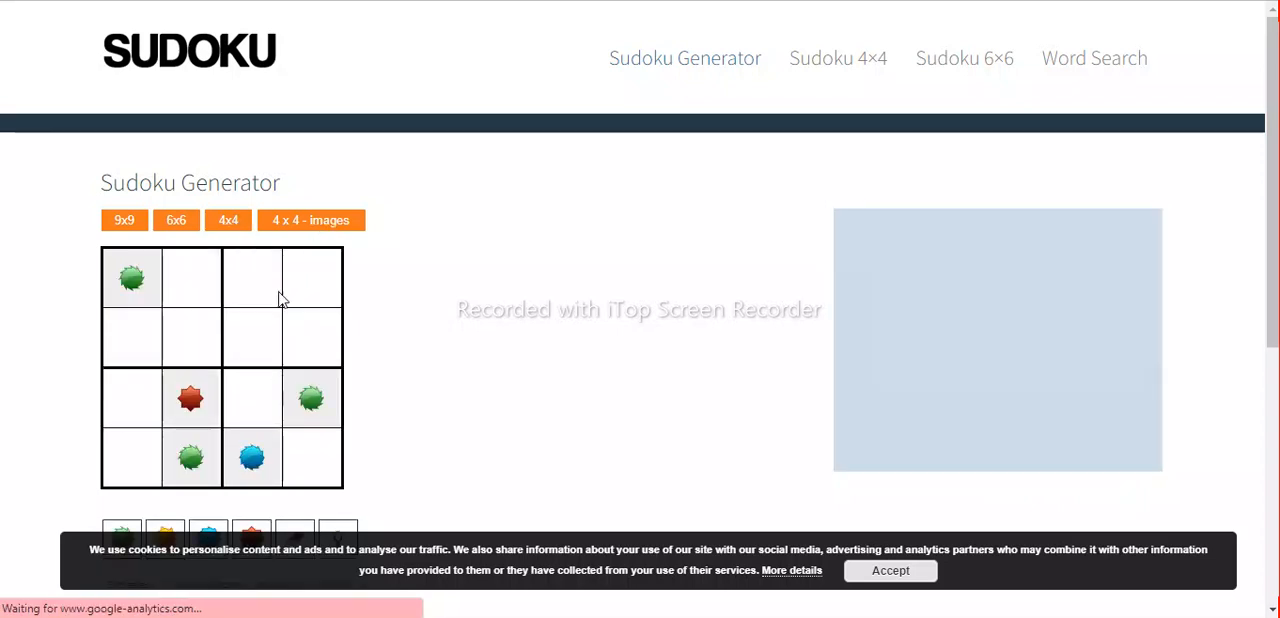
Generate a new 4x4 number sudoku, reveal its solution to check the grid, and hide the solution.
scroll(257, 334, "down", 3)
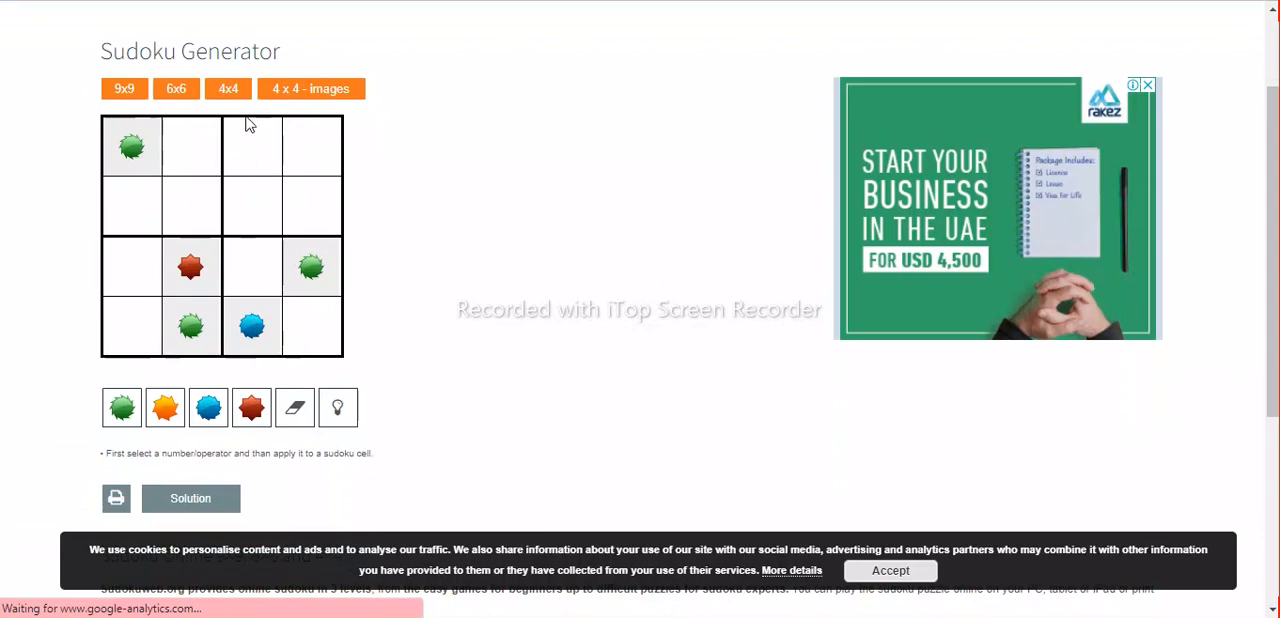
left_click(232, 88)
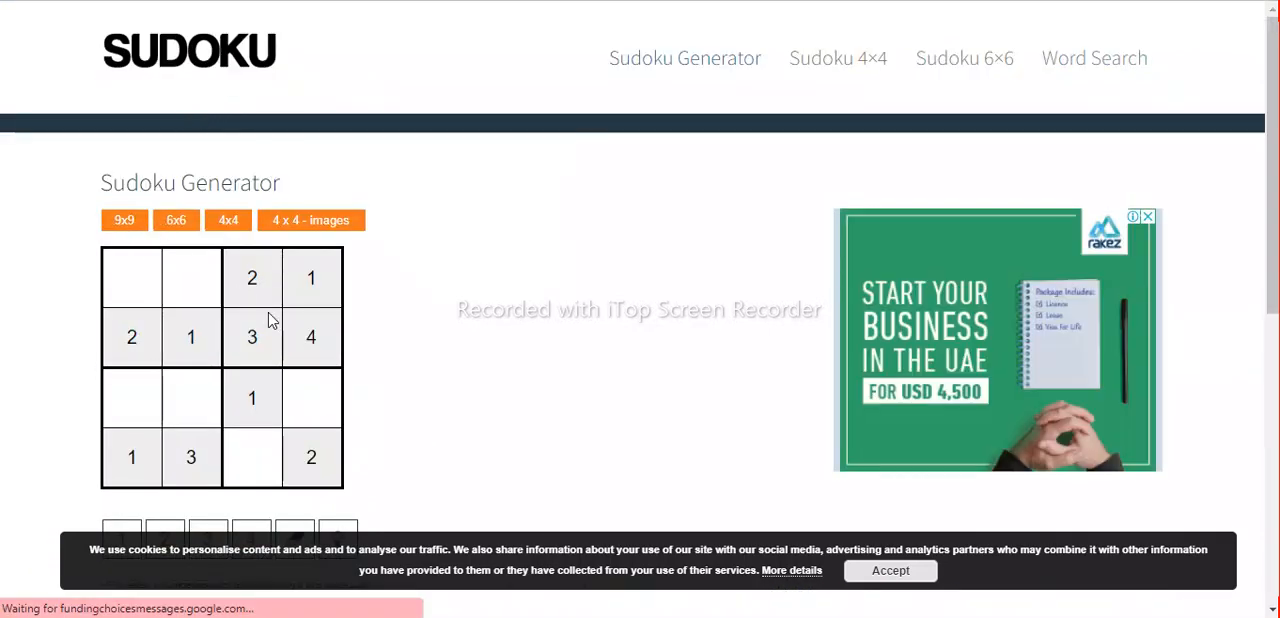
scroll(268, 320, "down", 3)
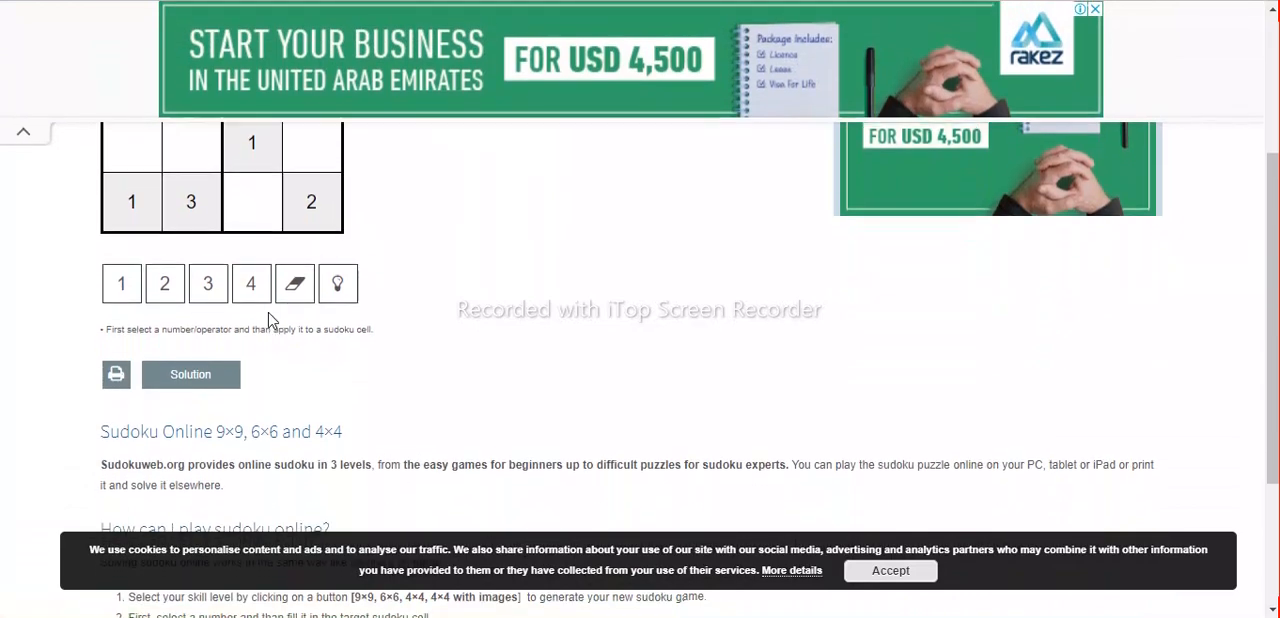
left_click(190, 367)
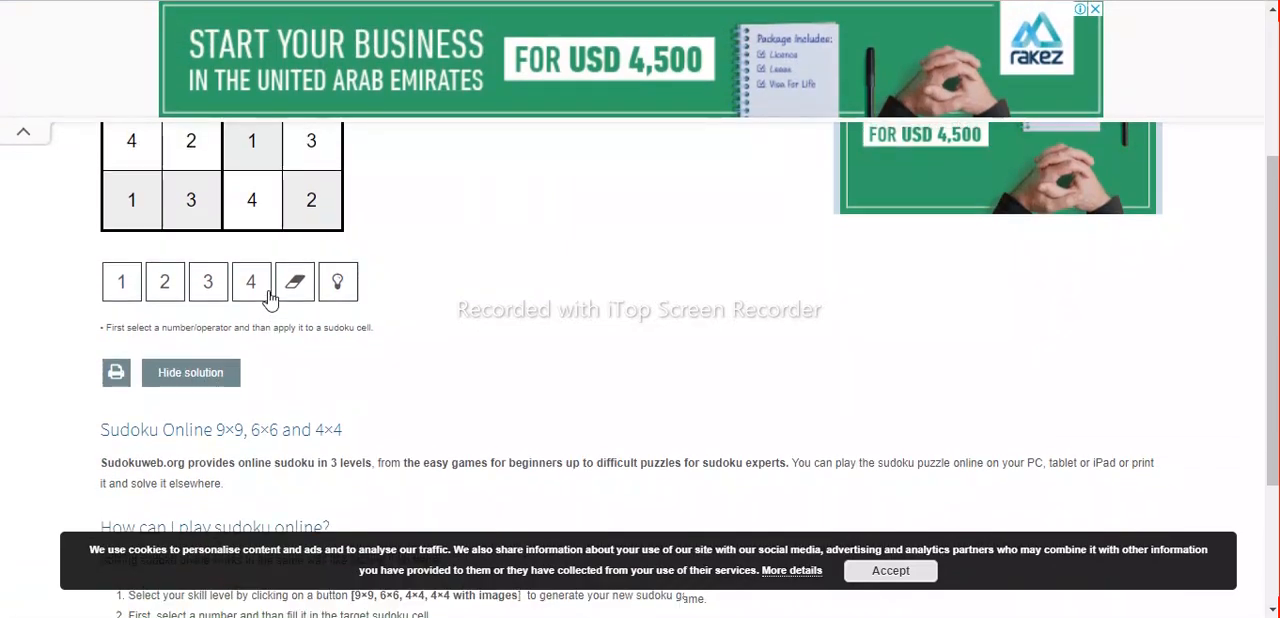
scroll(265, 300, "up", 3)
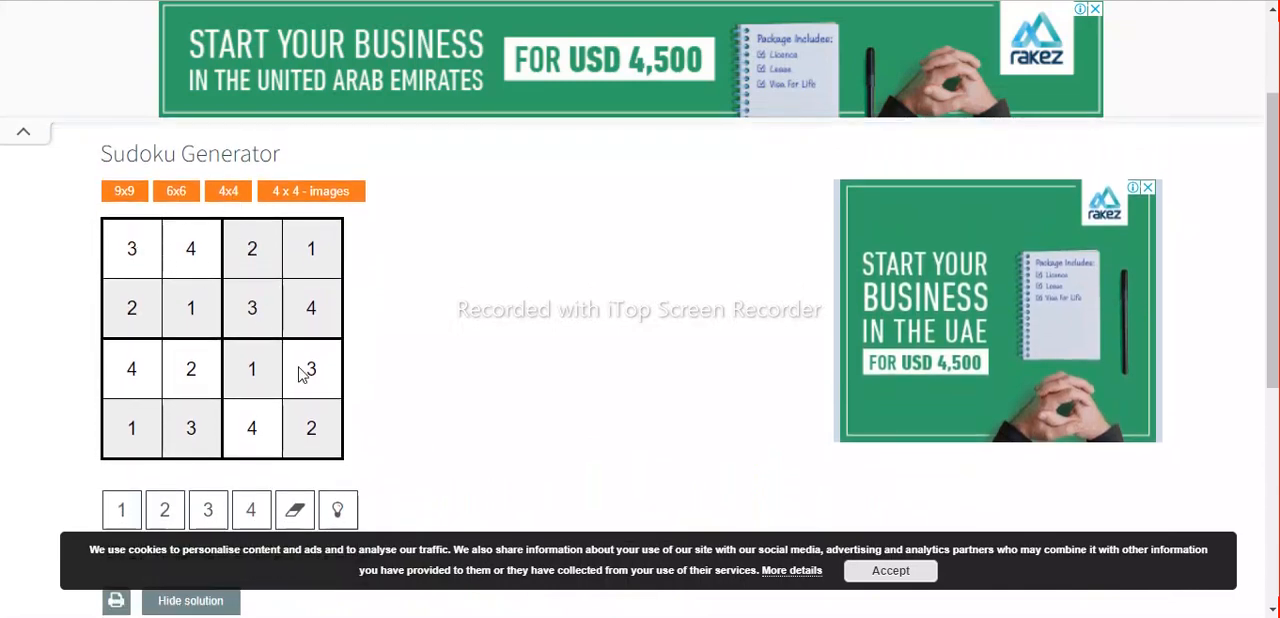
scroll(303, 375, "down", 3)
left_click(221, 325)
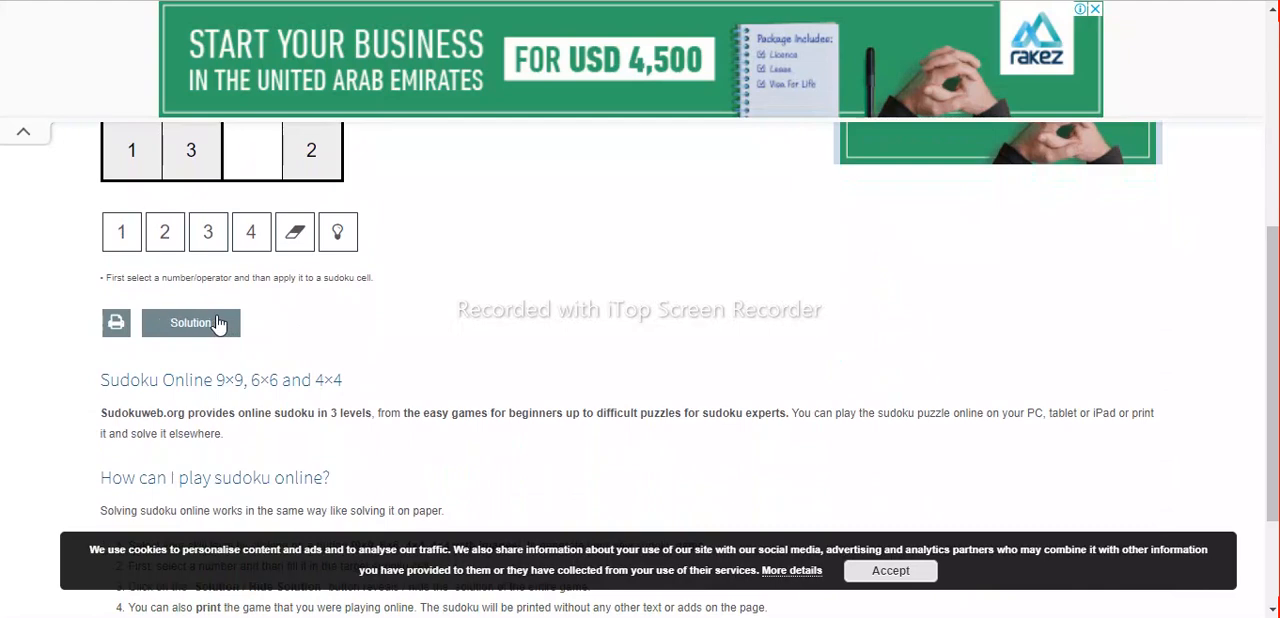
Compare the unsolved 4x4 grid with its solution by showing the solution once more and hiding it again.
scroll(258, 280, "up", 3)
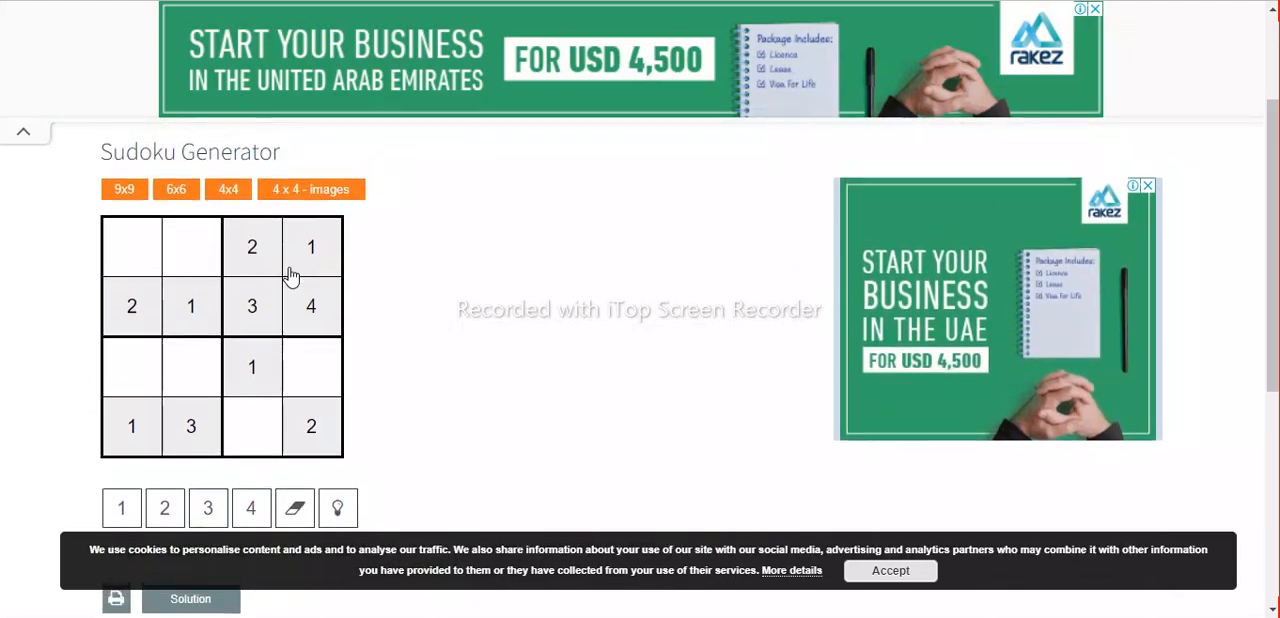
scroll(254, 420, "down", 3)
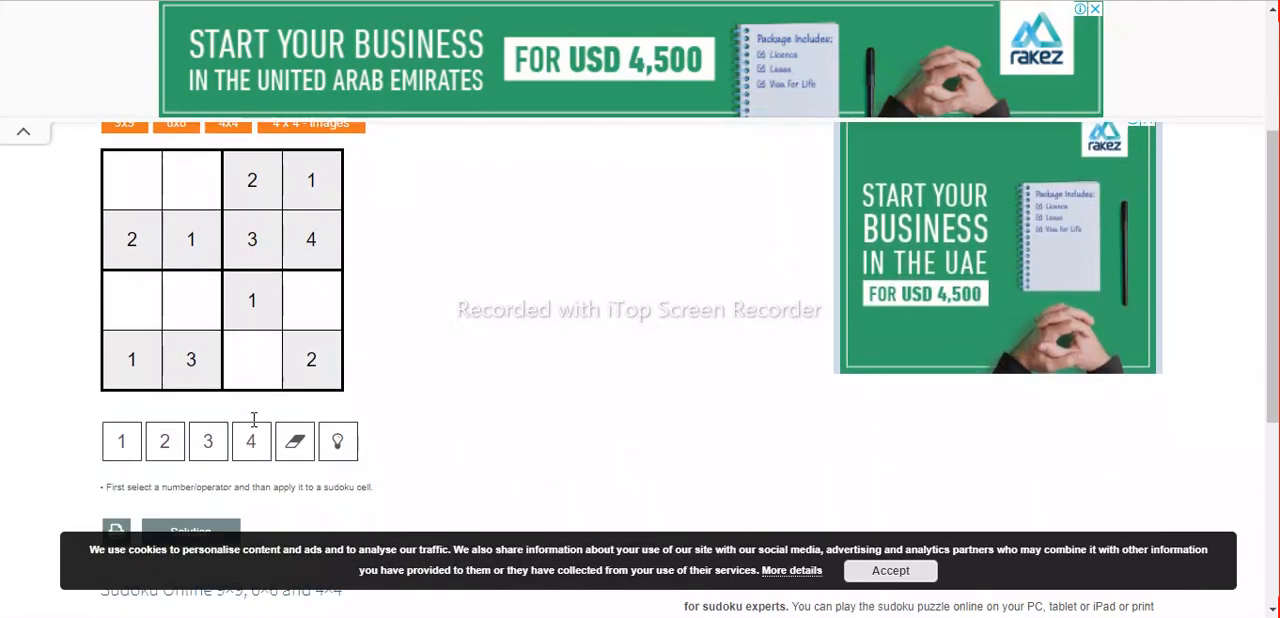
left_click(201, 329)
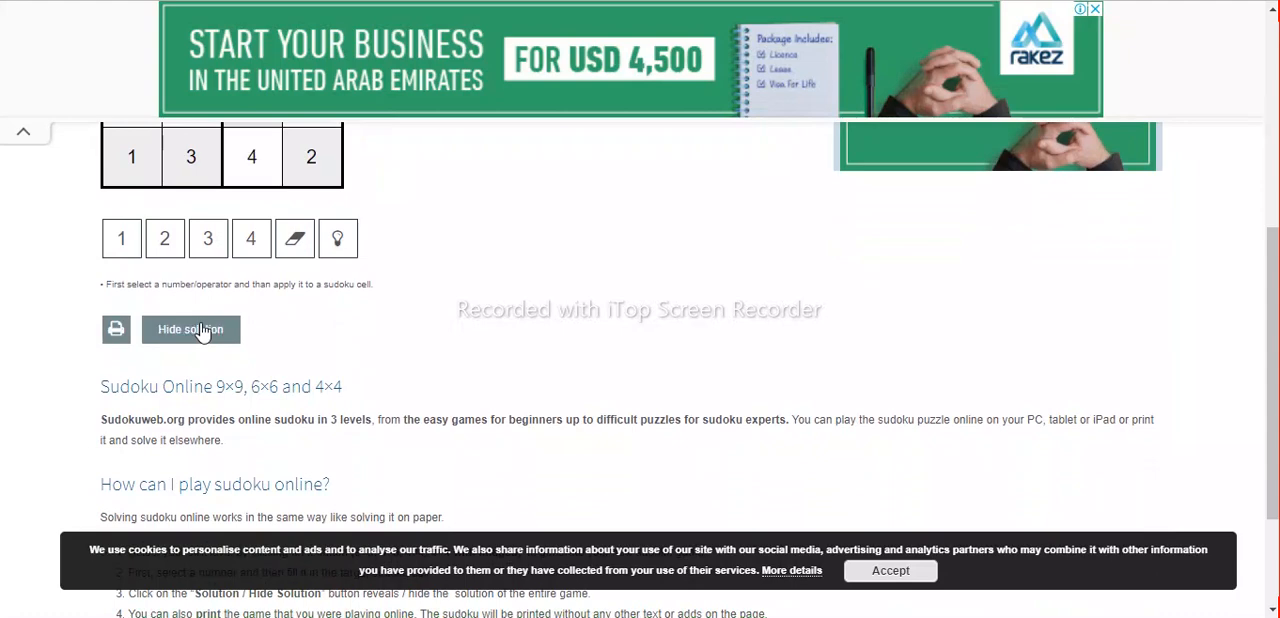
scroll(347, 269, "up", 3)
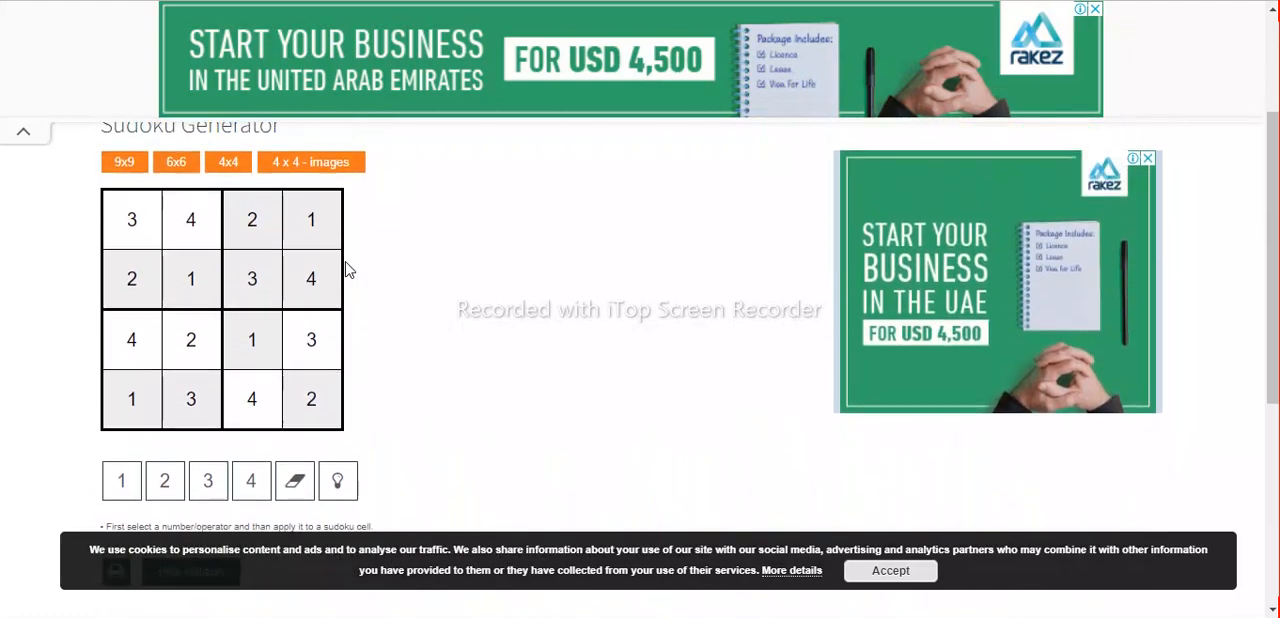
scroll(347, 269, "down", 2)
left_click(210, 430)
scroll(300, 296, "up", 2)
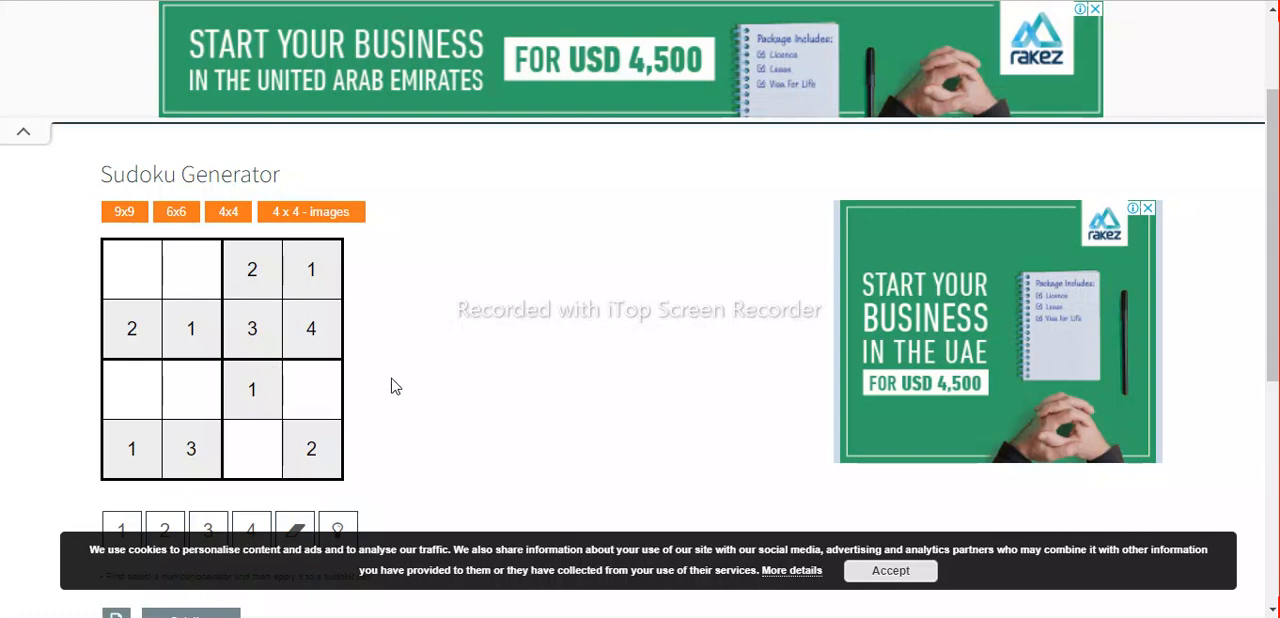
Open the print settings for the unsolved 4x4 sudoku and set the destination to Save as PDF.
scroll(392, 386, "down", 2)
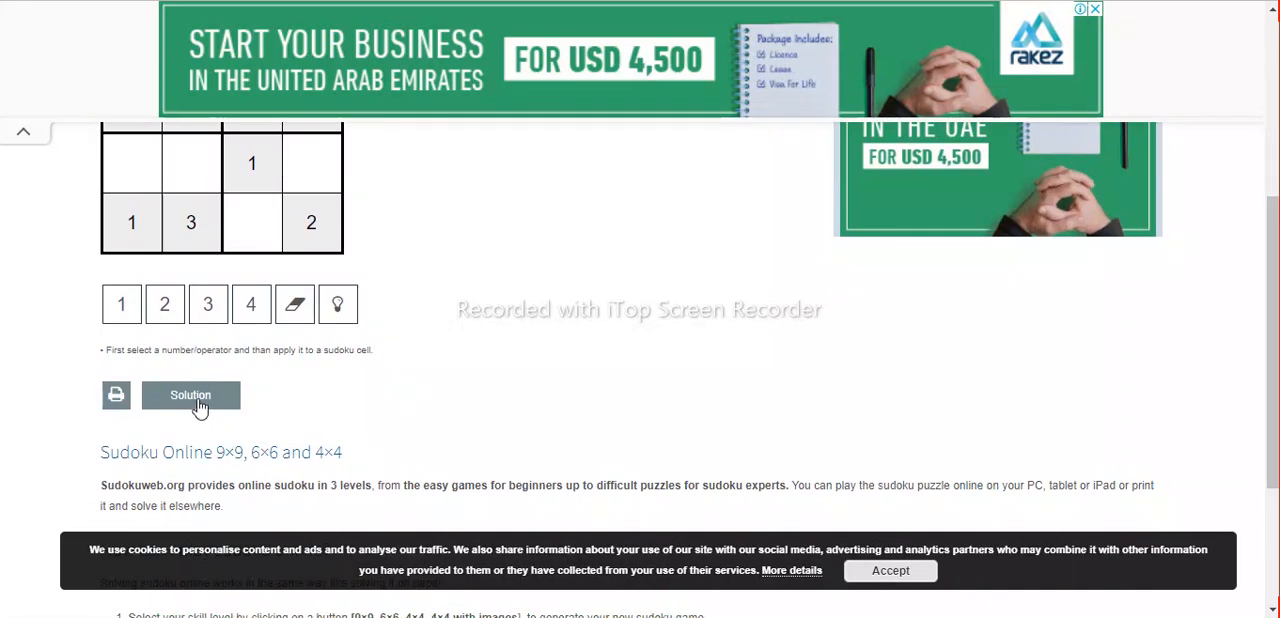
left_click(116, 398)
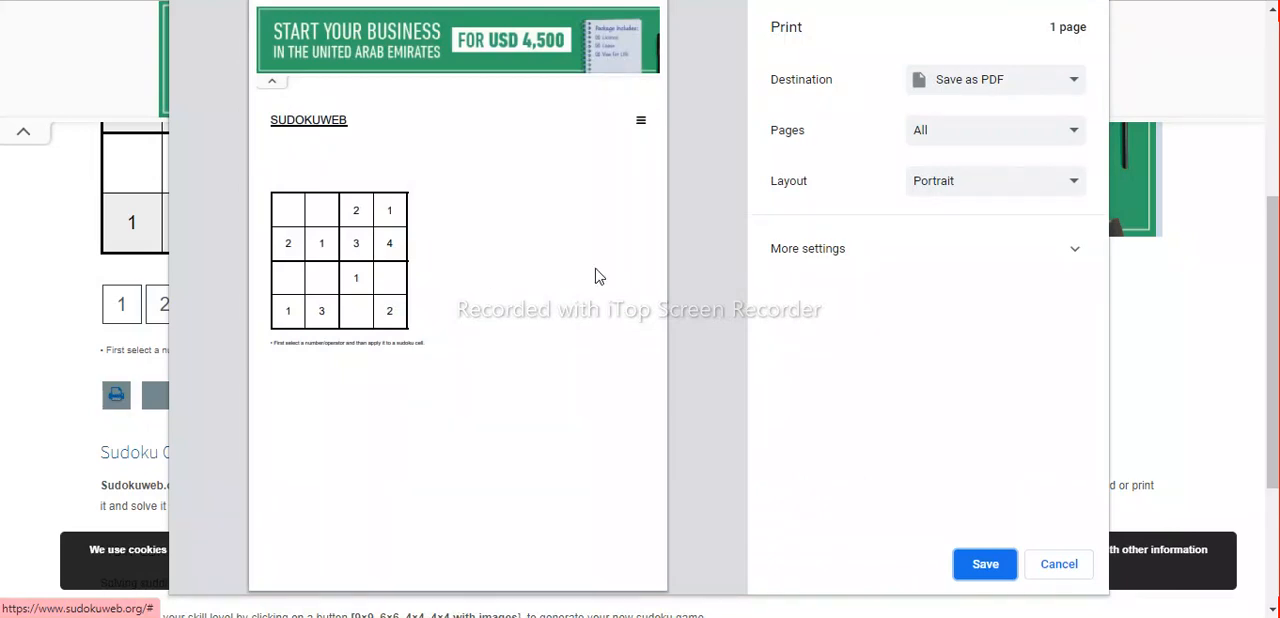
left_click(1037, 87)
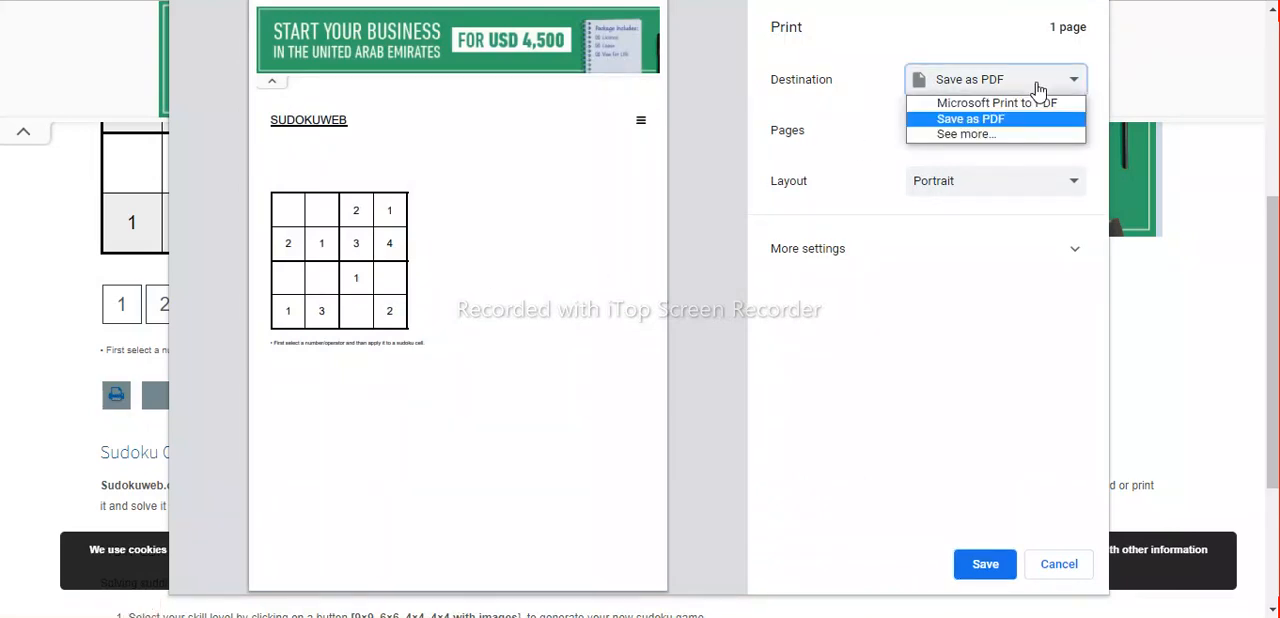
left_click(984, 121)
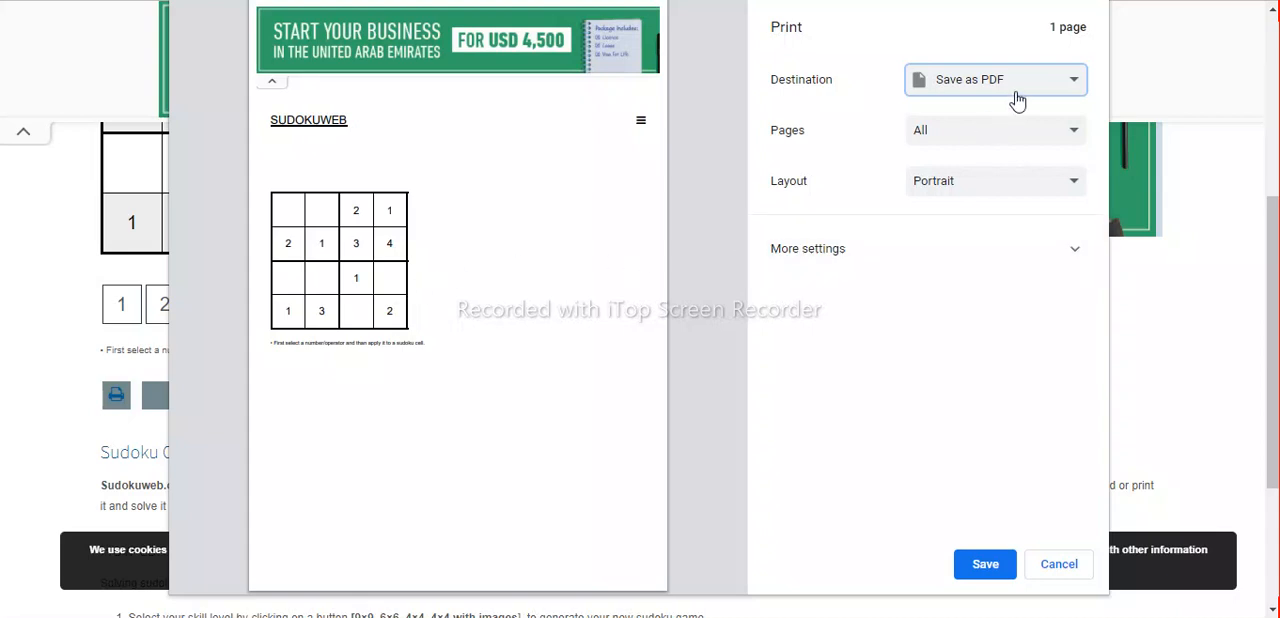
Save the unsolved 4x4 sudoku page as a PDF named "Sudoku 1" in the Downloads folder.
left_click(983, 566)
left_click(986, 566)
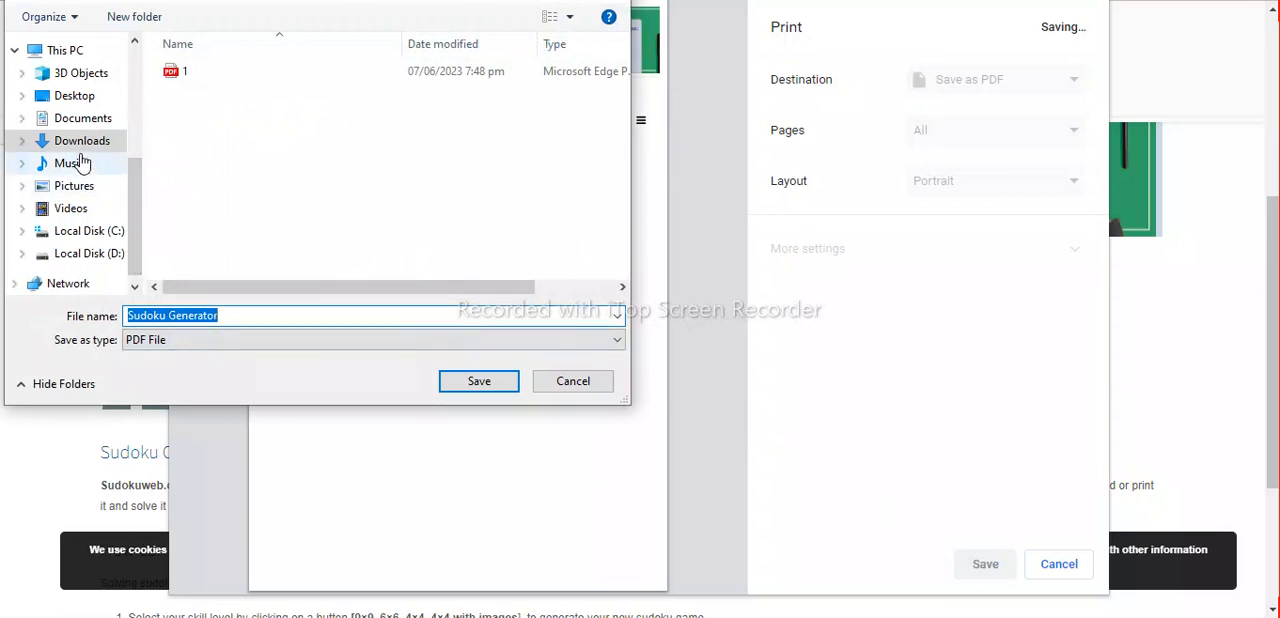
left_click(241, 315)
key("BackSpace")
key("BackSpace")
key("BackSpace")
key("BackSpace")
type("1")
left_click(484, 384)
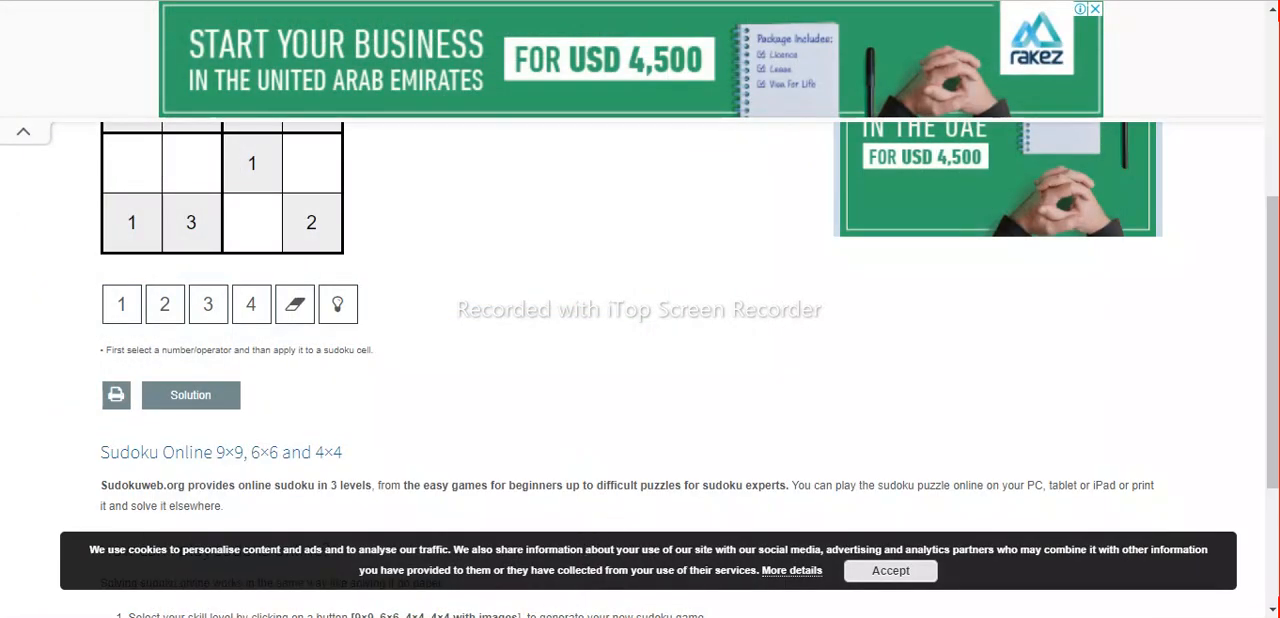
Find the Sudoku 1 PDF in the Downloads folder and open it in Adobe Illustrator, accepting the outlined-text notice.
key("super+e")
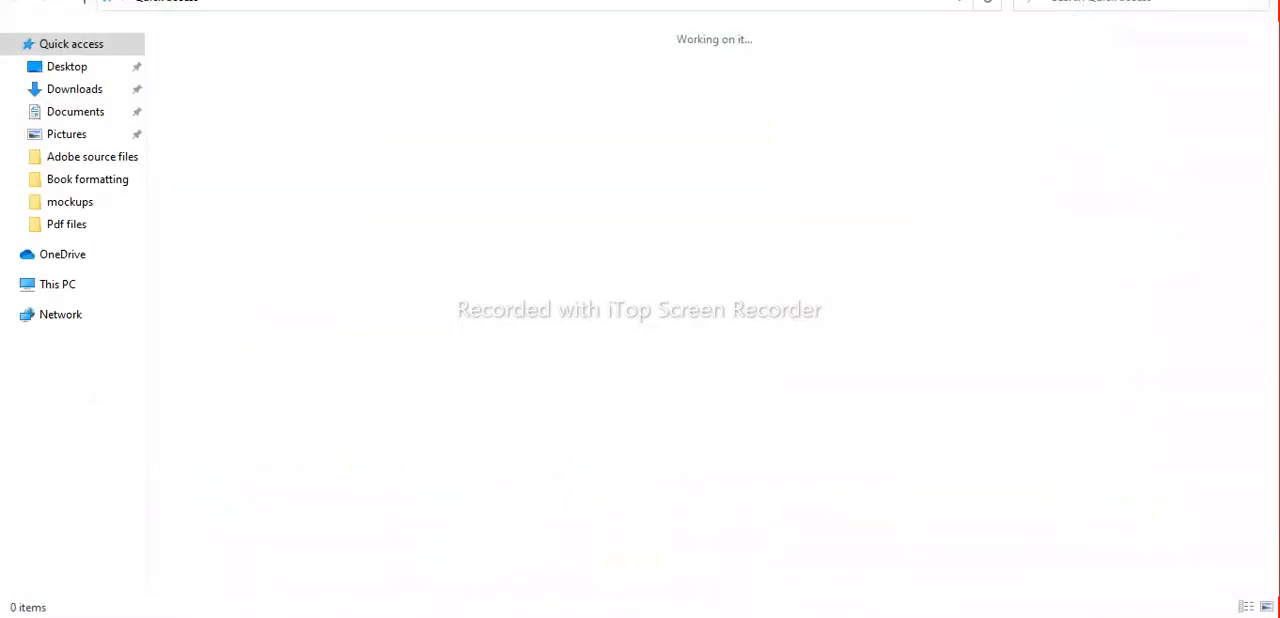
left_click(90, 91)
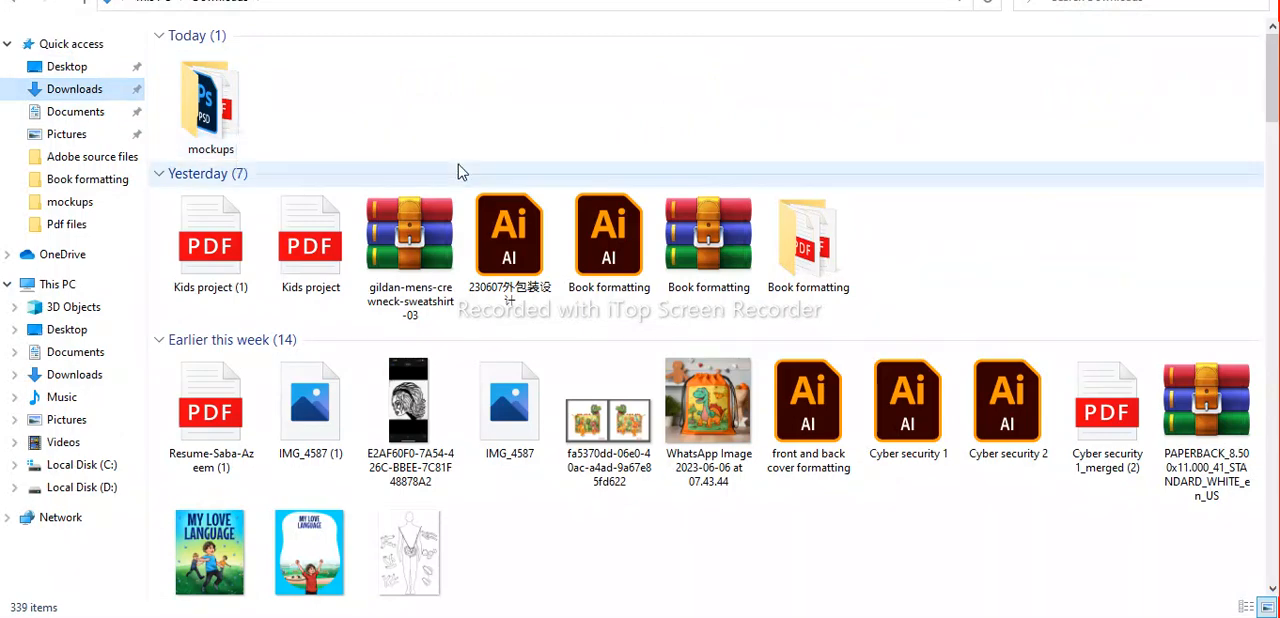
scroll(1087, 266, "down", 7)
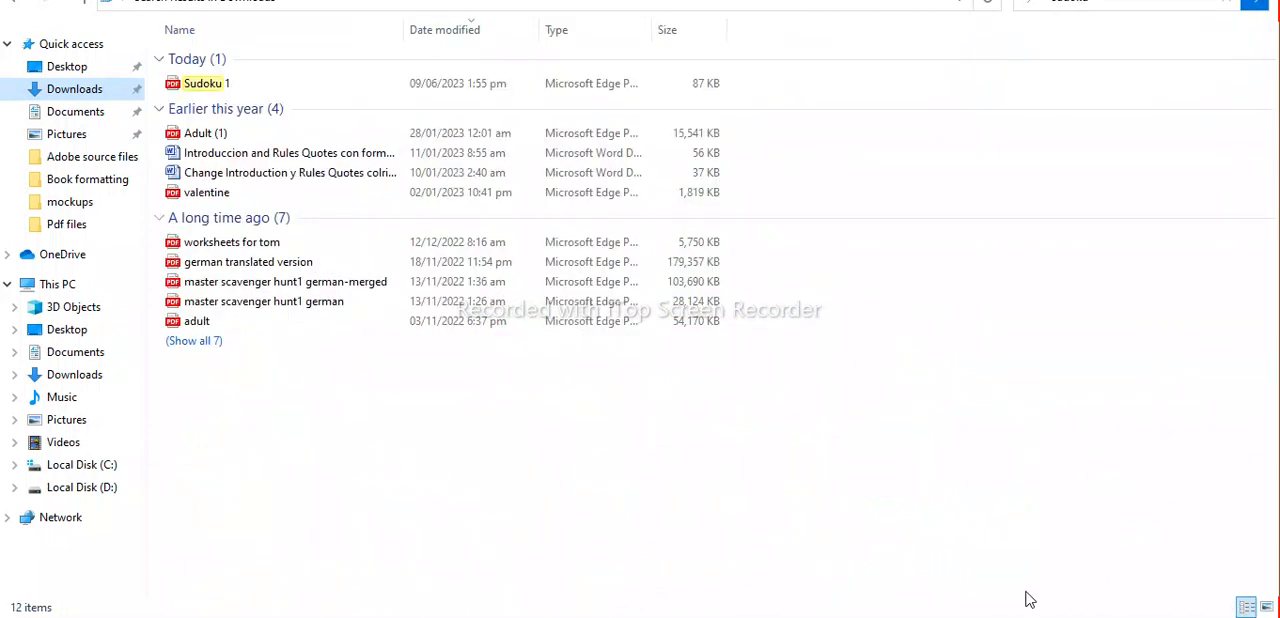
left_click(222, 89)
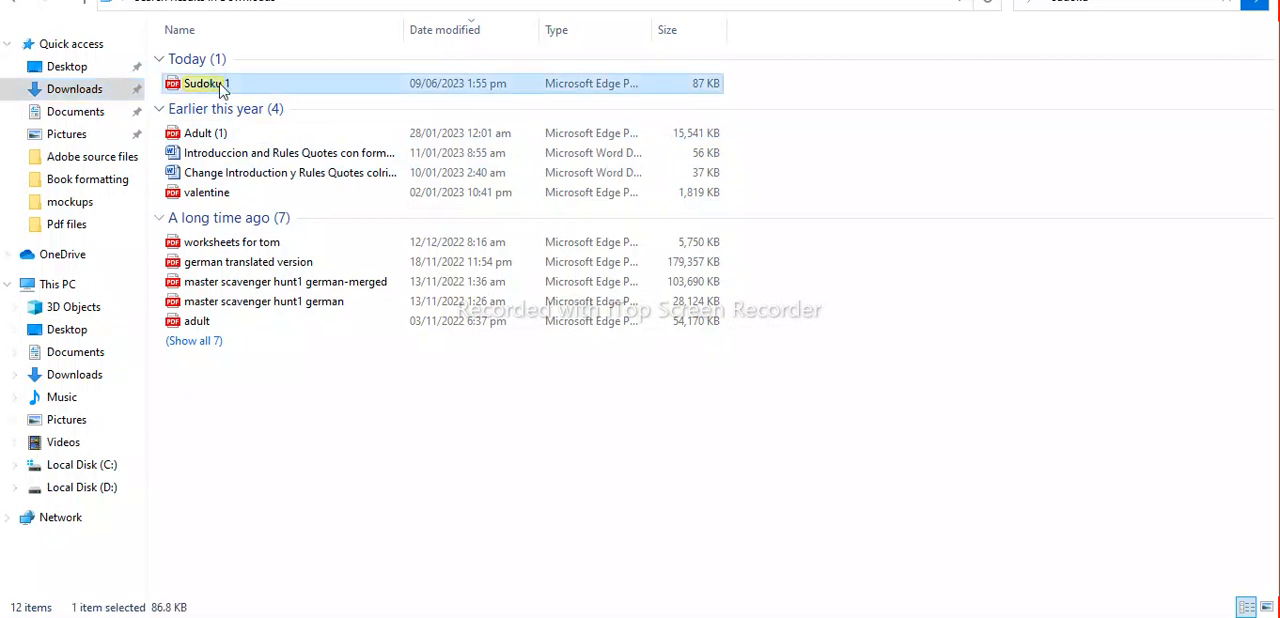
right_click(221, 86)
mouse_move(313, 151)
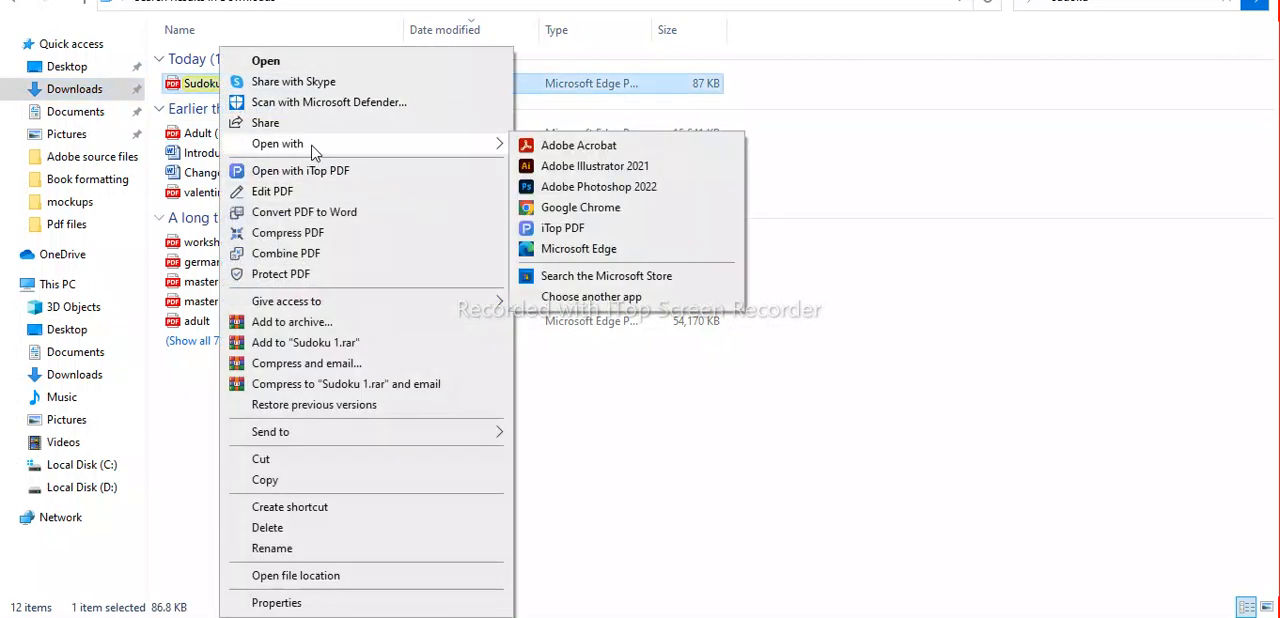
left_click(548, 172)
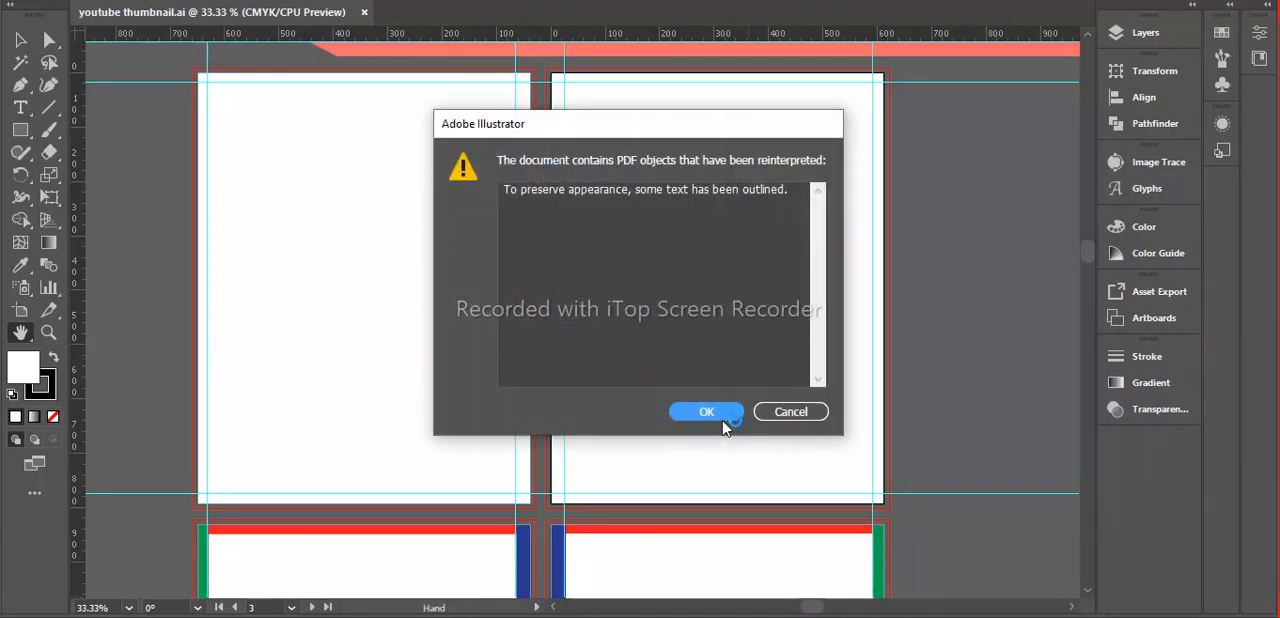
left_click(712, 411)
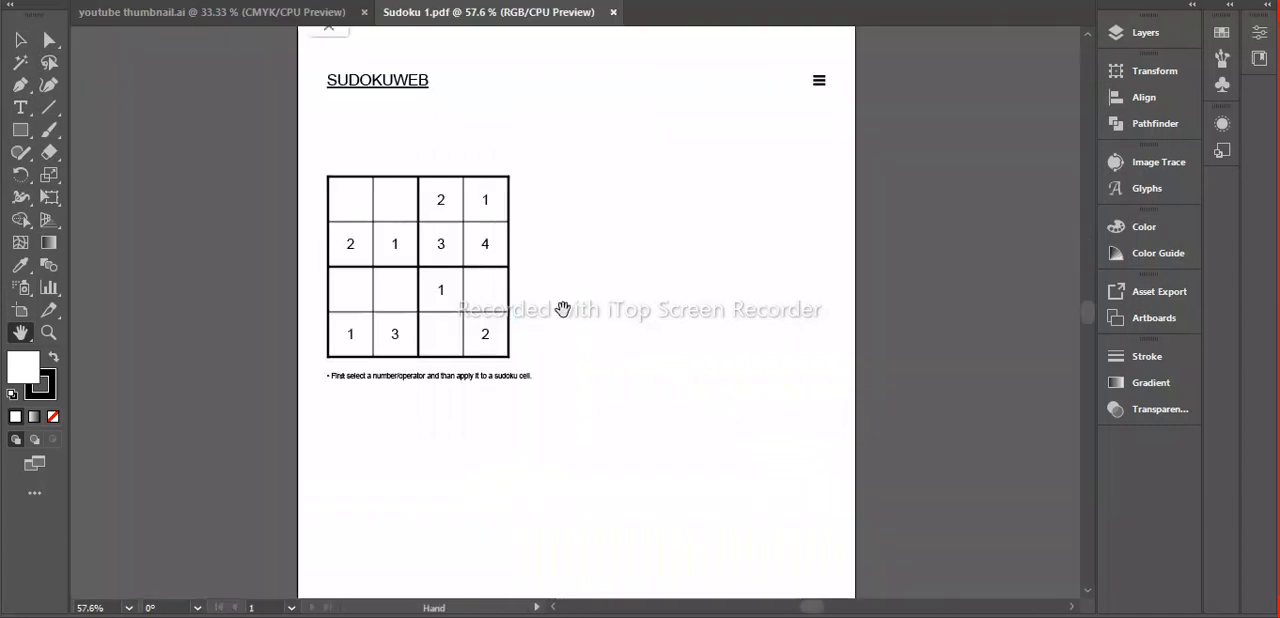
Delete the green advertising banner from the top of the sudoku page.
key("z")
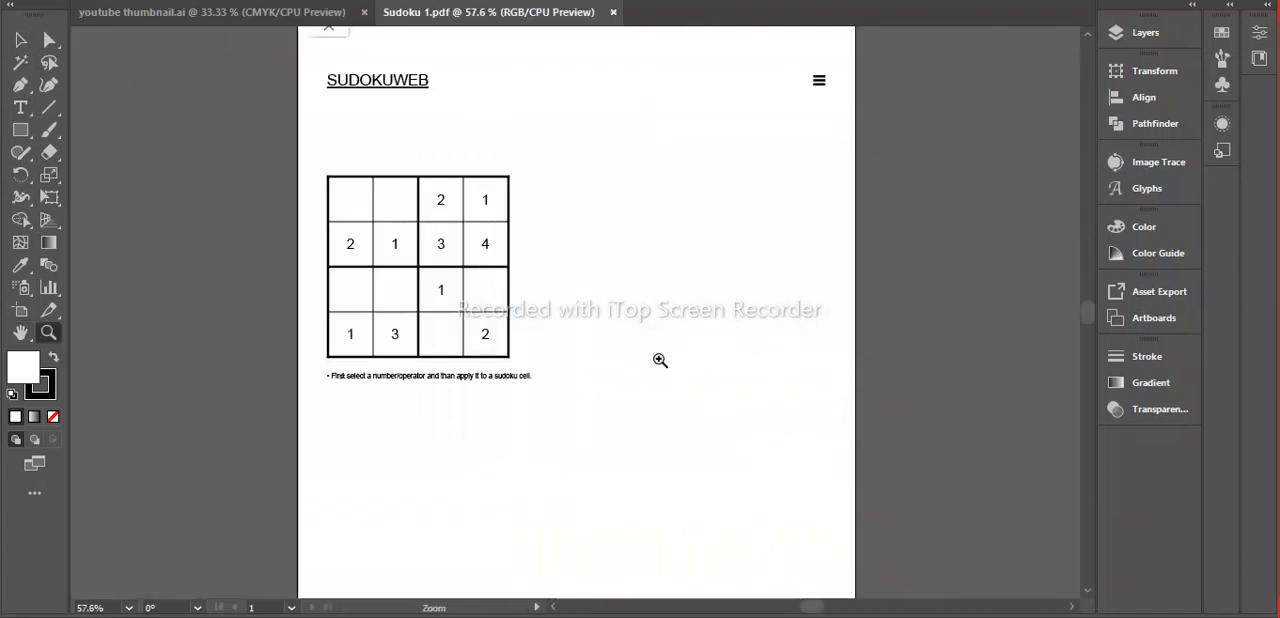
left_click(612, 339, "alt")
left_click(612, 339, "alt")
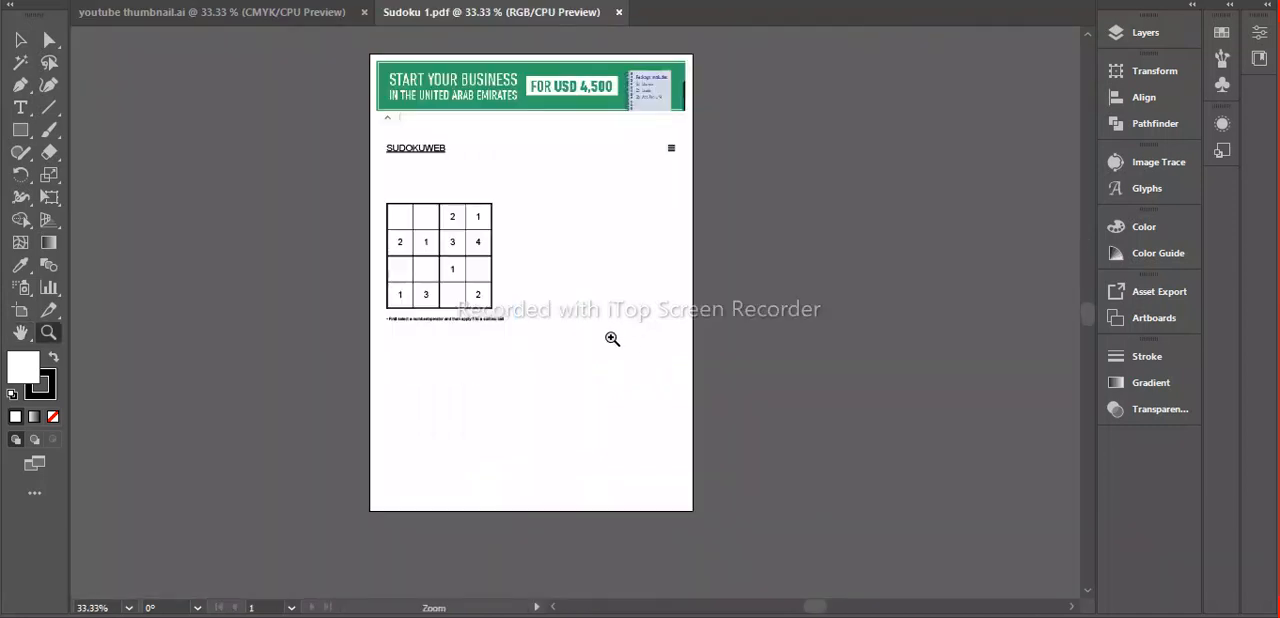
left_click(563, 177)
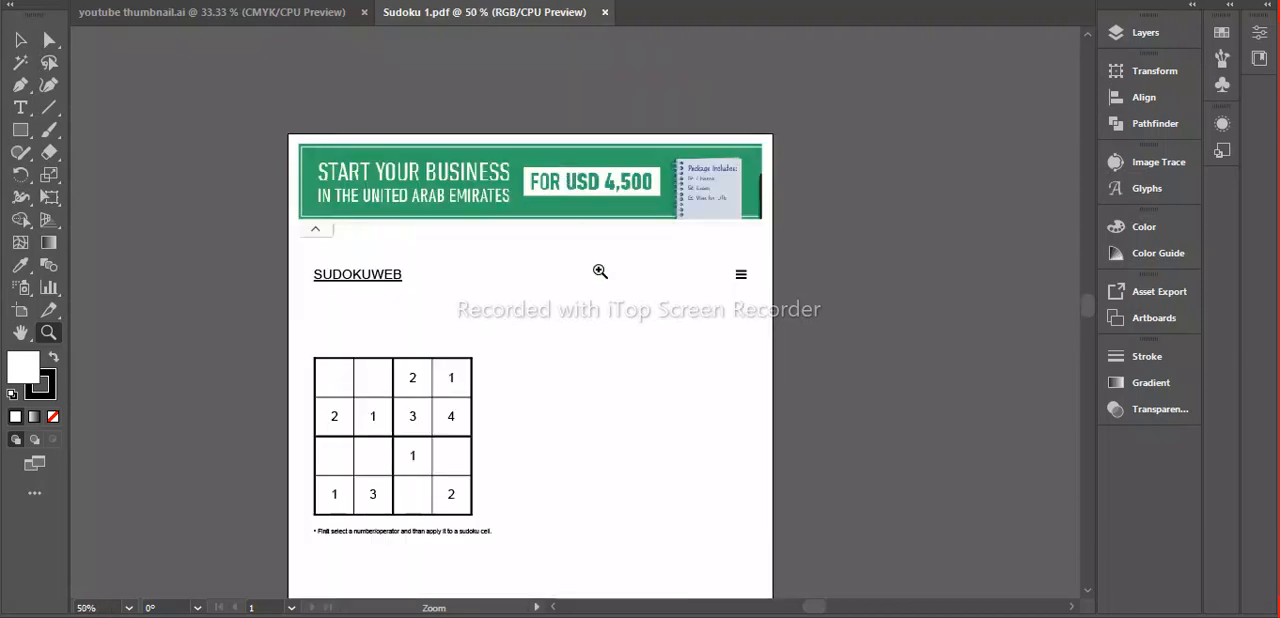
left_click(603, 279)
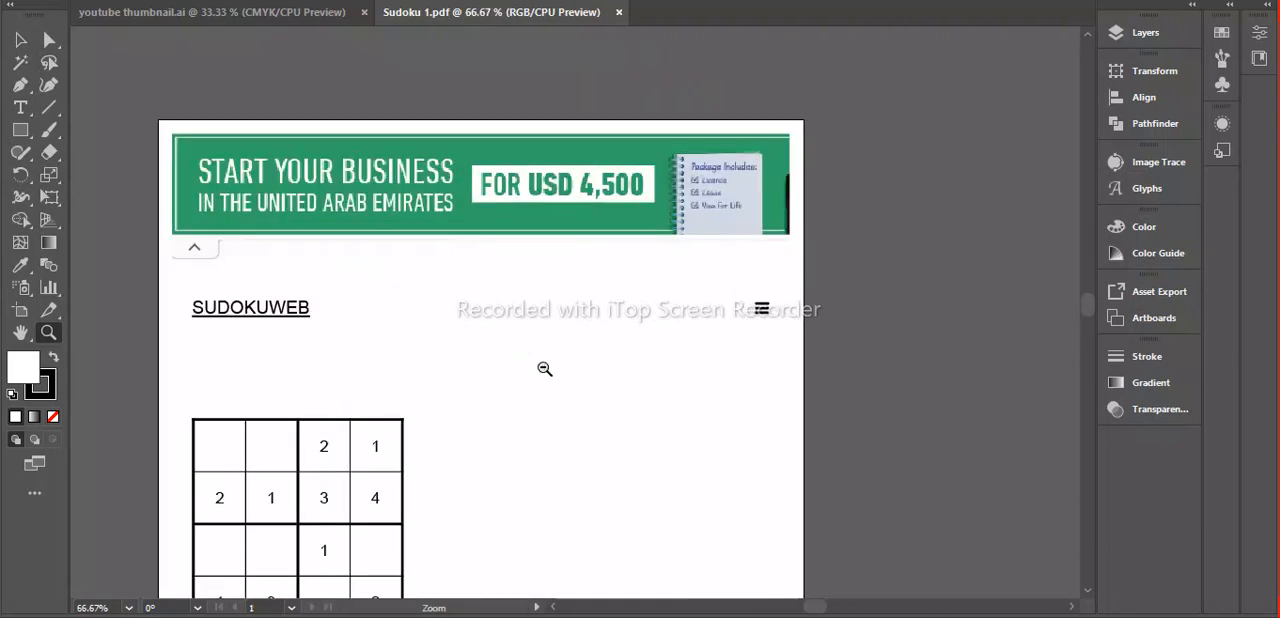
left_click(544, 369, "alt")
left_click(544, 369, "alt")
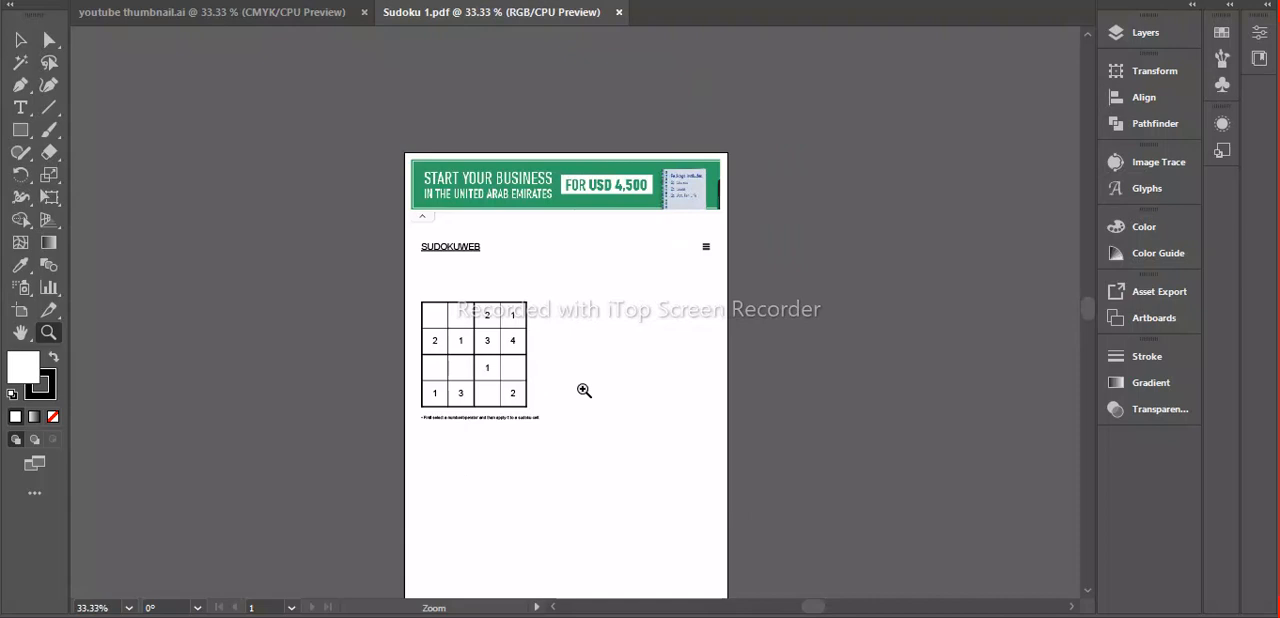
key("h")
left_click_drag(577, 405, 357, 366)
key("v")
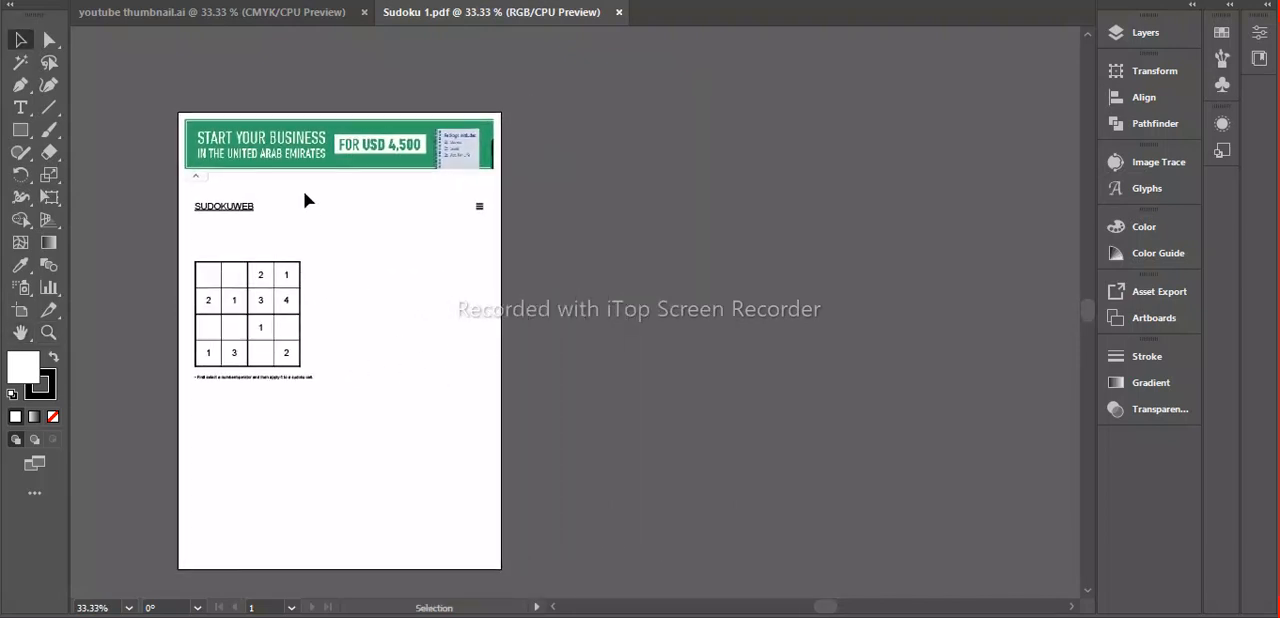
left_click_drag(263, 148, 686, 204)
key("Delete")
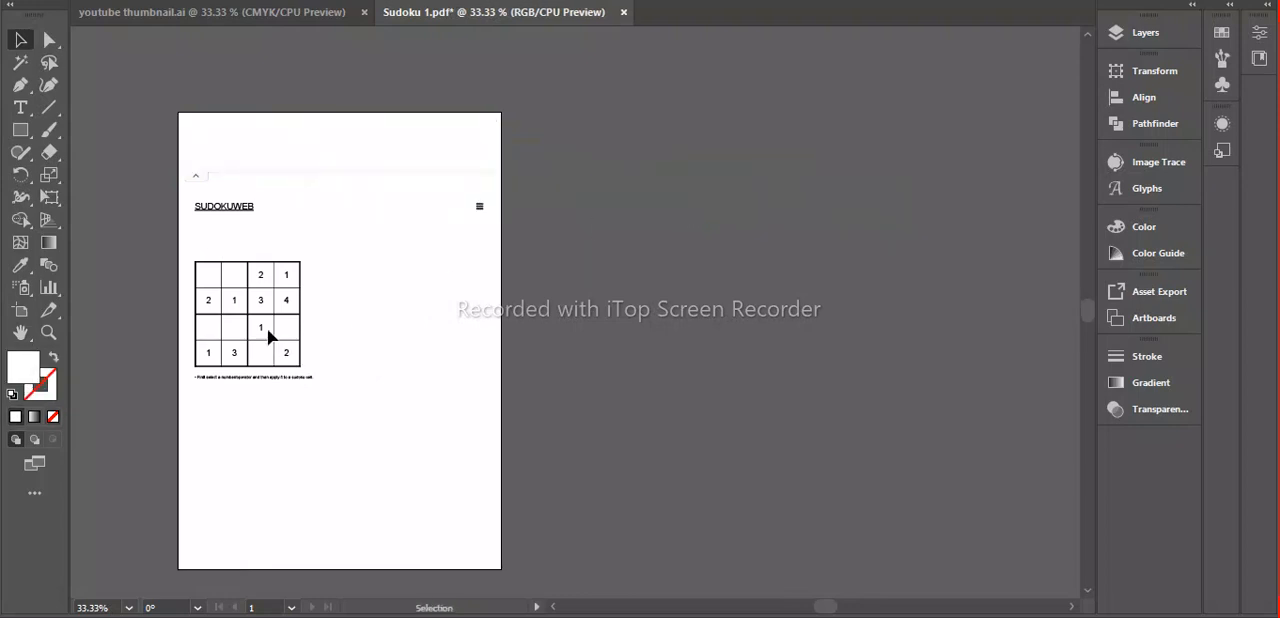
Release the clipping mask on the background objects around the page header.
left_click_drag(165, 110, 550, 211)
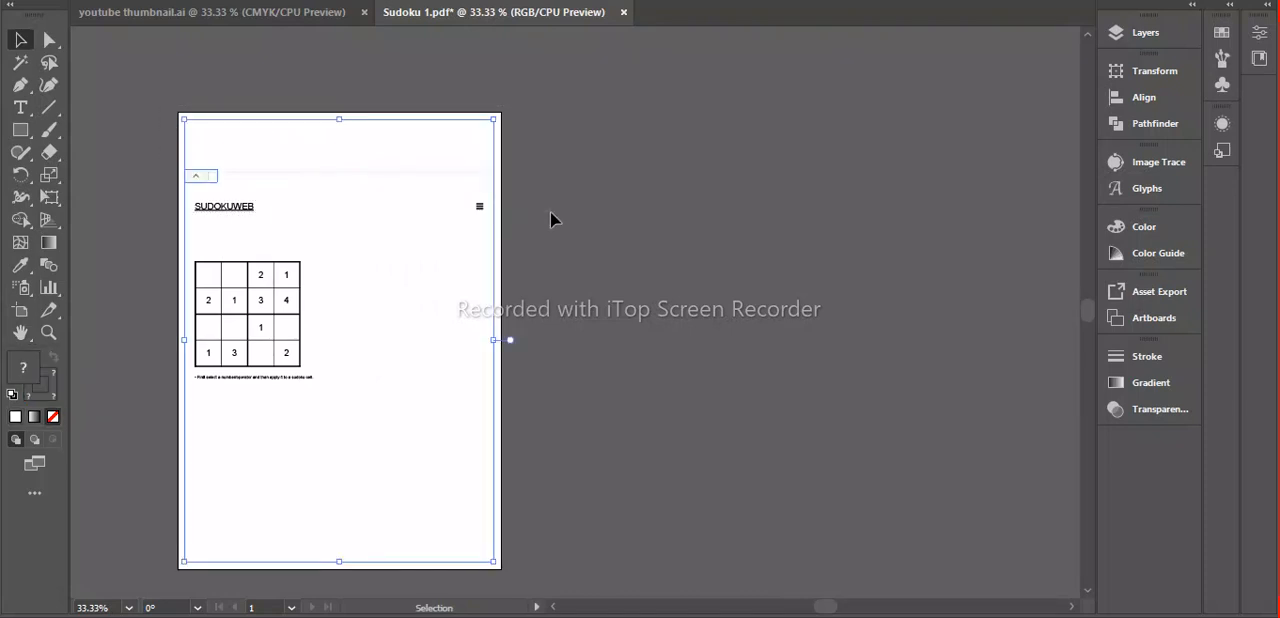
key("Delete")
key("ctrl+z")
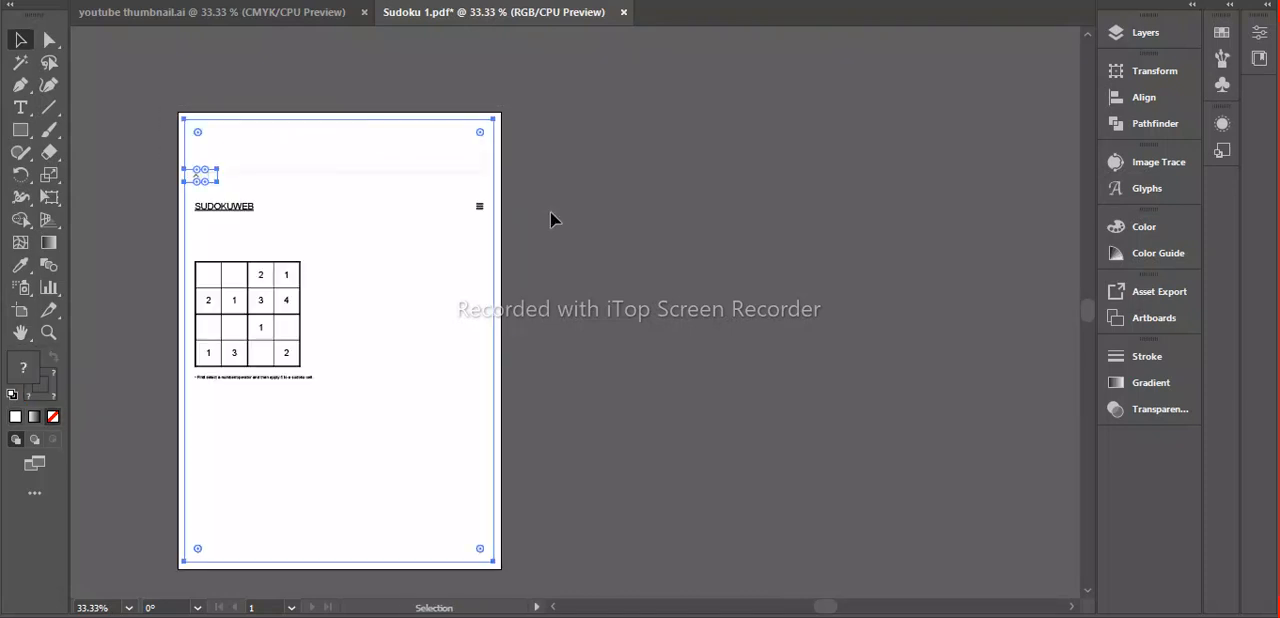
right_click(380, 219)
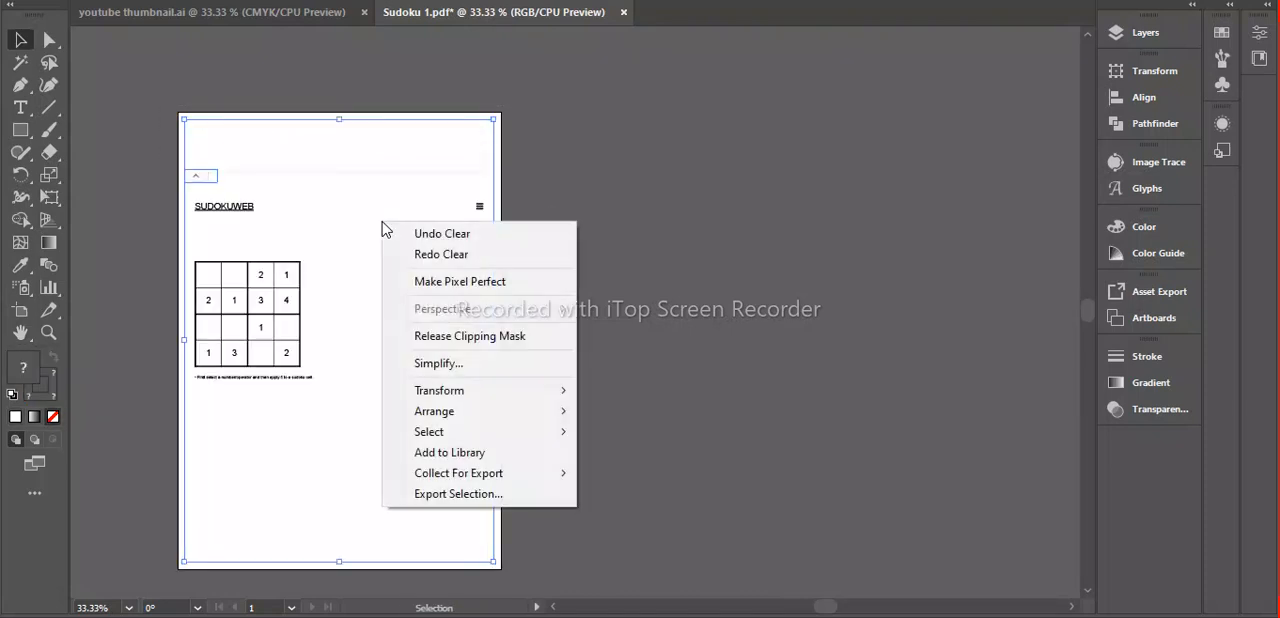
left_click(463, 336)
left_click(653, 283)
Delete the leftover background and SUDOKUWEB header objects, plus the instruction line beneath the grid.
left_click_drag(170, 93, 550, 213)
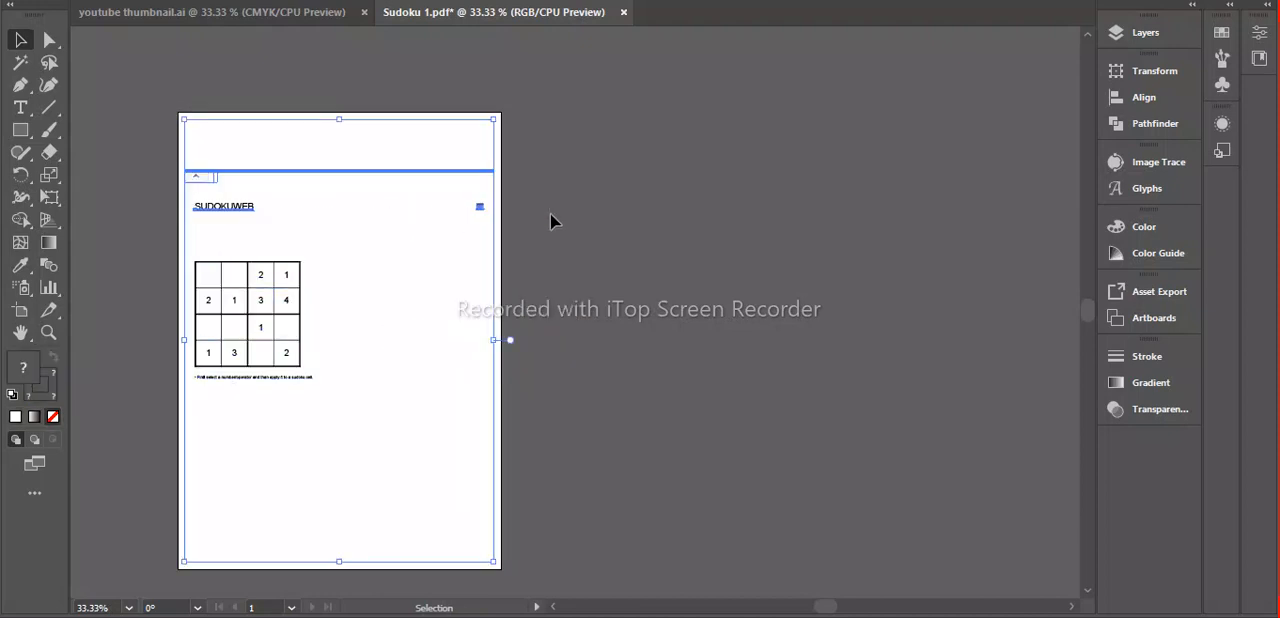
left_click_drag(214, 209, 677, 208)
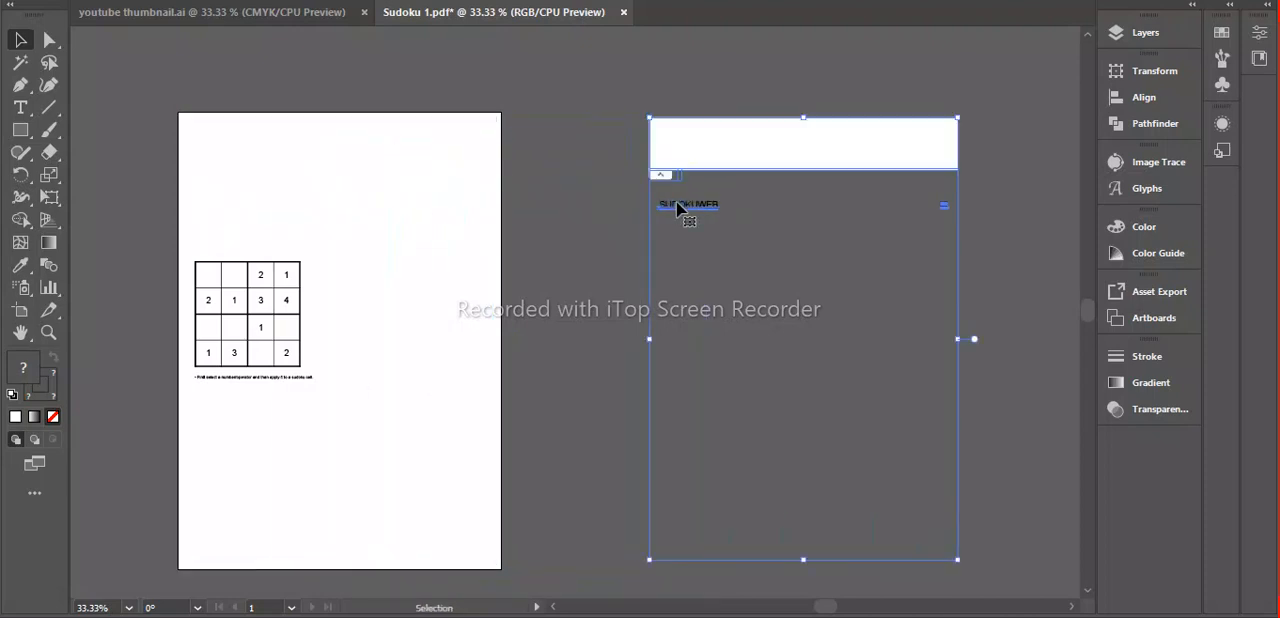
key("Delete")
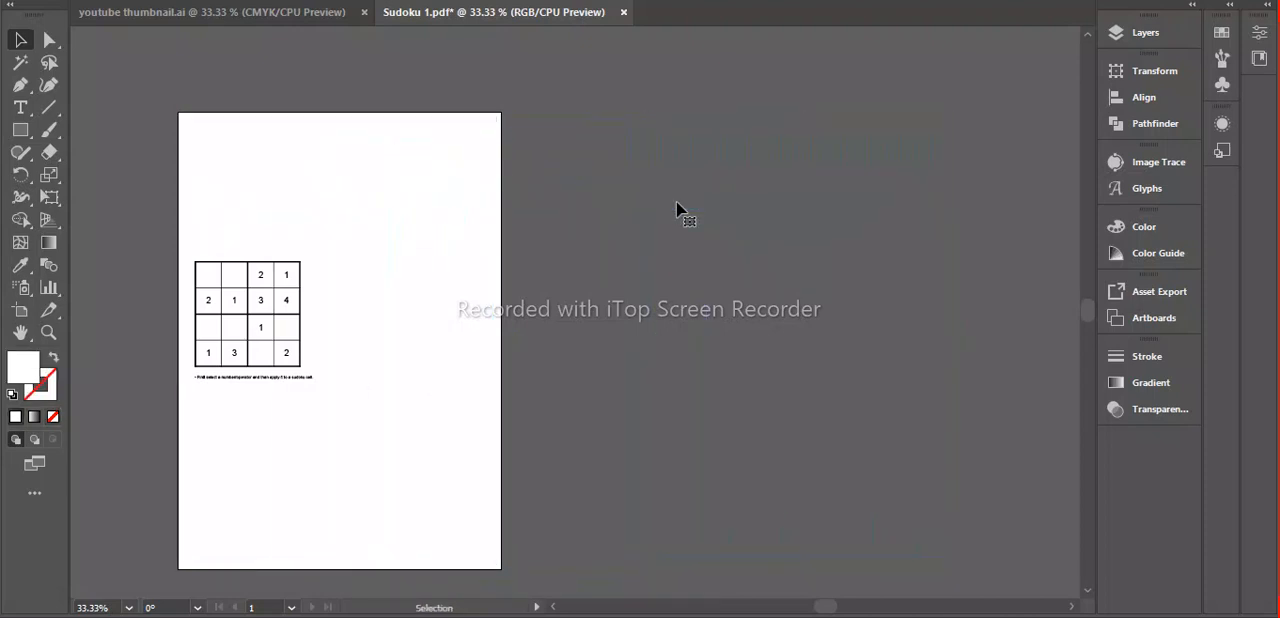
left_click(254, 379)
key("Delete")
Select the whole 4x4 grid with its numbers, move it off the artboard to the empty area beside it, and copy it.
left_click_drag(182, 248, 377, 368)
left_click_drag(258, 311, 674, 340)
key("a")
key("v")
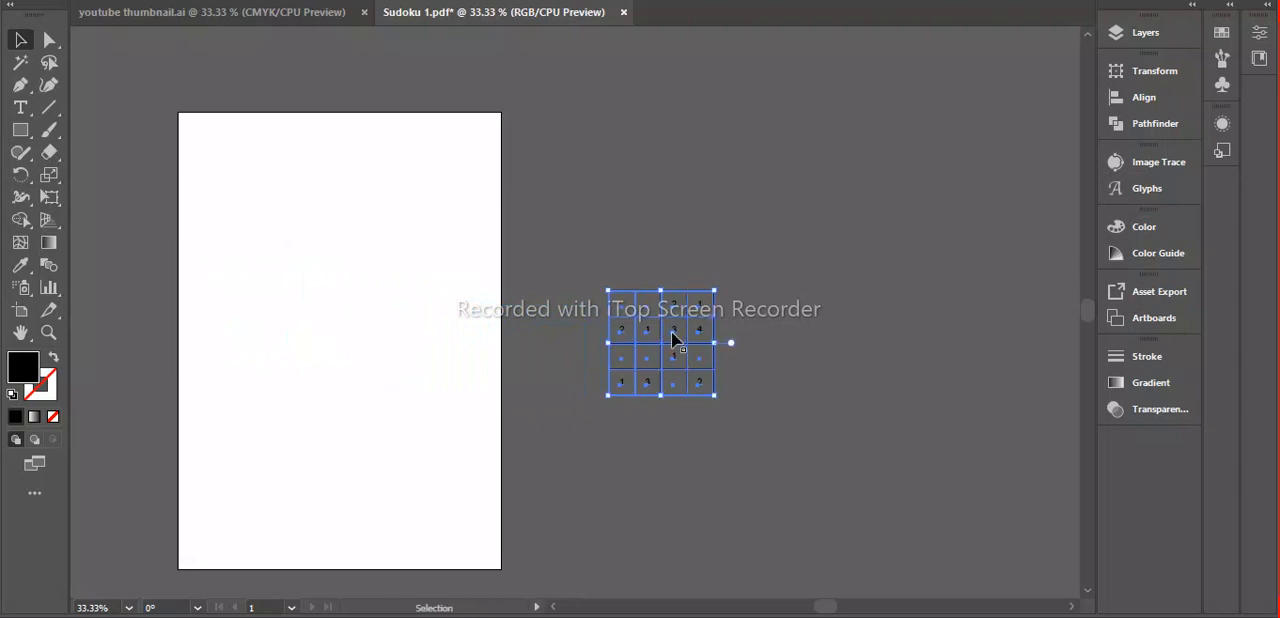
key("ctrl")
key("ctrl")
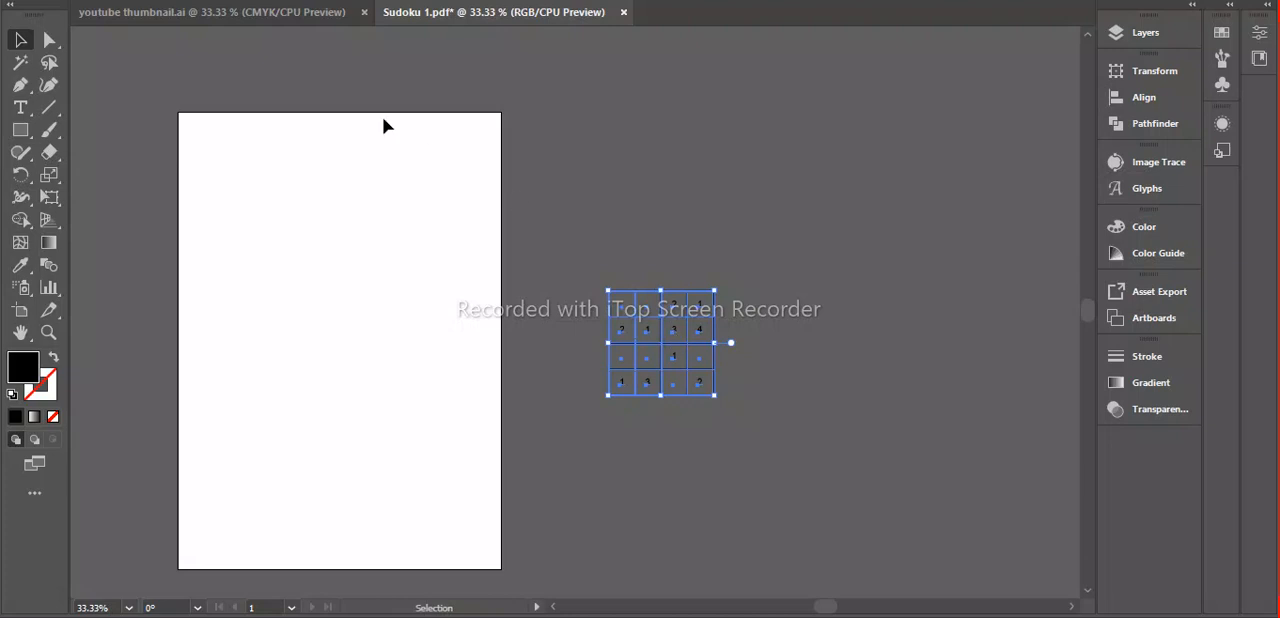
Paste the sudoku grid into youtube thumbnail.ai and place it on the left blank page inside the margin guides.
left_click(243, 12)
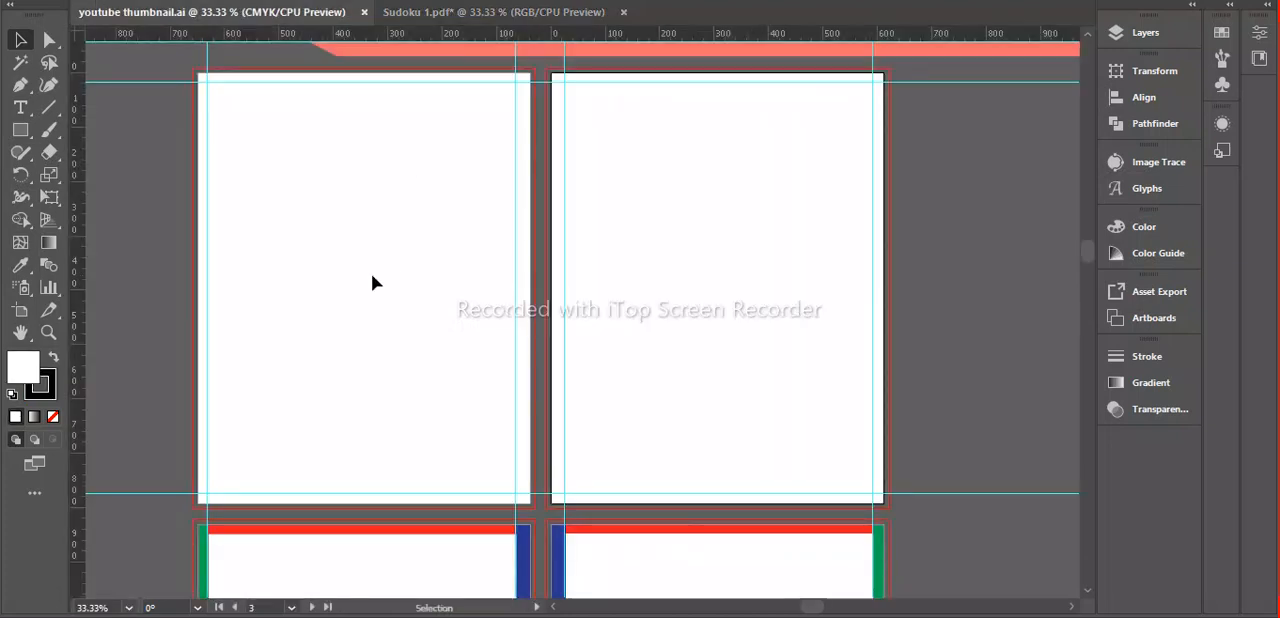
key("ctrl")
key("ctrl+v")
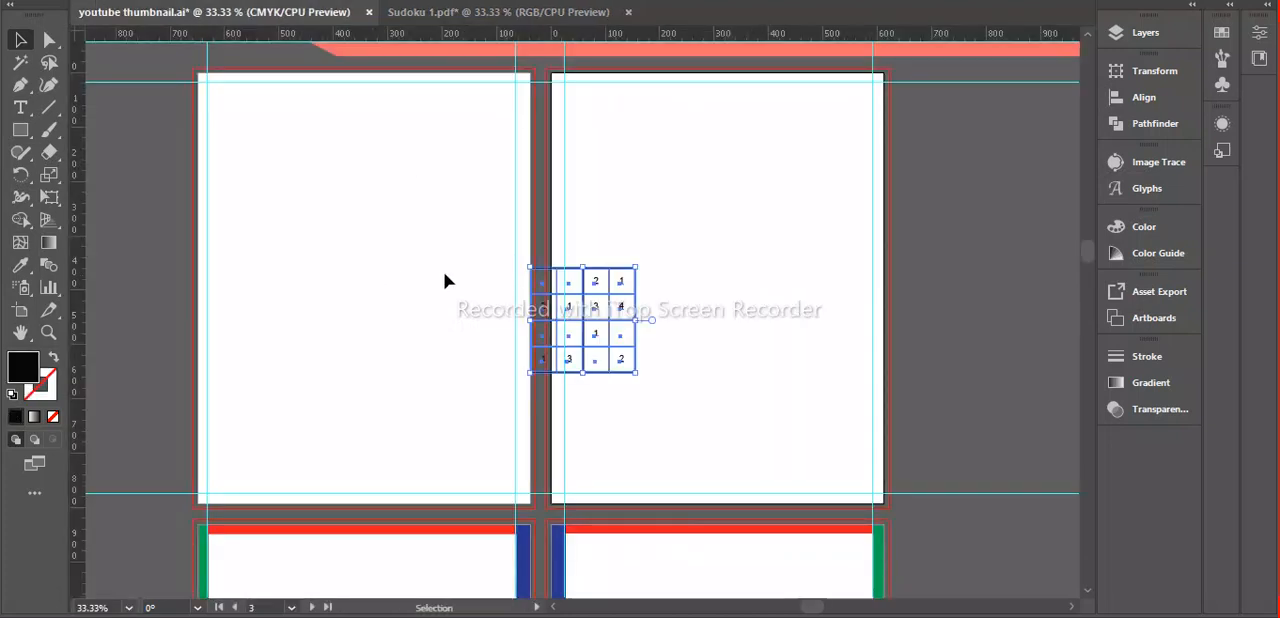
left_click_drag(569, 312, 262, 206)
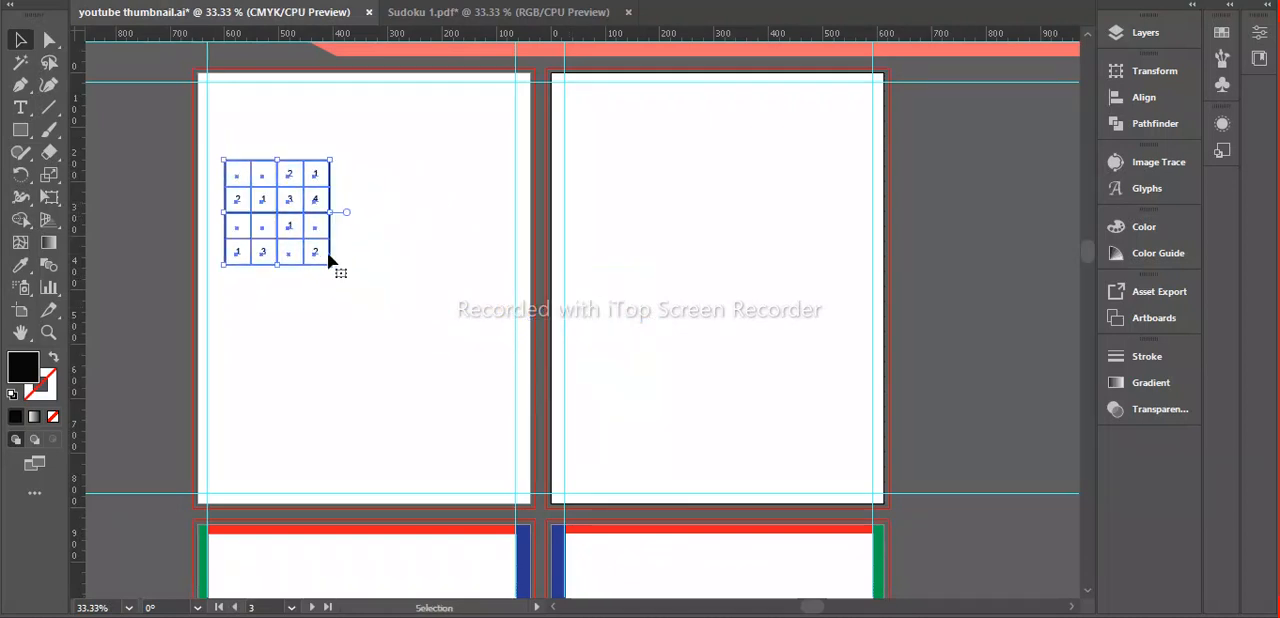
Enlarge the pasted grid proportionally to nearly fill the width between the margin guides and center it on the page.
key("shift")
left_click_drag(329, 266, 522, 425)
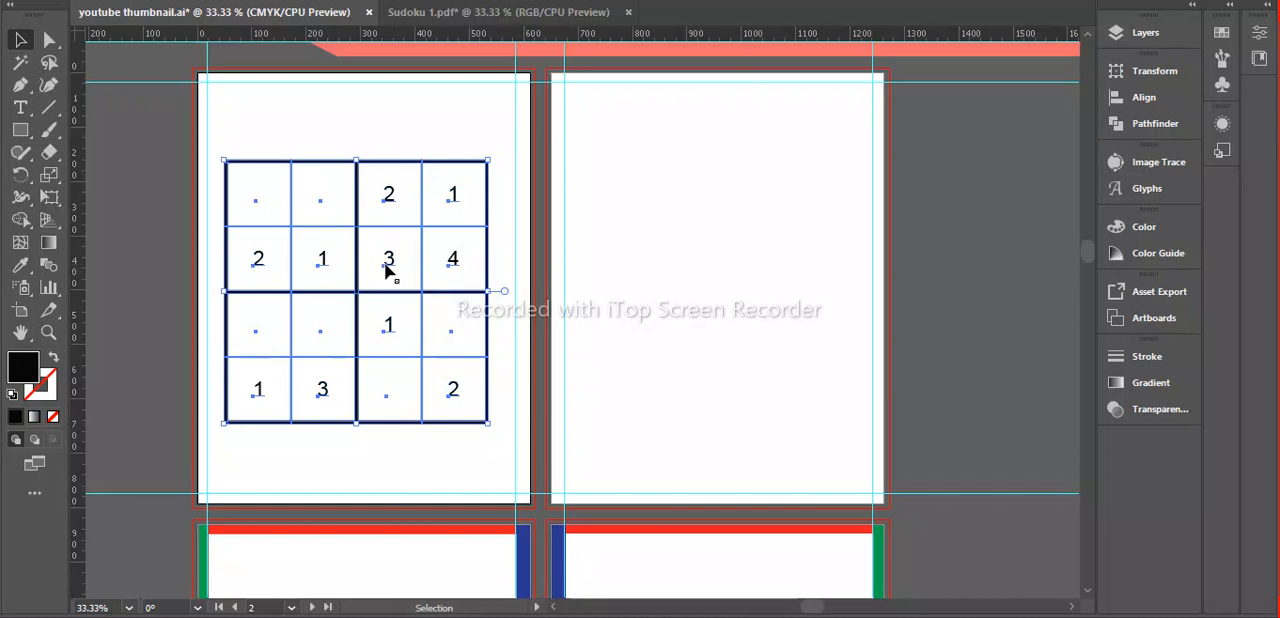
left_click_drag(388, 270, 389, 289)
left_click(668, 315)
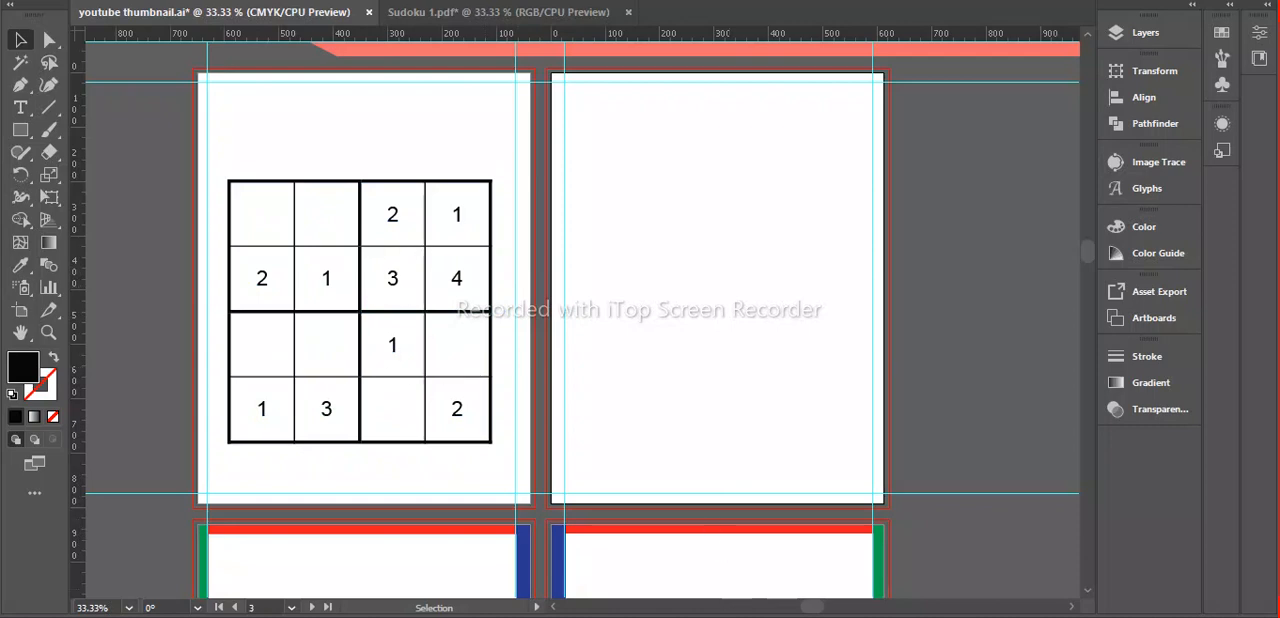
Switch to the sudoku generator in the browser and show the full solution of the 4x4 puzzle.
key("alt+Tab")
scroll(490, 440, "up", 3)
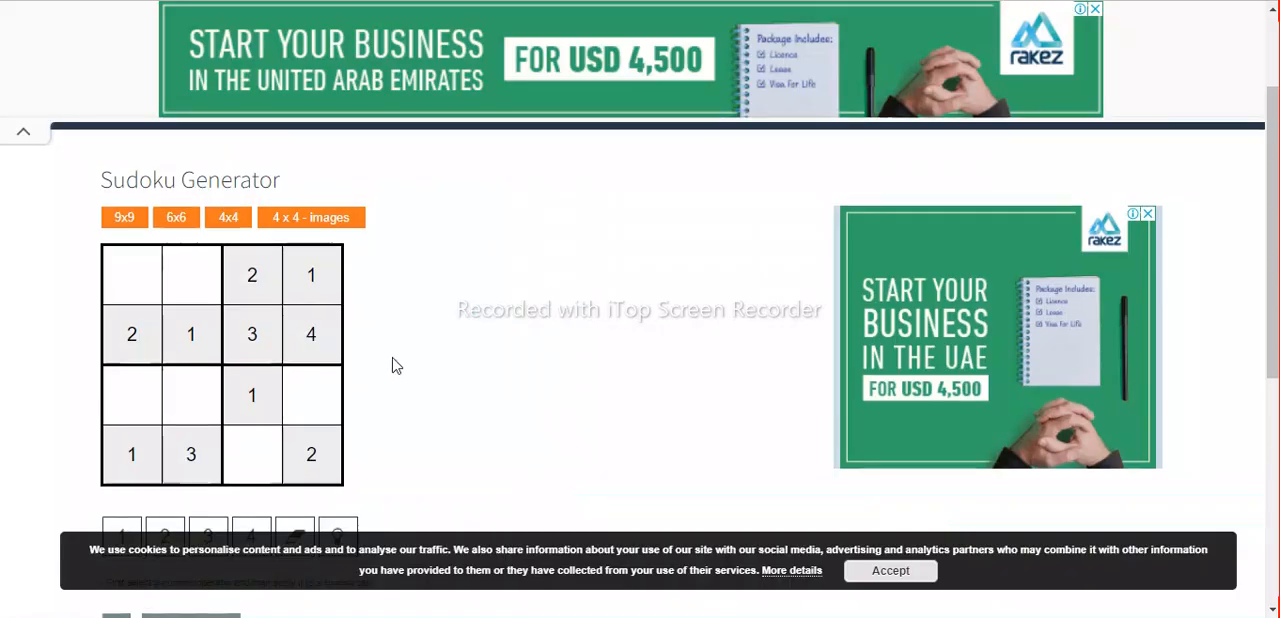
scroll(394, 364, "down", 3)
left_click(200, 340)
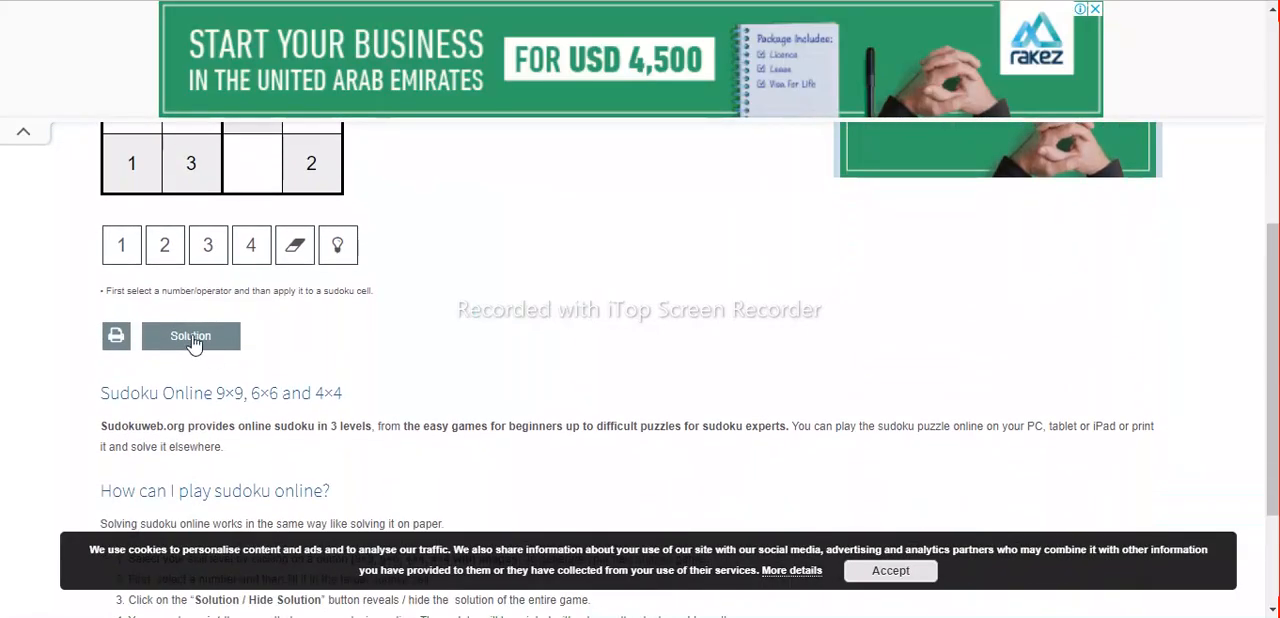
scroll(464, 304, "up", 1)
scroll(464, 304, "up", 1)
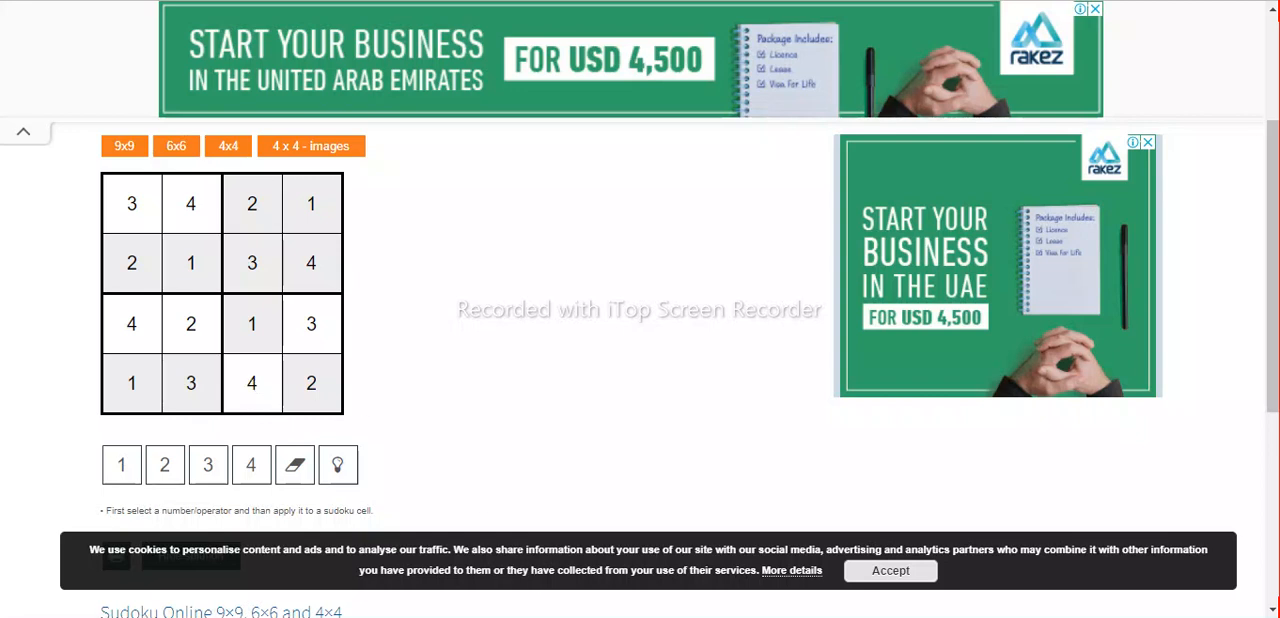
Switch to the Puzzlemaker word search page in Chrome and review its title, size and letter-sharing options.
left_click(569, 616)
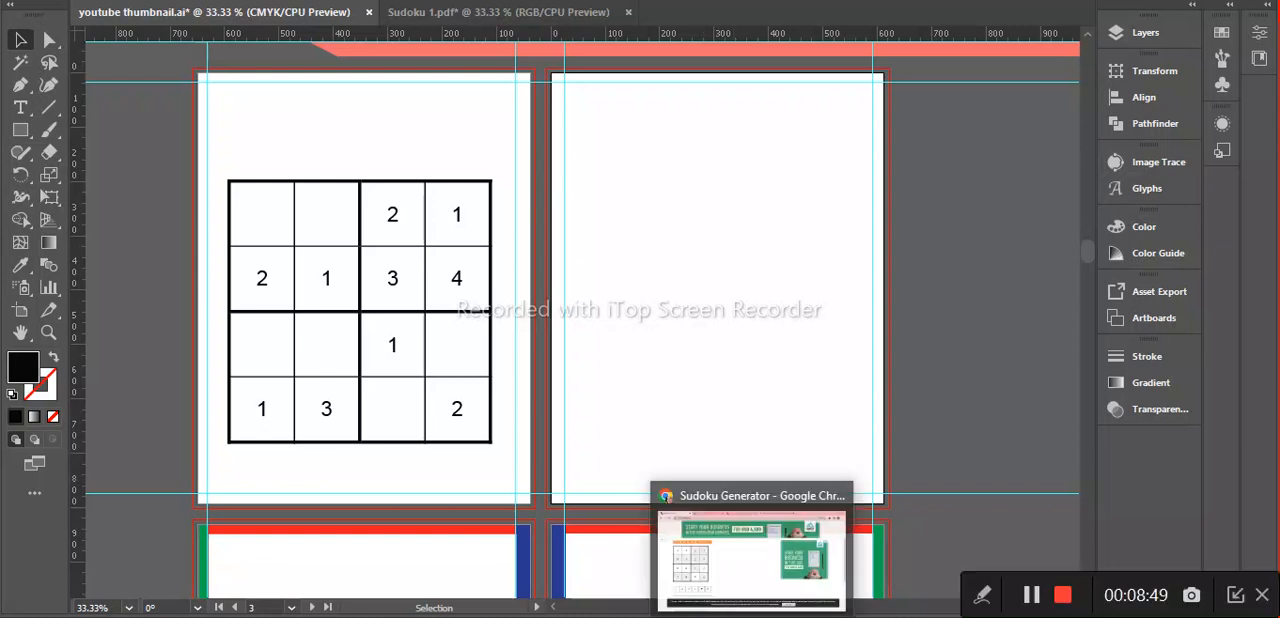
left_click(752, 545)
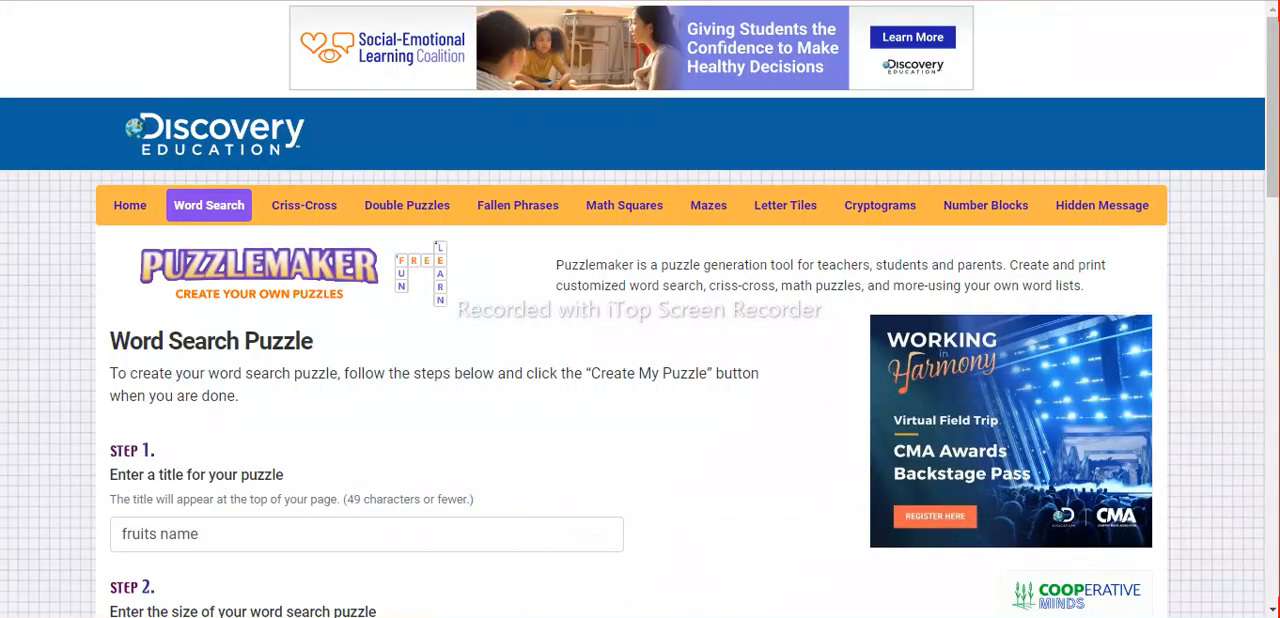
scroll(557, 447, "down", 1)
scroll(557, 447, "down", 3)
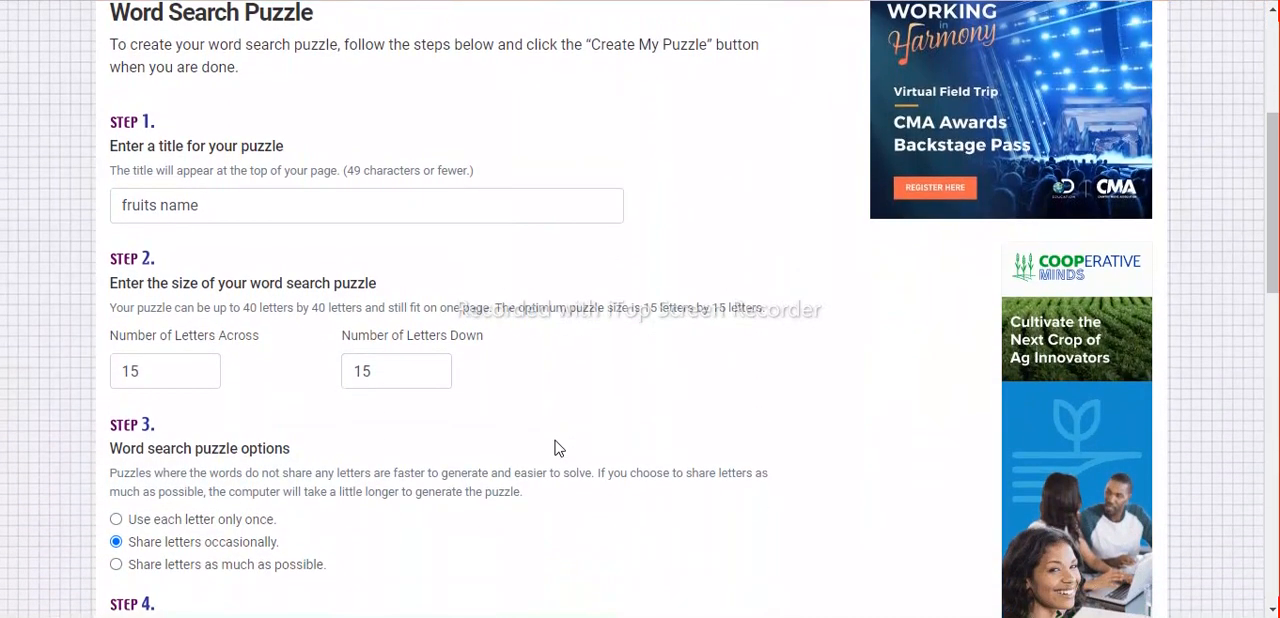
scroll(557, 447, "down", 1)
scroll(557, 447, "up", 3)
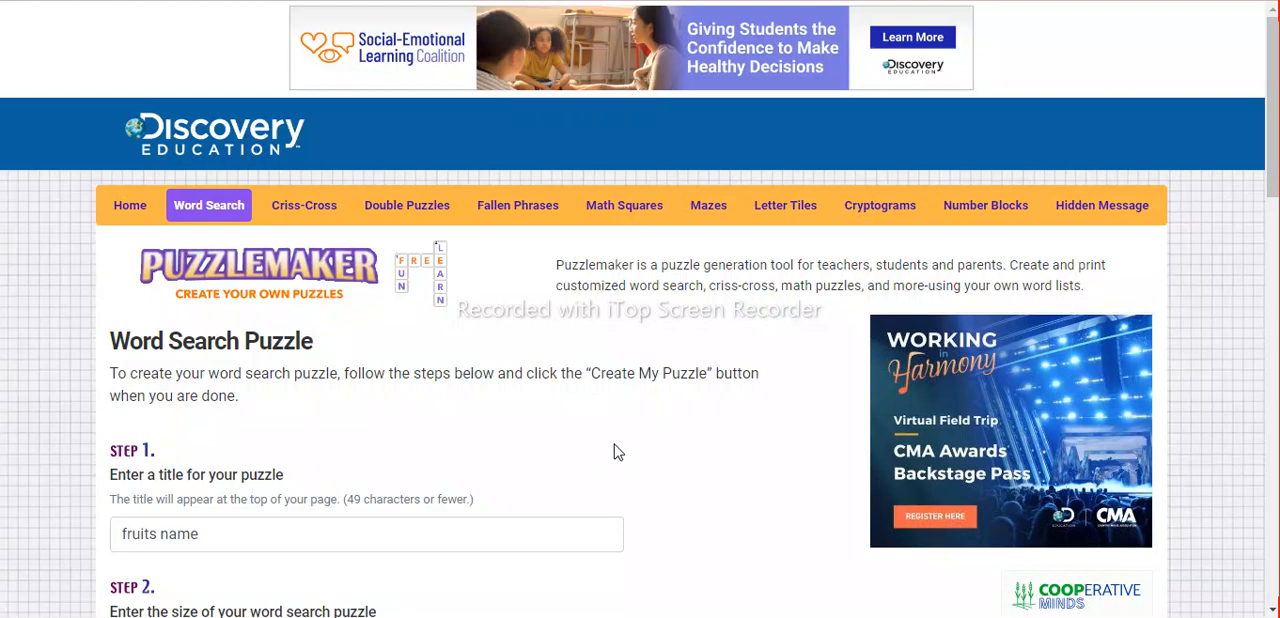
scroll(617, 452, "down", 2)
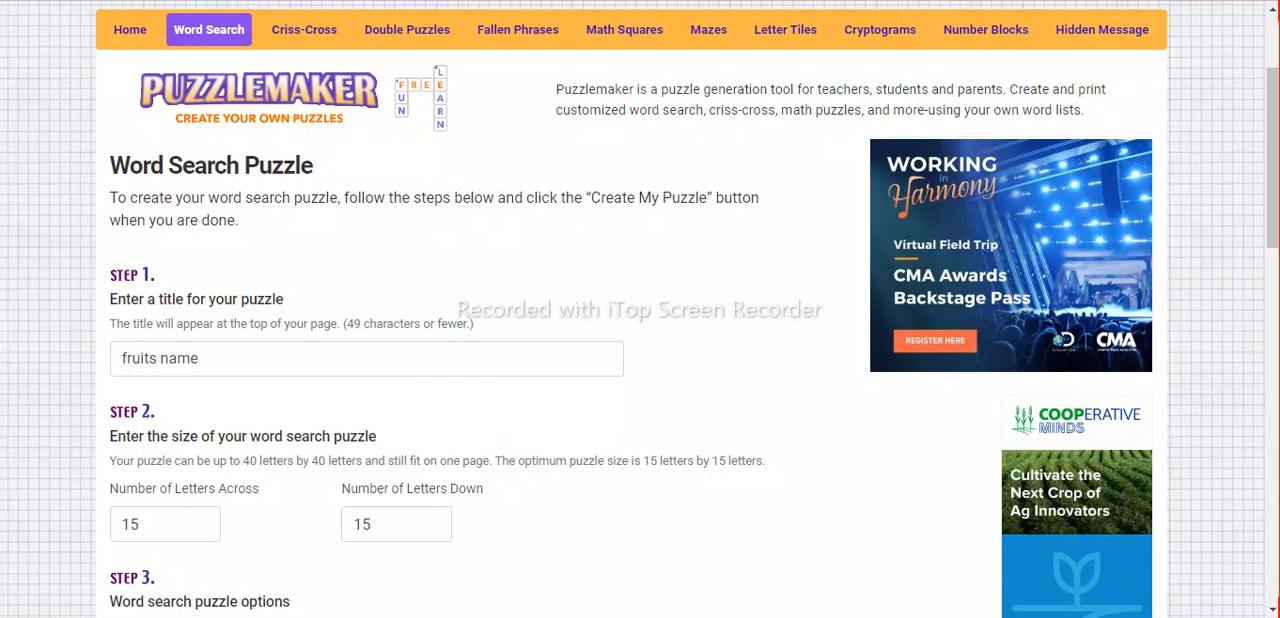
Search Google in a new tab for word search puzzle pages for kids.
key("ctrl+t")
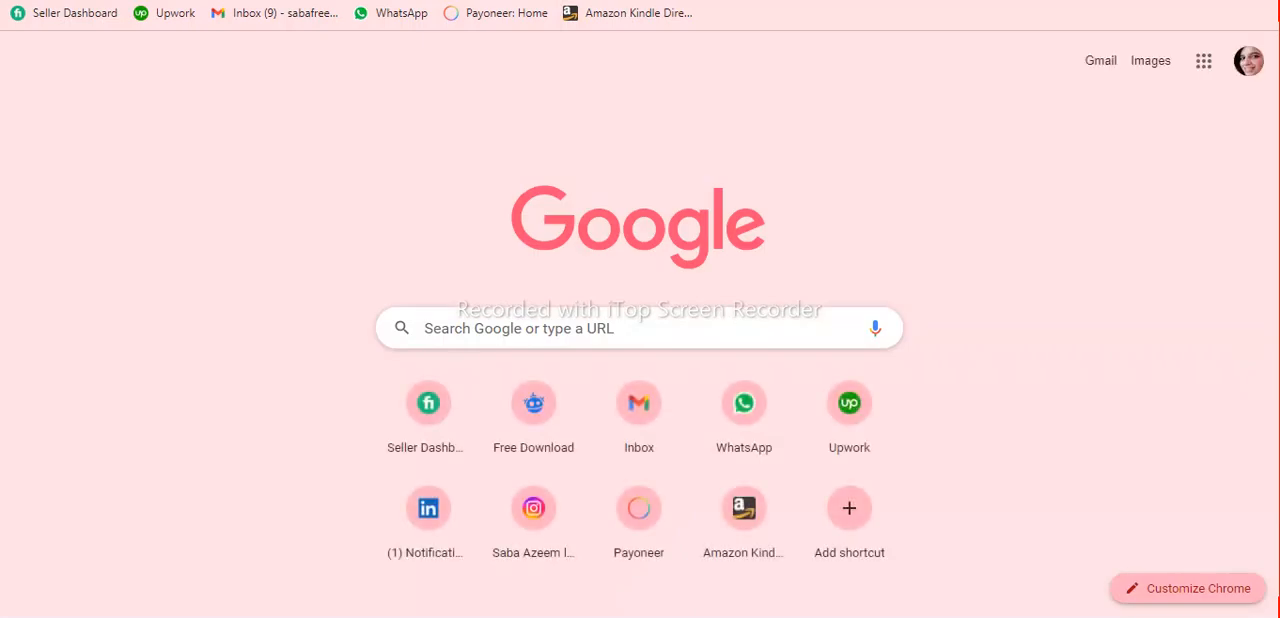
type("wor")
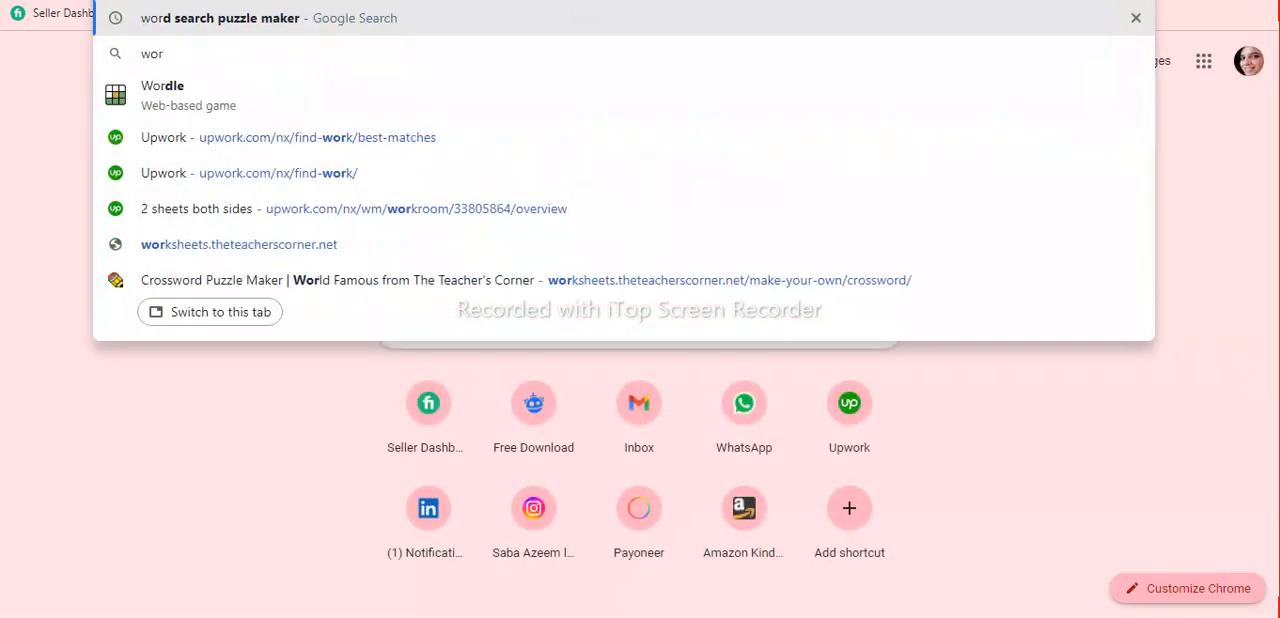
type("dsearch")
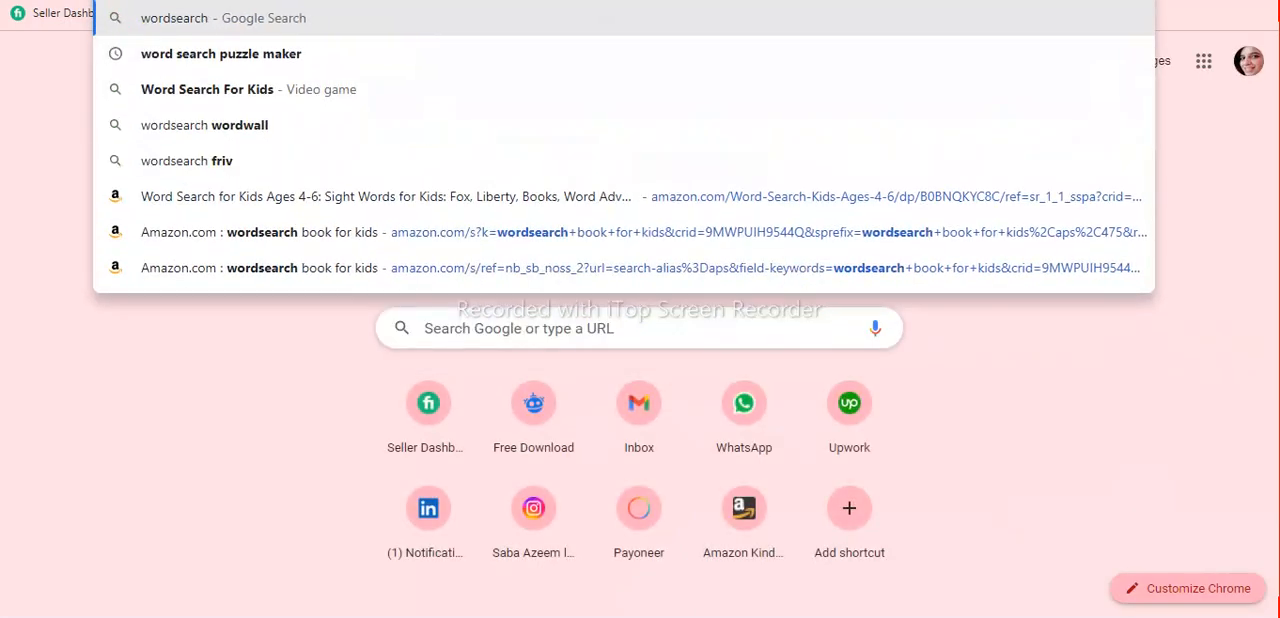
type(" puzzle p")
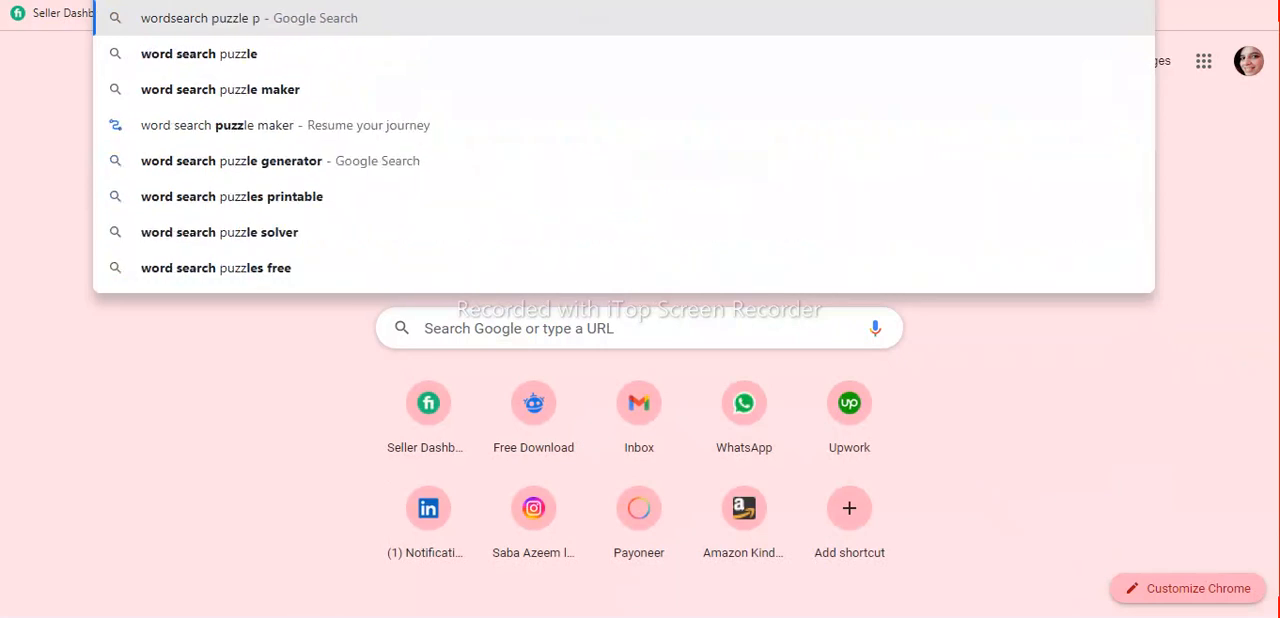
type("apges fo")
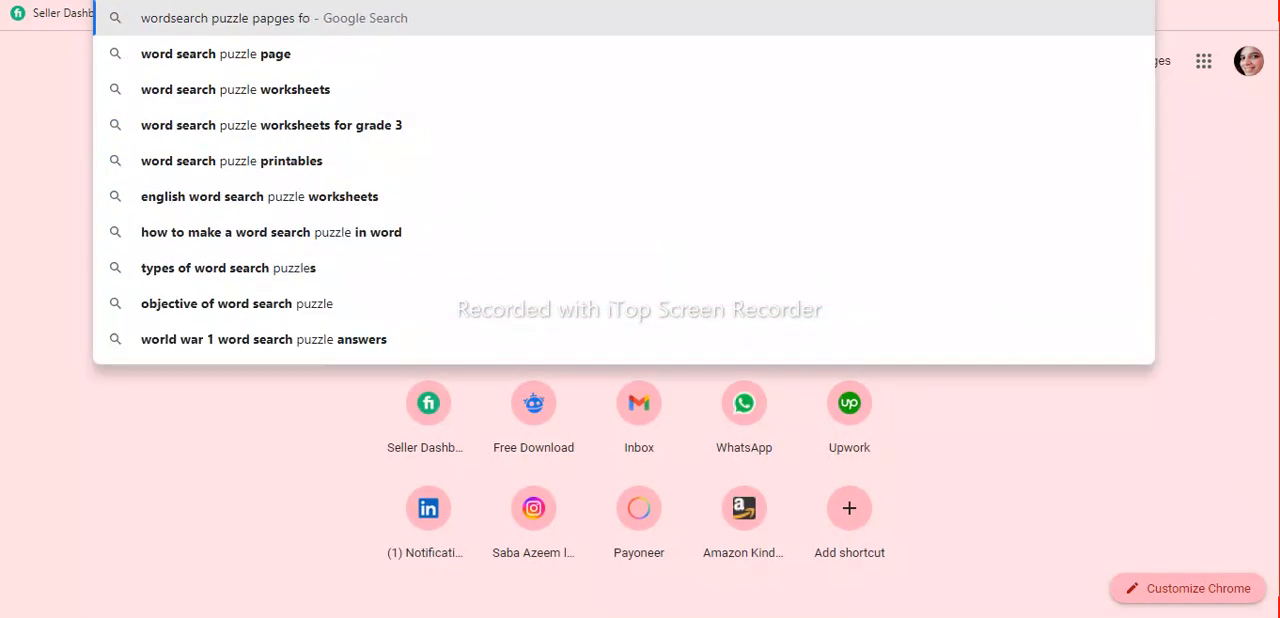
type("r kids")
key("Return")
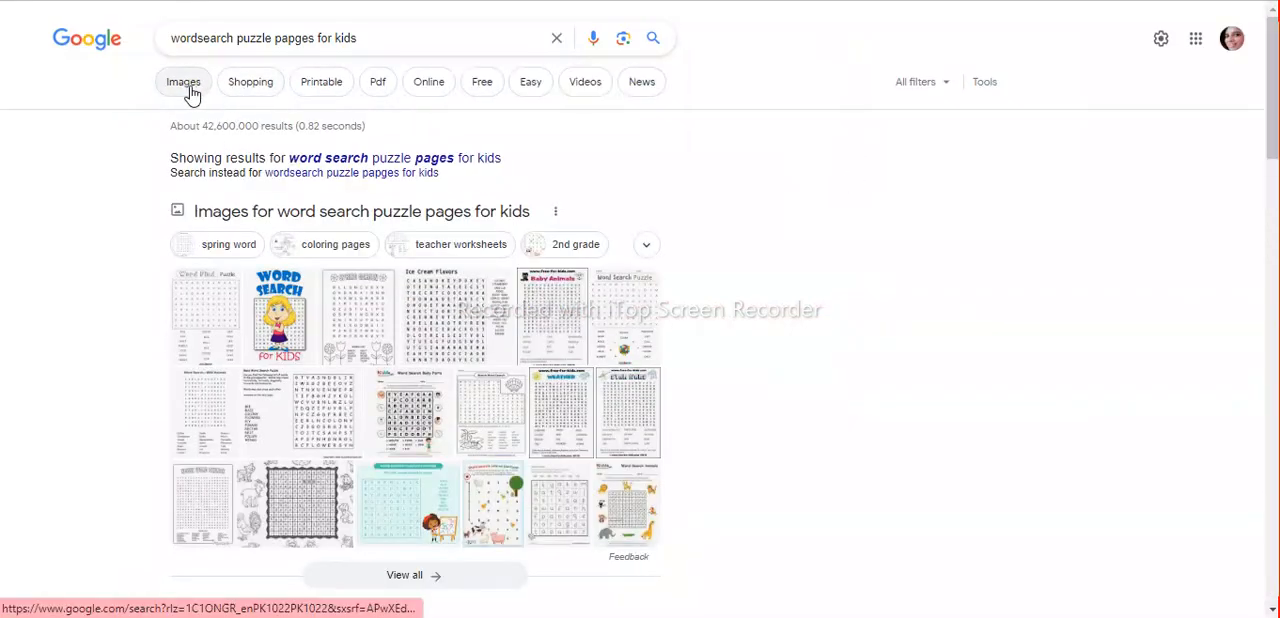
Show the image results and preview the Life on the Farm and Word Search Animals worksheets.
left_click(185, 84)
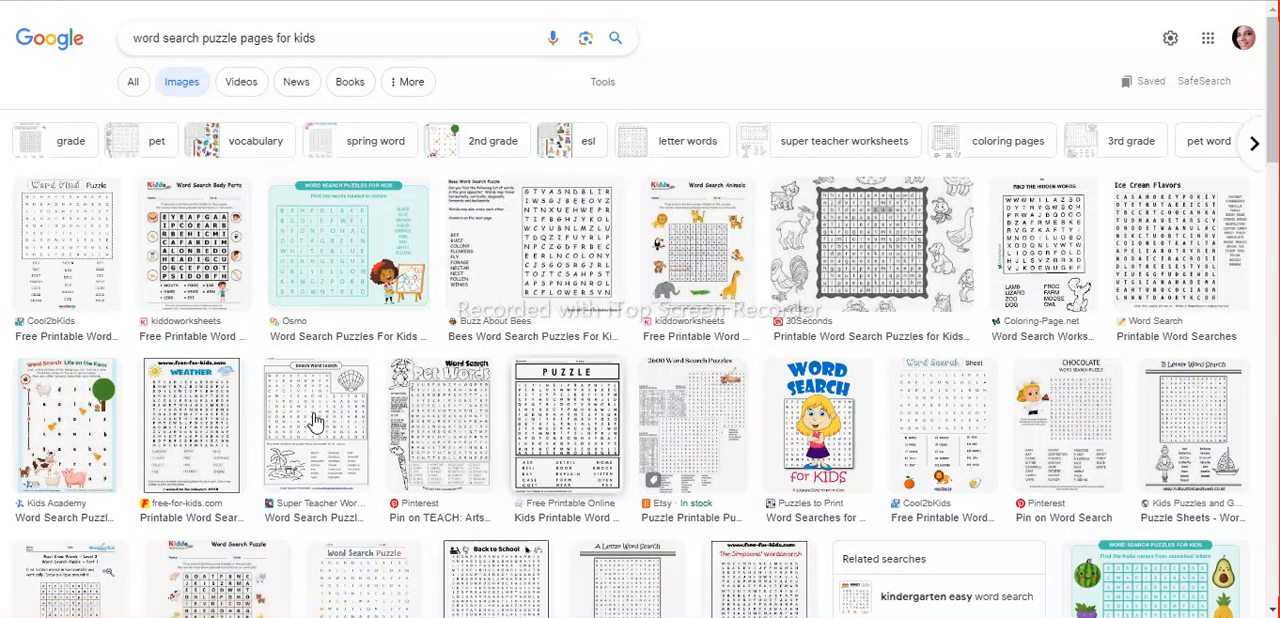
left_click(97, 428)
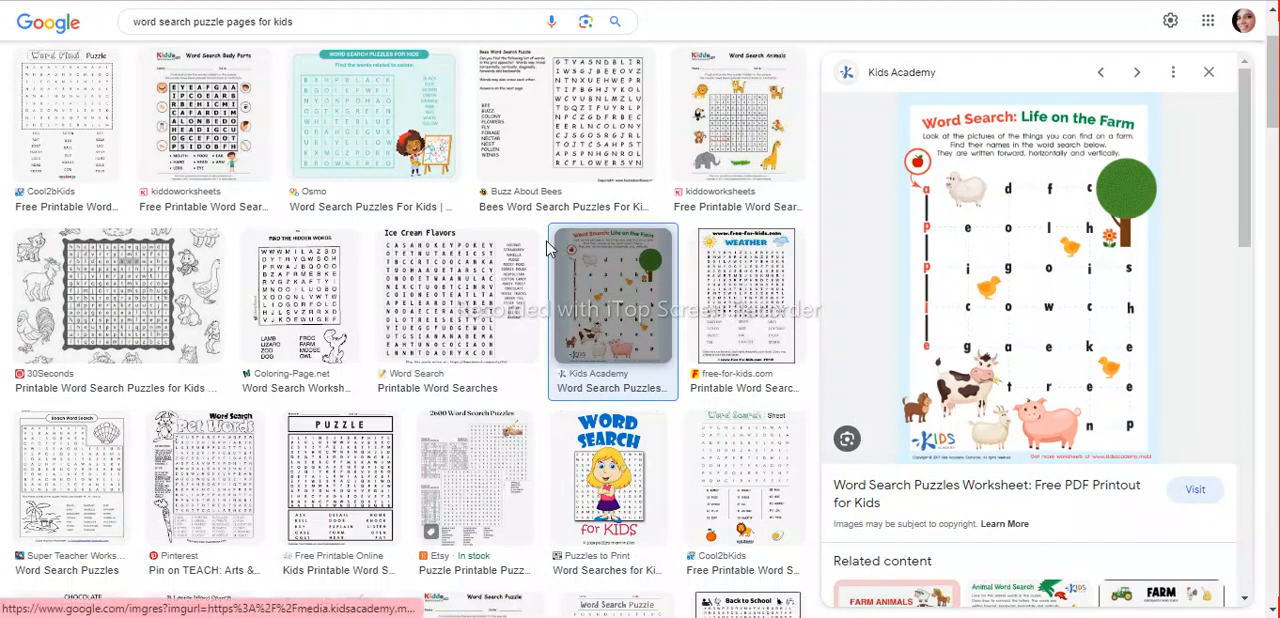
left_click(697, 147)
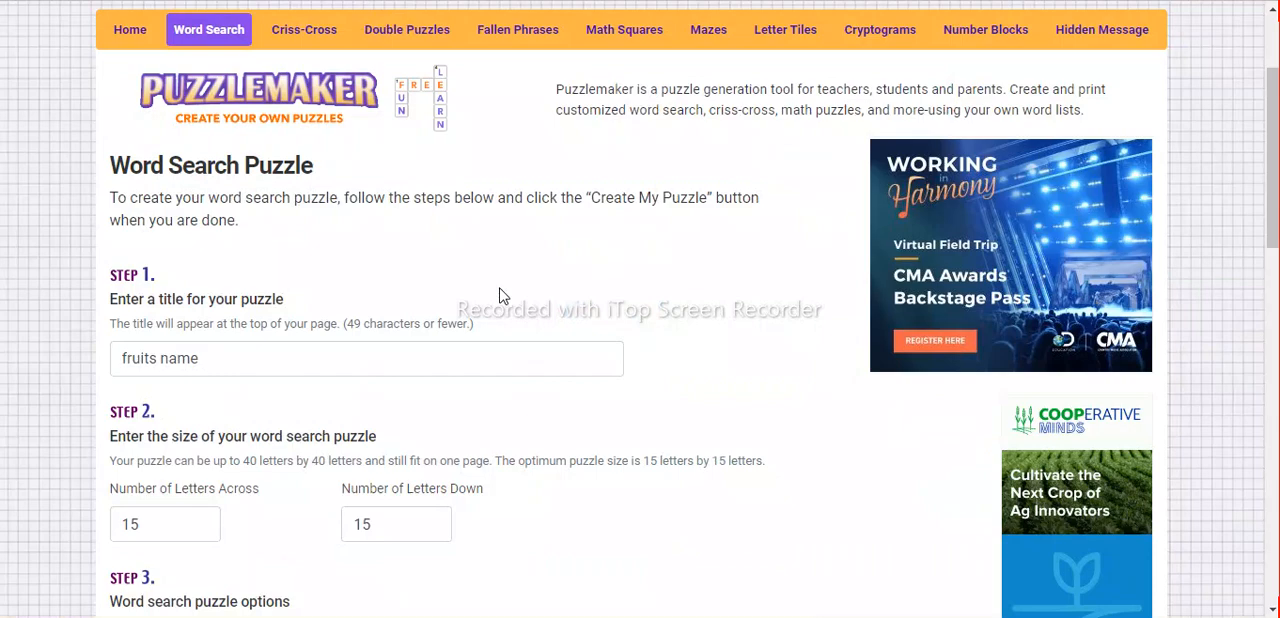
Return to the Puzzlemaker word search form and review its size, letter-sharing, output type and case options down to the word list.
scroll(627, 296, "down", 3)
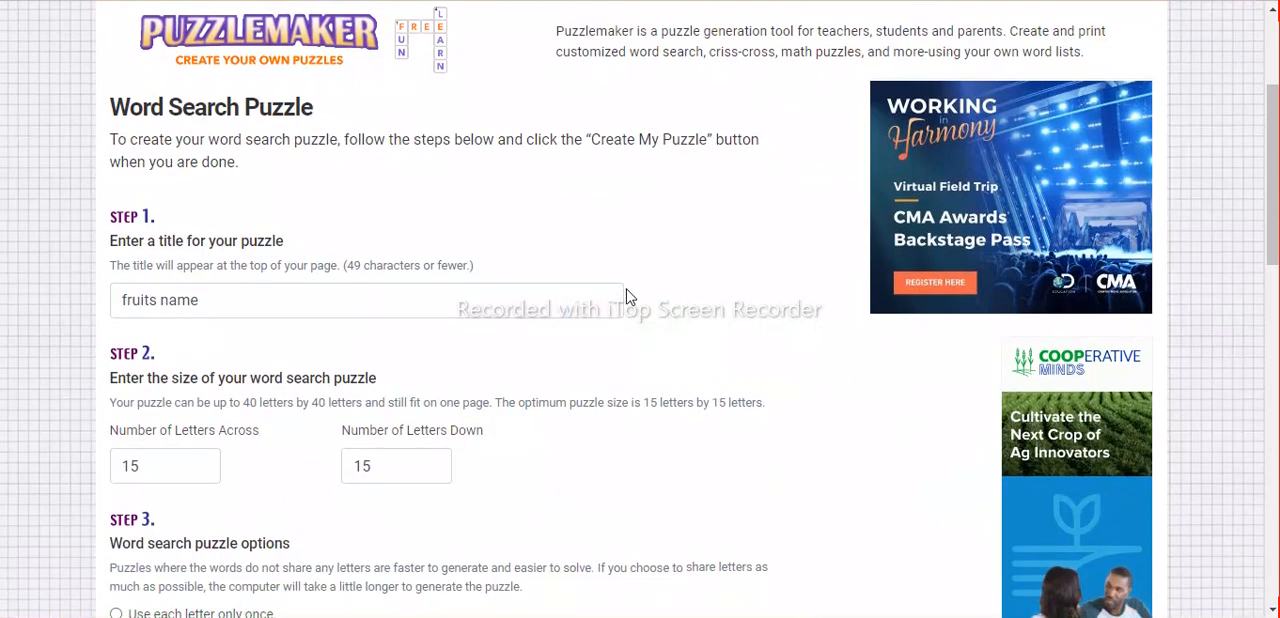
scroll(627, 296, "up", 1)
scroll(627, 296, "down", 2)
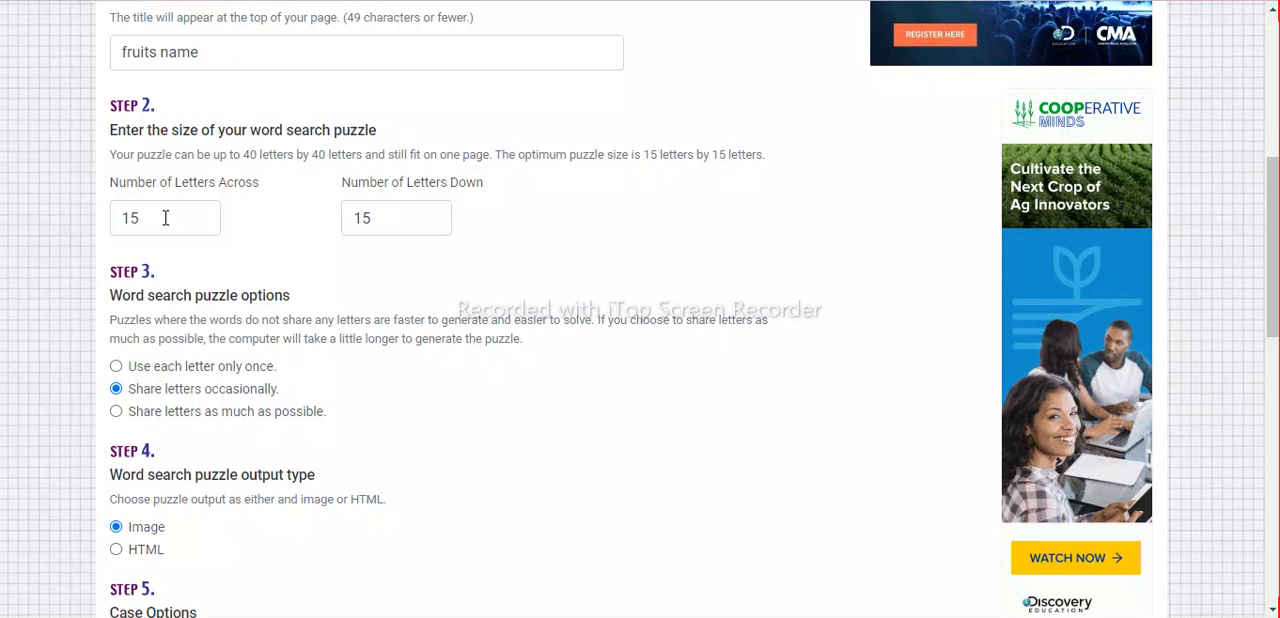
scroll(173, 220, "down", 2)
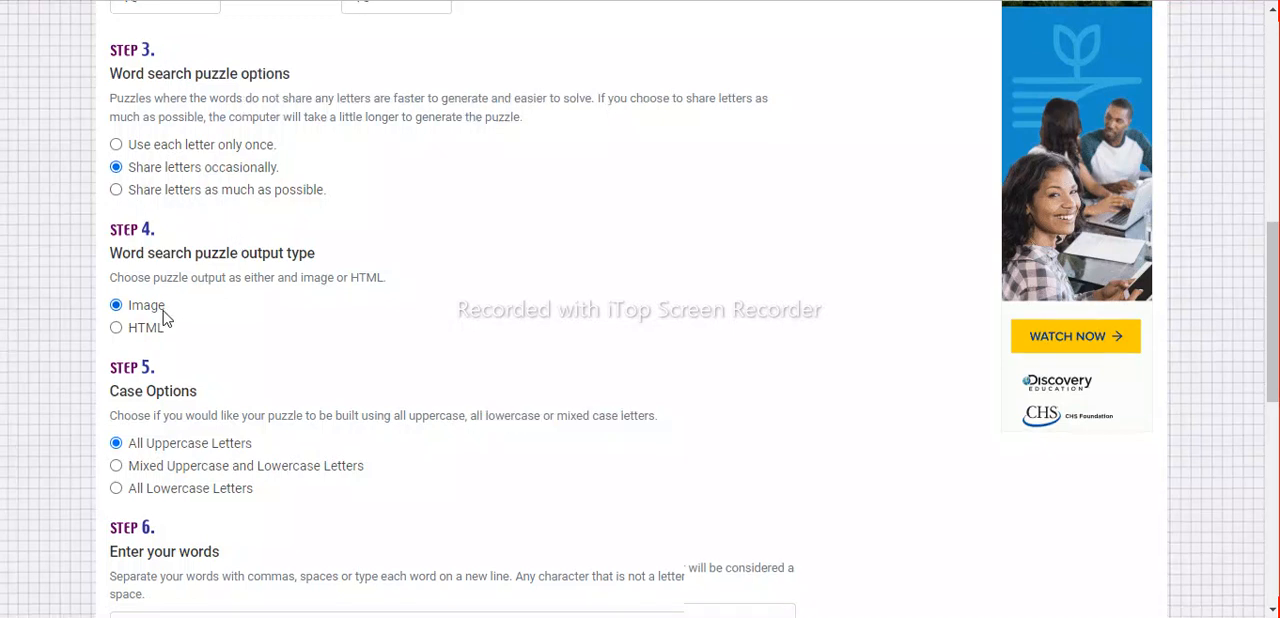
scroll(165, 318, "down", 1)
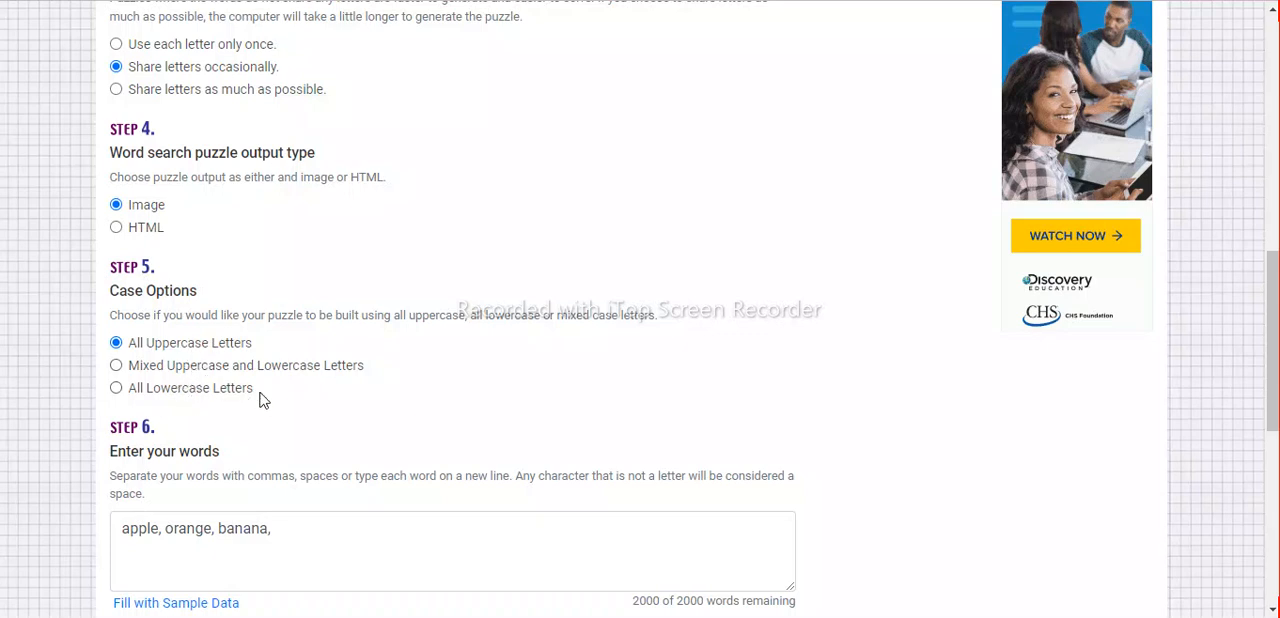
scroll(262, 400, "down", 2)
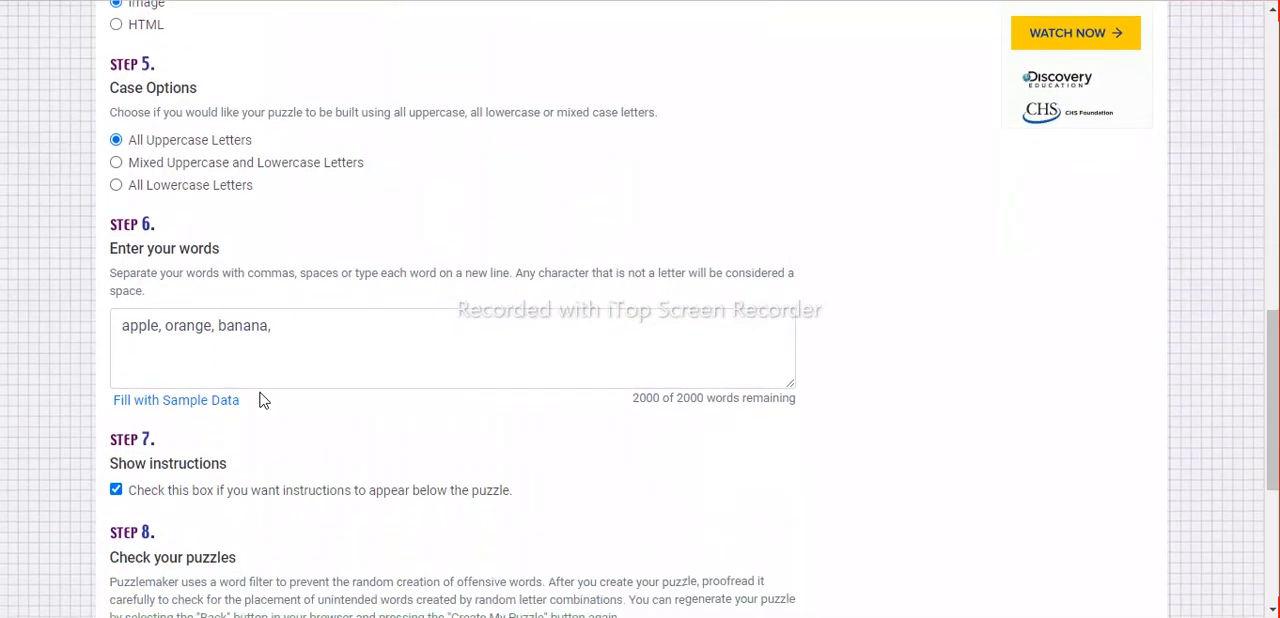
Add mango, guava and strawberry to the puzzle's word list after banana, separated by commas.
left_click(300, 326)
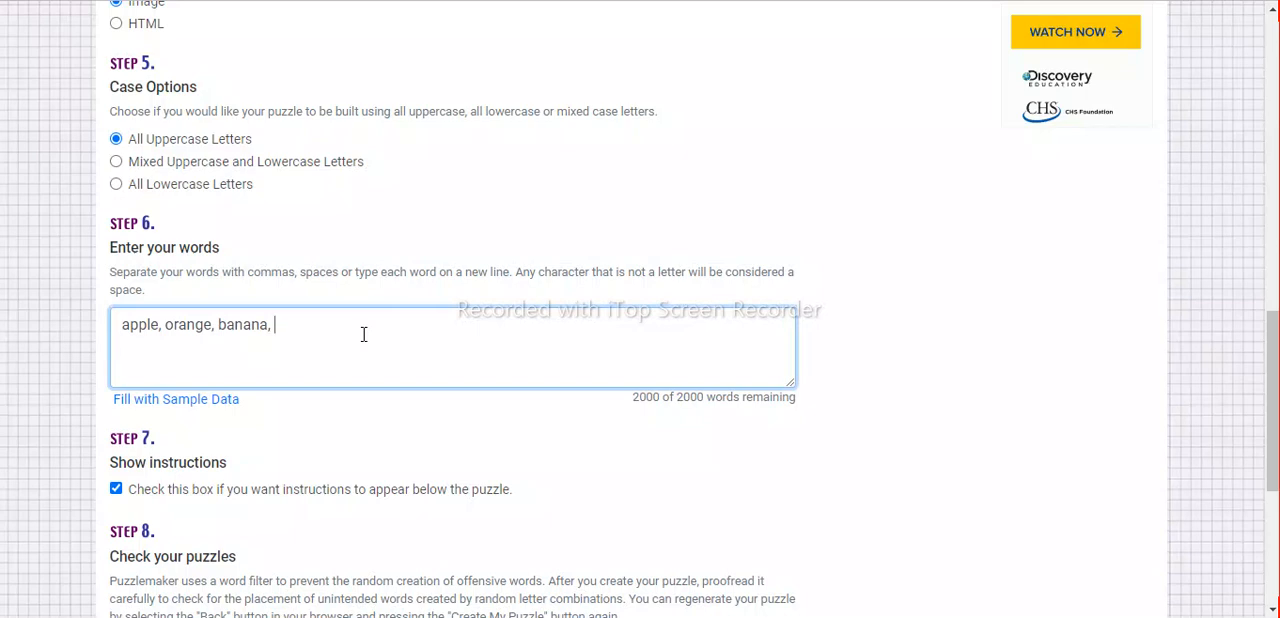
type("mango, guava,")
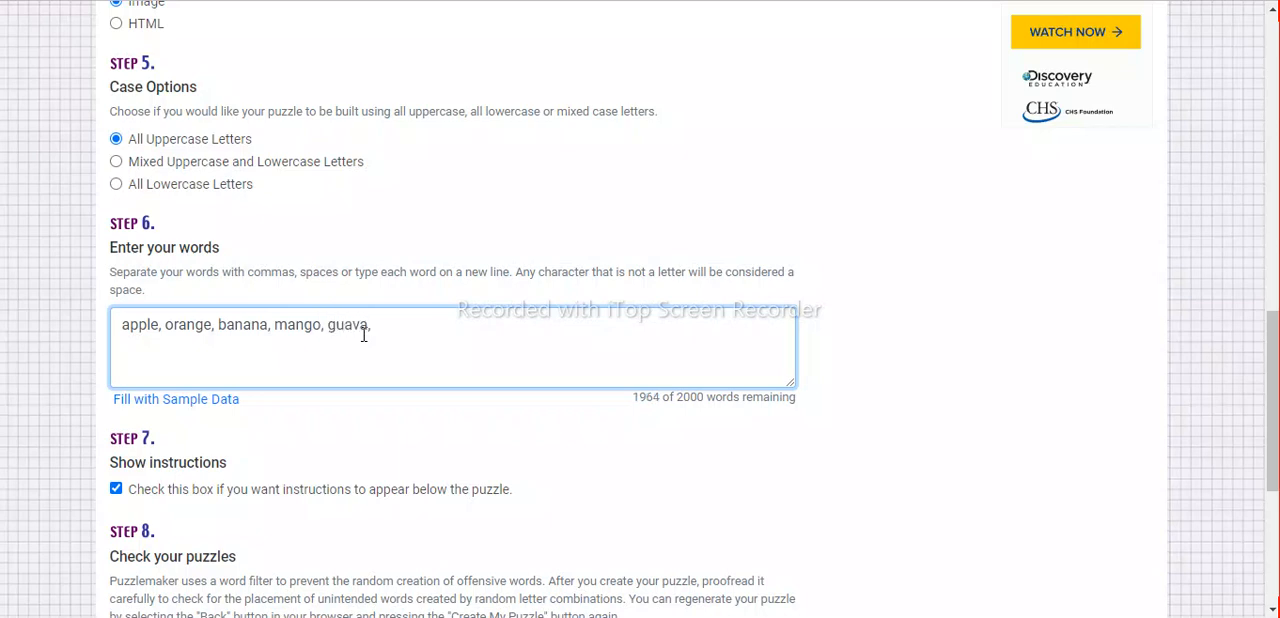
type(" strawberry,")
key("BackSpace")
Create the fruits name word search puzzle from the completed Puzzlemaker form in the browser.
scroll(557, 427, "down", 1)
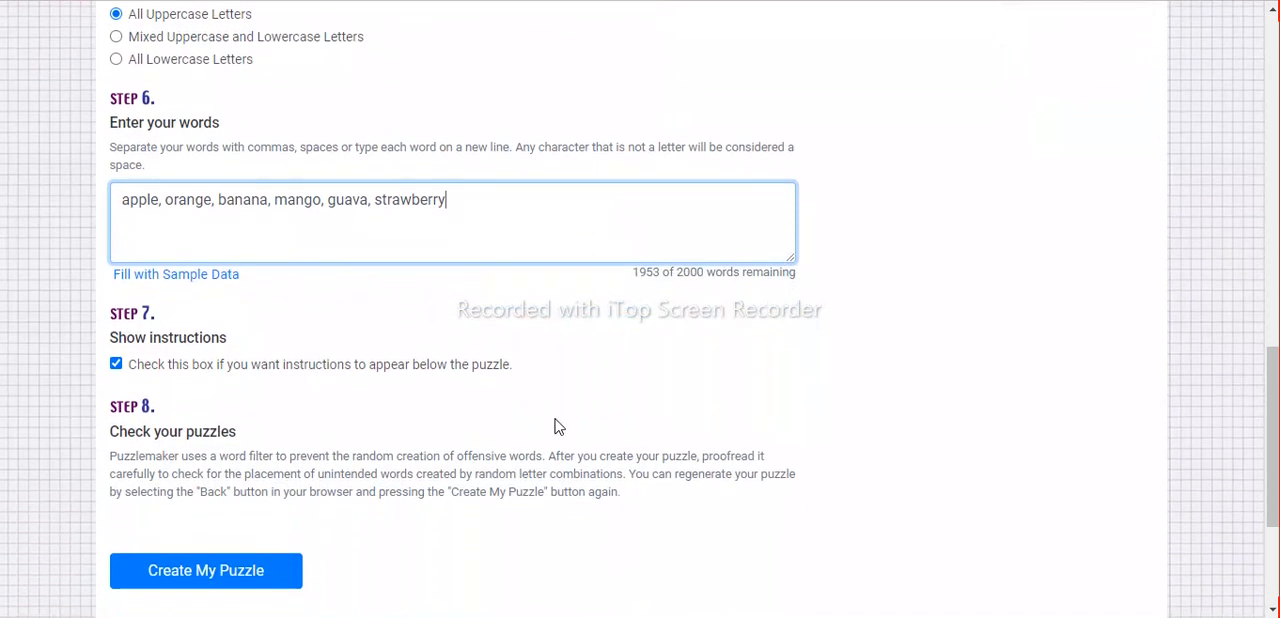
scroll(557, 427, "down", 1)
scroll(557, 427, "down", 1)
scroll(557, 427, "down", 1)
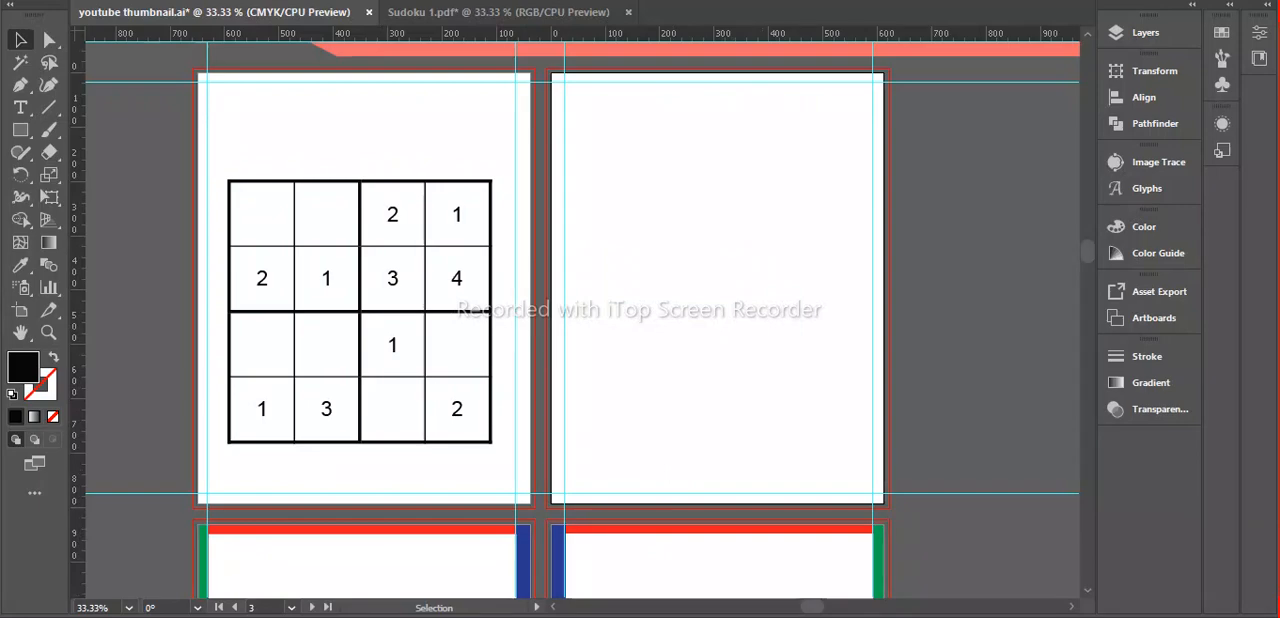
left_click(752, 613)
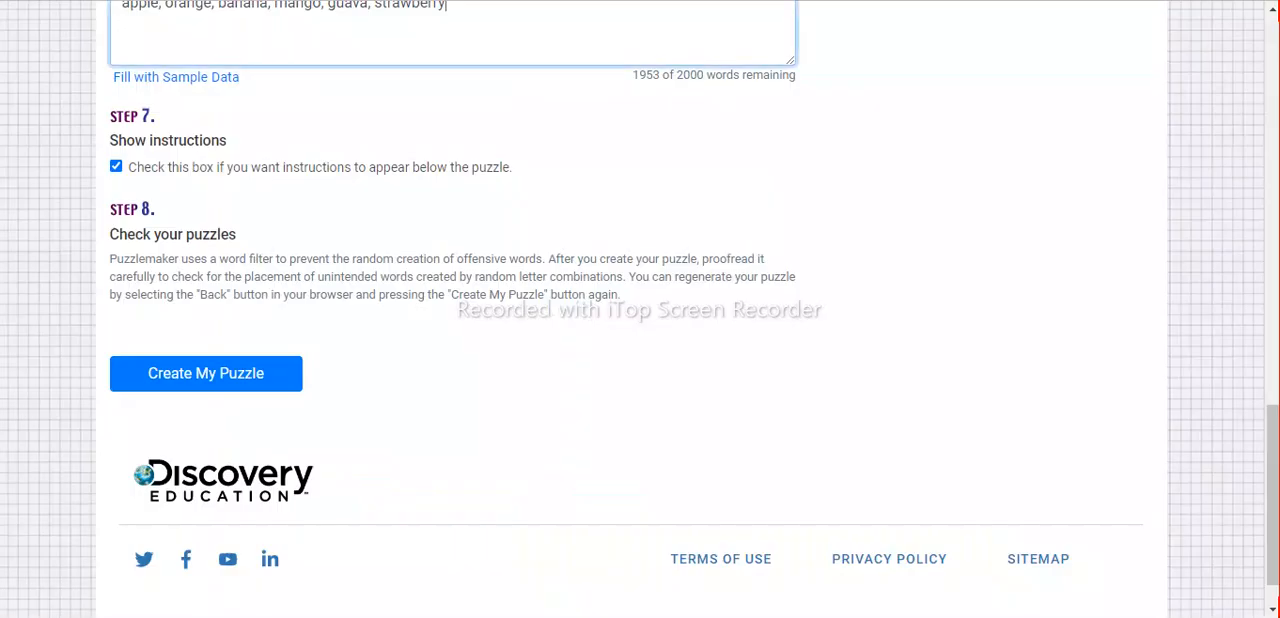
left_click(201, 384)
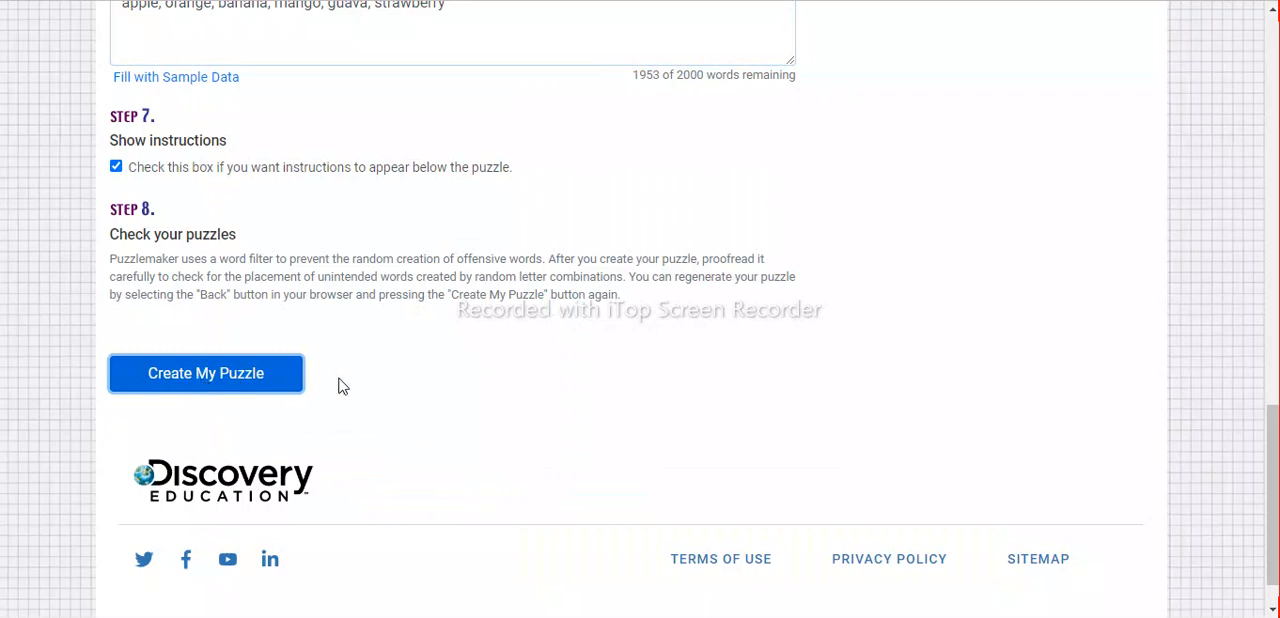
Review the generated fruits name puzzle and its word list, showing and hiding the answer.
scroll(586, 435, "down", 4)
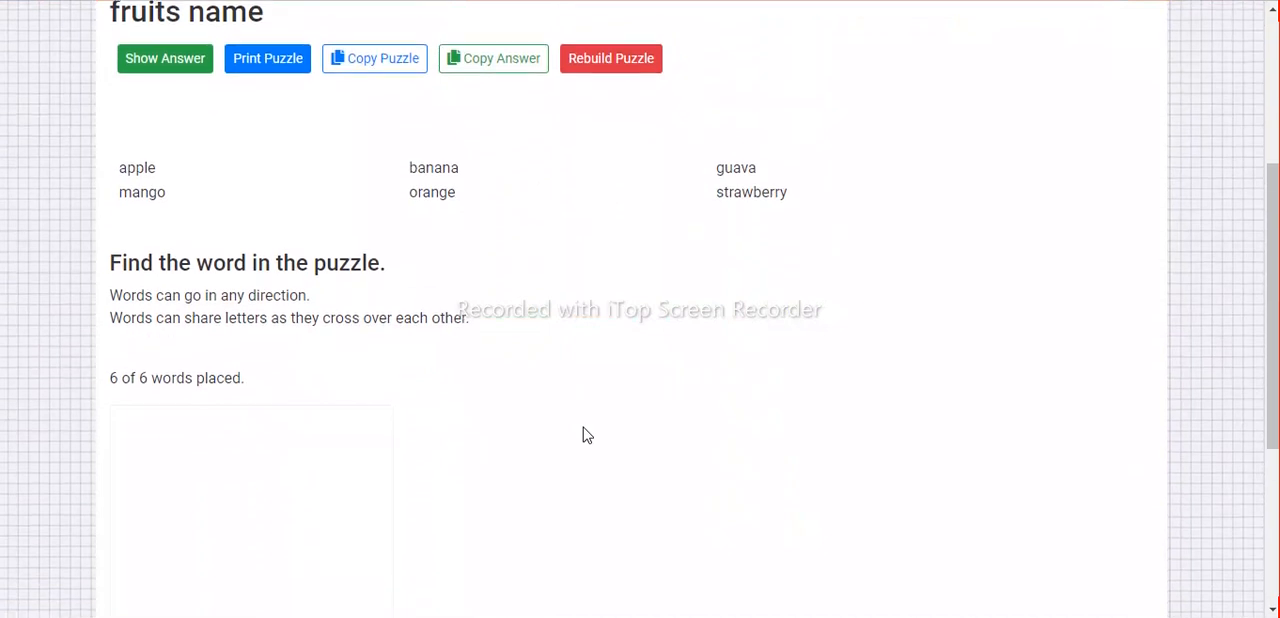
scroll(557, 357, "up", 1)
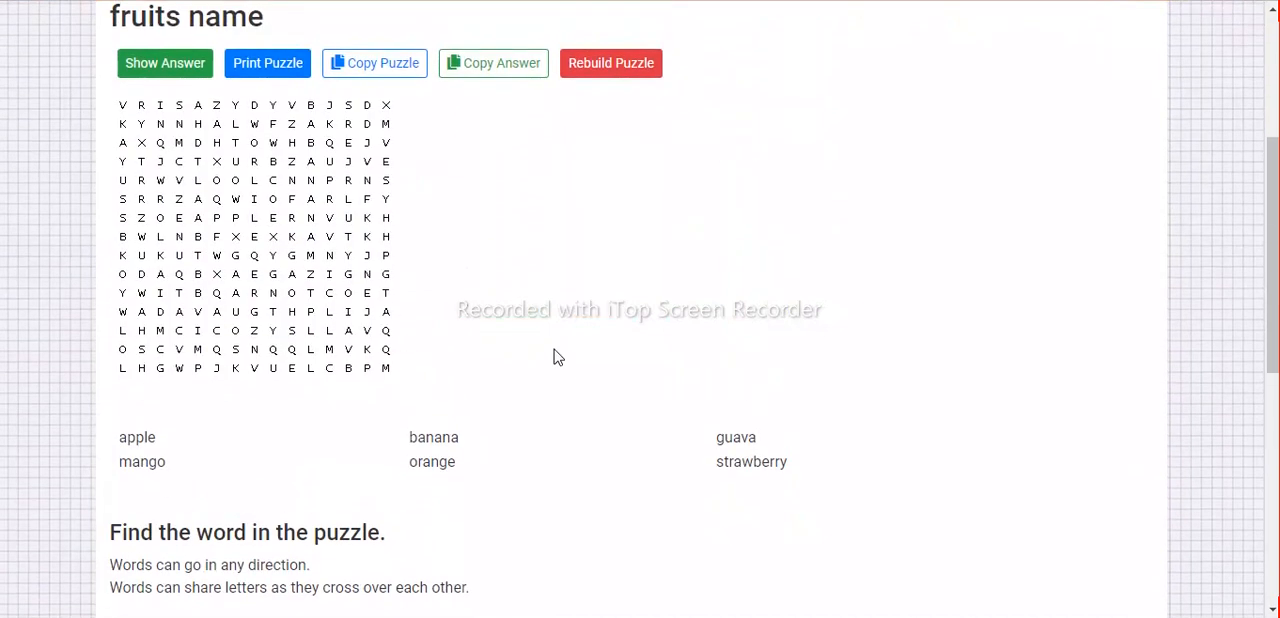
left_click(151, 76)
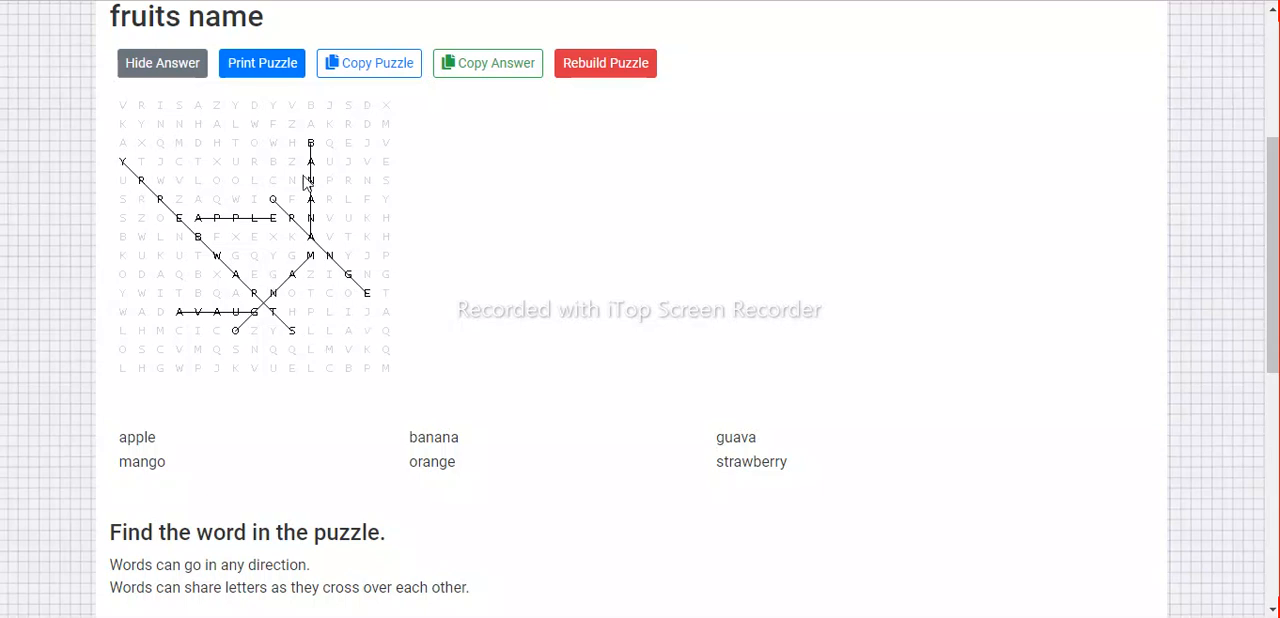
left_click(148, 75)
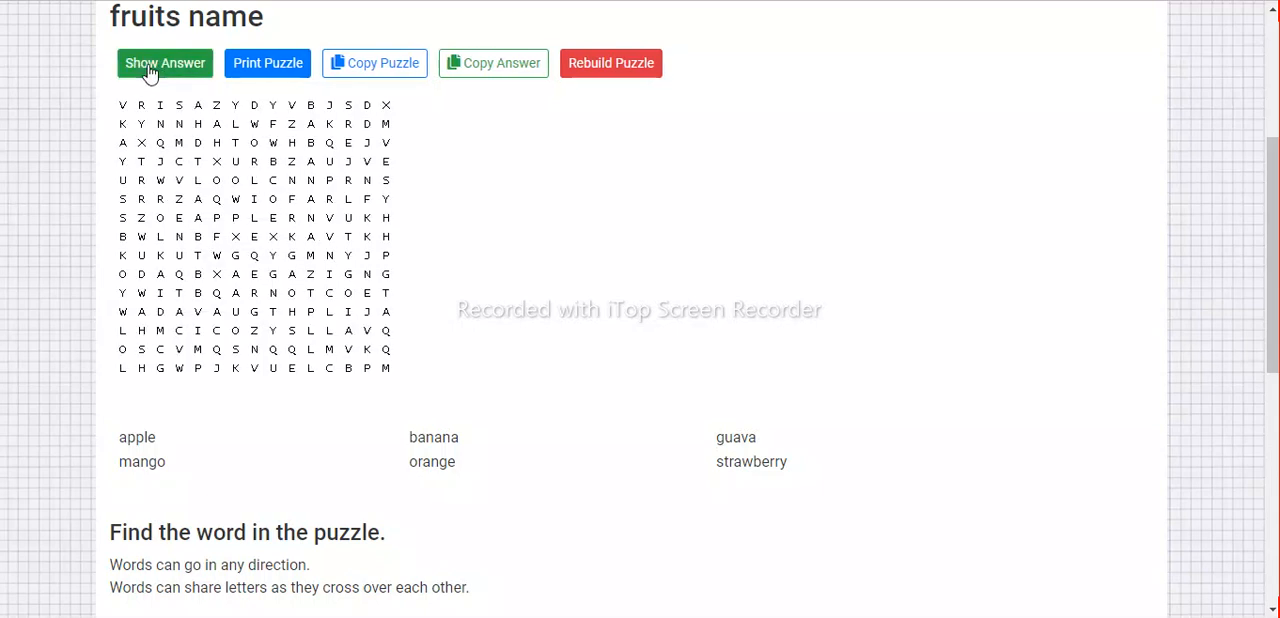
Print the unsolved puzzle to a PDF in the Downloads folder, named Word Search Puzzle 1.
left_click(280, 76)
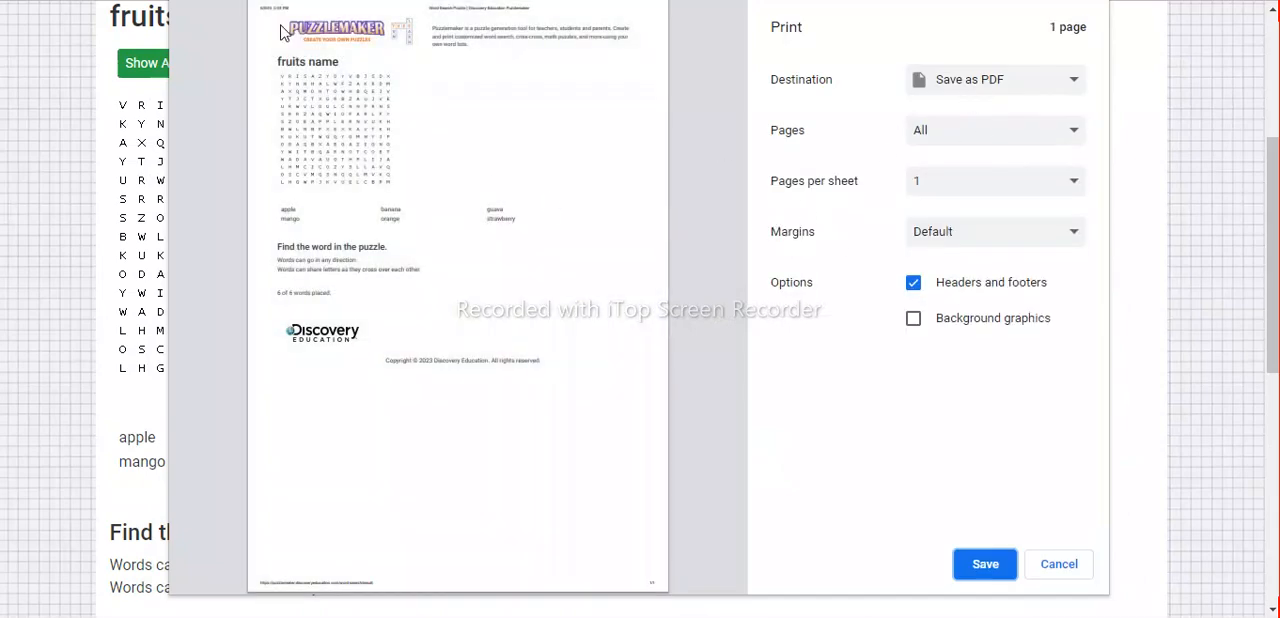
left_click(985, 565)
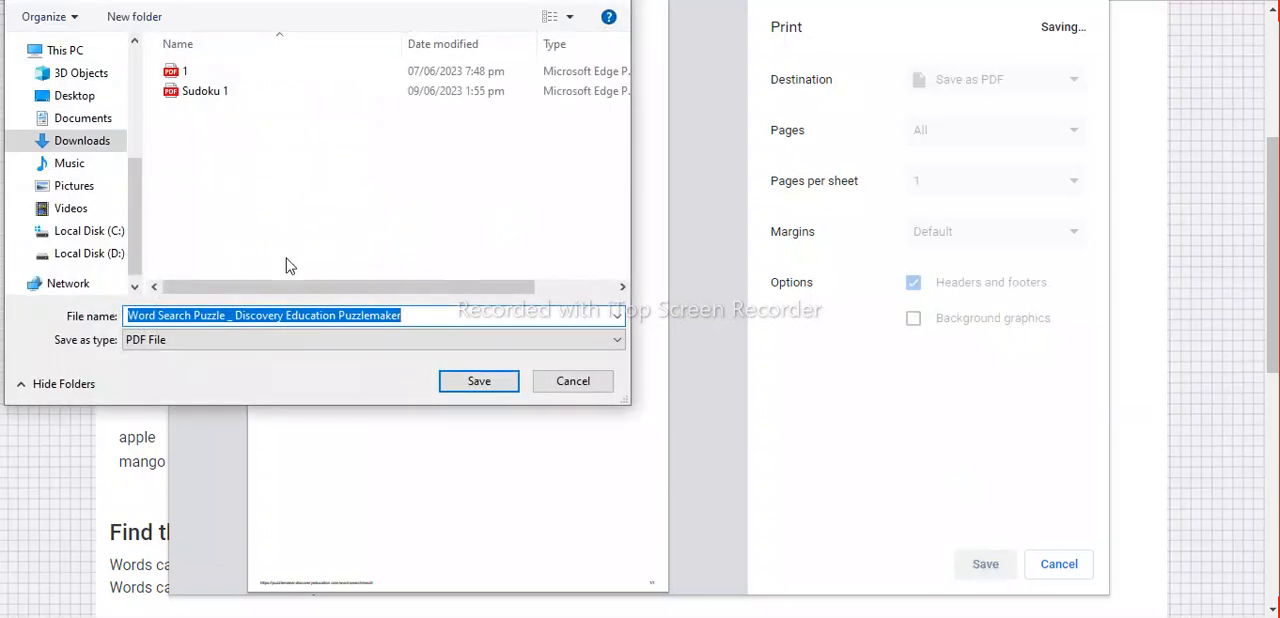
left_click(420, 318)
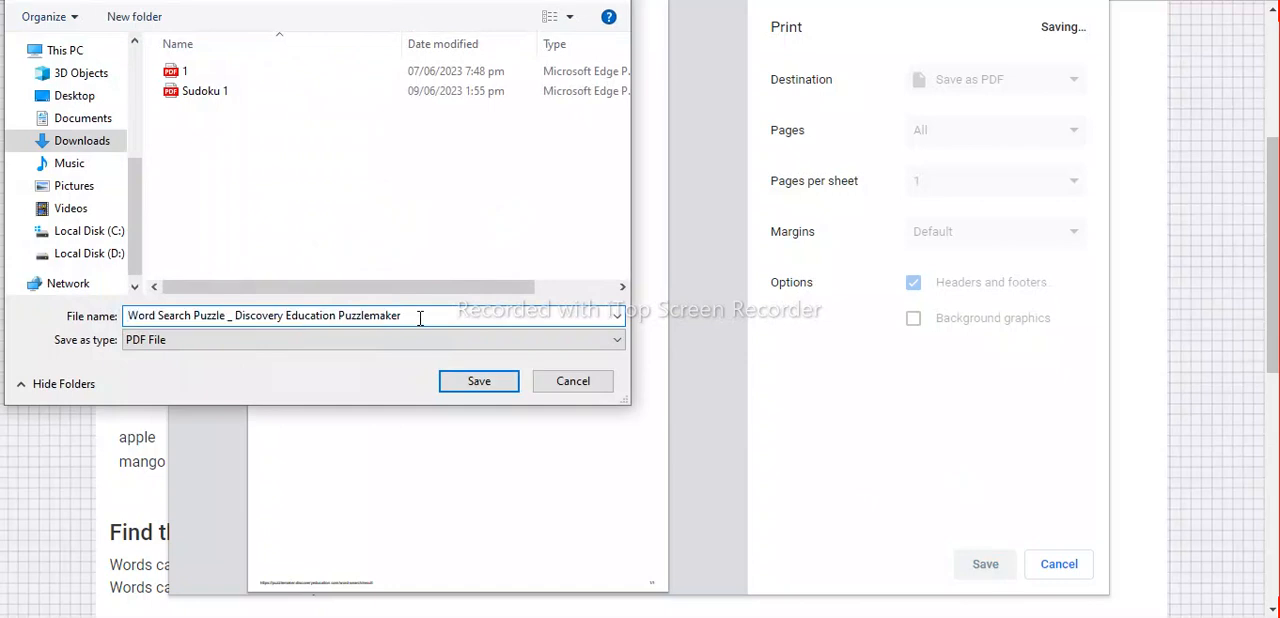
key("BackSpace")
key("BackSpace")
key("BackSpace")
key("BackSpace")
key("BackSpace")
key("BackSpace")
key("BackSpace")
key("BackSpace")
key("BackSpace")
key("BackSpace")
key("BackSpace")
key("BackSpace")
key("BackSpace")
key("BackSpace")
key("BackSpace")
key("BackSpace")
key("BackSpace")
key("BackSpace")
key("BackSpace")
key("BackSpace")
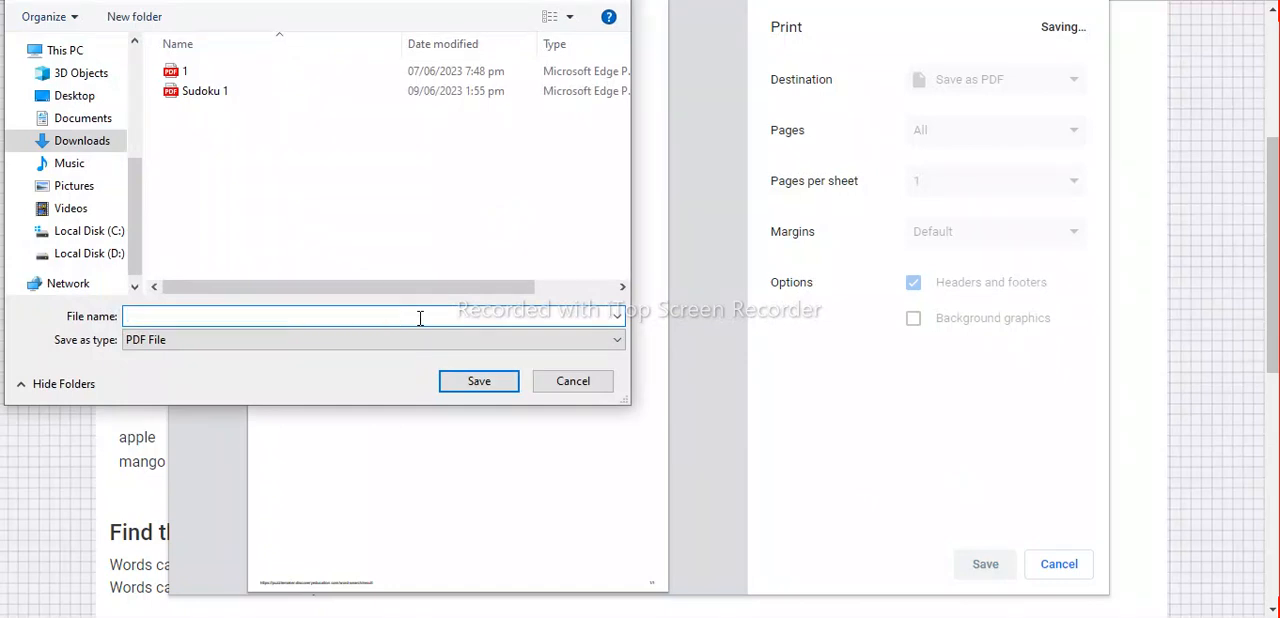
key("BackSpace")
type("1")
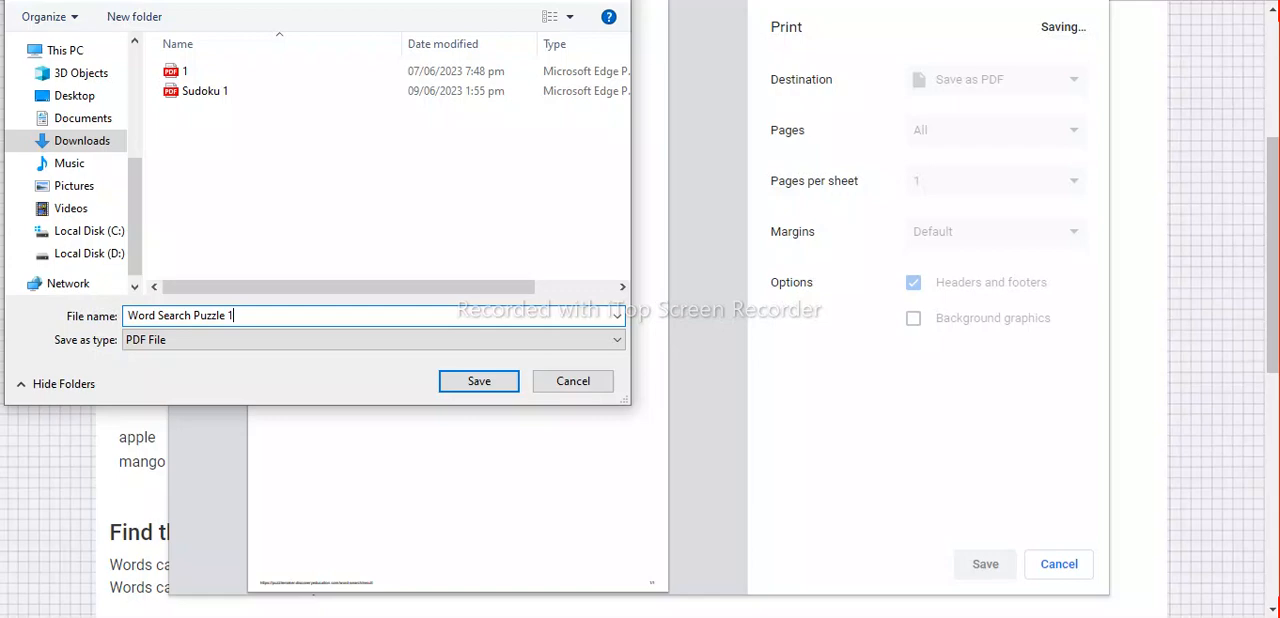
key("Return")
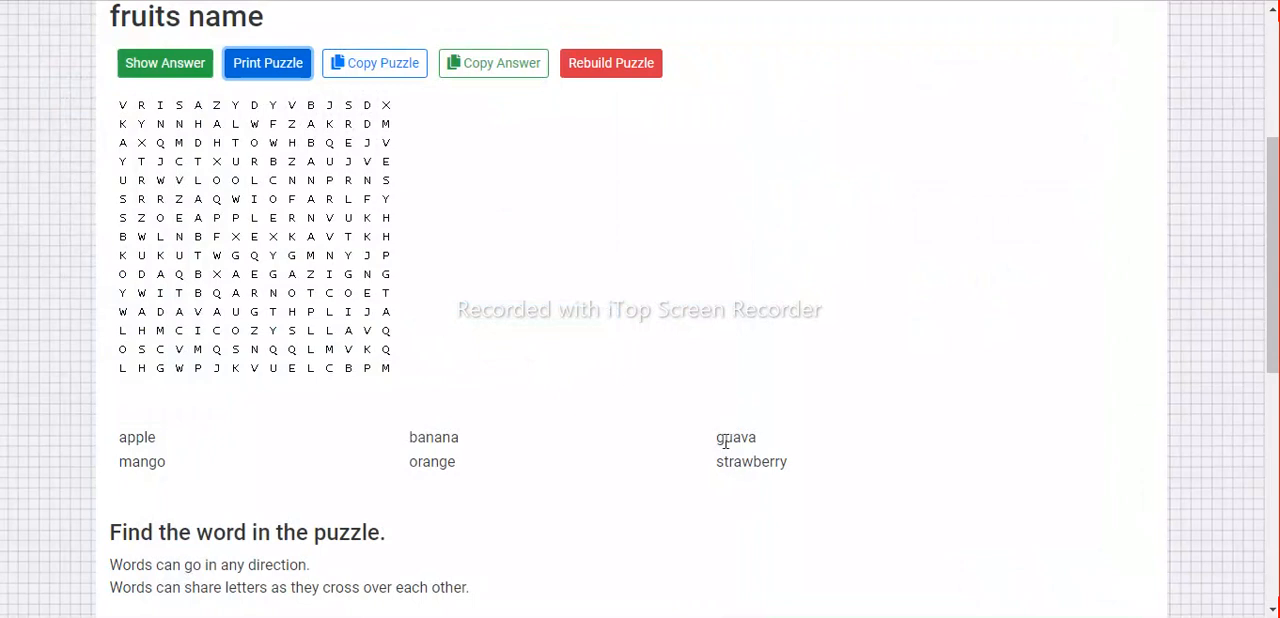
Switch to File Explorer and show the Downloads folder containing the saved word search PDF.
left_click(480, 616)
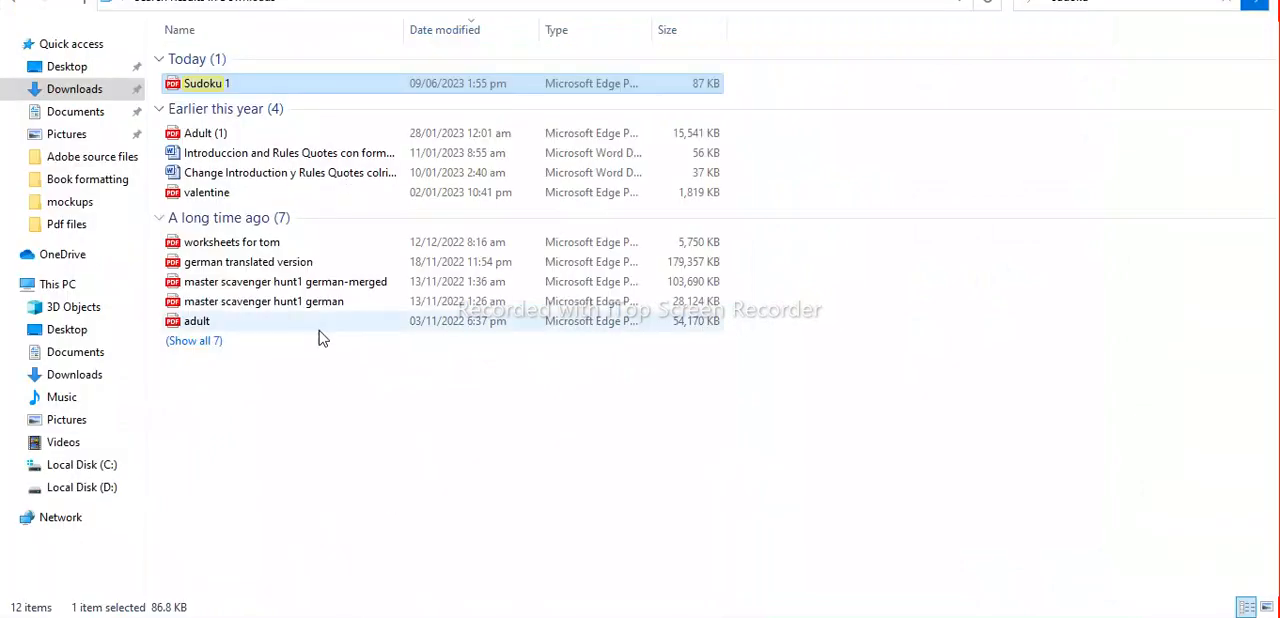
left_click(93, 113)
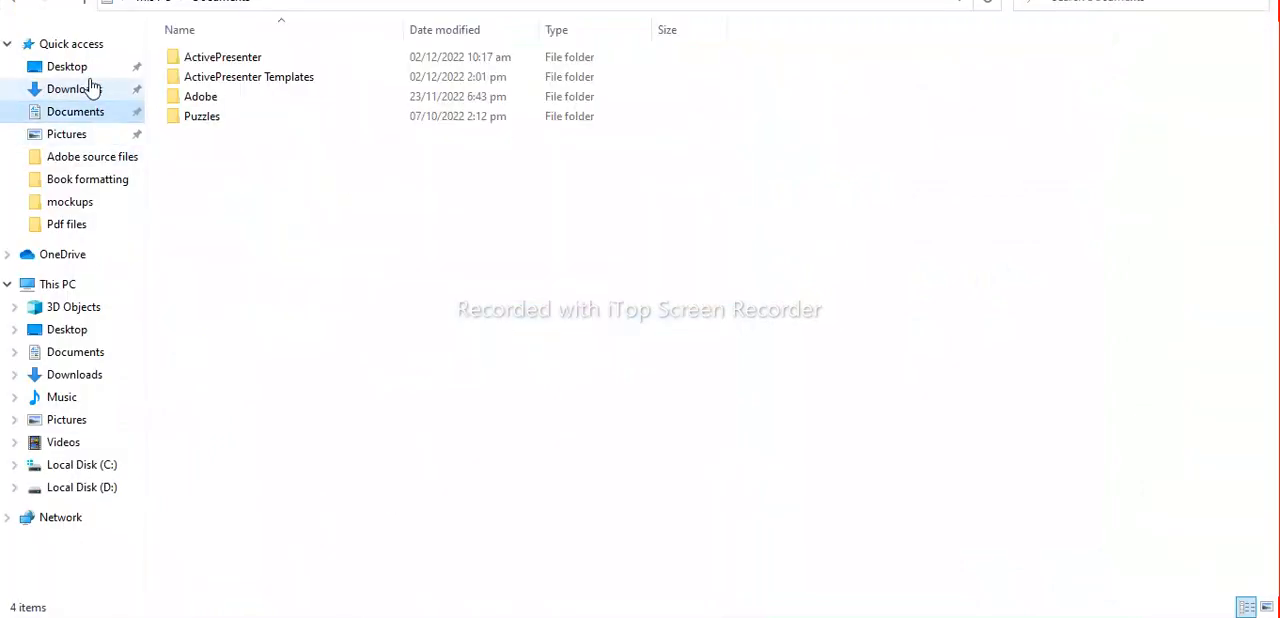
left_click(91, 91)
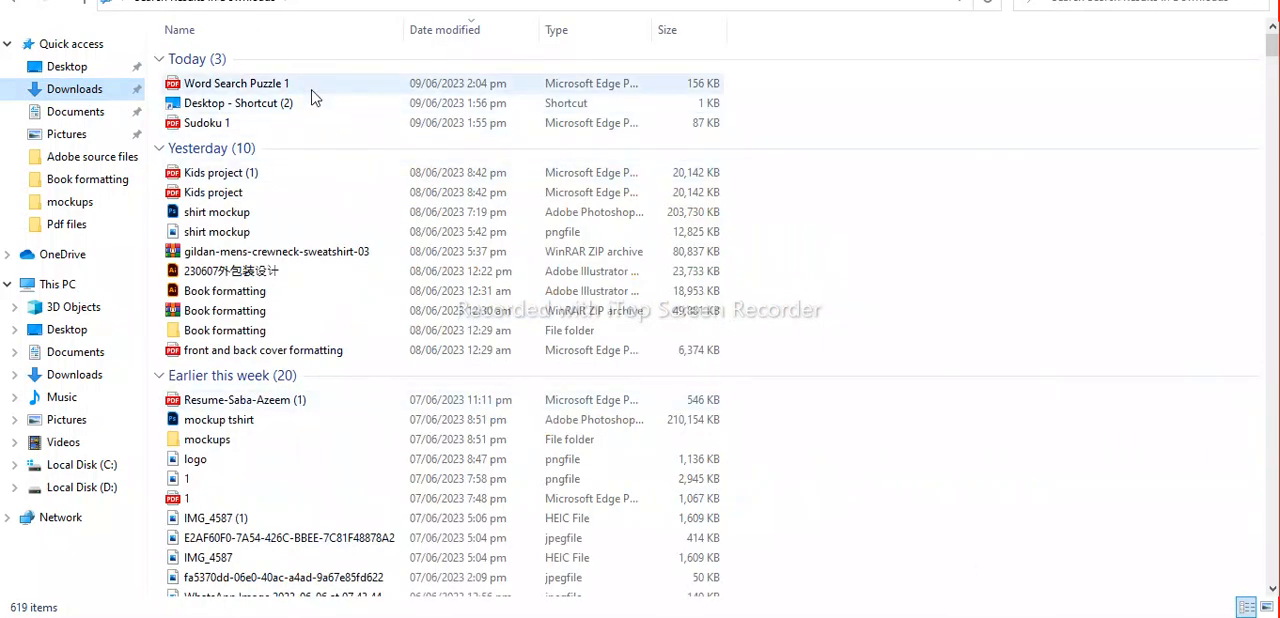
Open the Word Search Puzzle 1 PDF from the Downloads folder in Illustrator, dismissing the missing fonts notice.
left_click(311, 90)
right_click(311, 97)
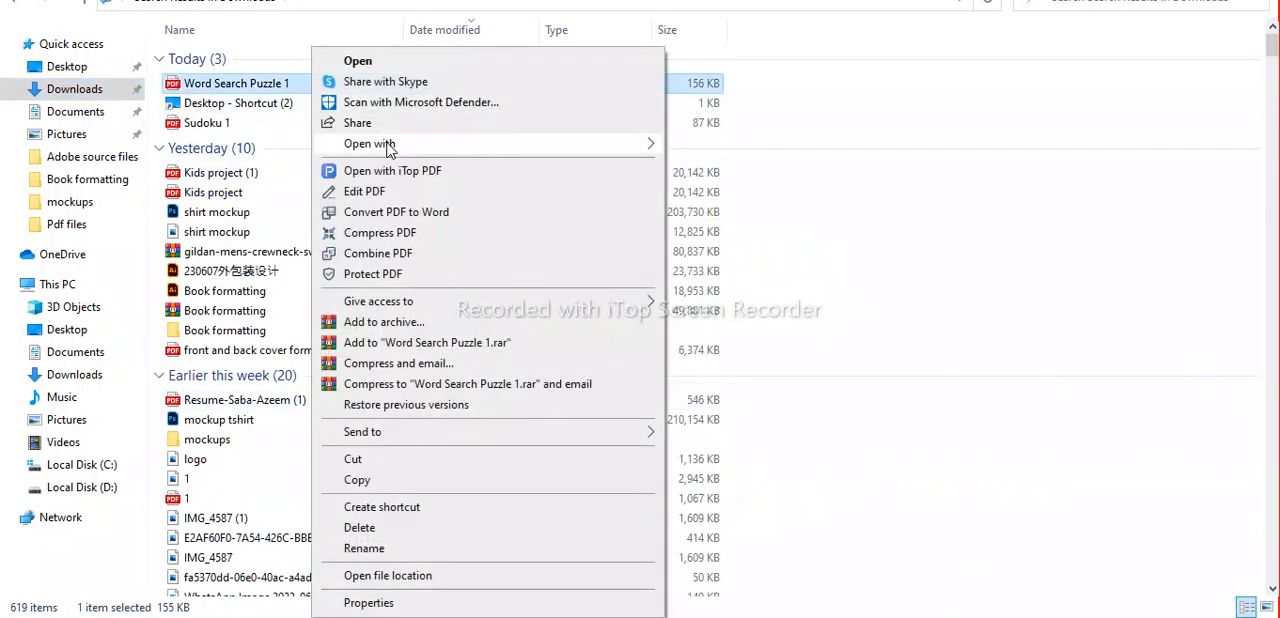
mouse_move(390, 145)
left_click(716, 166)
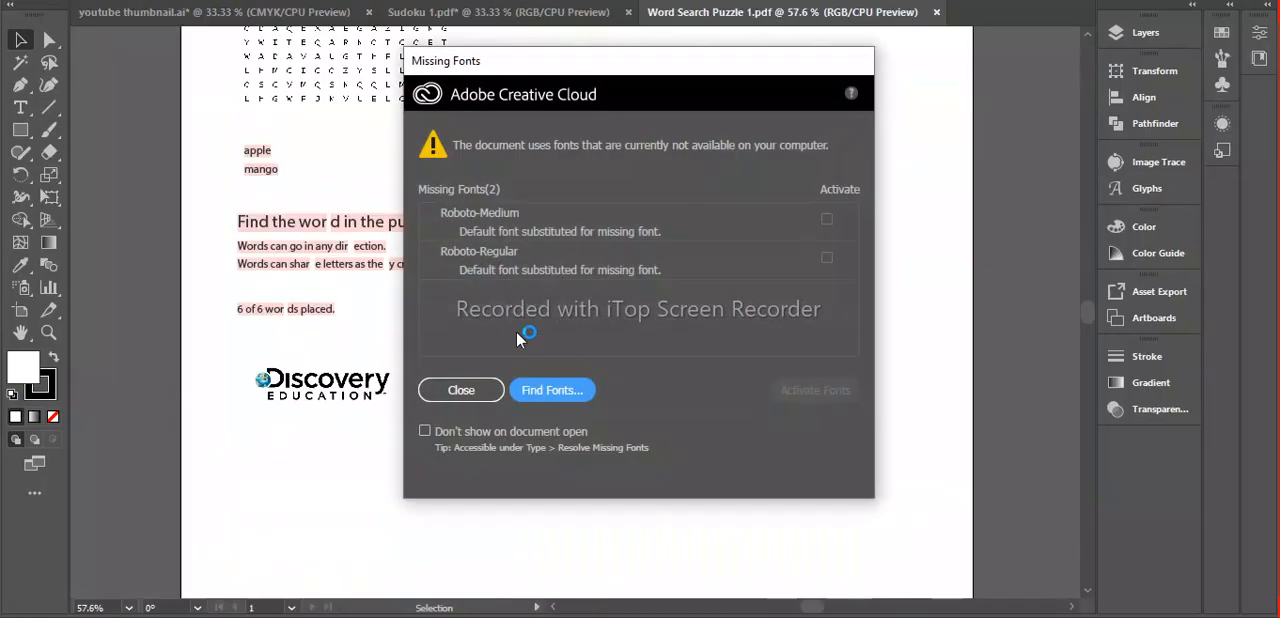
left_click(462, 390)
Examine the imported word search page, checking the letter grid up close and the overall layout.
key("z")
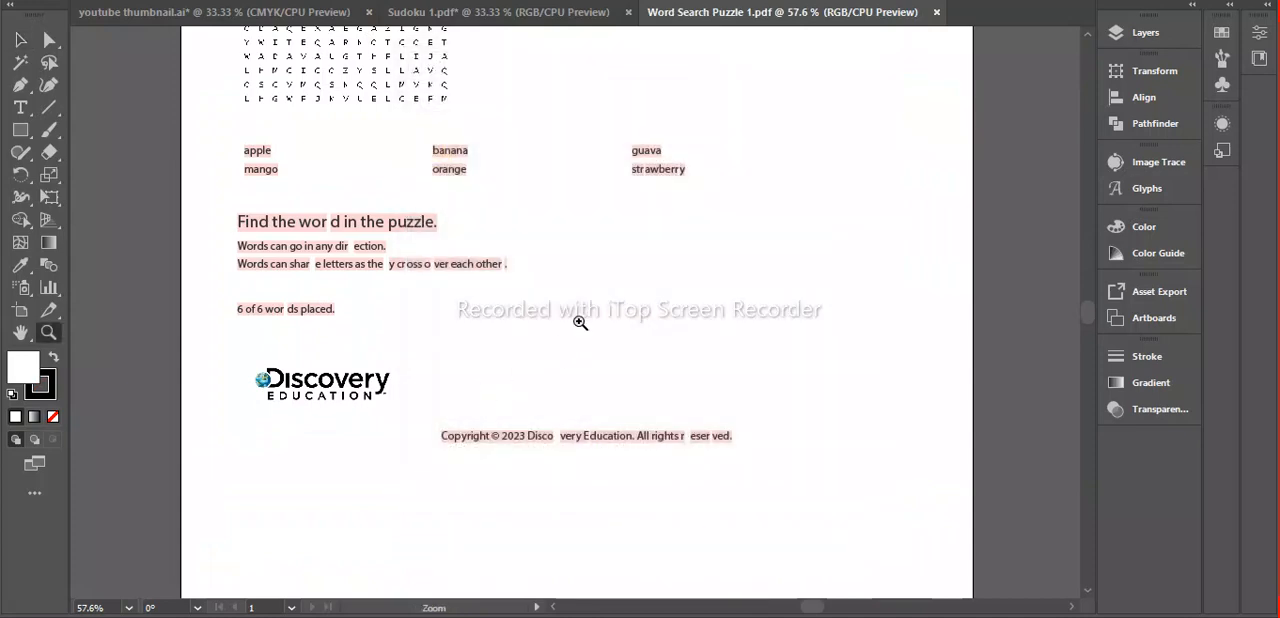
left_click(554, 262, "alt")
left_click(554, 262, "alt")
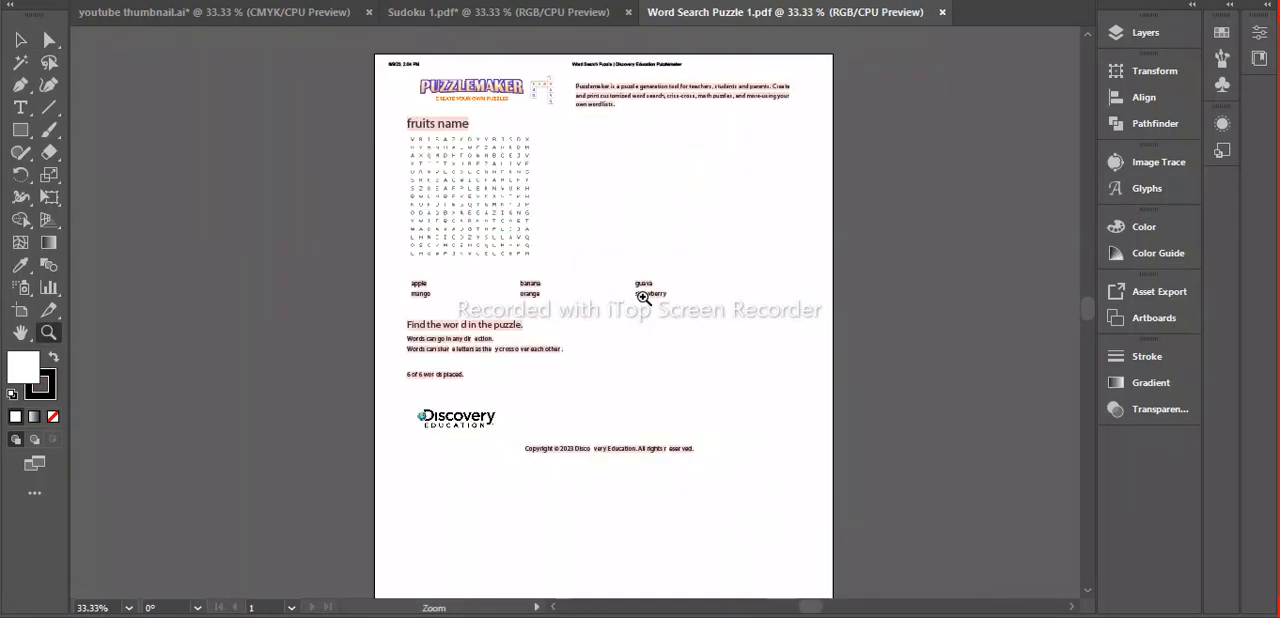
left_click(642, 296)
left_click(538, 178)
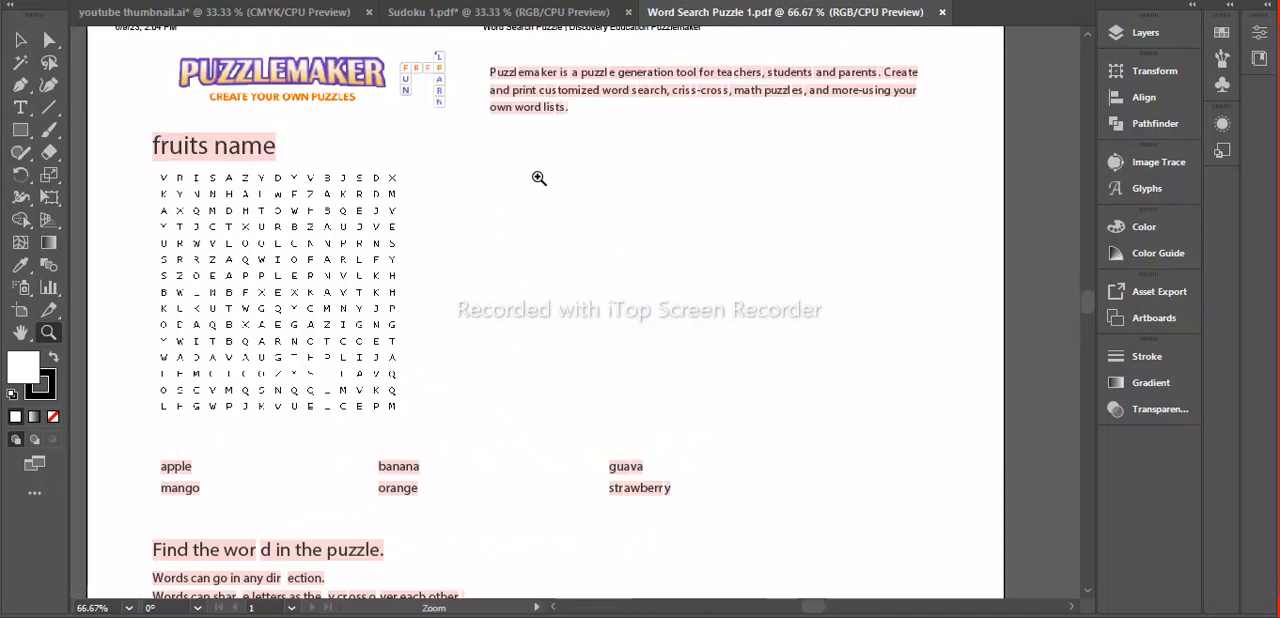
left_click(414, 249)
left_click(467, 352)
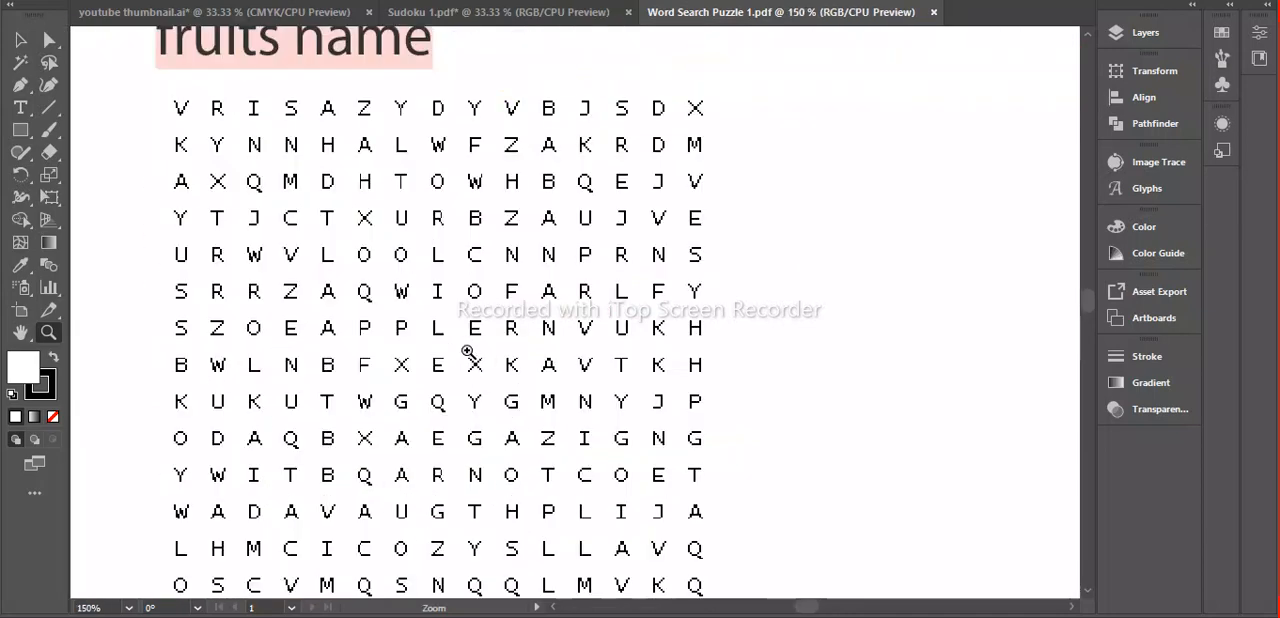
left_click(487, 268)
left_click(487, 268)
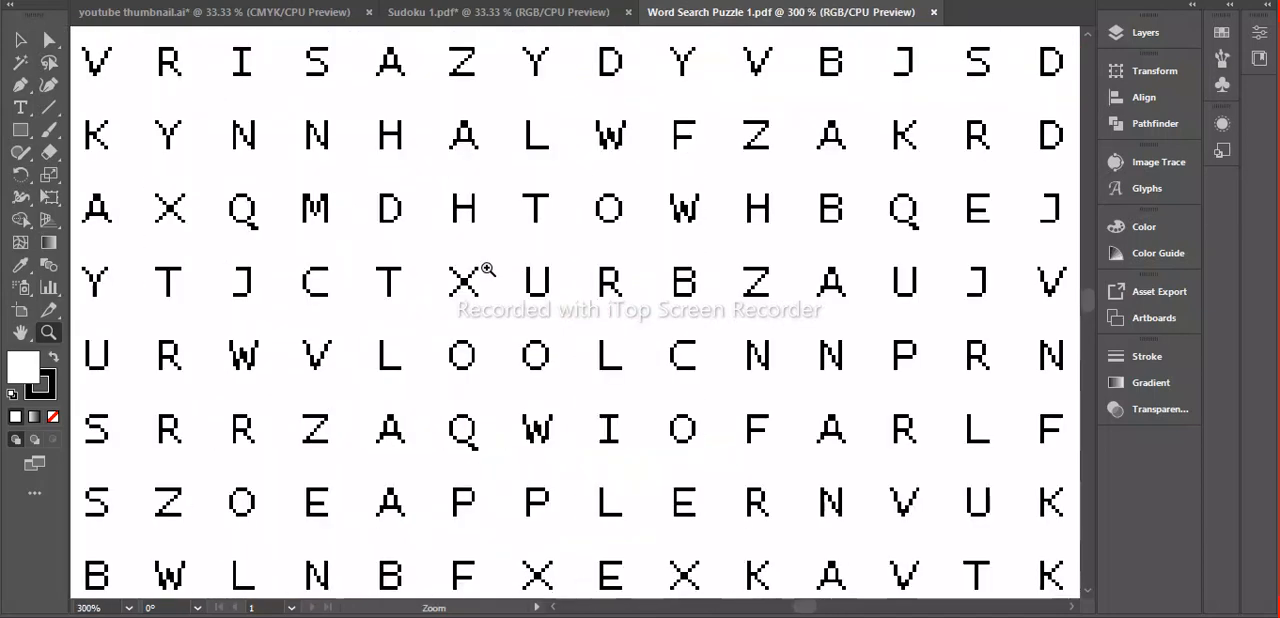
left_click(604, 340, "alt")
left_click(604, 340, "alt")
left_click(718, 318, "alt")
left_click(718, 318, "alt")
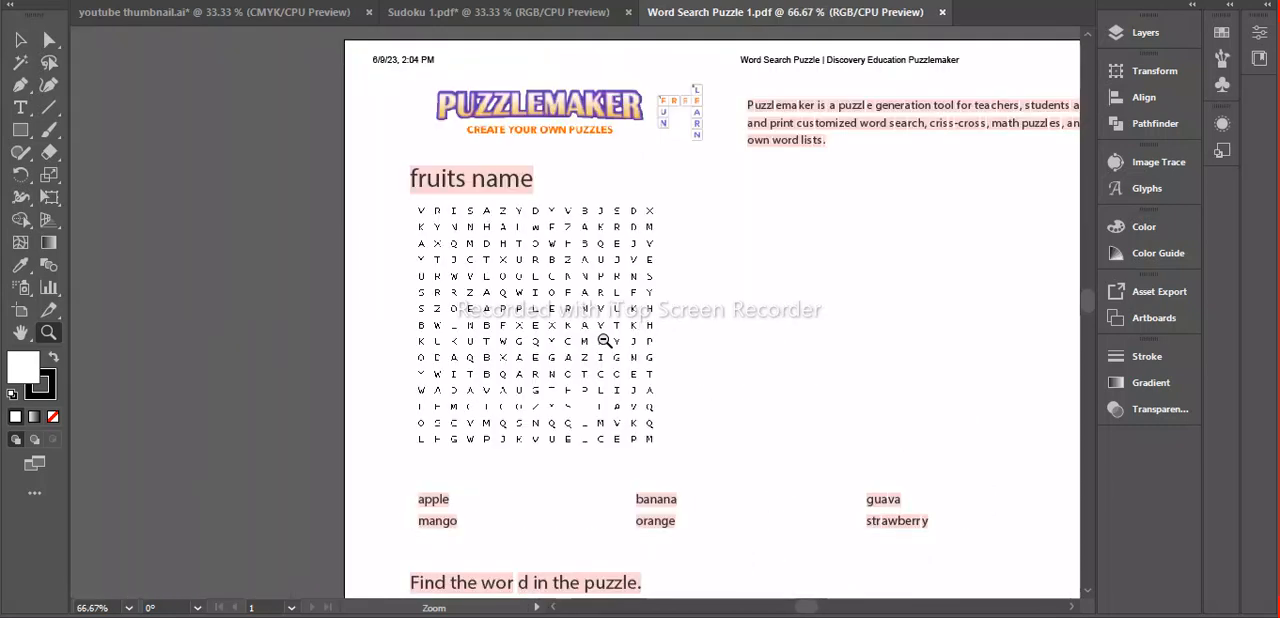
left_click(718, 318, "alt")
left_click(718, 318, "alt")
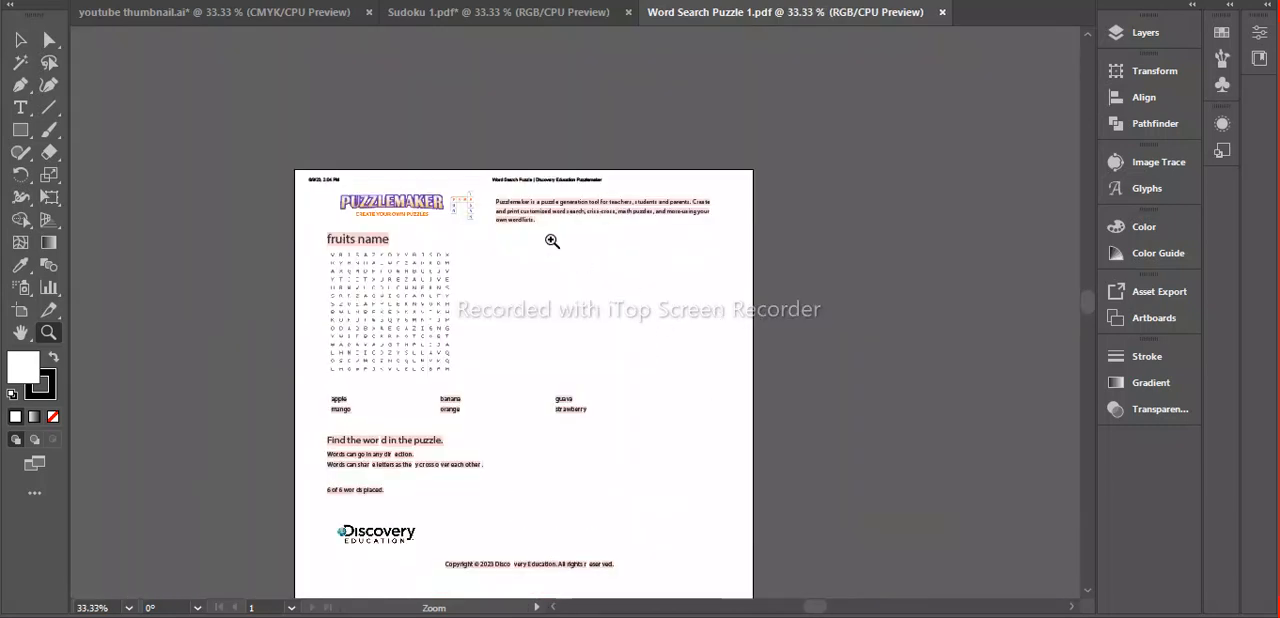
left_click(551, 241)
key("space")
left_click_drag(592, 348, 560, 234)
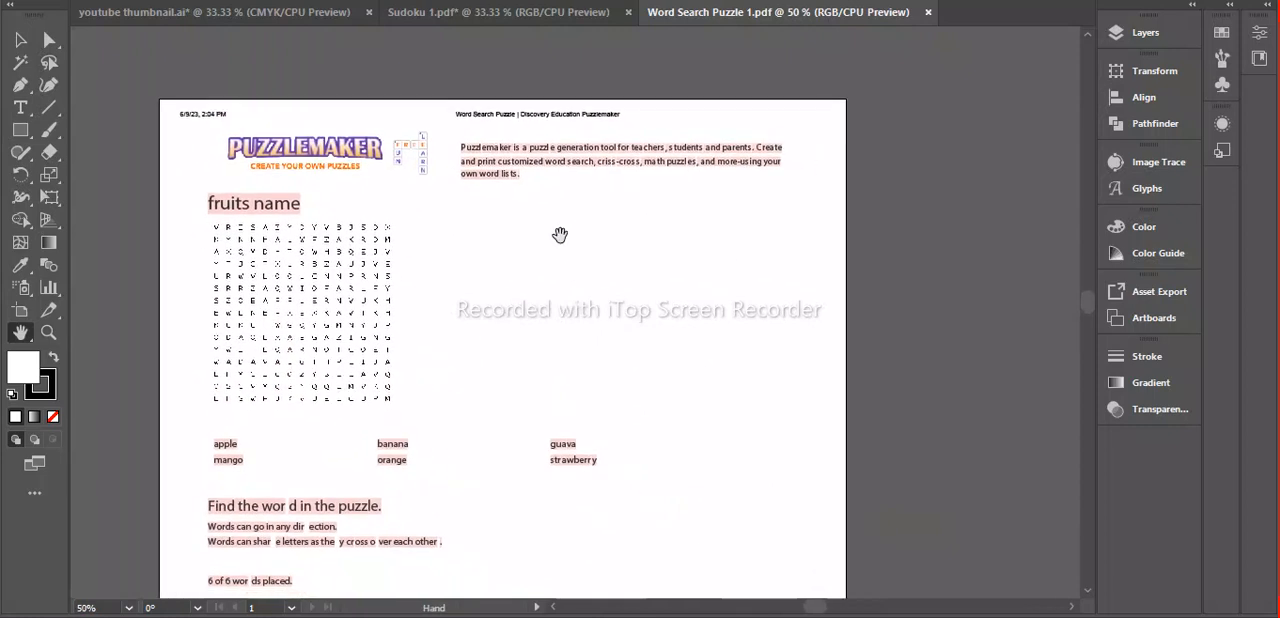
Release the clipping mask around the imported word search page's contents.
left_click(576, 170)
left_click_drag(576, 168, 828, 192)
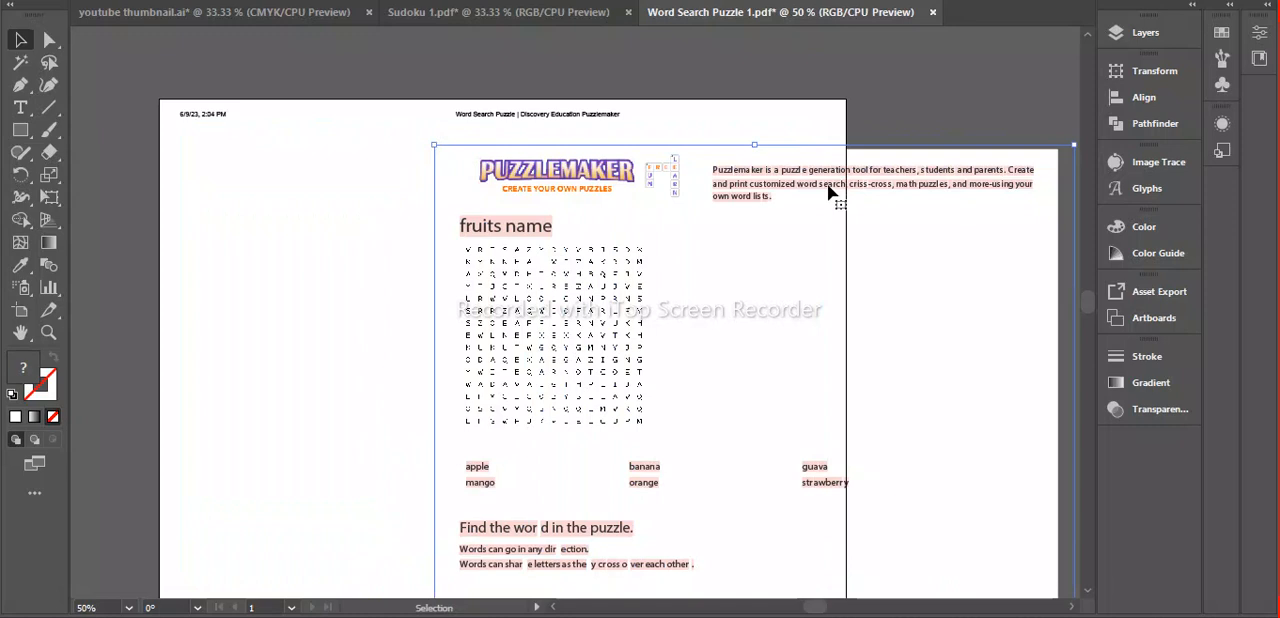
key("ctrl+z")
right_click(631, 167)
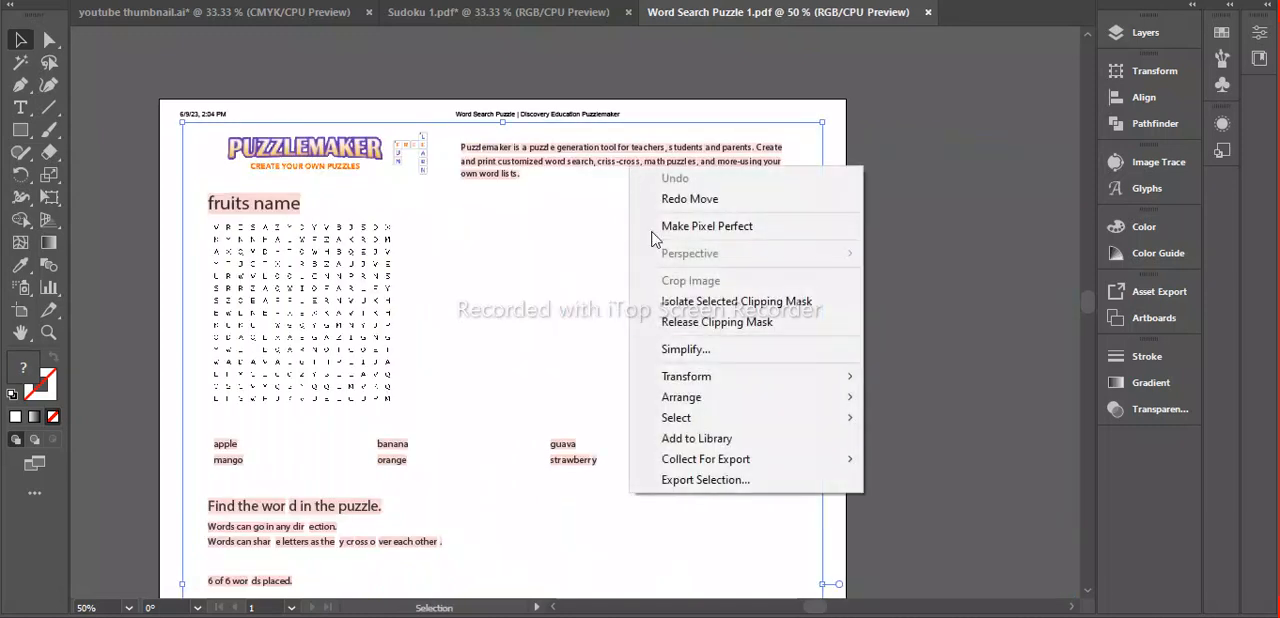
left_click(688, 323)
left_click(954, 301)
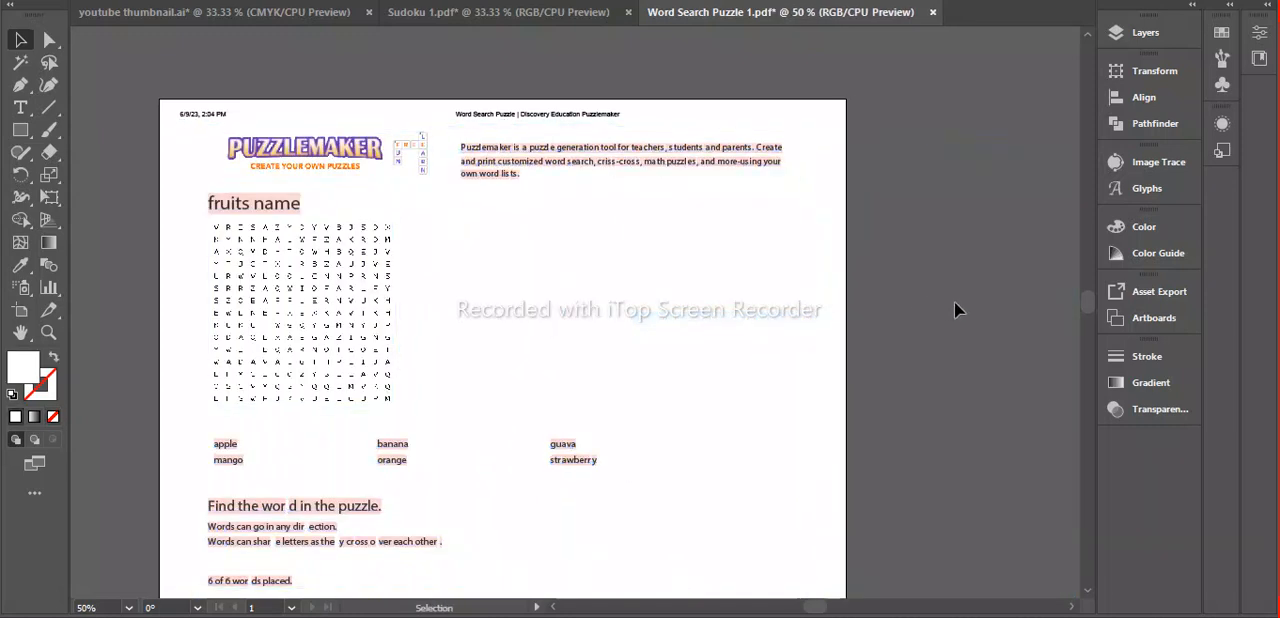
Delete the page header, Puzzlemaker logo, description text and fruits name title above the letter grid.
left_click(506, 162)
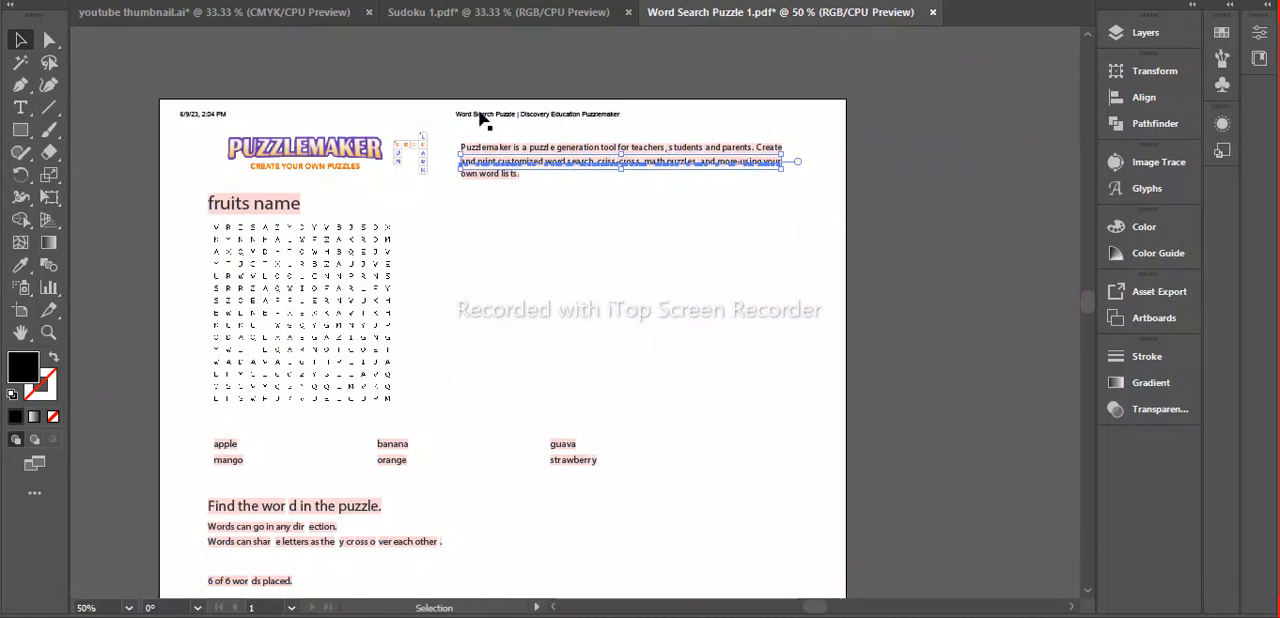
left_click(617, 217)
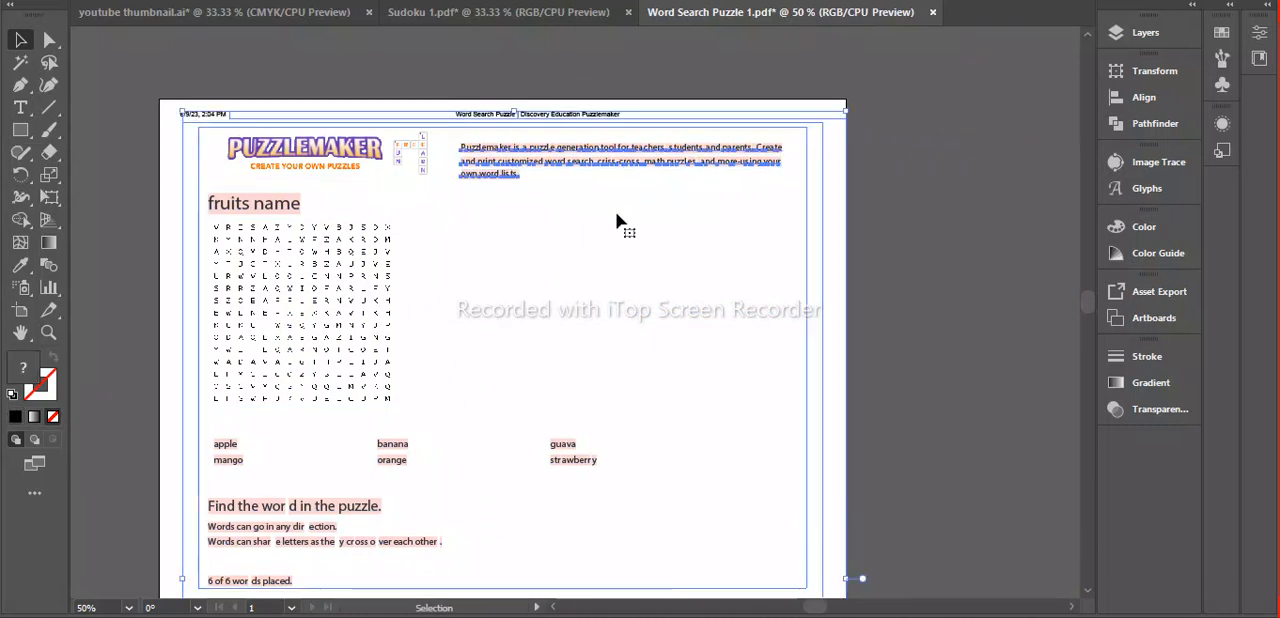
key("Delete")
left_click_drag(150, 100, 475, 178)
key("Delete")
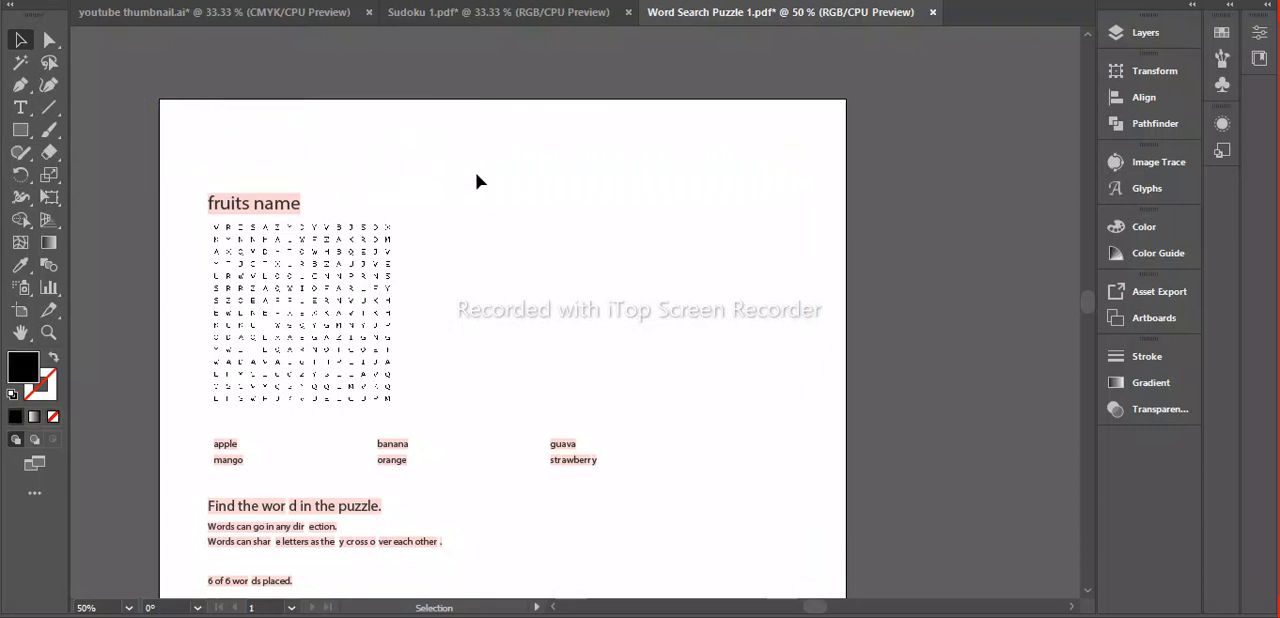
left_click(233, 205)
key("Delete")
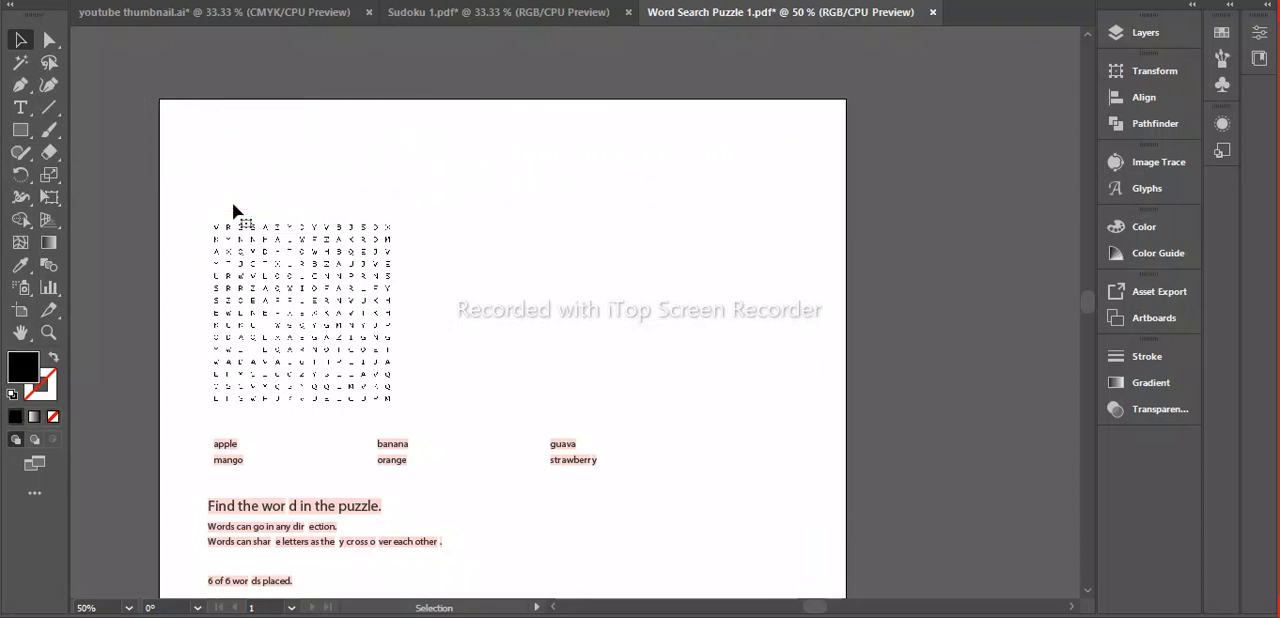
Delete the instructions, words-placed line, Discovery Education logo and copyright line below the word list.
scroll(232, 205, "down", 5)
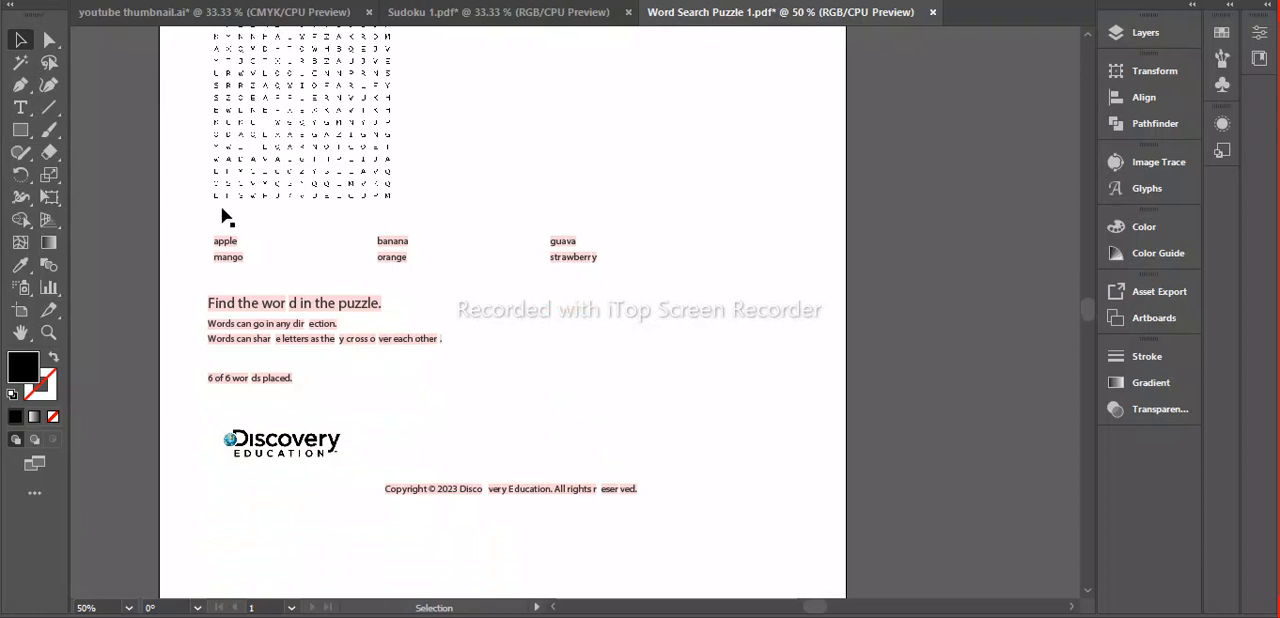
left_click_drag(276, 267, 352, 282)
left_click(495, 340)
left_click_drag(317, 382, 685, 557)
key("Delete")
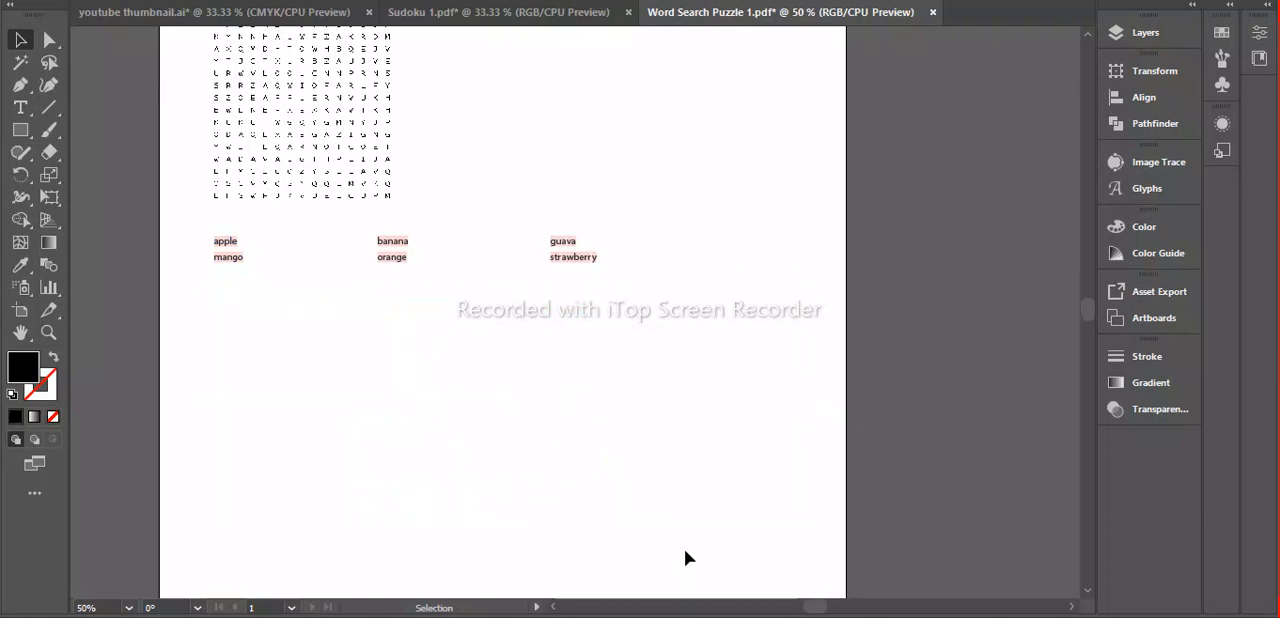
Move the banana/orange and guava/strawberry columns closer to apple/mango so the word list fits beneath the grid's width.
scroll(551, 428, "up", 4)
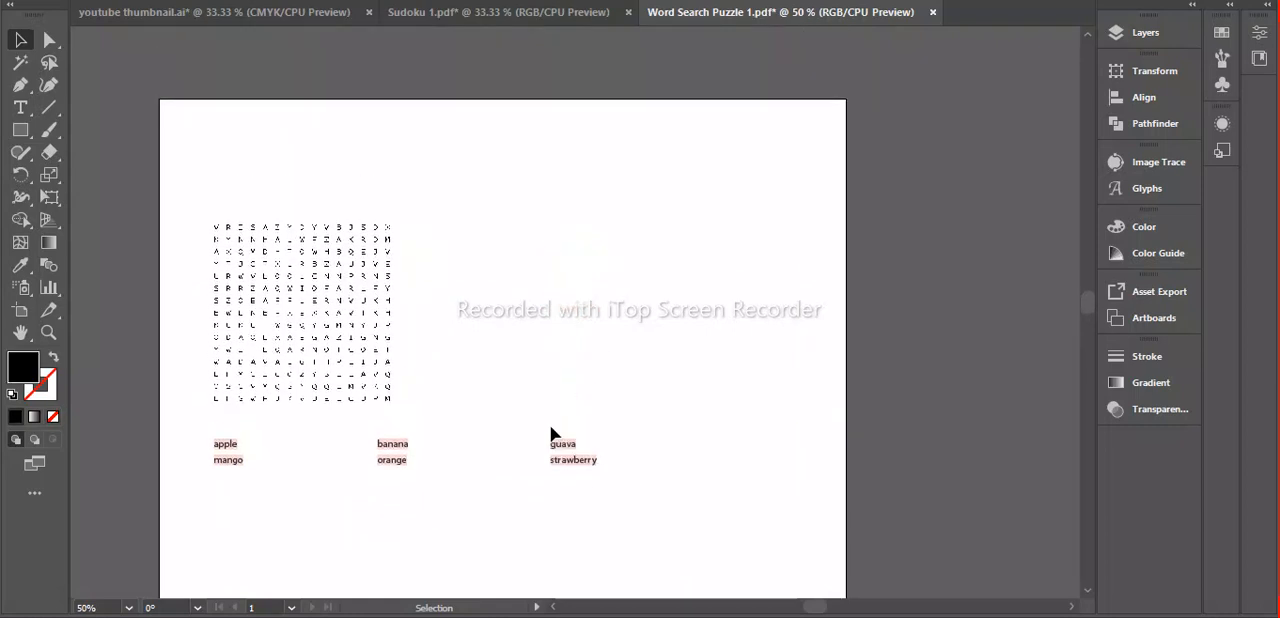
left_click_drag(348, 432, 443, 495)
left_click_drag(400, 449, 288, 449)
left_click_drag(544, 429, 345, 441)
left_click(450, 444)
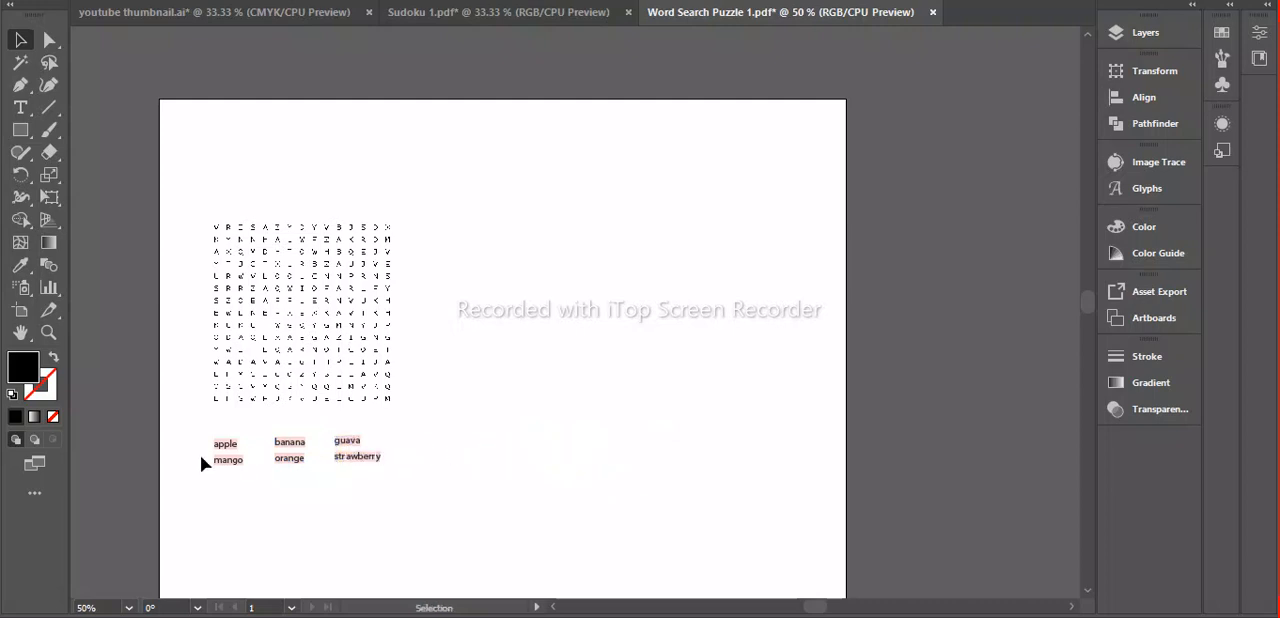
Copy the letter grid and word list to the blank page beside the sudoku in youtube thumbnail.ai, enlarged and centred within the margins.
left_click_drag(158, 181, 510, 542)
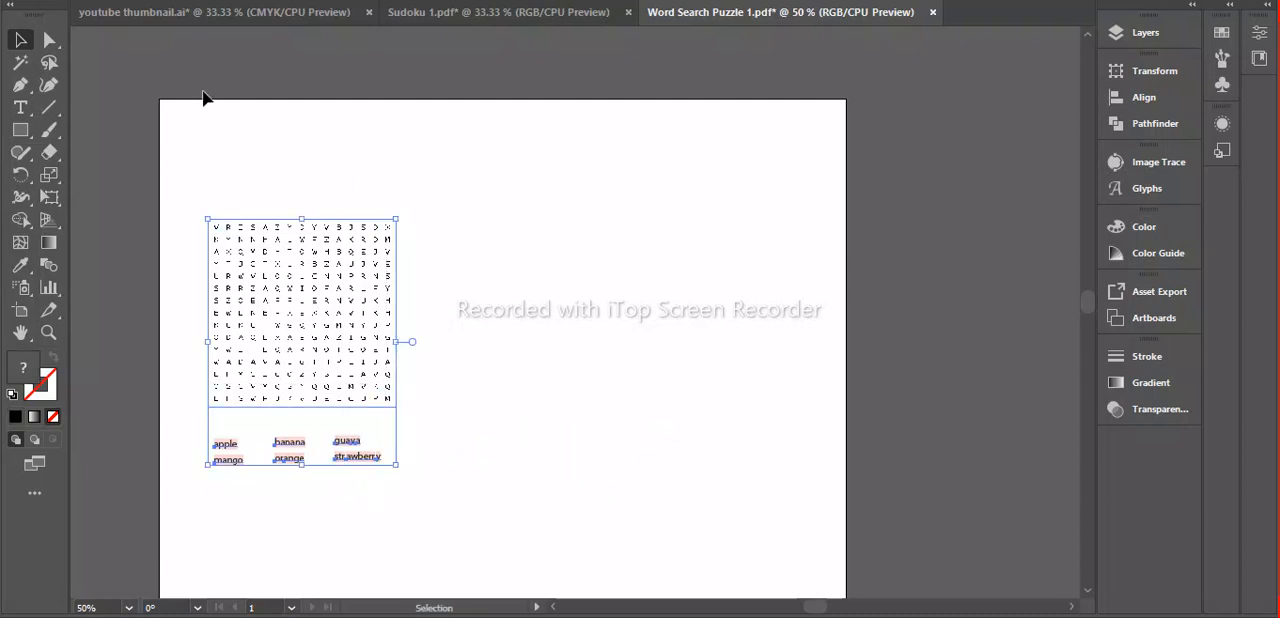
left_click(144, 16)
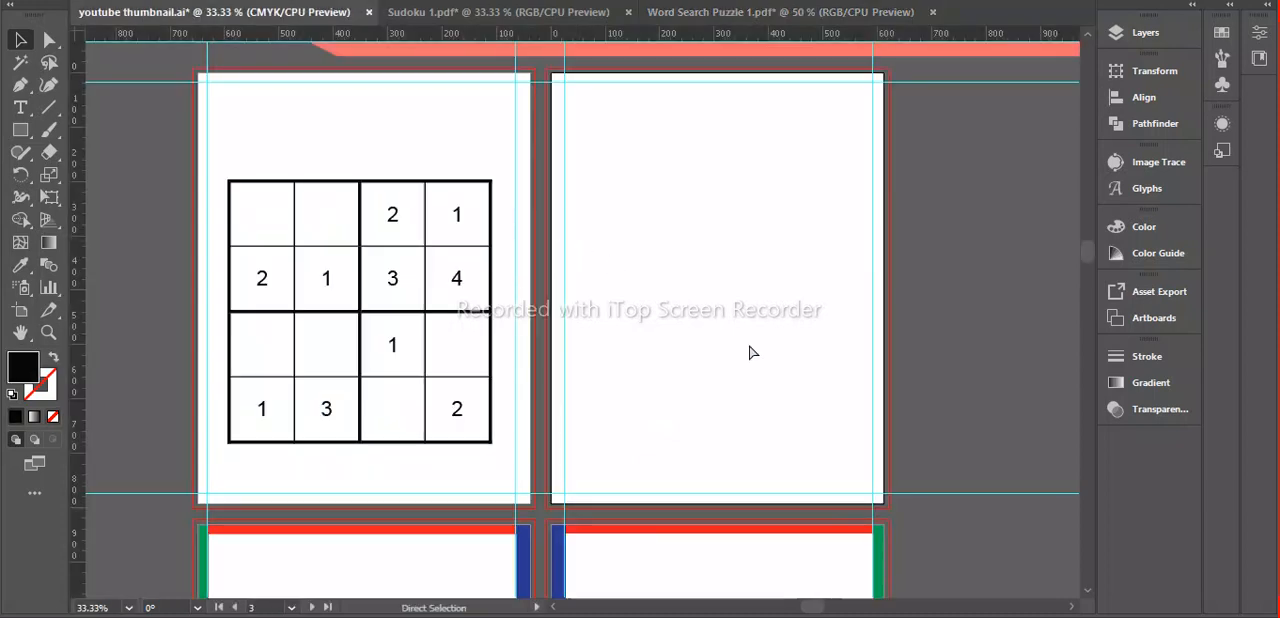
key("ctrl+v")
left_click_drag(608, 293, 664, 207)
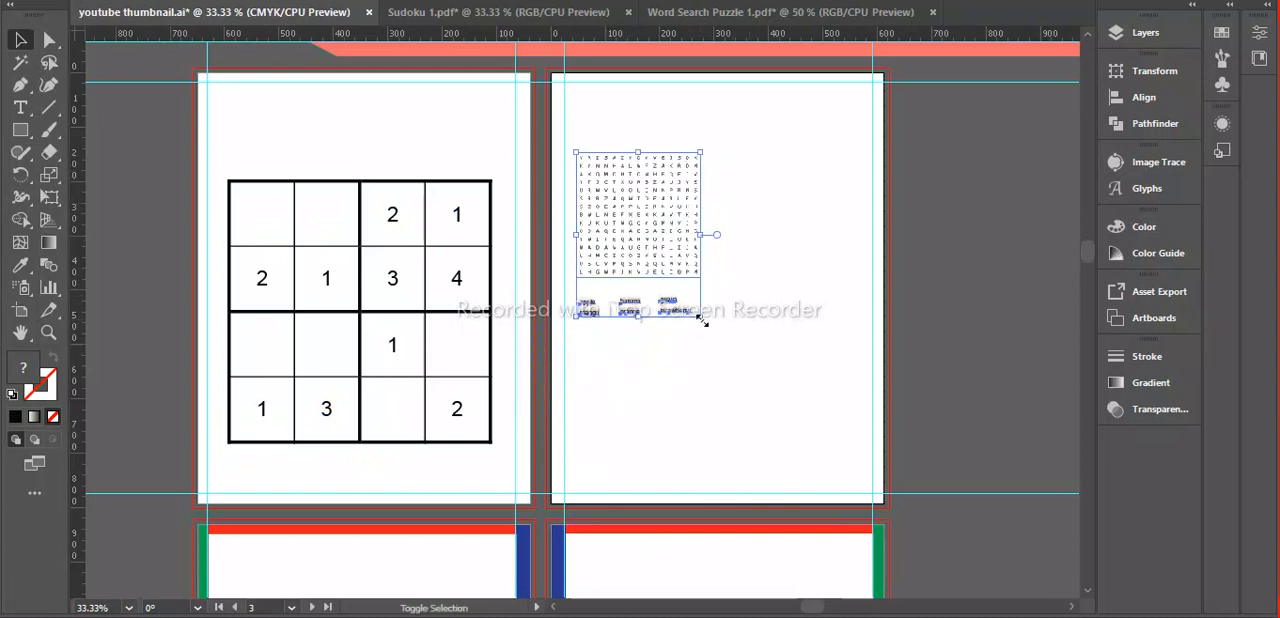
left_click_drag(700, 317, 859, 458)
left_click_drag(705, 303, 733, 302)
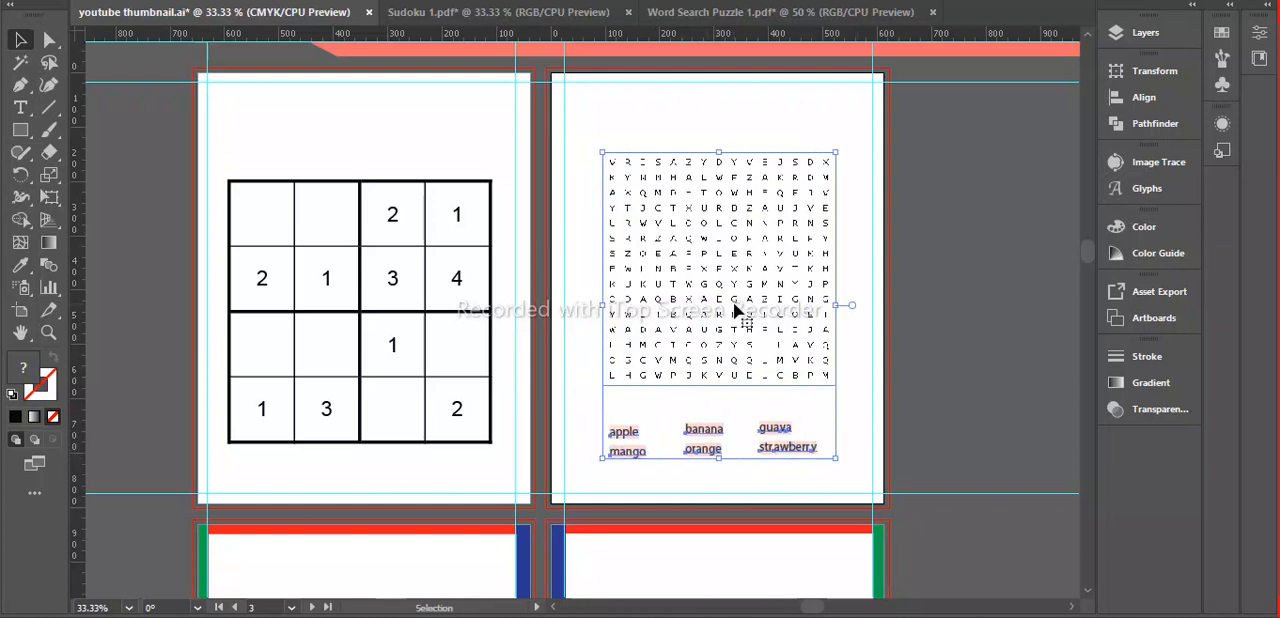
left_click(884, 366)
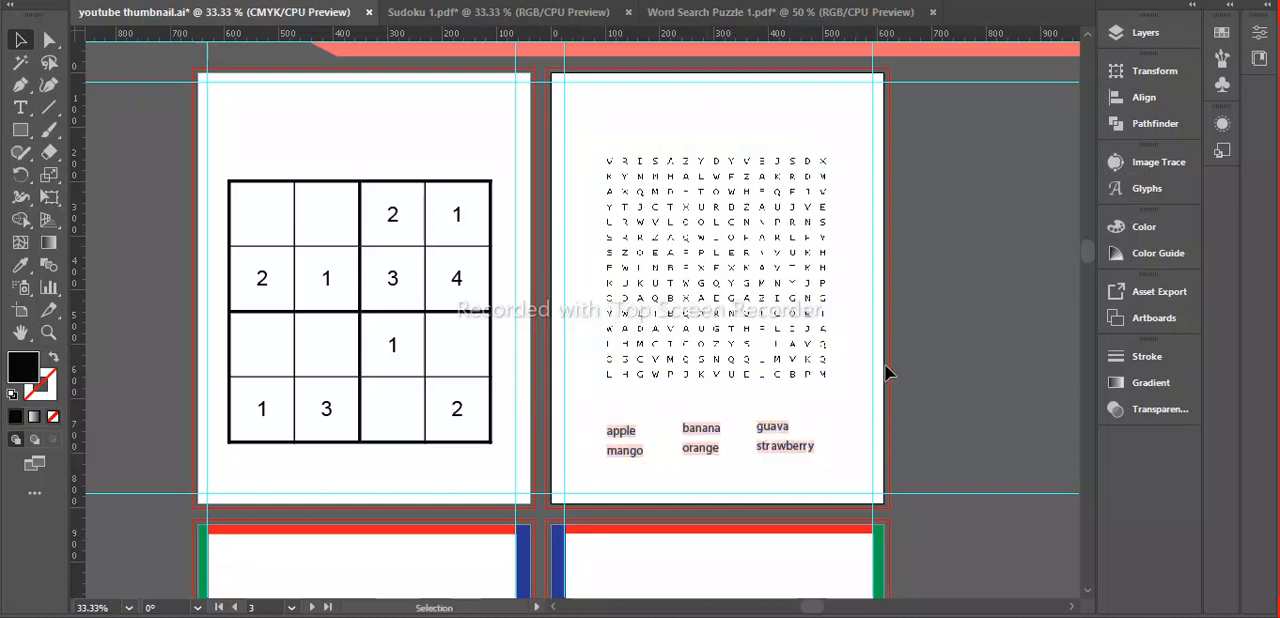
Inspect the placed word search up close, along with the sudoku page and the margin-marked pages below.
key("z")
left_click(651, 281)
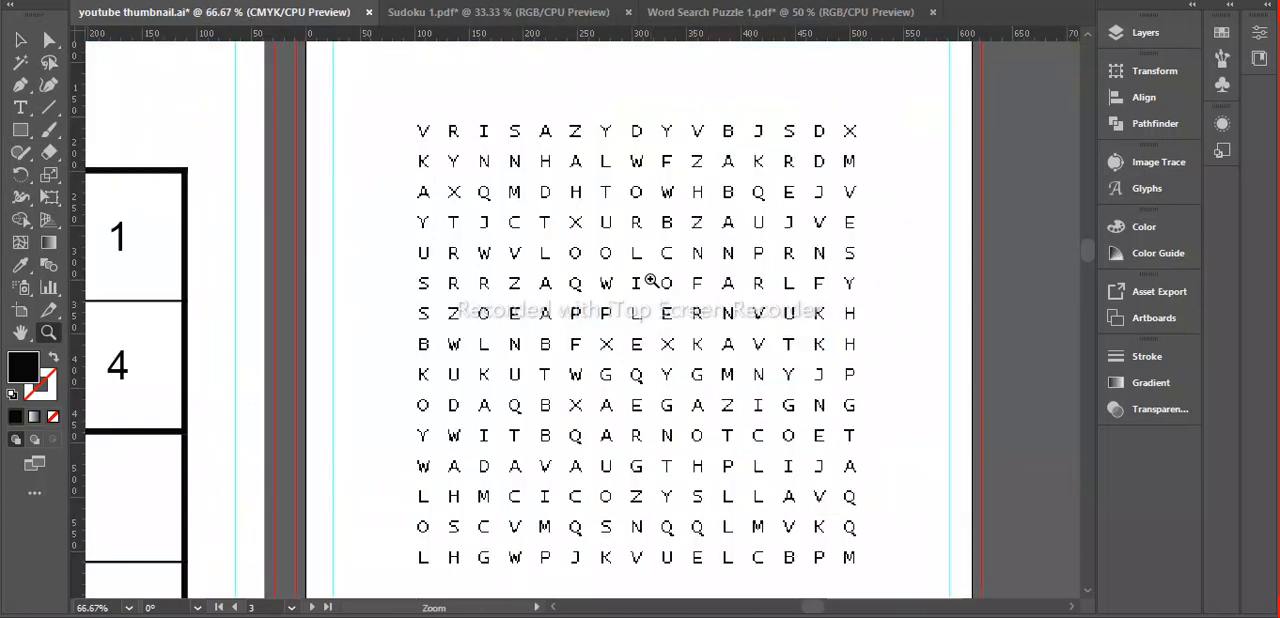
left_click(598, 281)
left_click(598, 281)
left_click(598, 281)
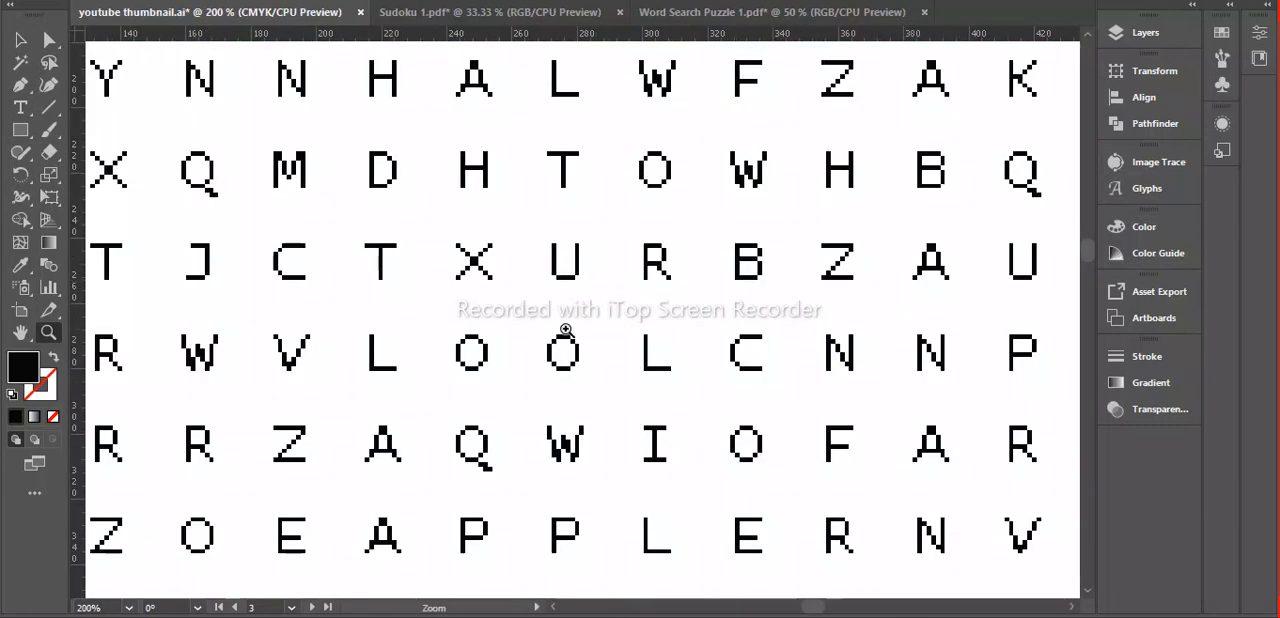
left_click(573, 368, "alt")
left_click(573, 368, "alt")
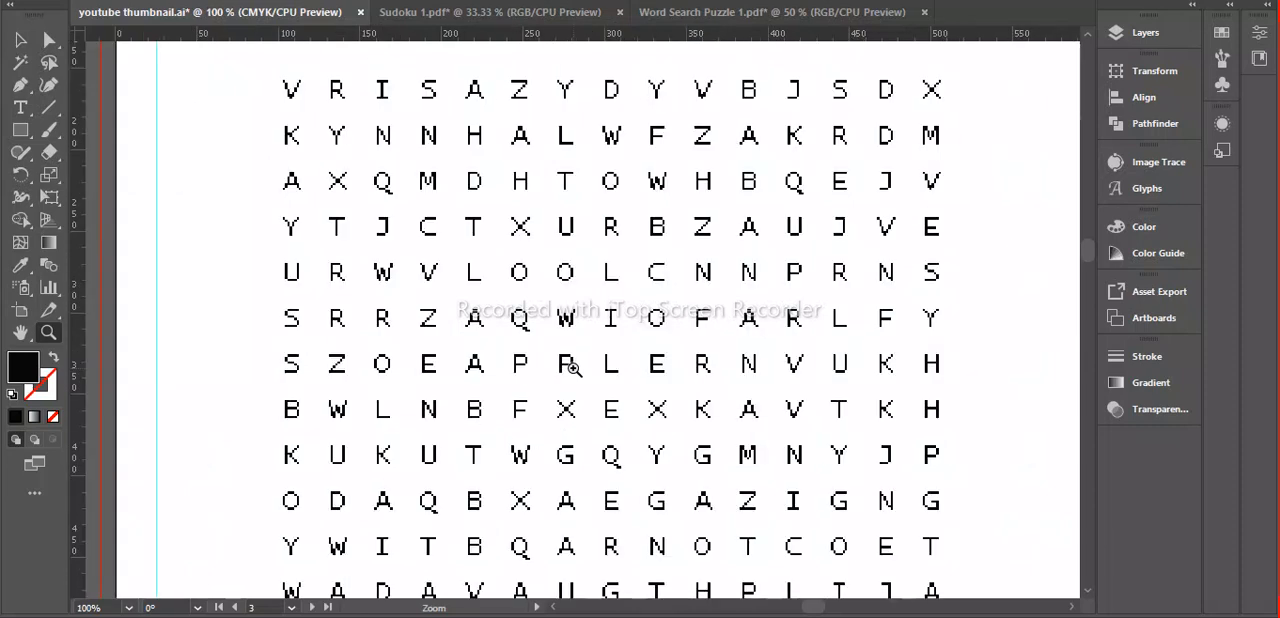
left_click(578, 398, "alt")
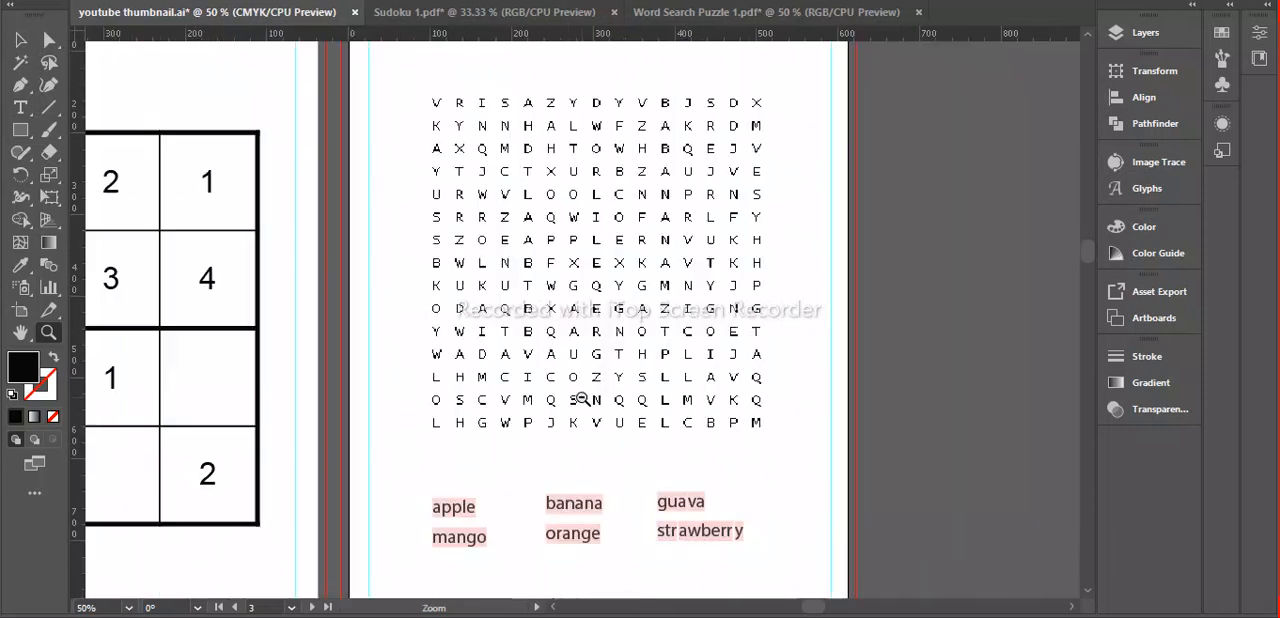
left_click(550, 325, "alt")
left_click(550, 325, "alt")
left_click(550, 325, "alt")
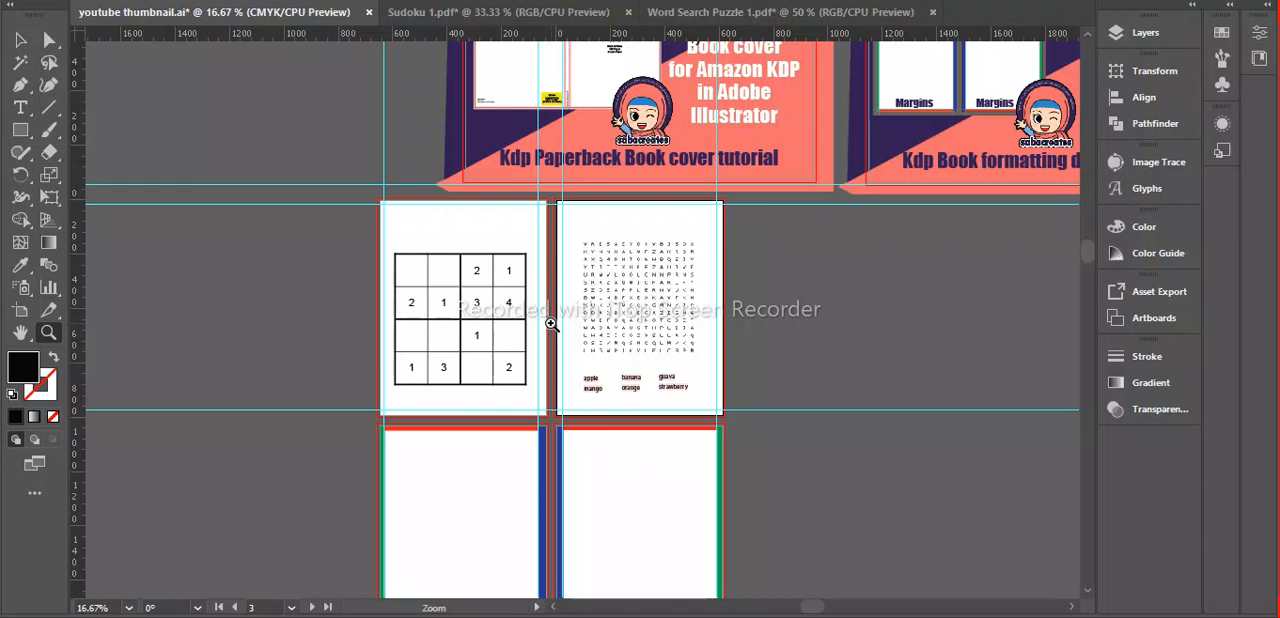
left_click(591, 446)
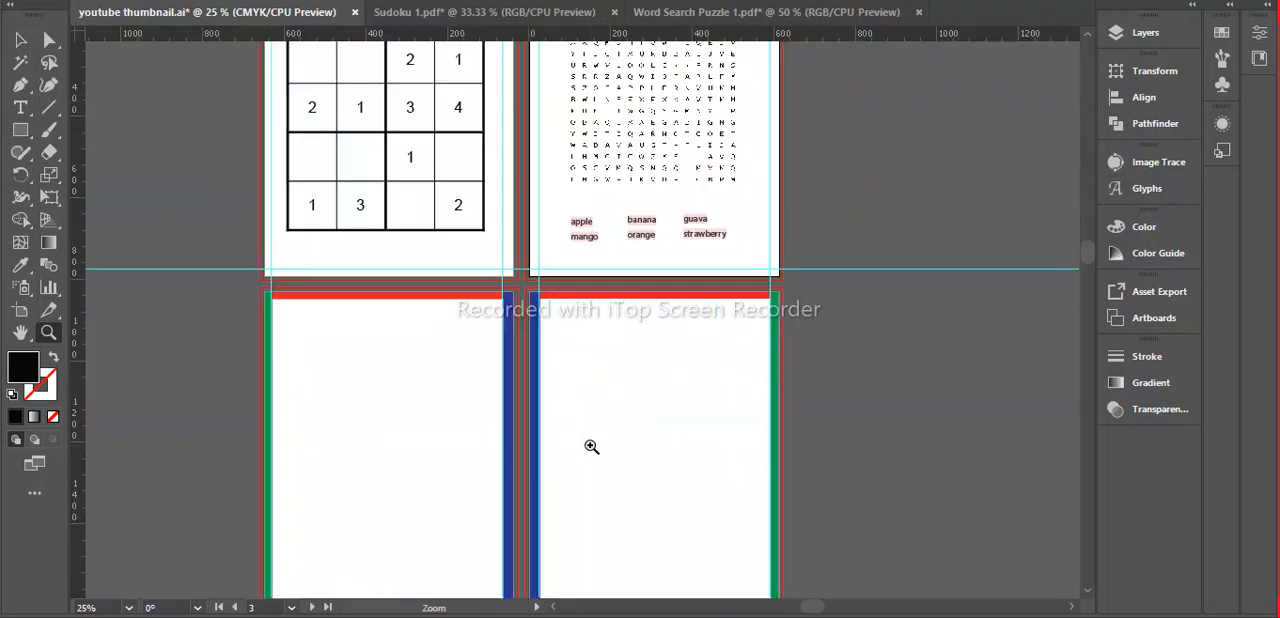
scroll(591, 446, "up", 1)
scroll(591, 446, "down", 5)
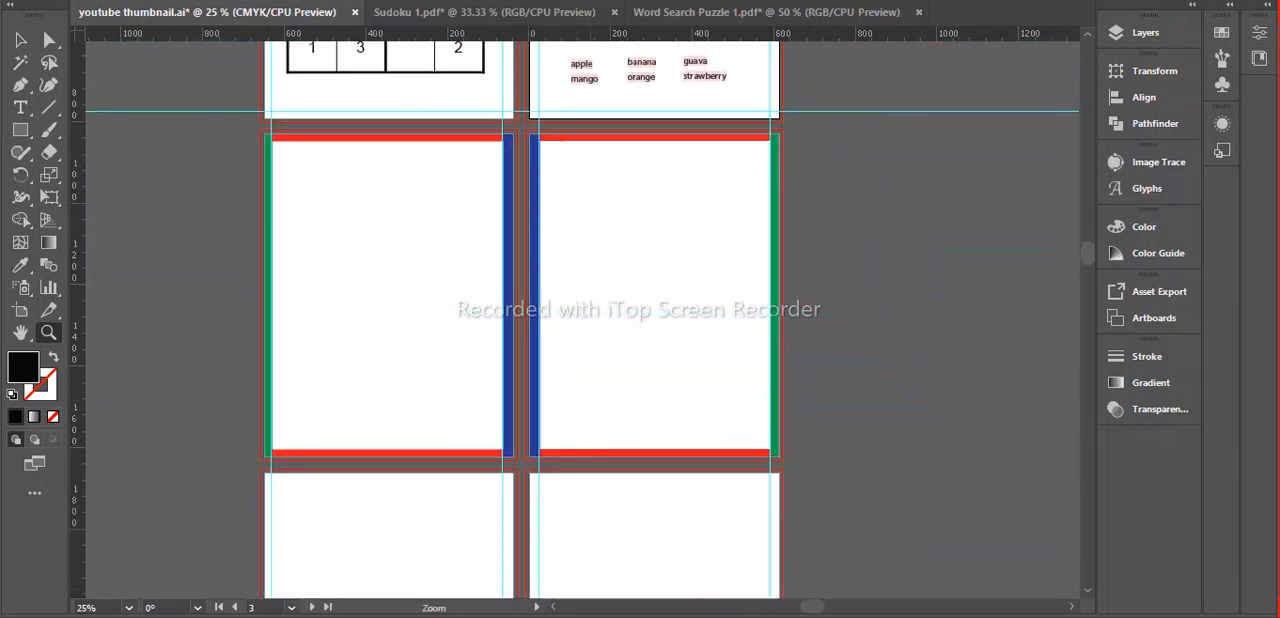
Switch to Chrome and show the crossword maker's form for entering words and clues.
mouse_move(752, 617)
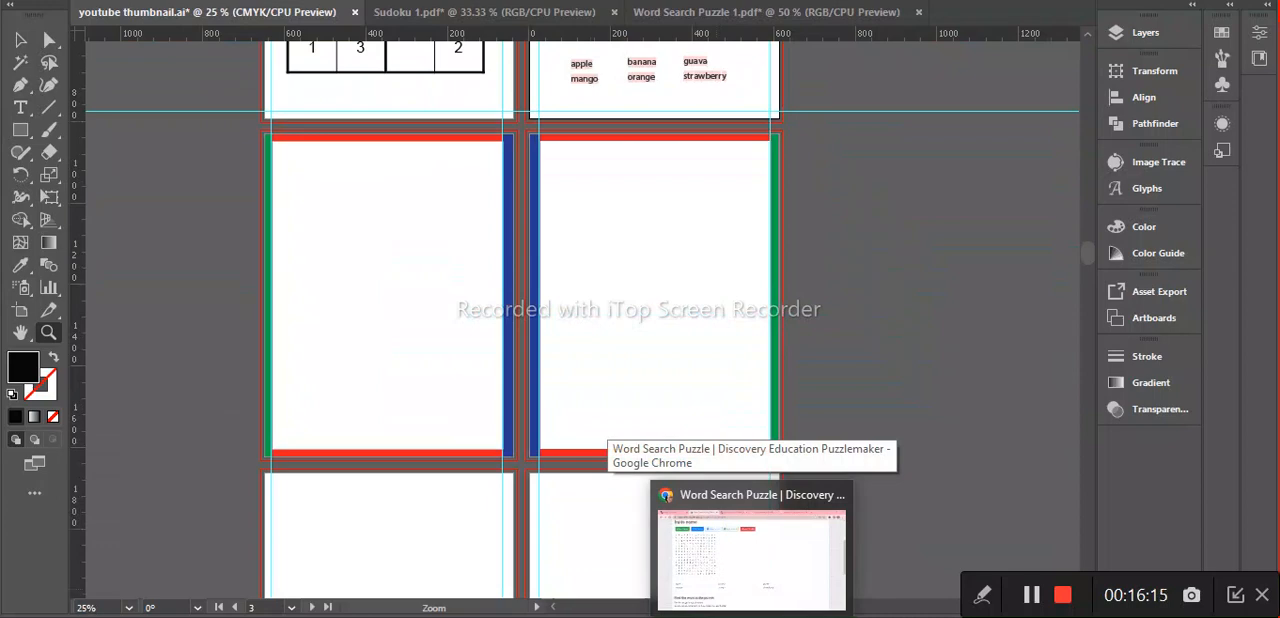
left_click(750, 555)
left_click(510, 2)
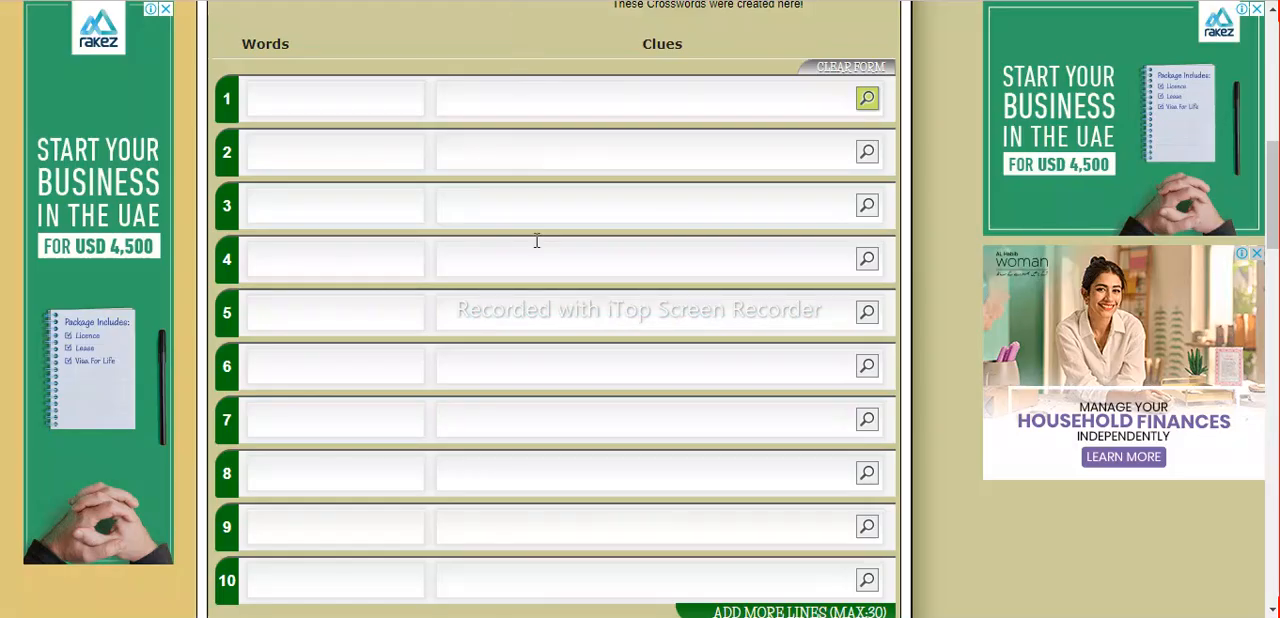
Open the Crossword Maker from The Teacher's Corner printable worksheets and look over its title, instructions and word/clue form.
scroll(536, 240, "up", 6)
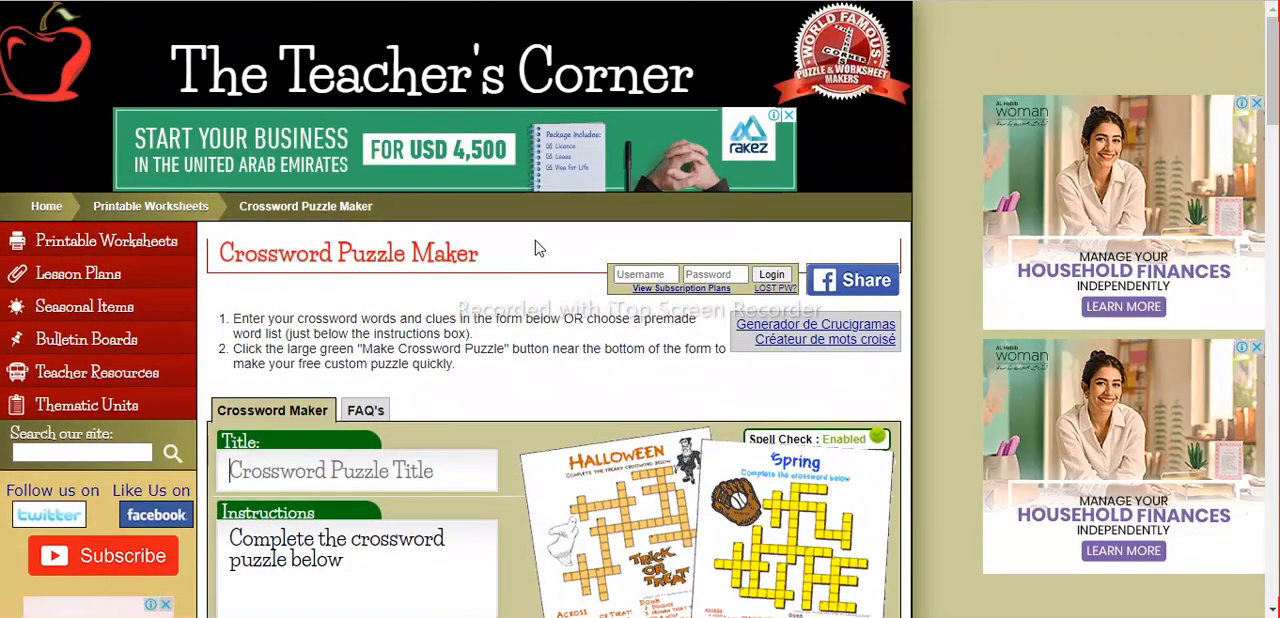
scroll(535, 240, "down", 1)
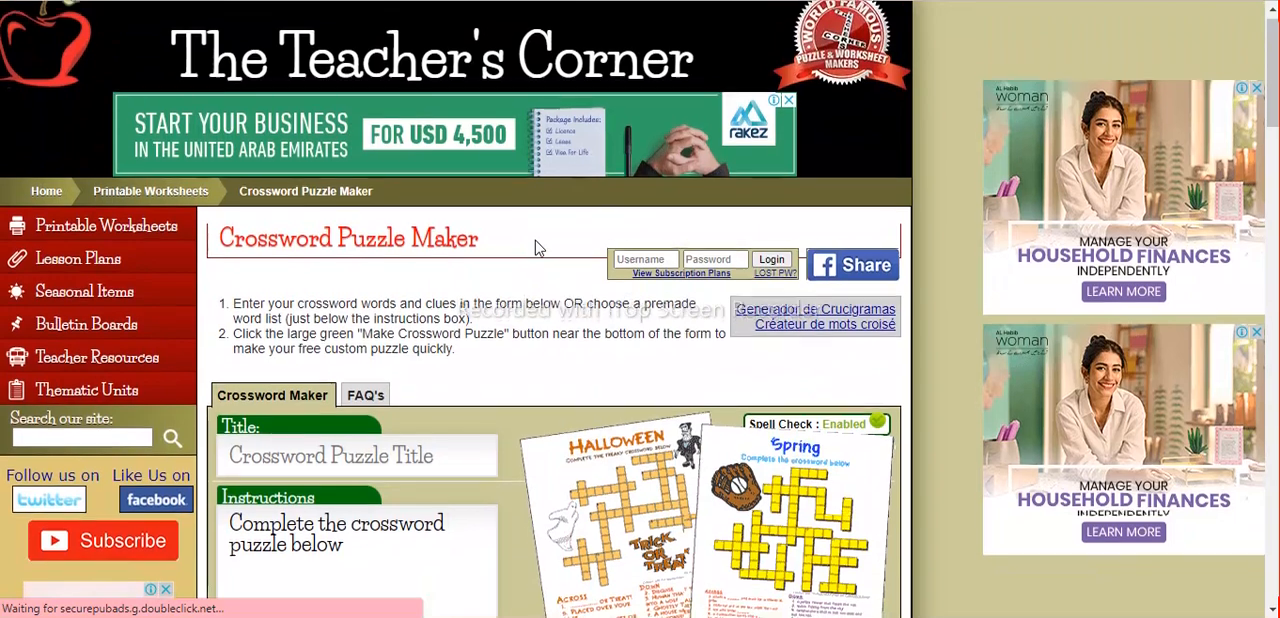
scroll(536, 240, "down", 1)
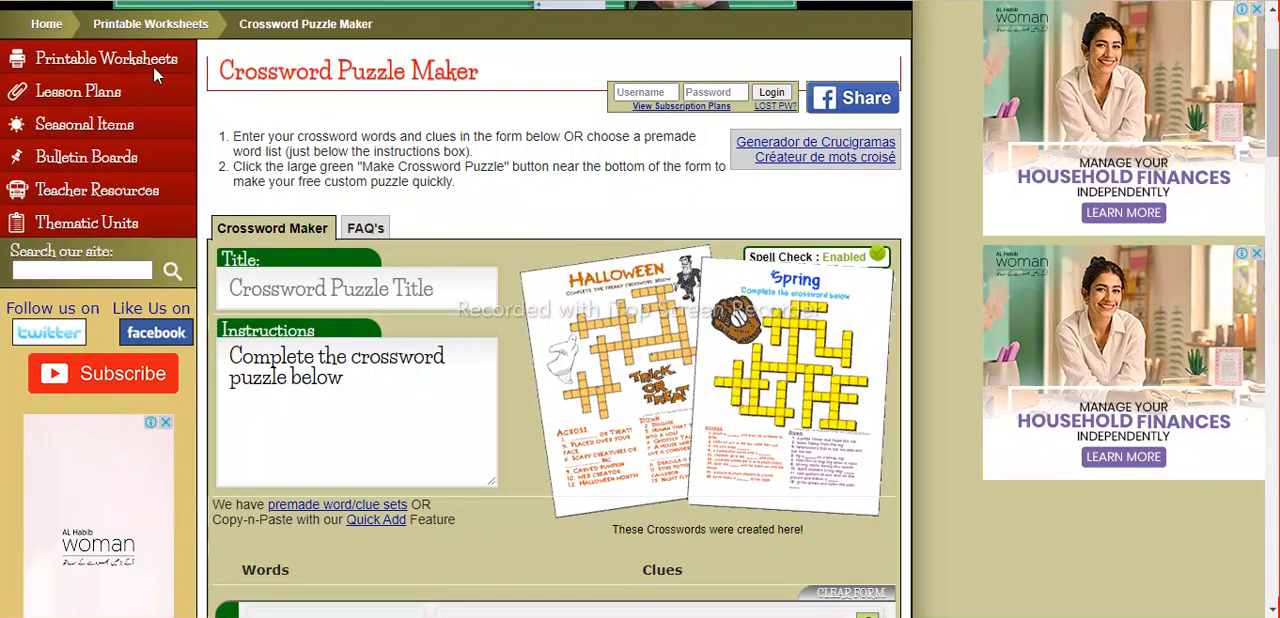
mouse_move(114, 64)
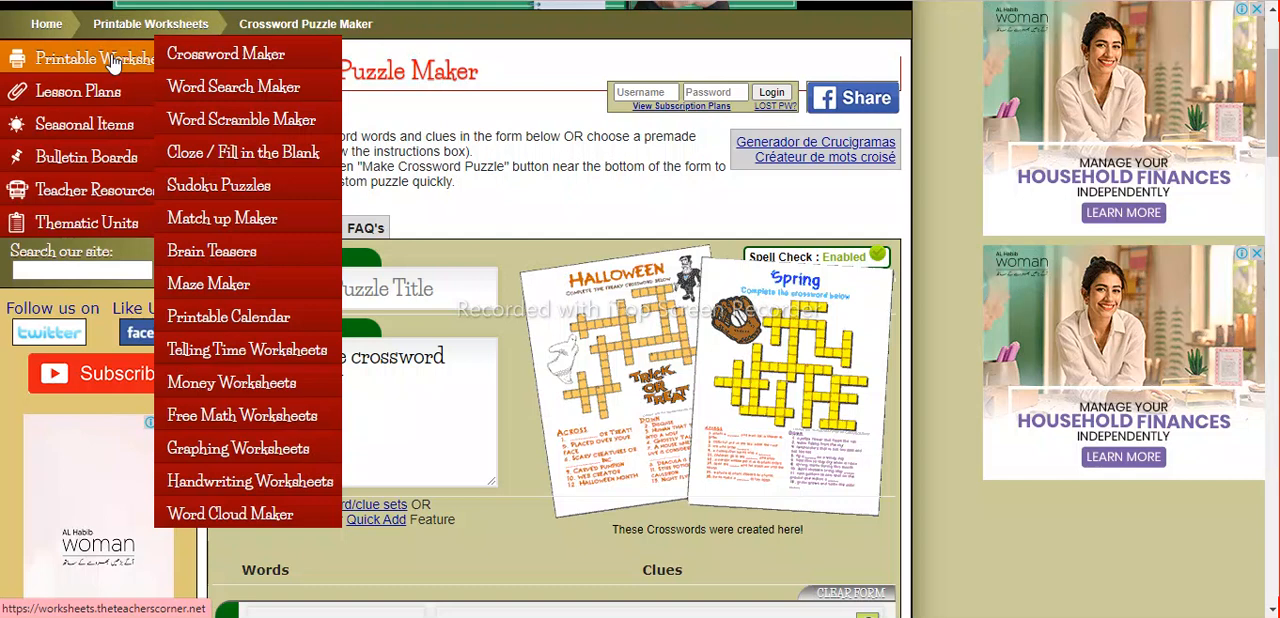
left_click(210, 56)
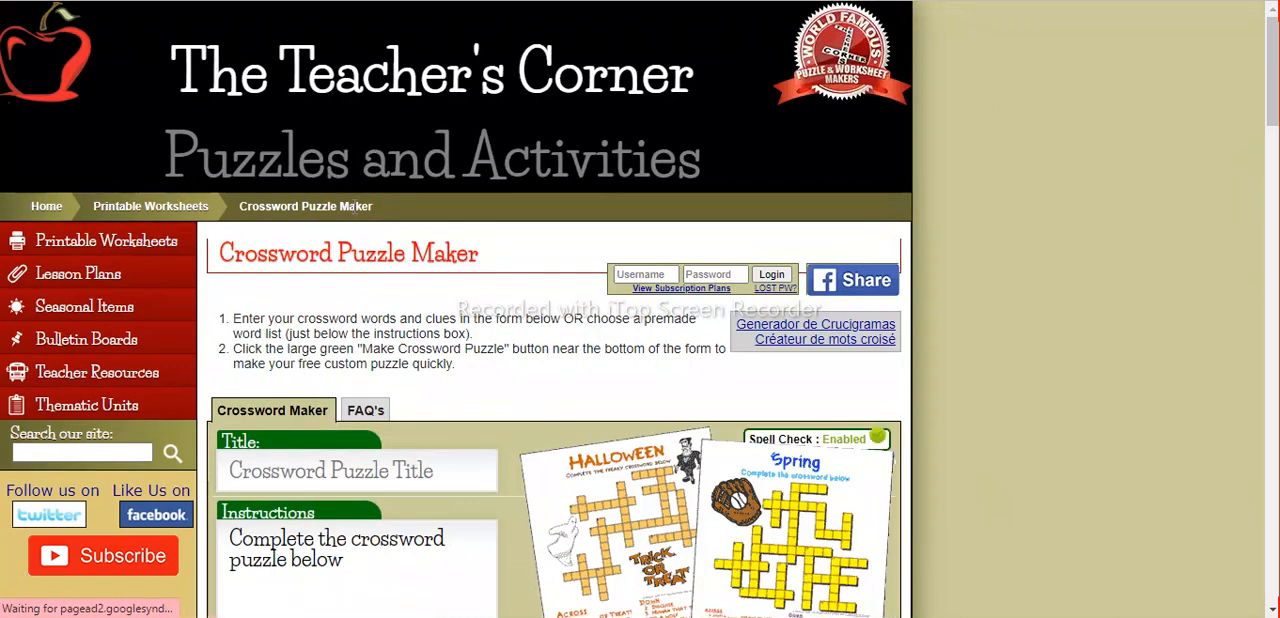
scroll(460, 363, "down", 3)
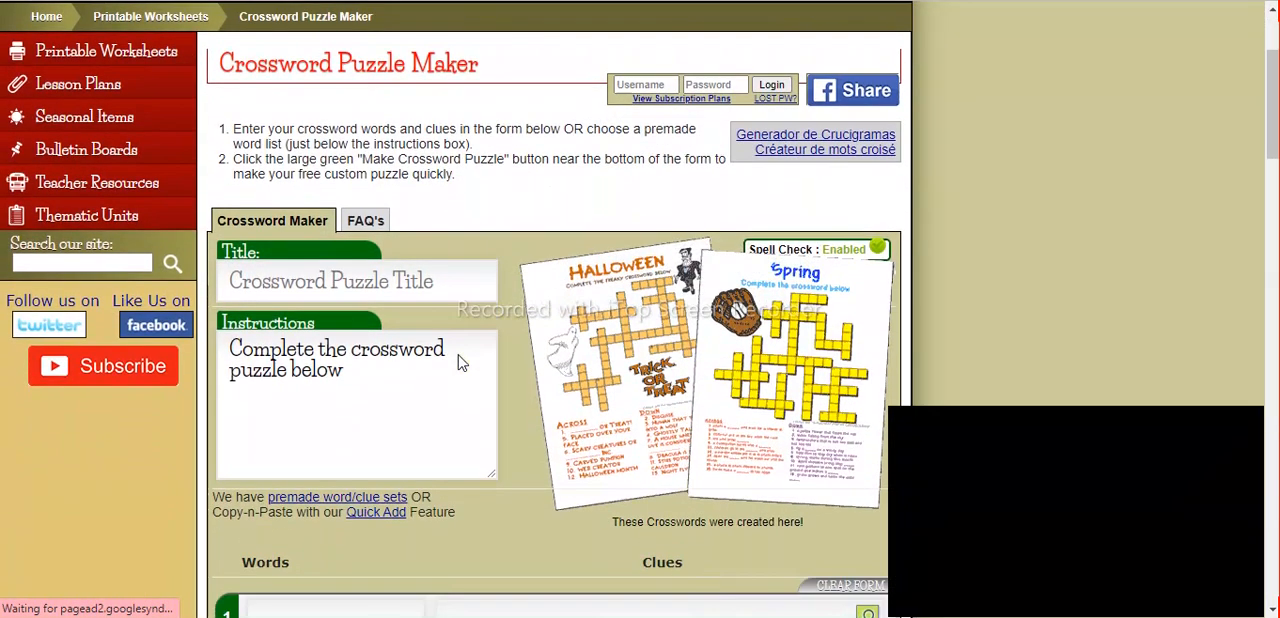
scroll(460, 363, "down", 4)
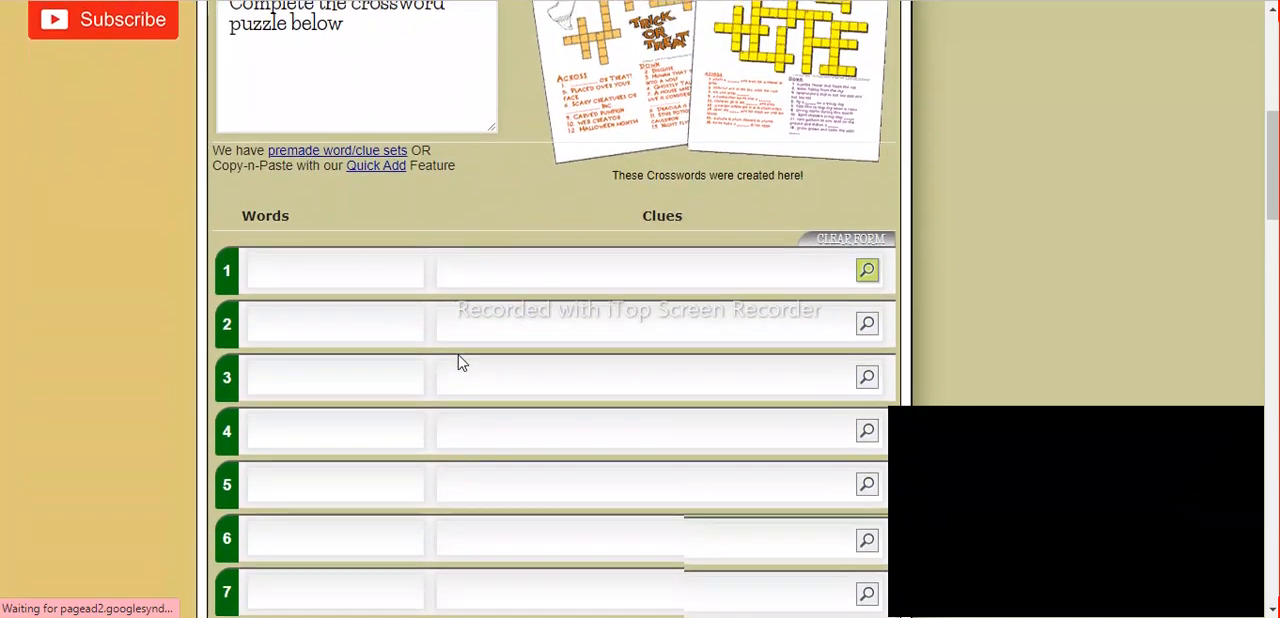
scroll(460, 363, "up", 2)
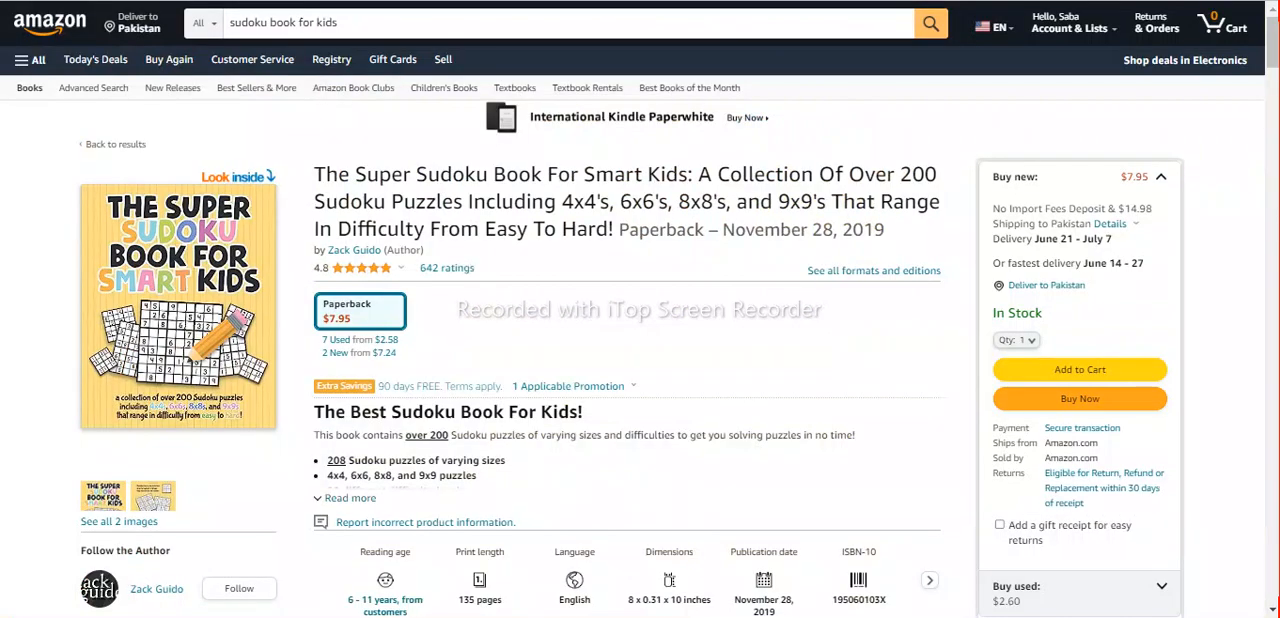
Switch to the Amazon page and search for "crossword book for kids".
double_click(255, 24)
type("crosswo")
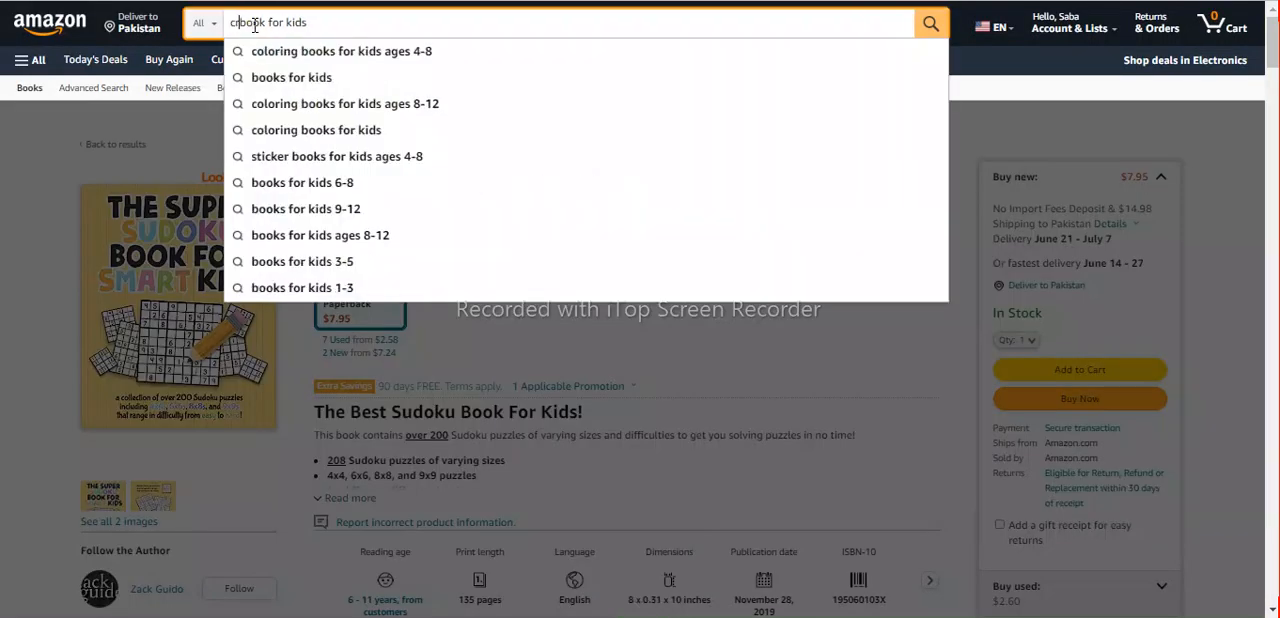
type("rd")
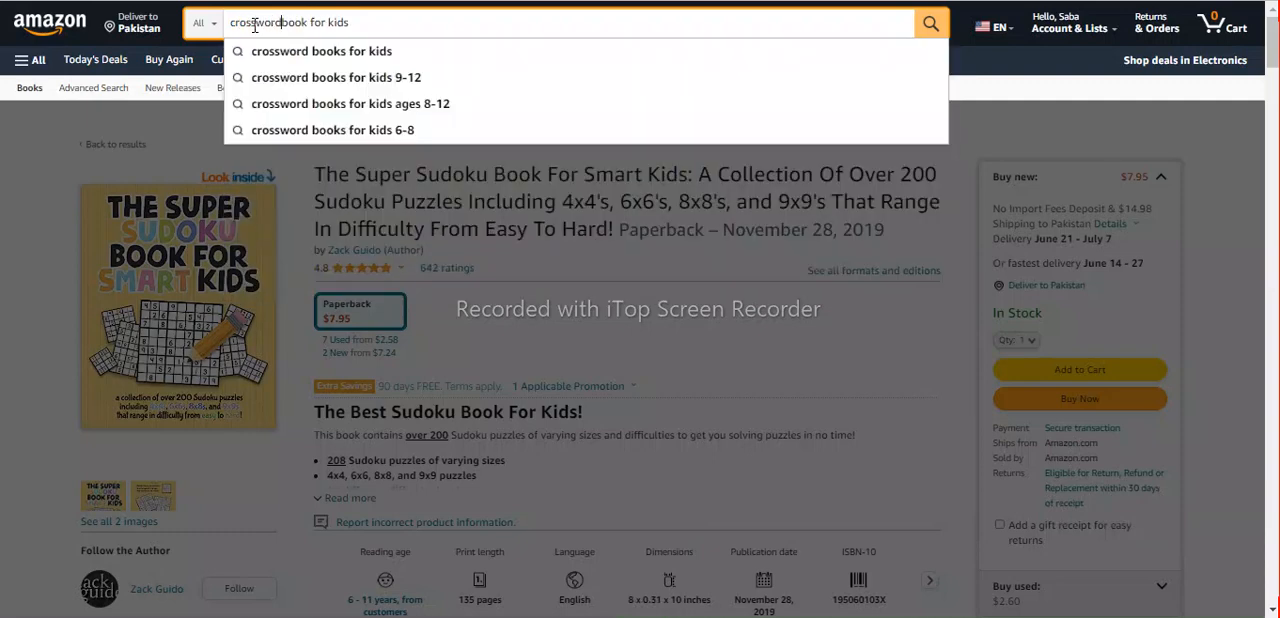
key("Return")
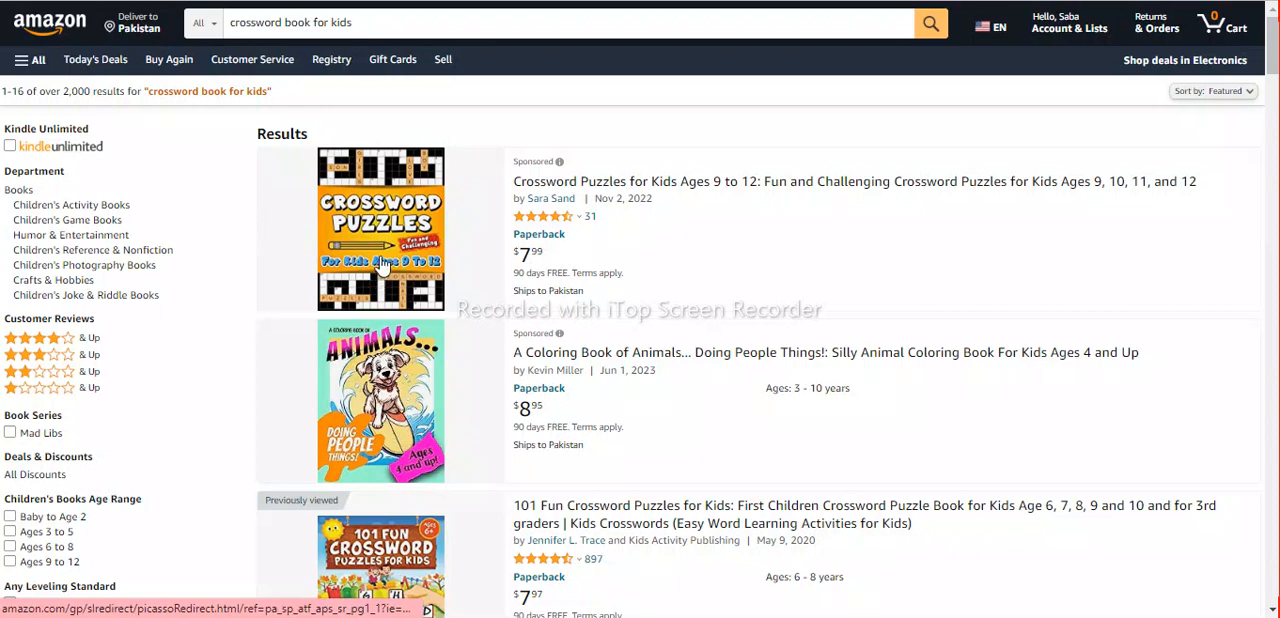
Open the listing for 101 Fun Crossword Puzzles for Kids and examine the picture-clue crosswords in its sample pages.
scroll(390, 505, "down", 4)
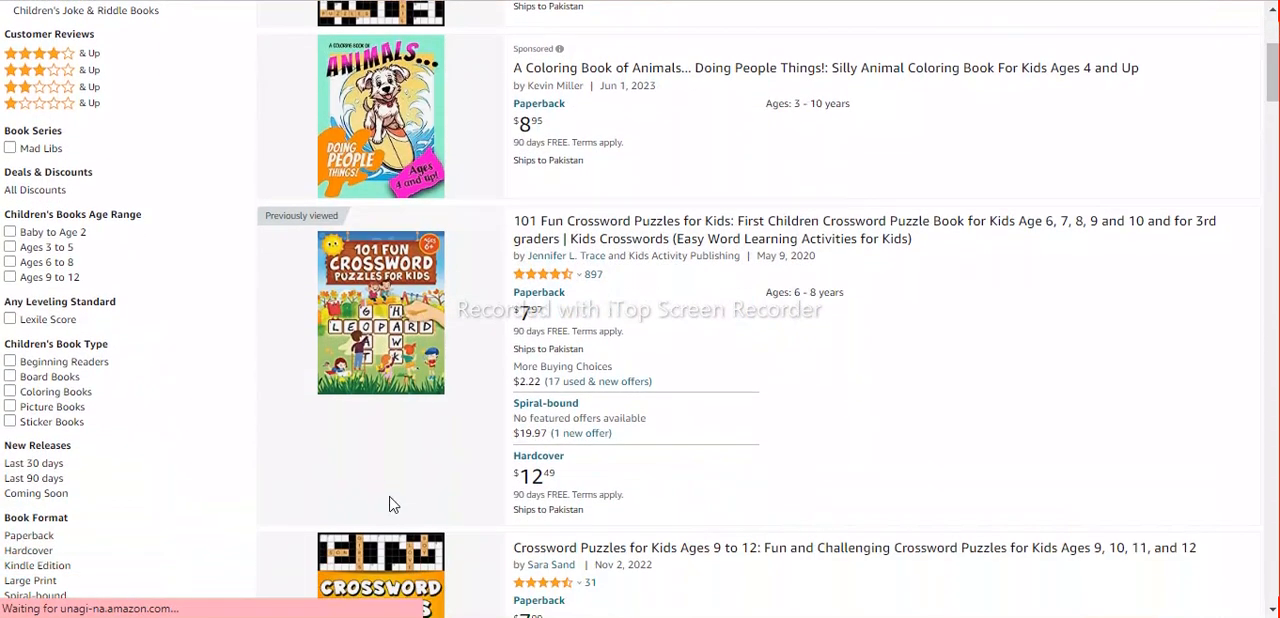
left_click(390, 204)
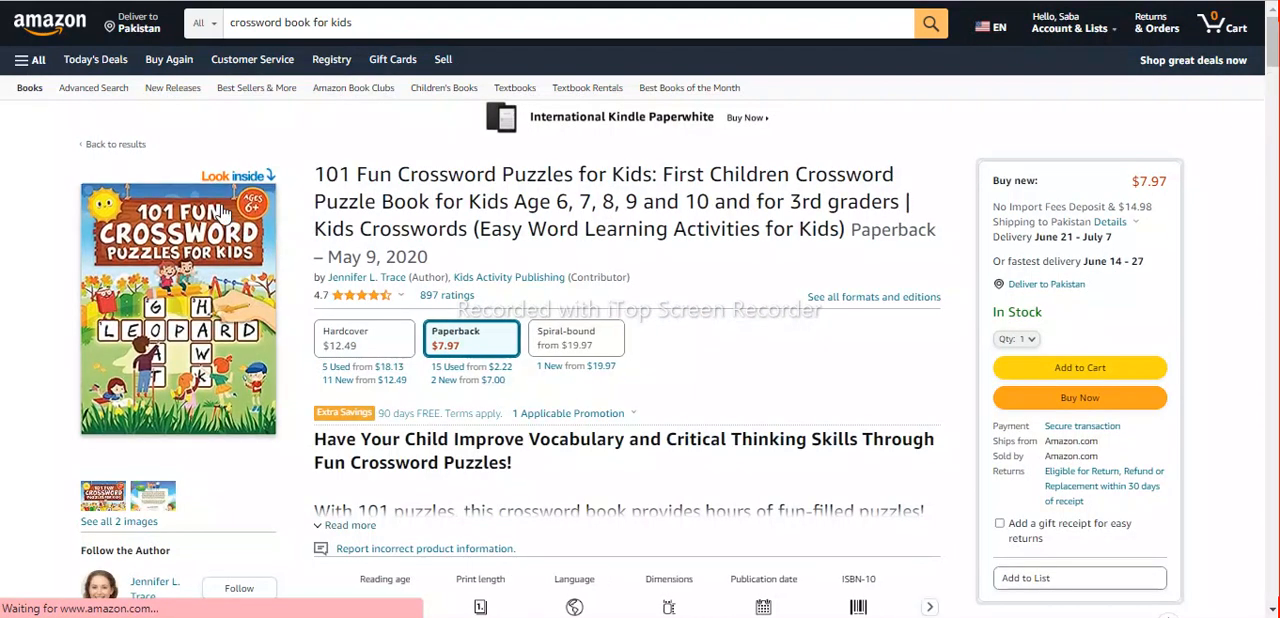
left_click(223, 208)
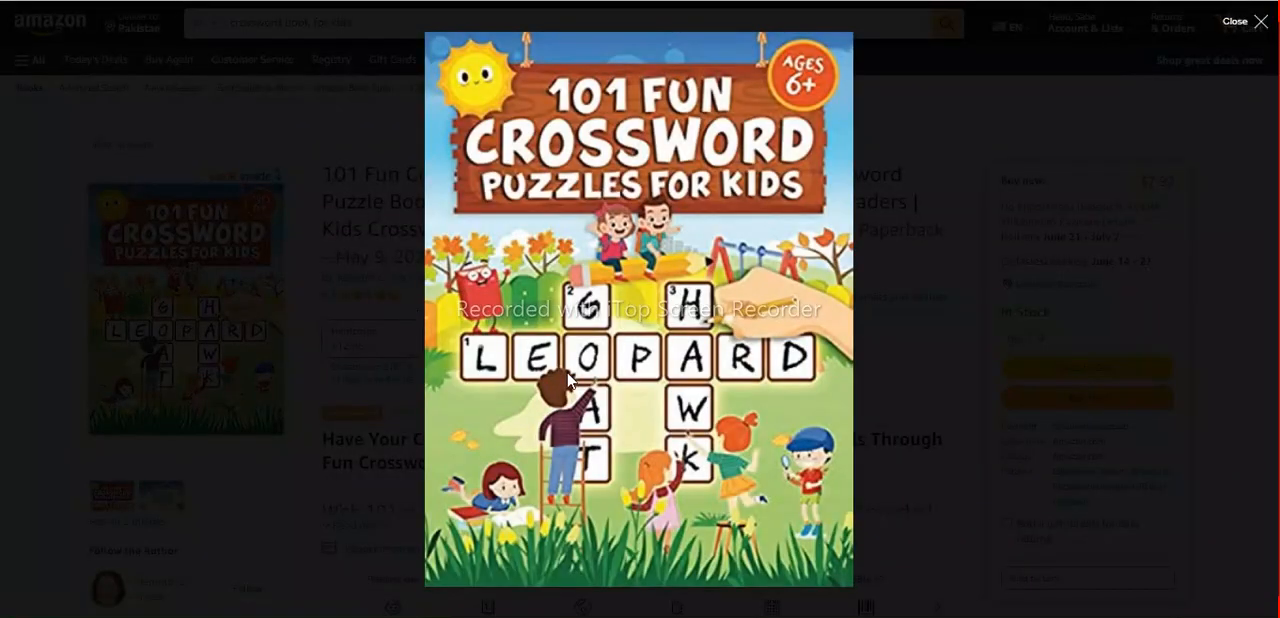
scroll(567, 380, "down", 10)
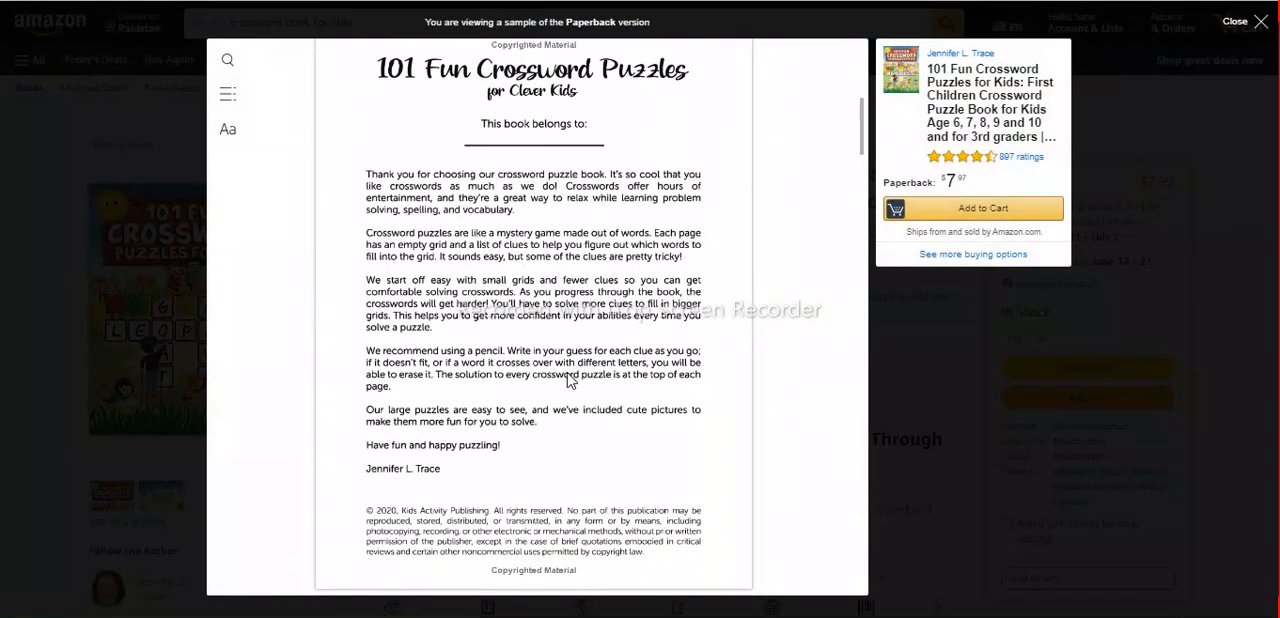
scroll(567, 380, "down", 8)
scroll(567, 380, "down", 7)
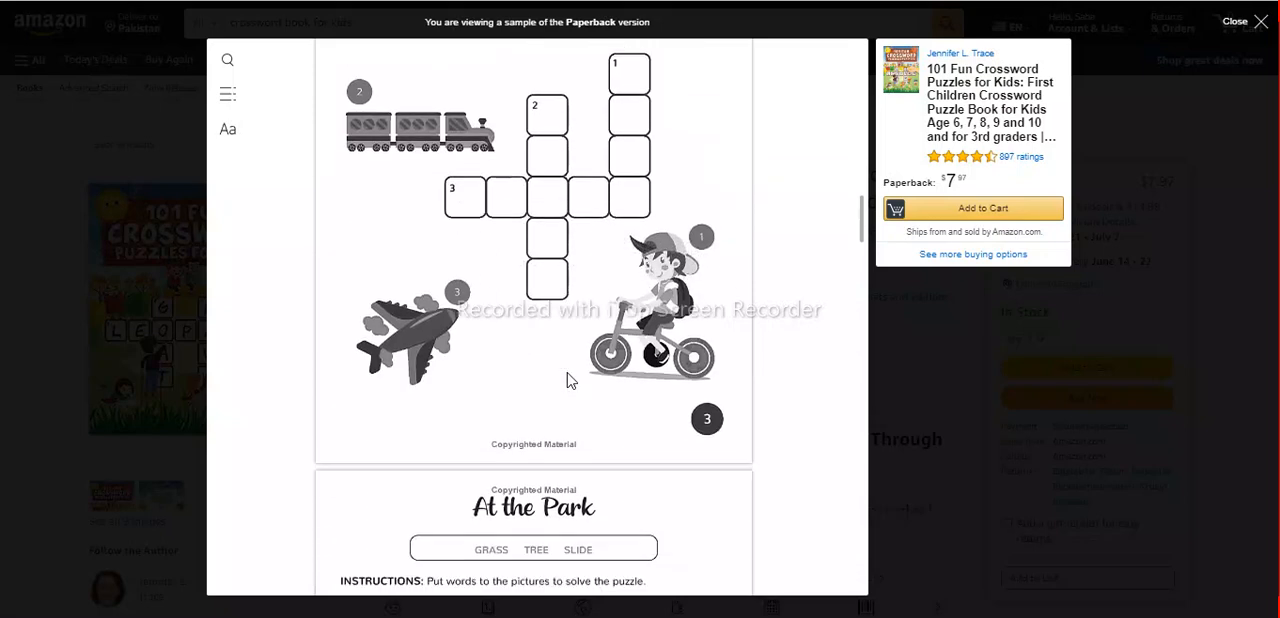
scroll(568, 378, "up", 3)
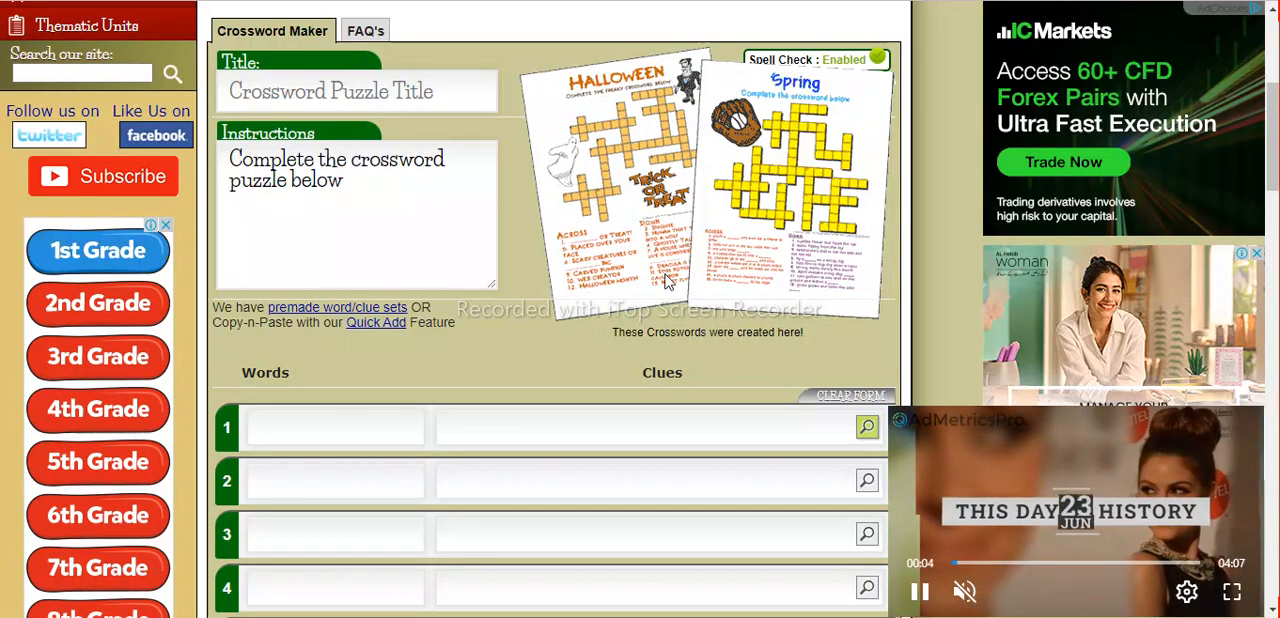
Return to the crossword maker's form, and read the short Halloween riddles with answers in the ChatGPT conversation.
scroll(668, 283, "up", 1)
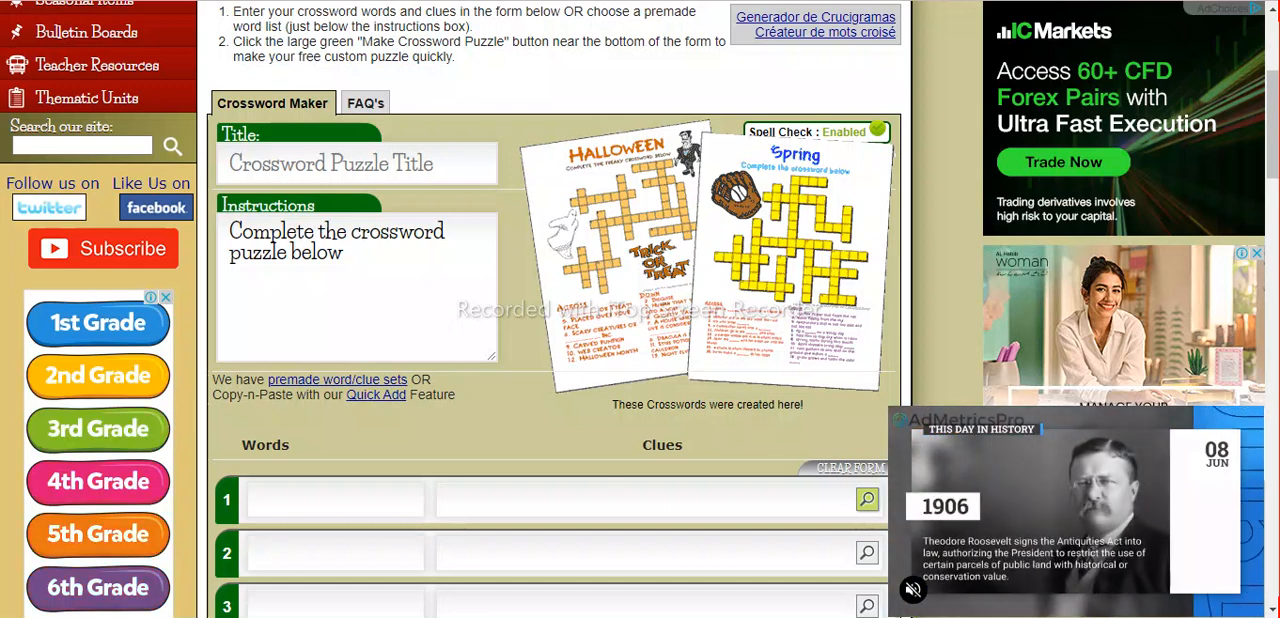
mouse_move(614, 617)
left_click(613, 555)
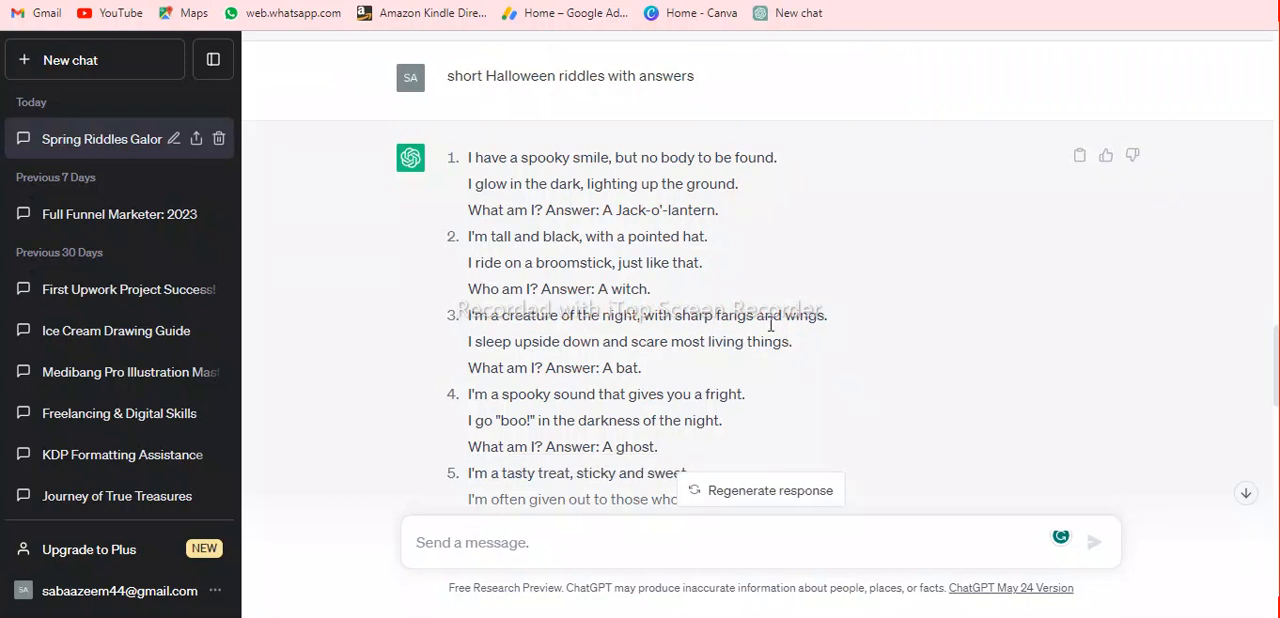
scroll(770, 324, "up", 1)
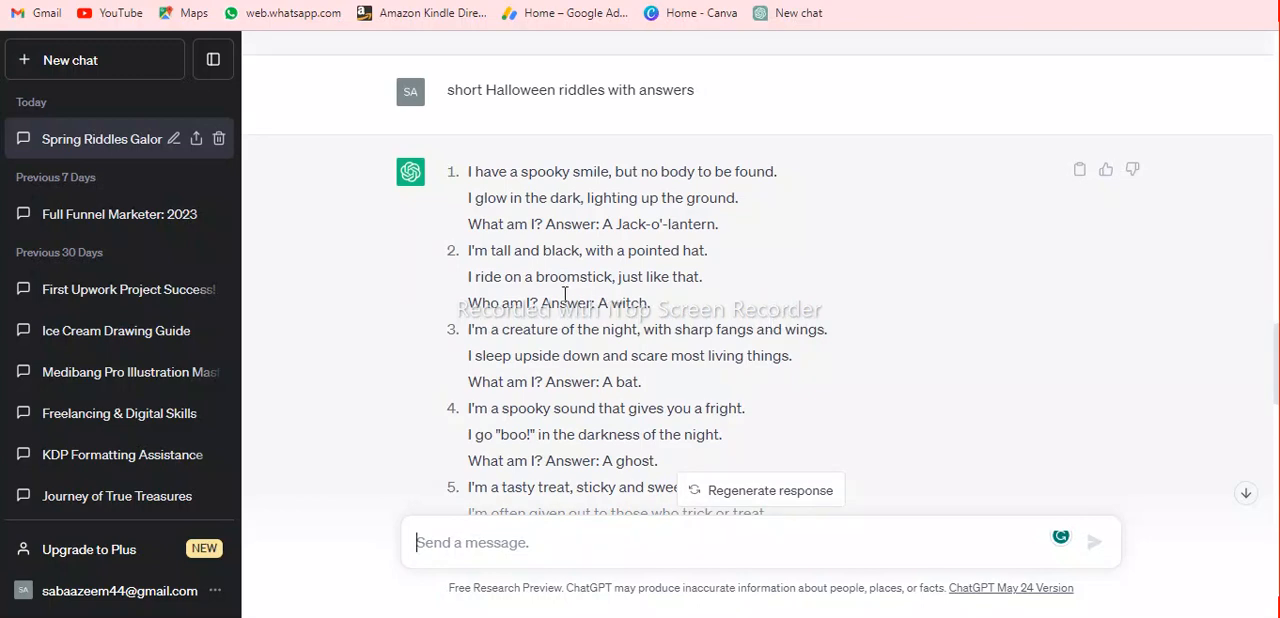
scroll(565, 293, "down", 1)
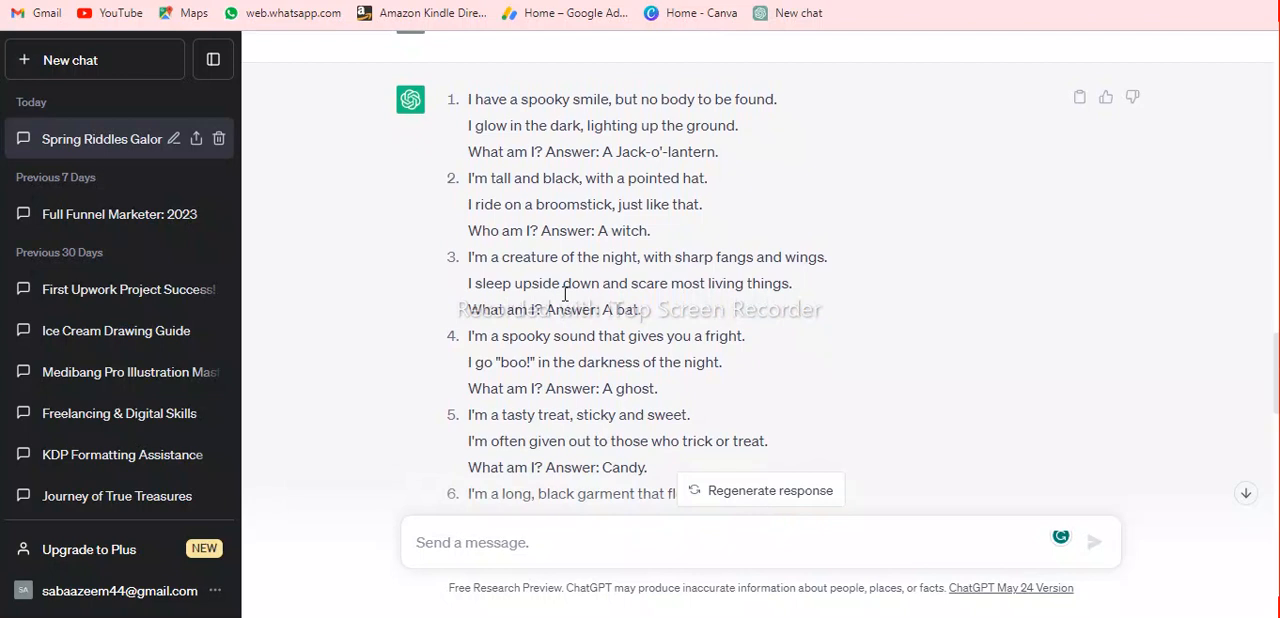
scroll(565, 293, "down", 1)
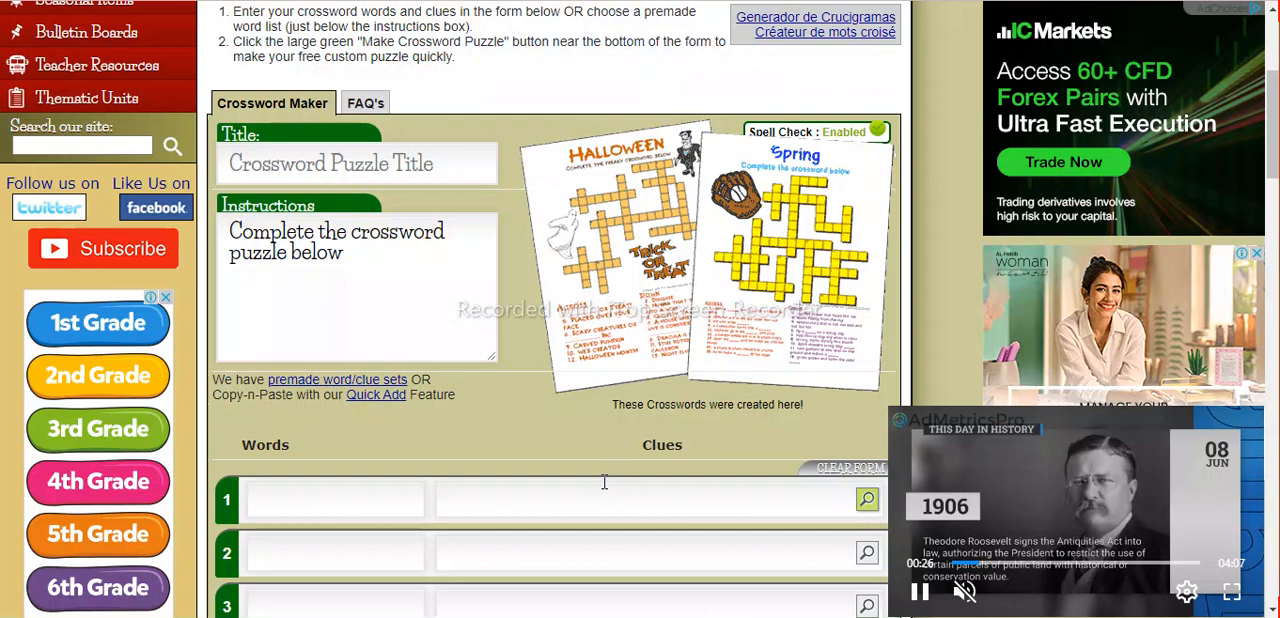
Copy "witch" from the second Halloween riddle's answer in ChatGPT into word 1 of the crossword maker's form.
scroll(600, 480, "down", 1)
scroll(604, 481, "down", 3)
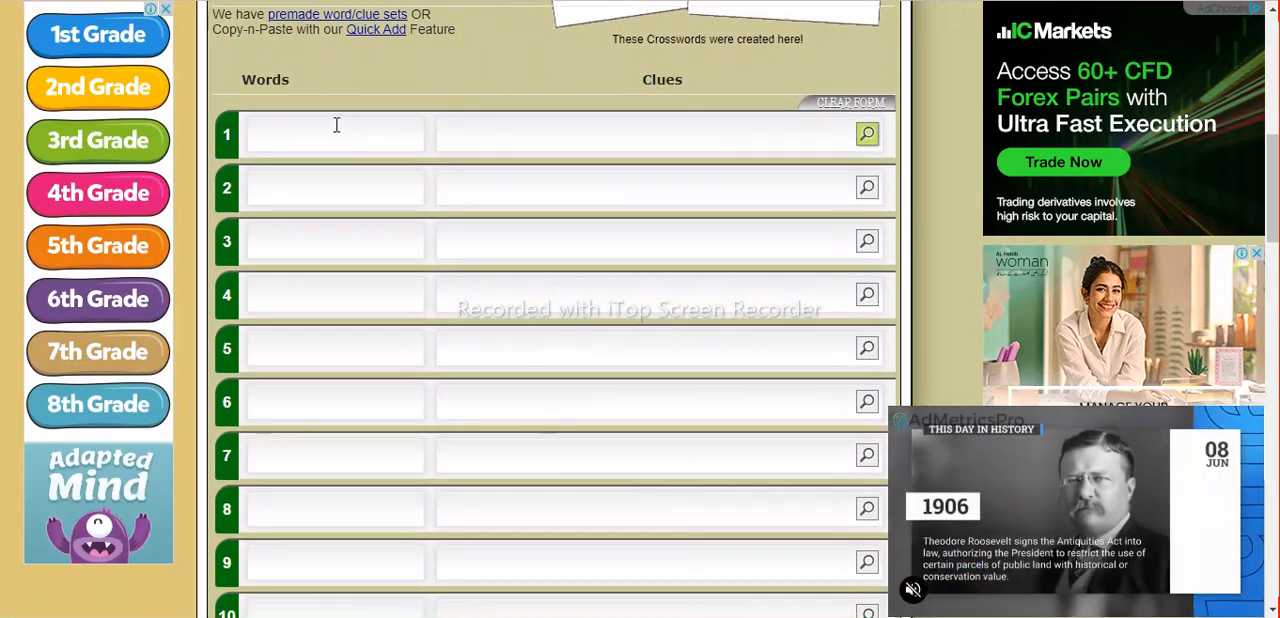
left_click(337, 124)
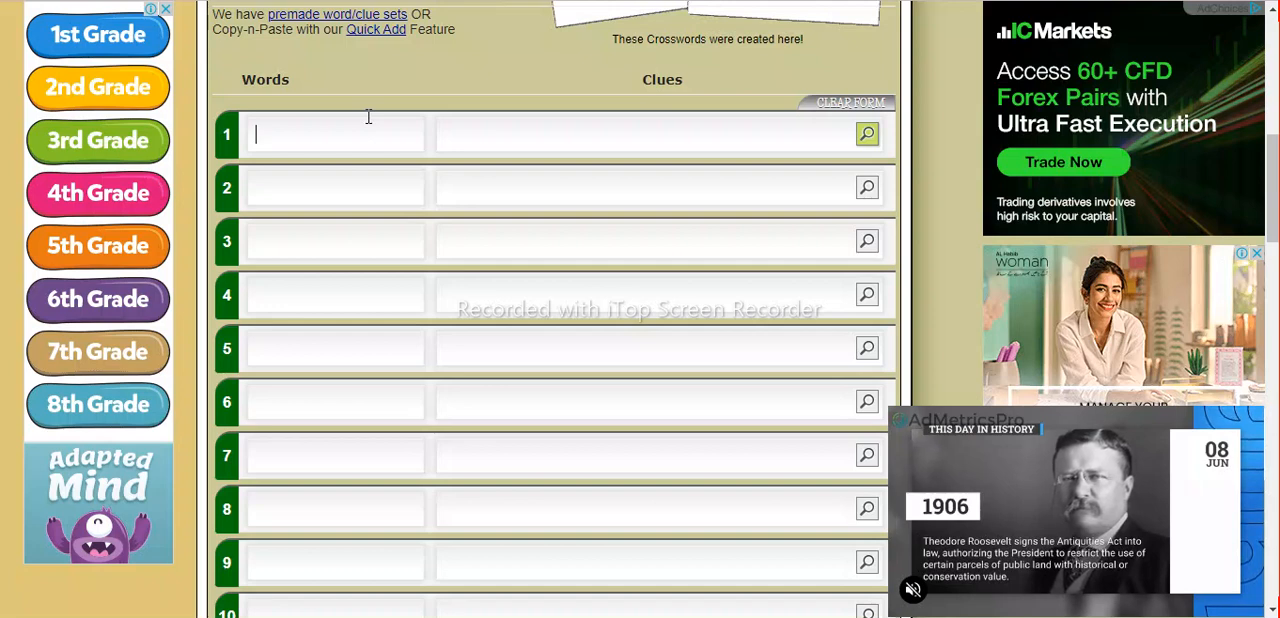
left_click(531, 134)
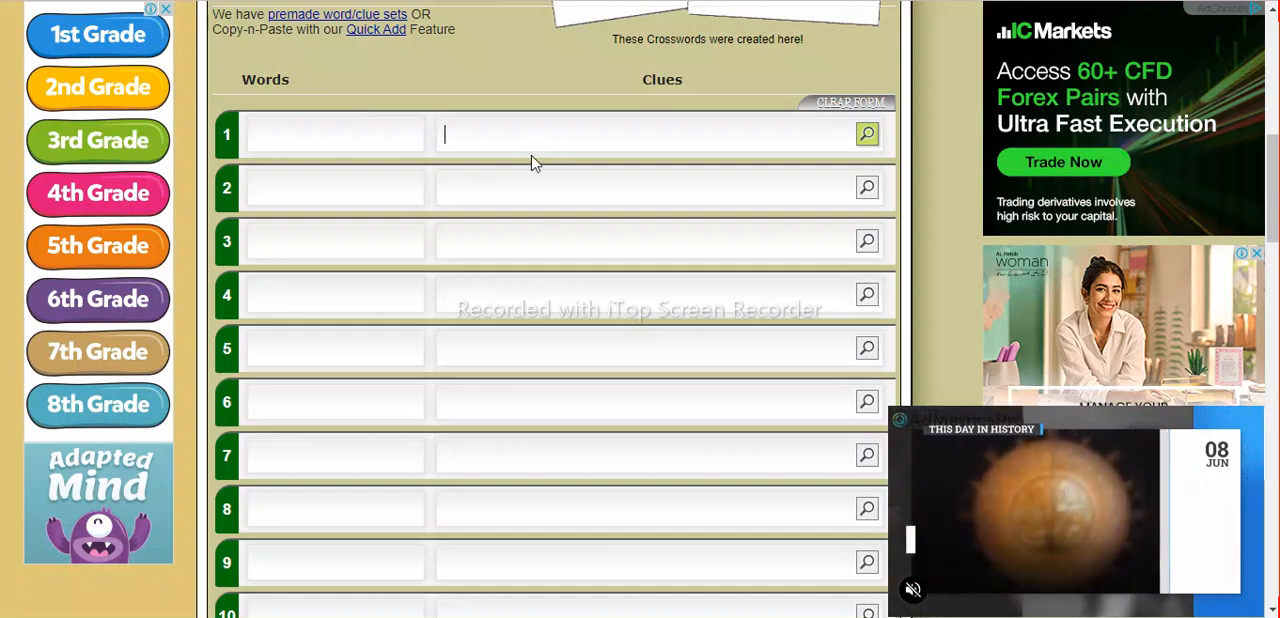
mouse_move(613, 616)
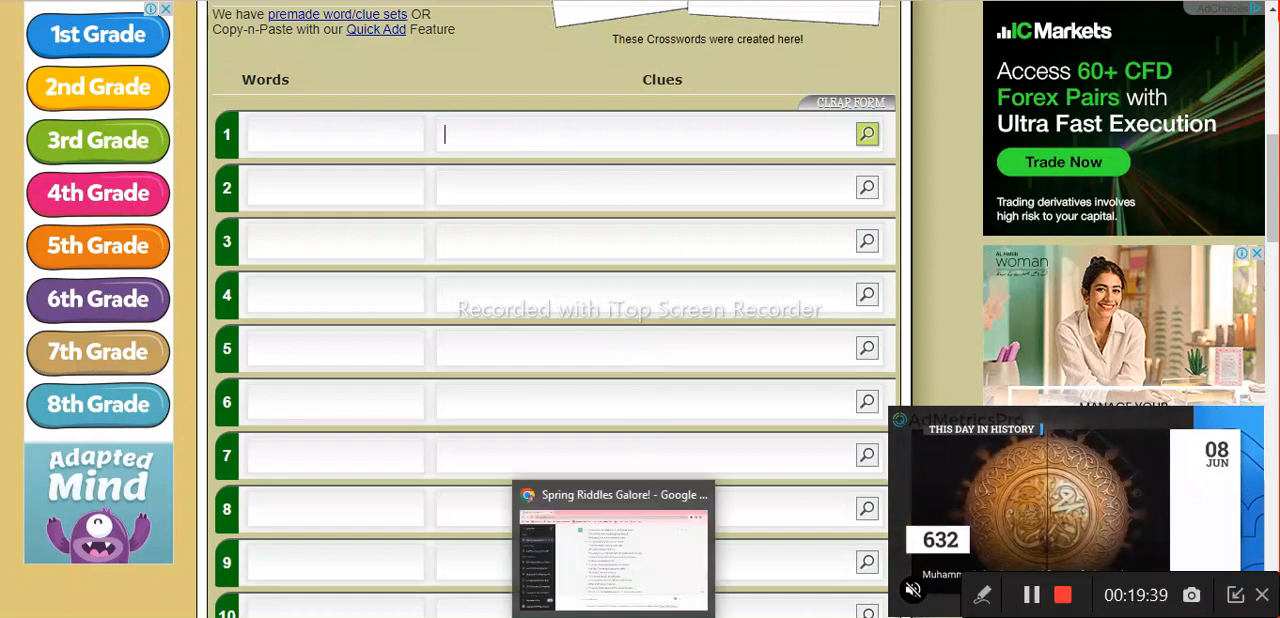
left_click(613, 550)
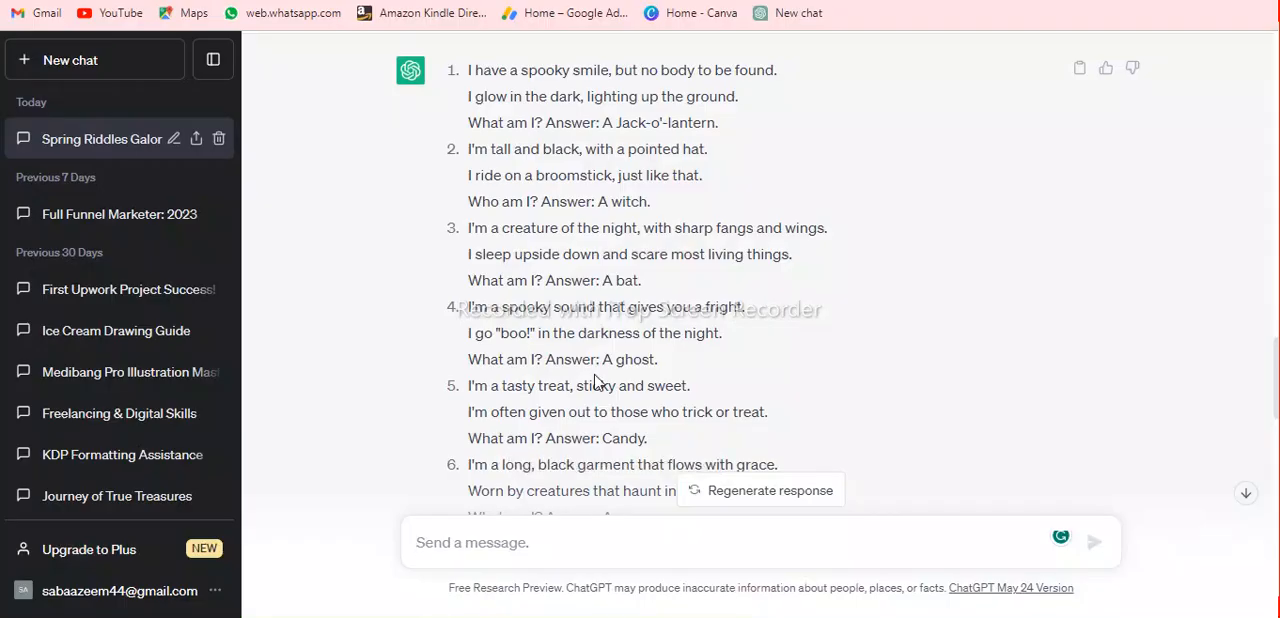
double_click(631, 204)
key("ctrl+c")
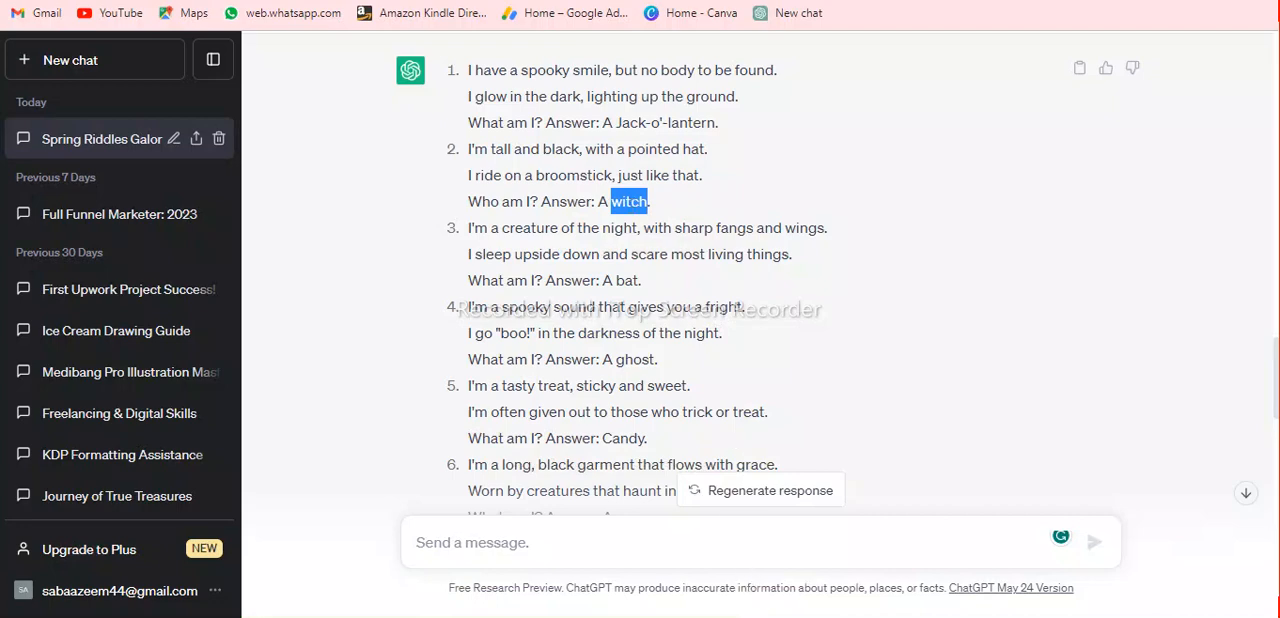
left_click(755, 616)
left_click(364, 137)
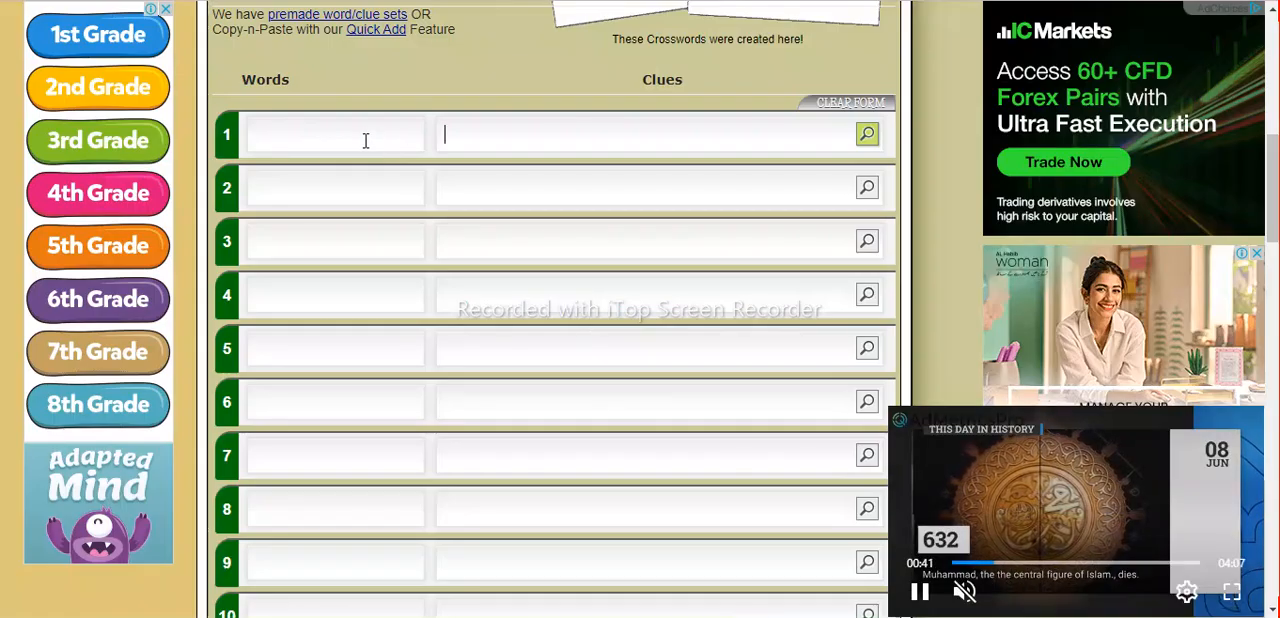
key("ctrl+v")
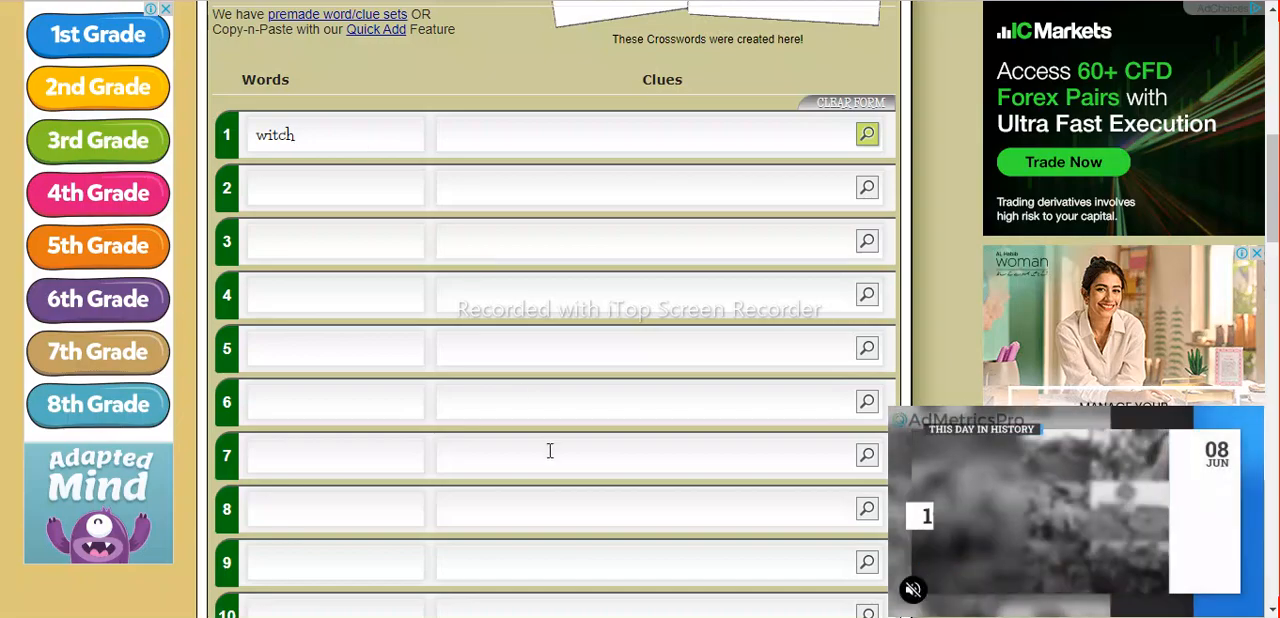
Copy the witch riddle from "I'm tall and black, with a pointed hat" through "Who am I" into the clue for word 1.
left_click(680, 616)
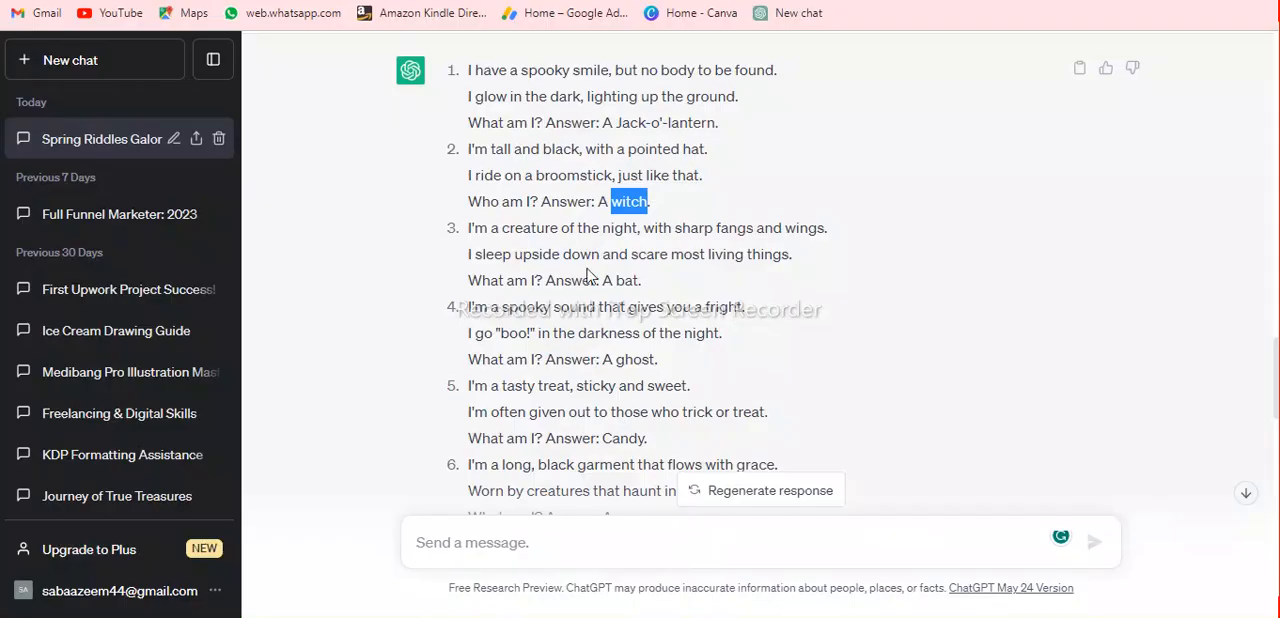
left_click_drag(470, 150, 530, 201)
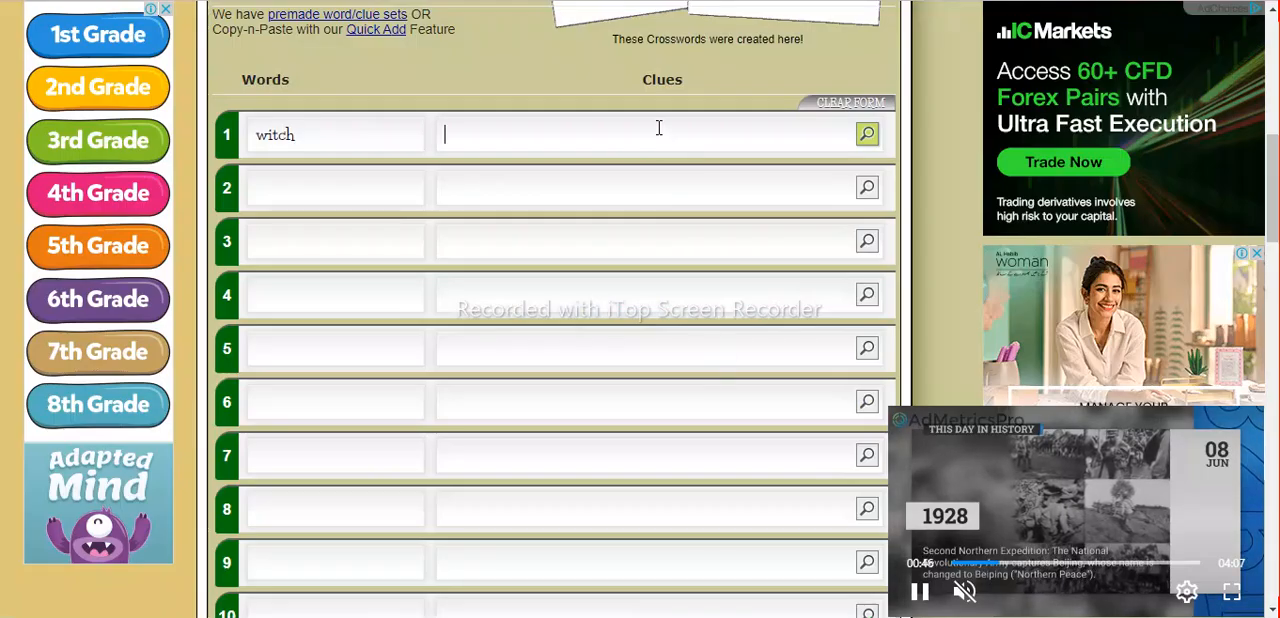
type("a pointed hat. I ride on a broomstick, just like that. Who am I")
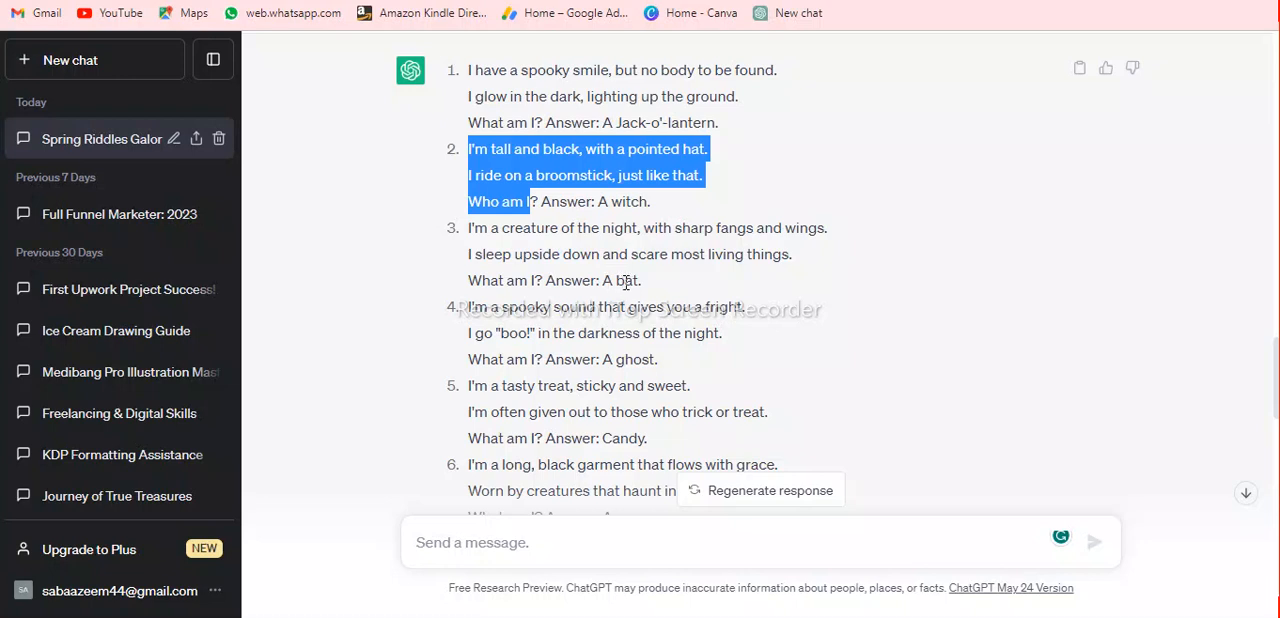
Copy "bat" from the third Halloween riddle's answer in ChatGPT into word 2 of the crossword maker's form.
double_click(626, 281)
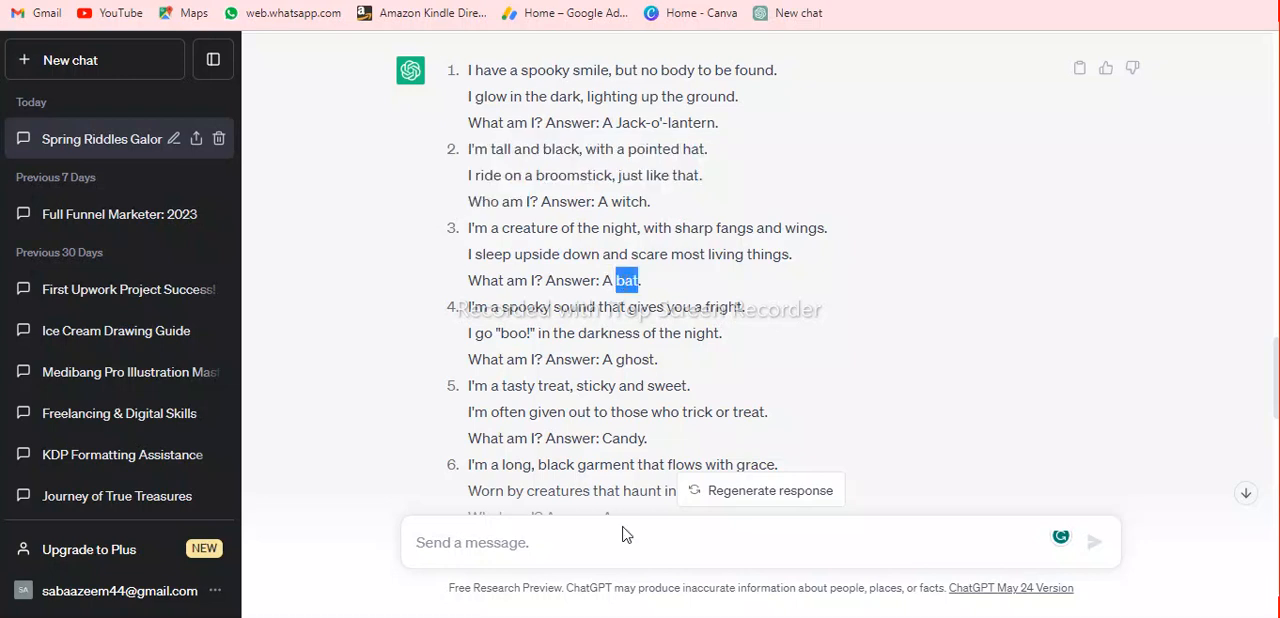
left_click(572, 617)
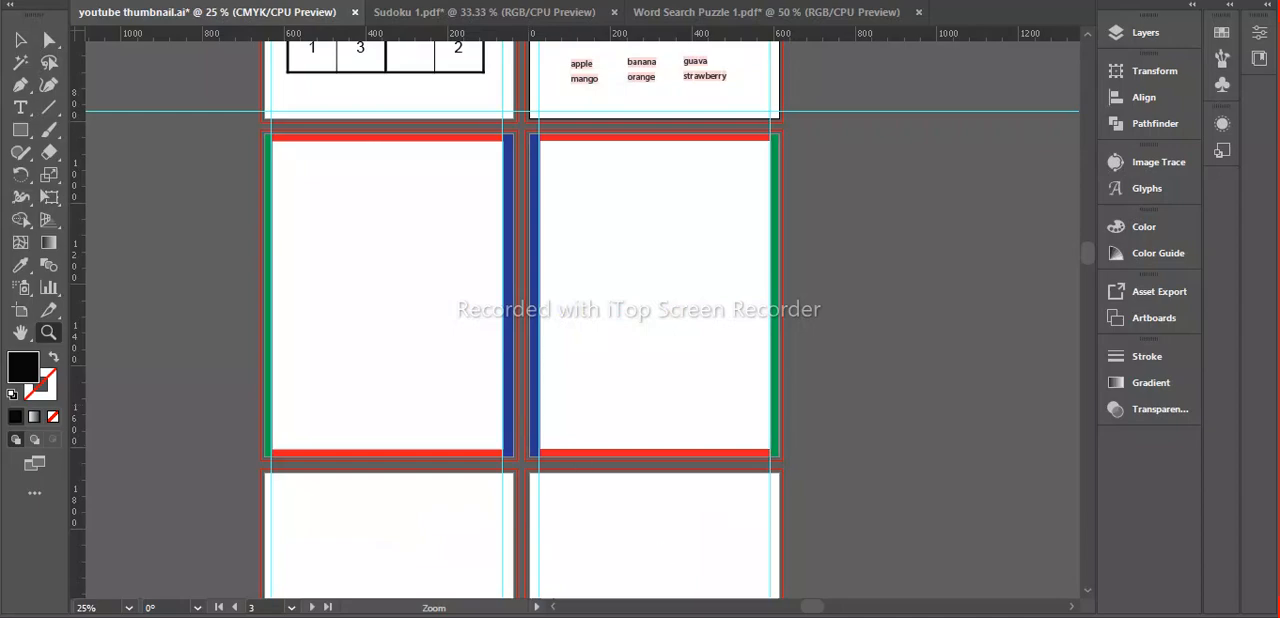
left_click(660, 617)
left_click(340, 189)
type("bat")
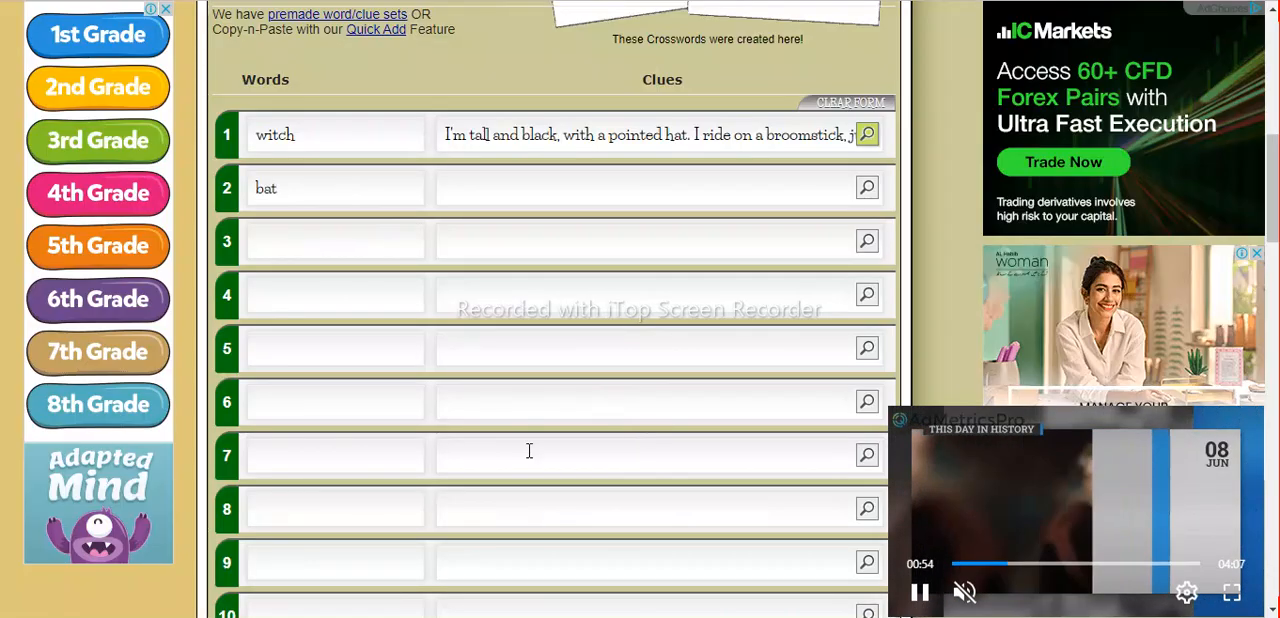
Copy the bat riddle from "I'm a creature of the night" through "What am I" into the clue for word 2.
mouse_move(614, 615)
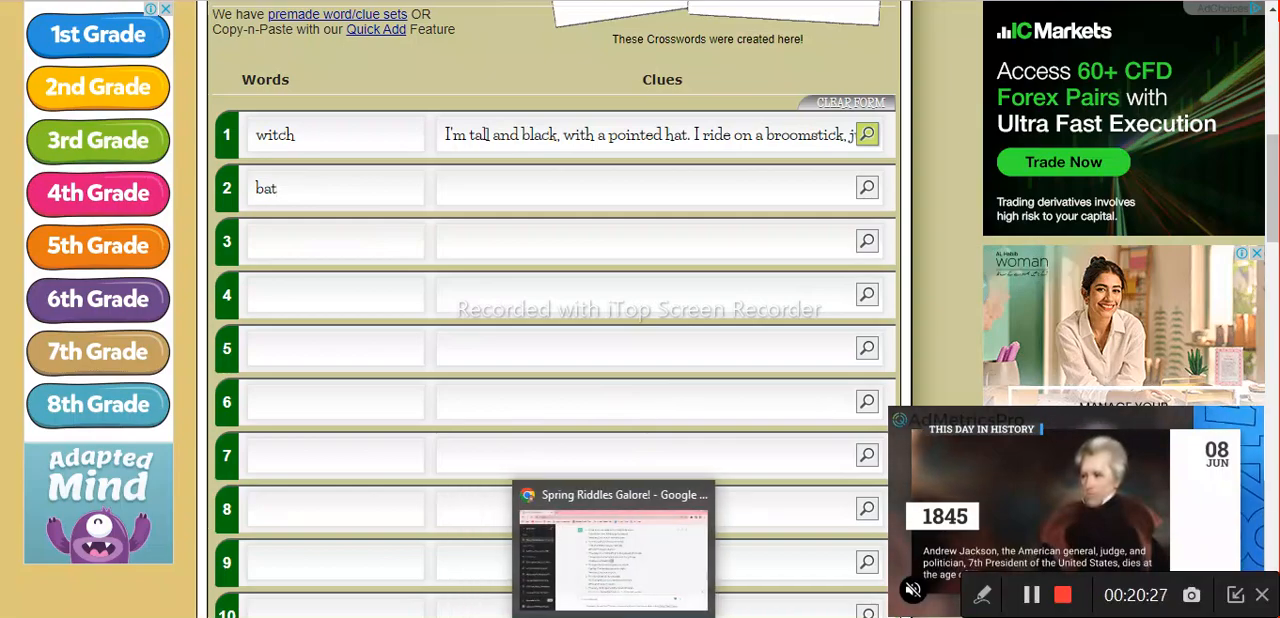
left_click(624, 490)
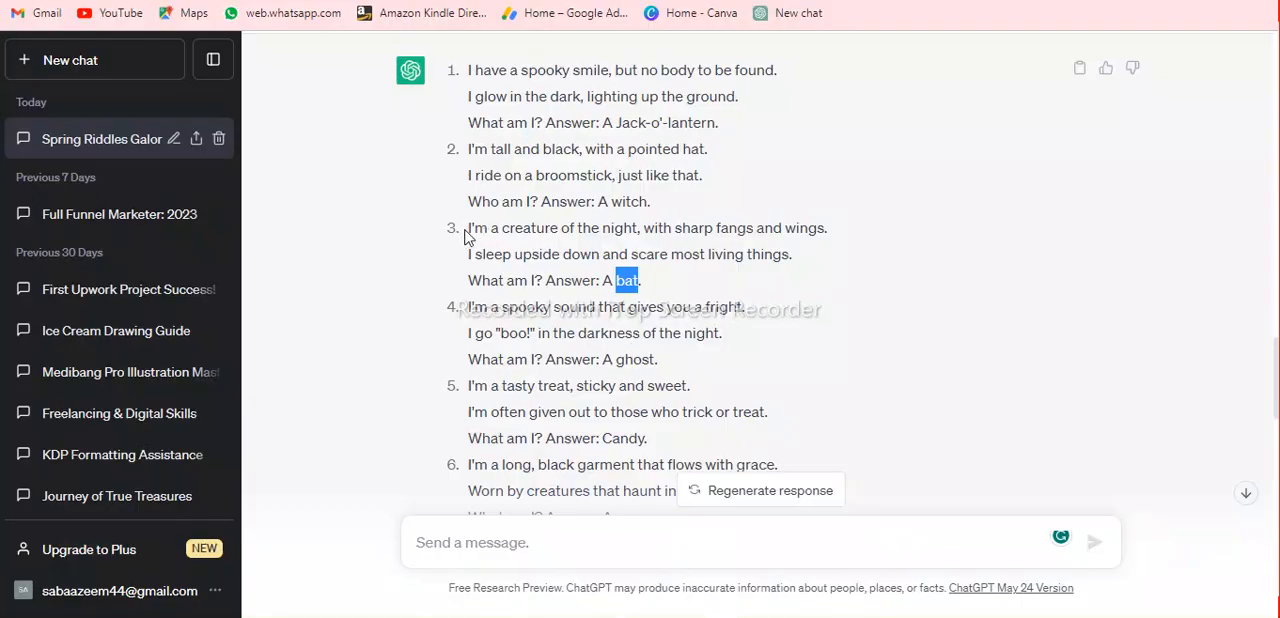
left_click_drag(469, 230, 538, 279)
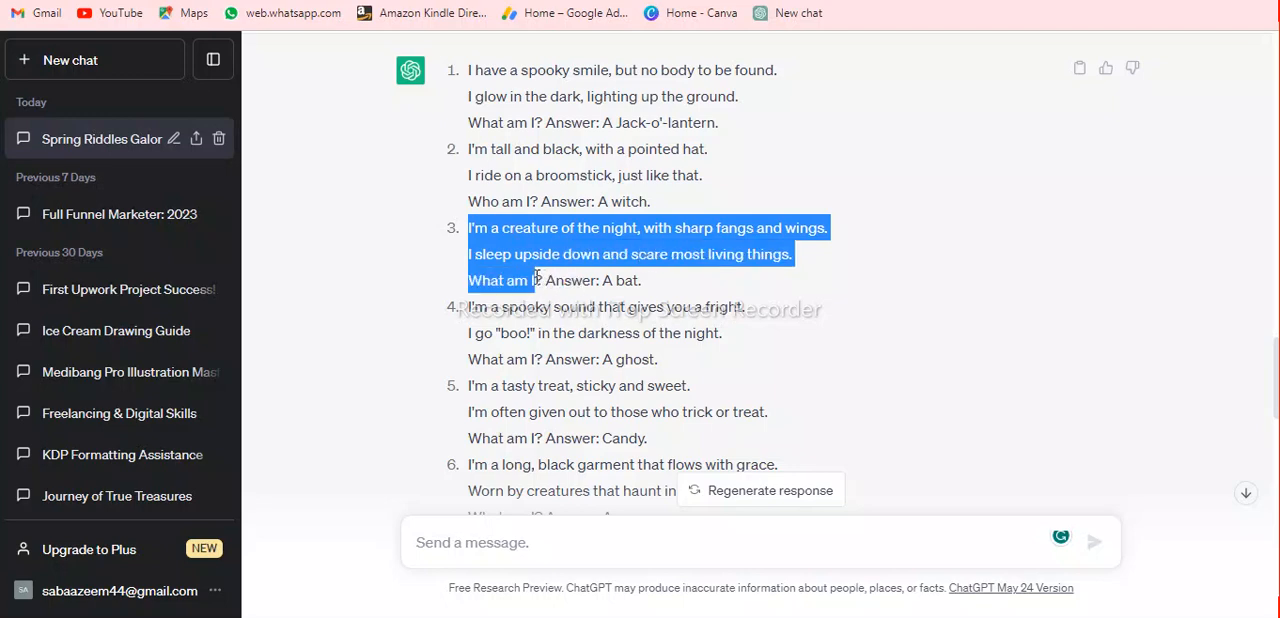
key("alt+Tab")
left_click(624, 191)
key("ctrl+v")
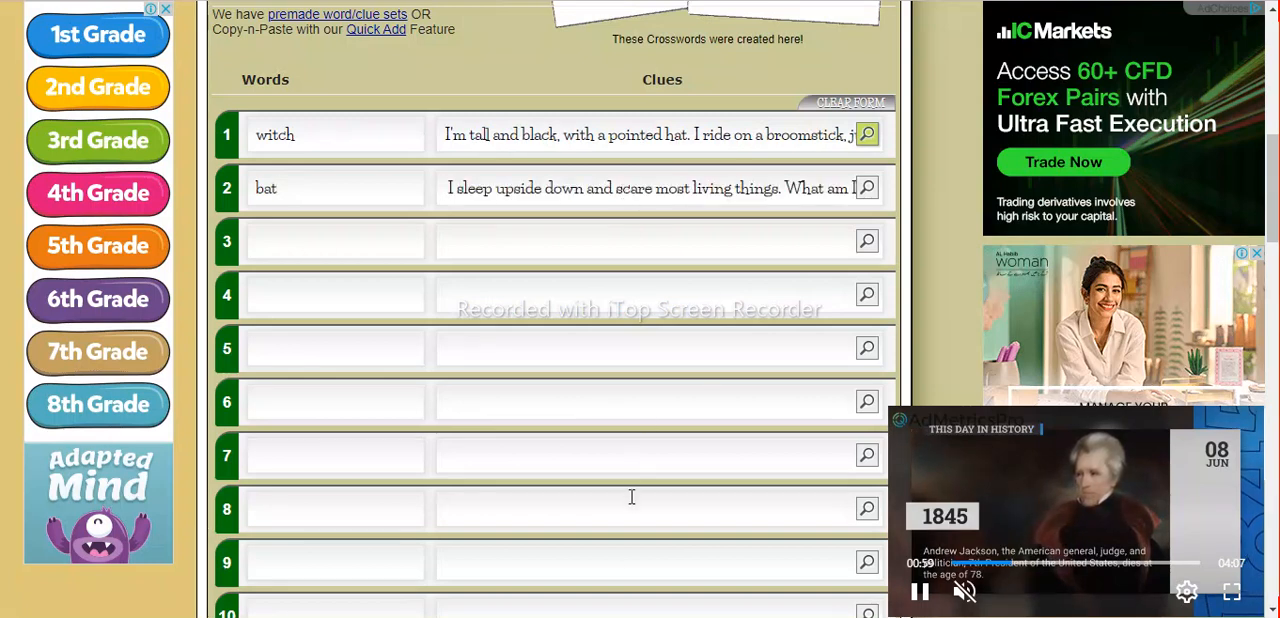
Copy the two lines of riddle 9, "I'm a creepy crawly with many legs to roam" through "even in their home.", into the clue for word 3.
left_click(613, 612)
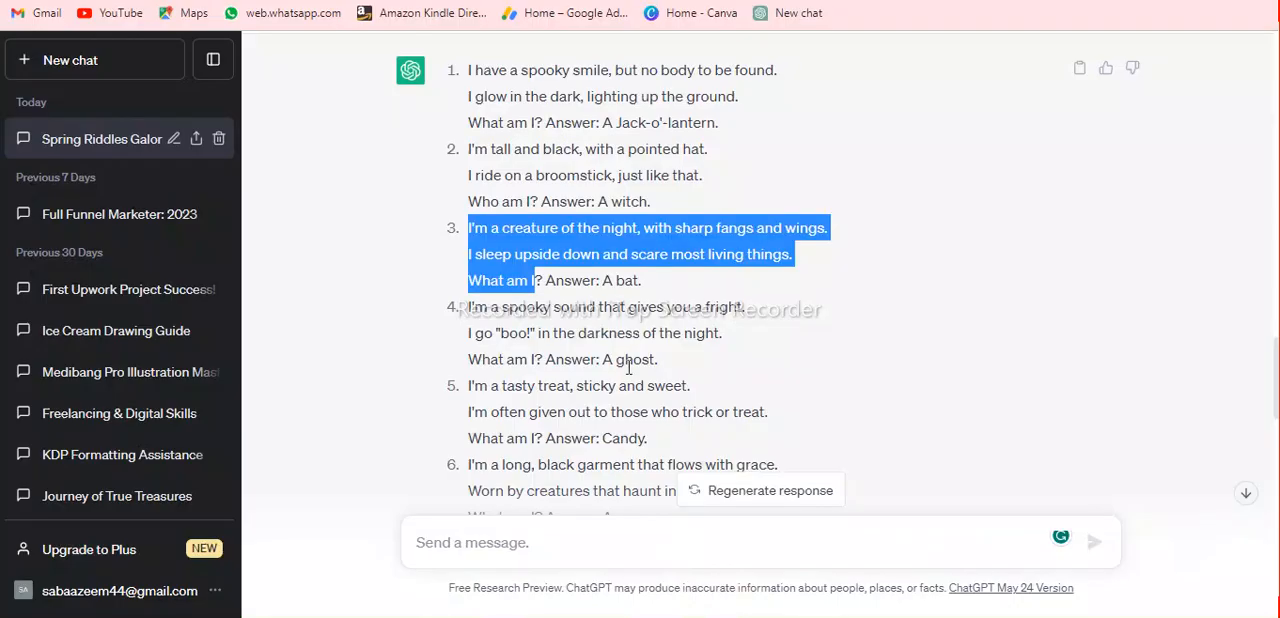
scroll(628, 367, "down", 3)
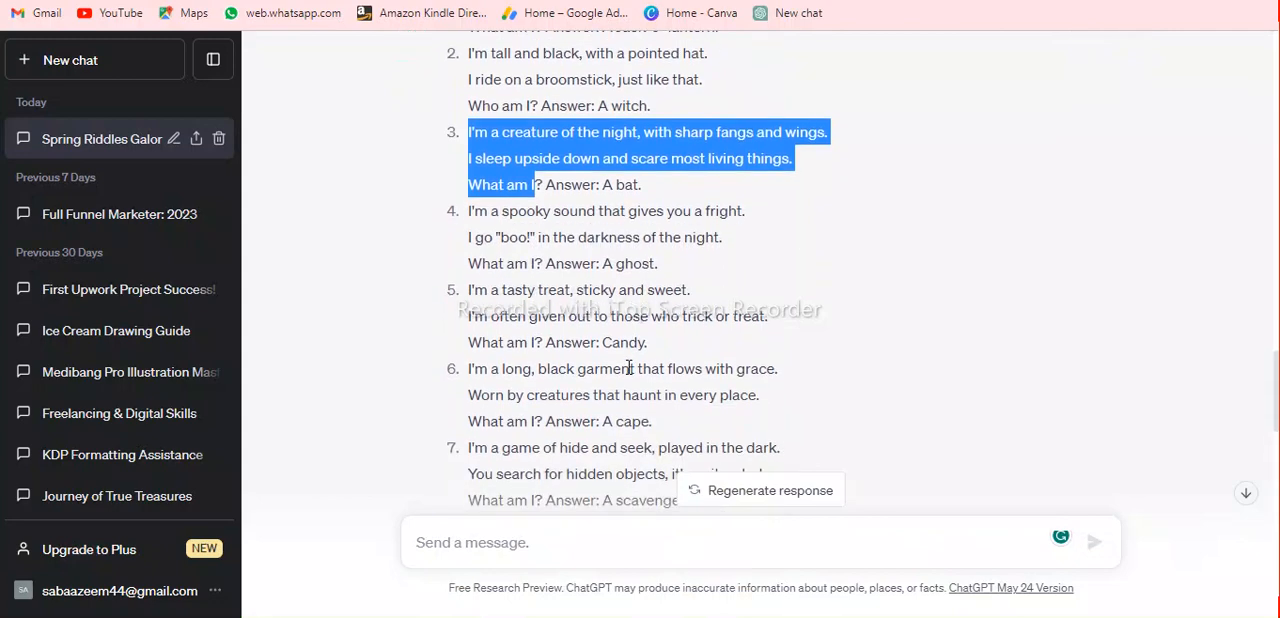
scroll(628, 367, "down", 1)
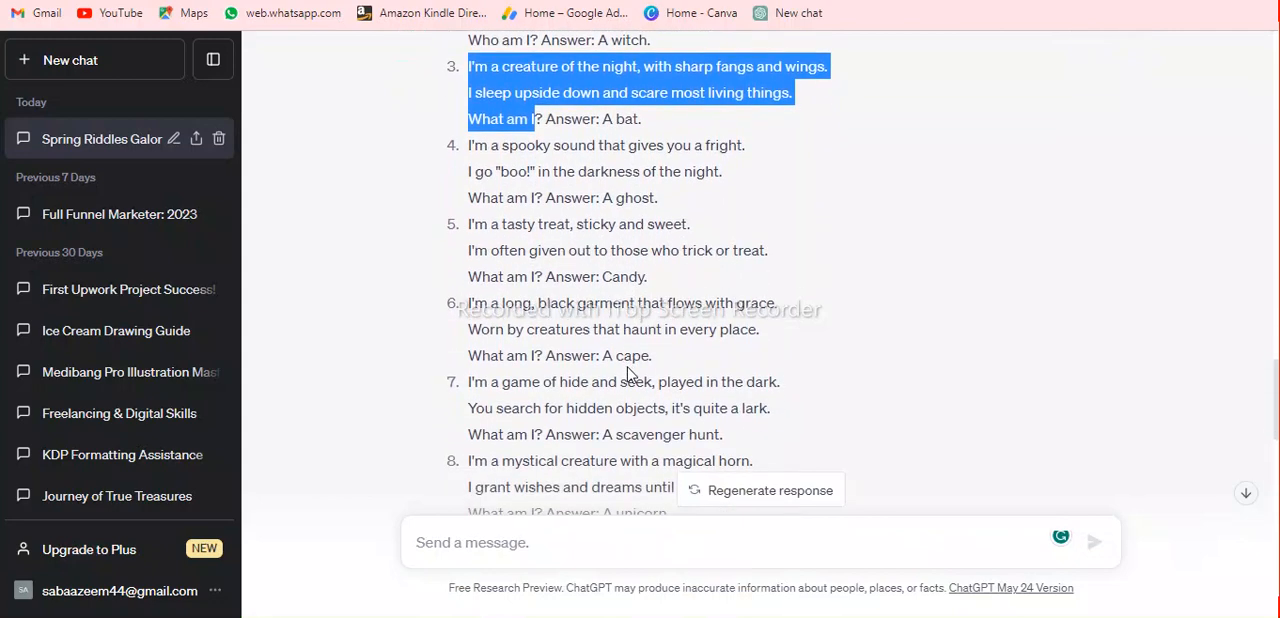
scroll(628, 373, "down", 2)
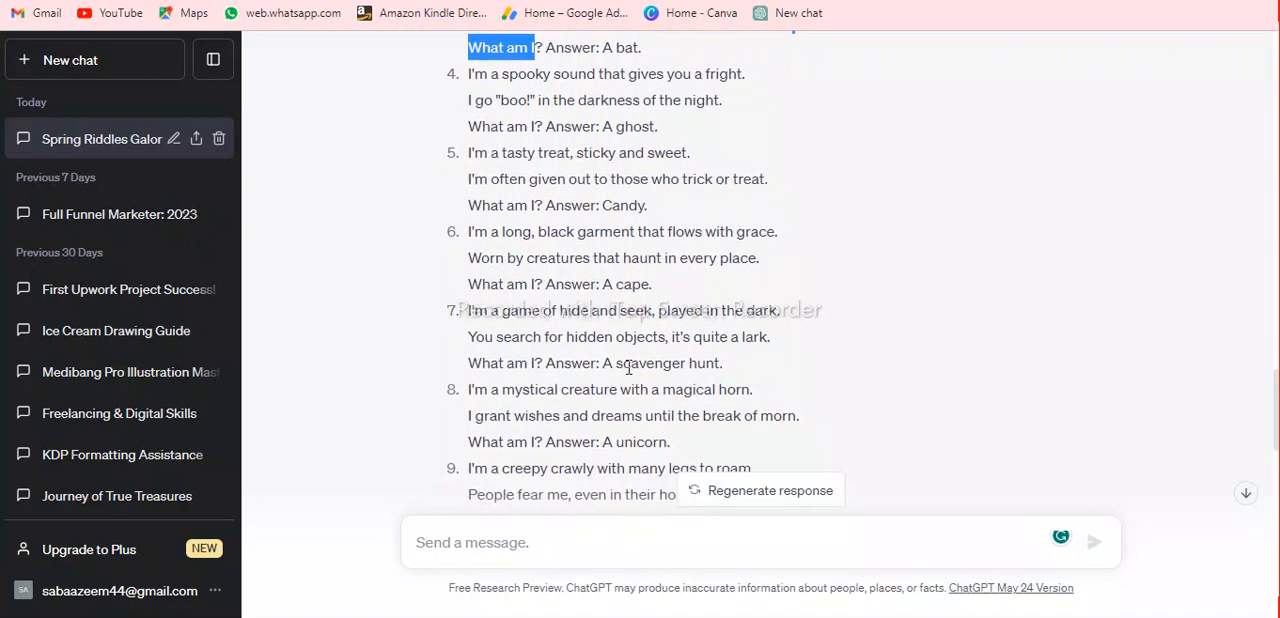
scroll(628, 367, "down", 2)
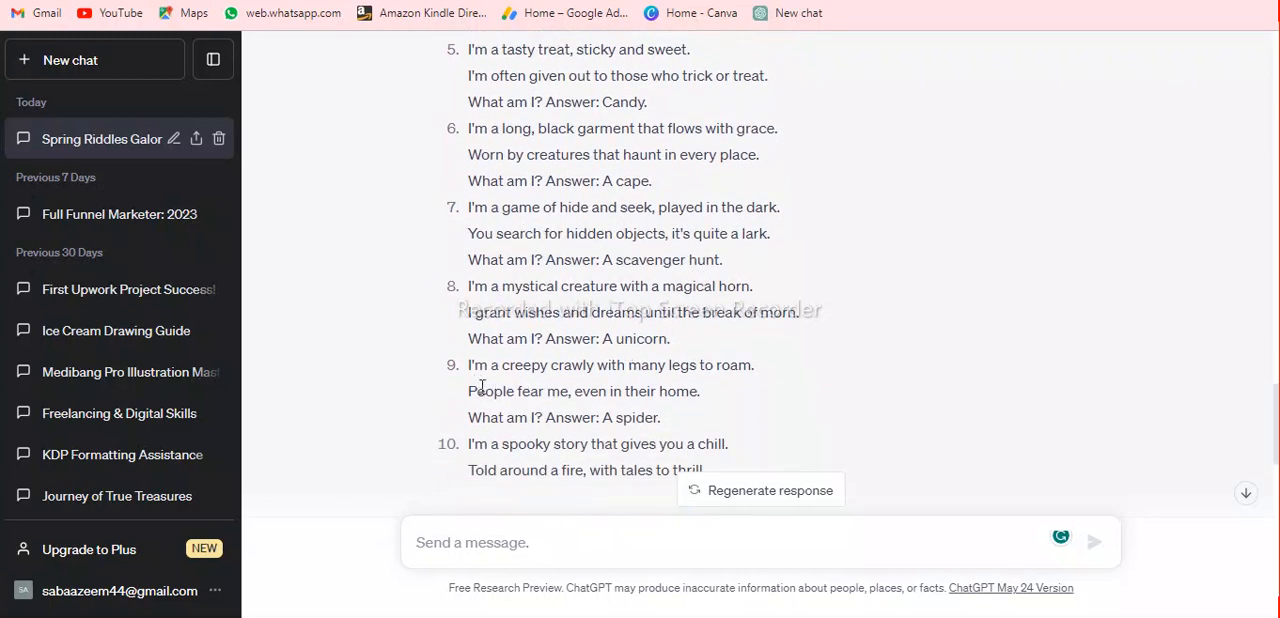
scroll(518, 422, "down", 2)
scroll(597, 360, "up", 2)
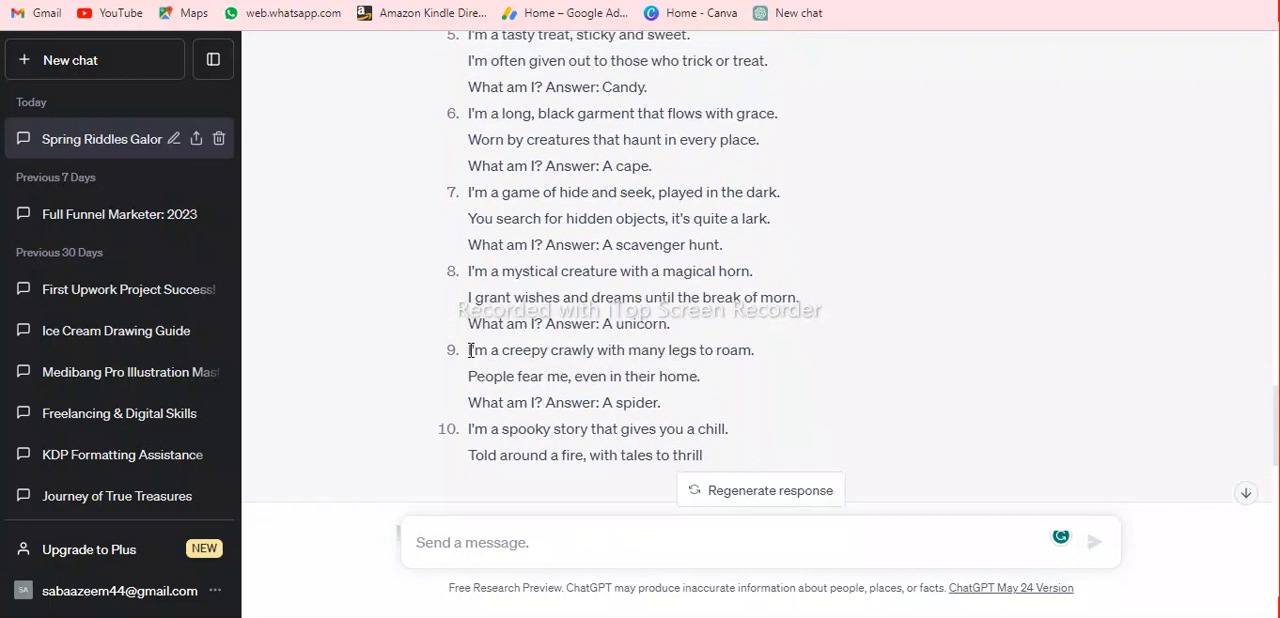
left_click_drag(470, 350, 698, 377)
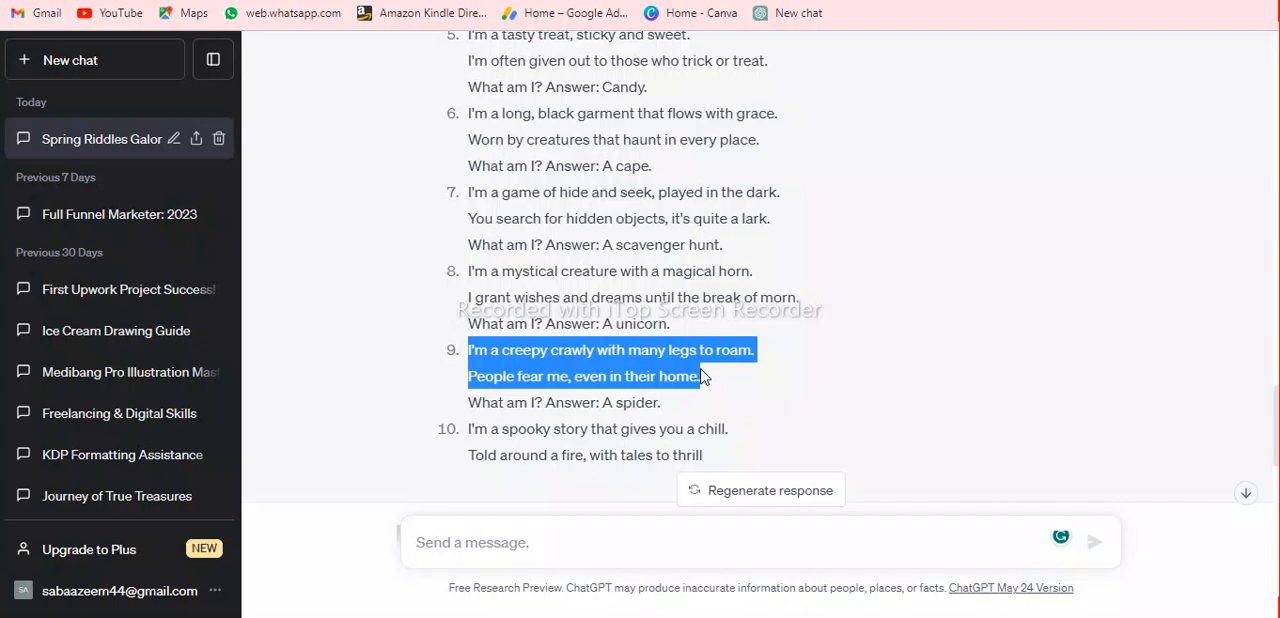
key("alt+Tab")
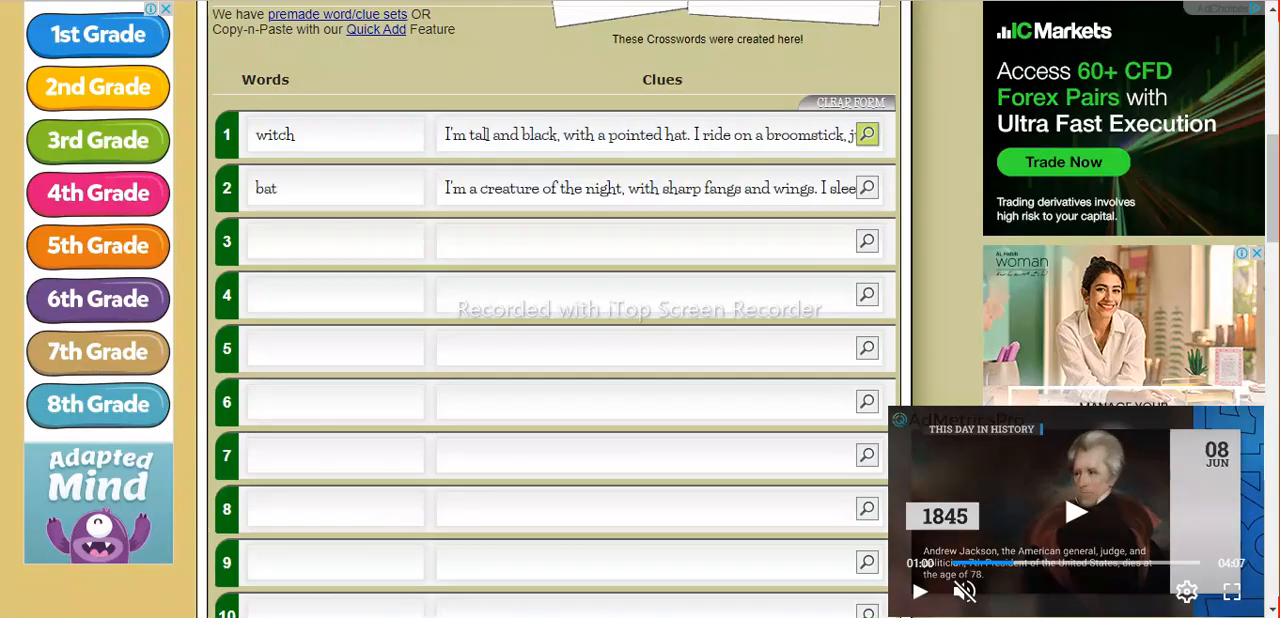
left_click(613, 243)
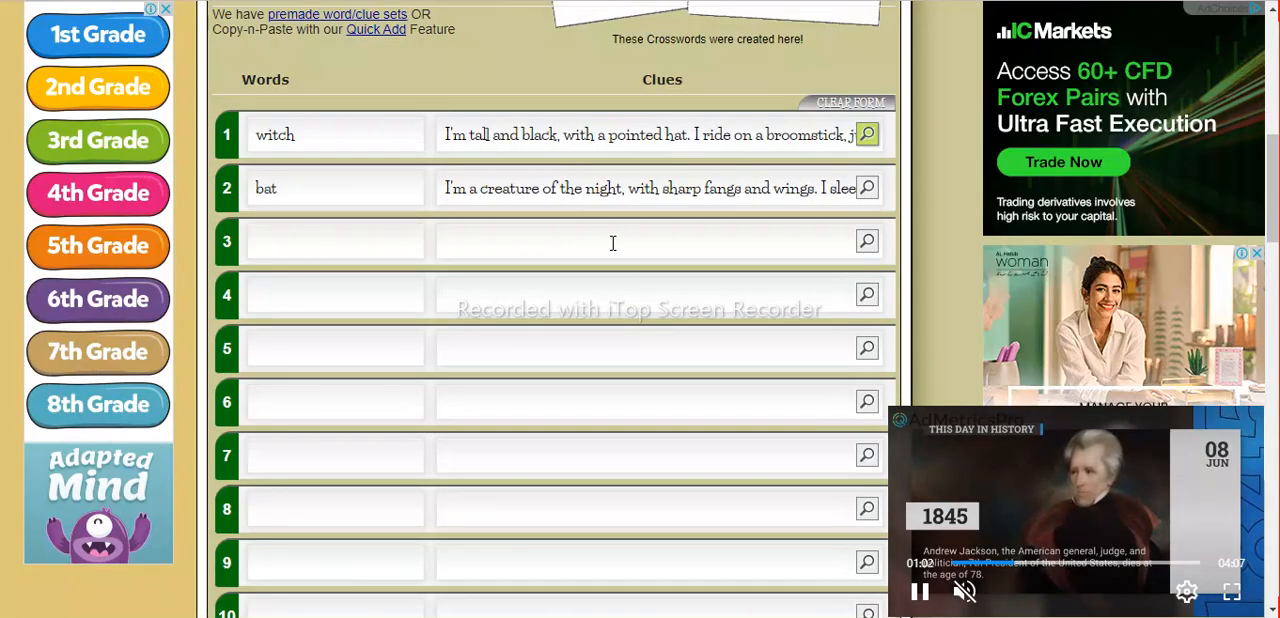
key("ctrl+v")
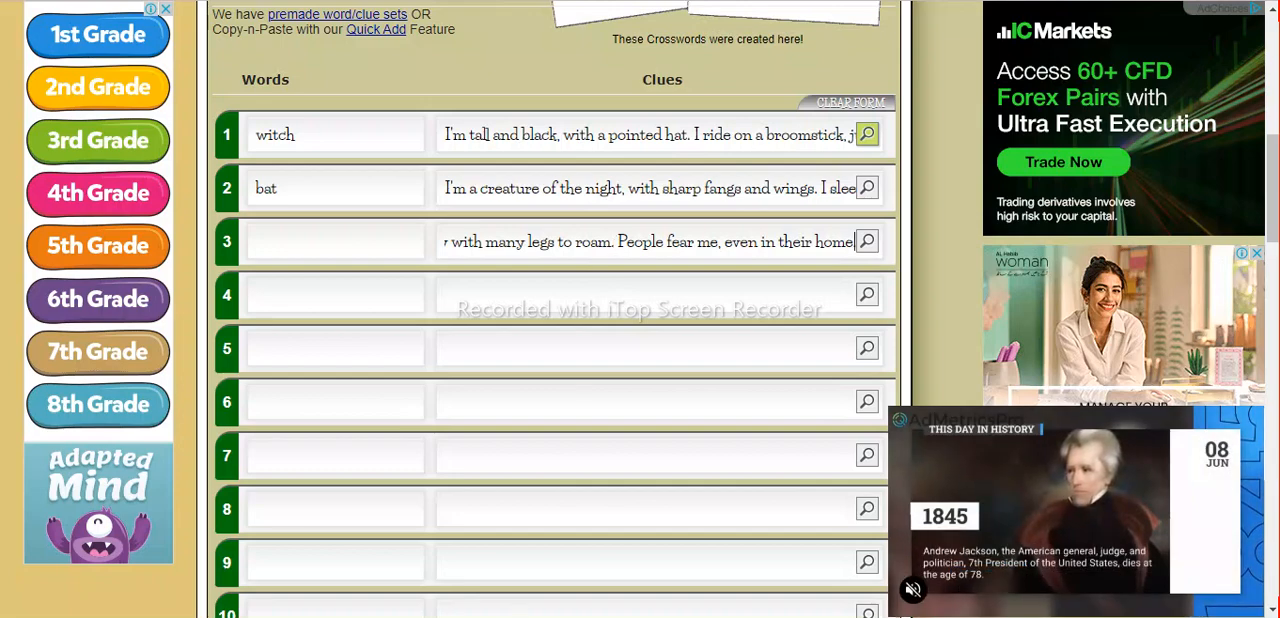
Copy "spider" from the ninth riddle's answer in ChatGPT into word 3 of the crossword maker's form.
mouse_move(613, 617)
left_click(613, 550)
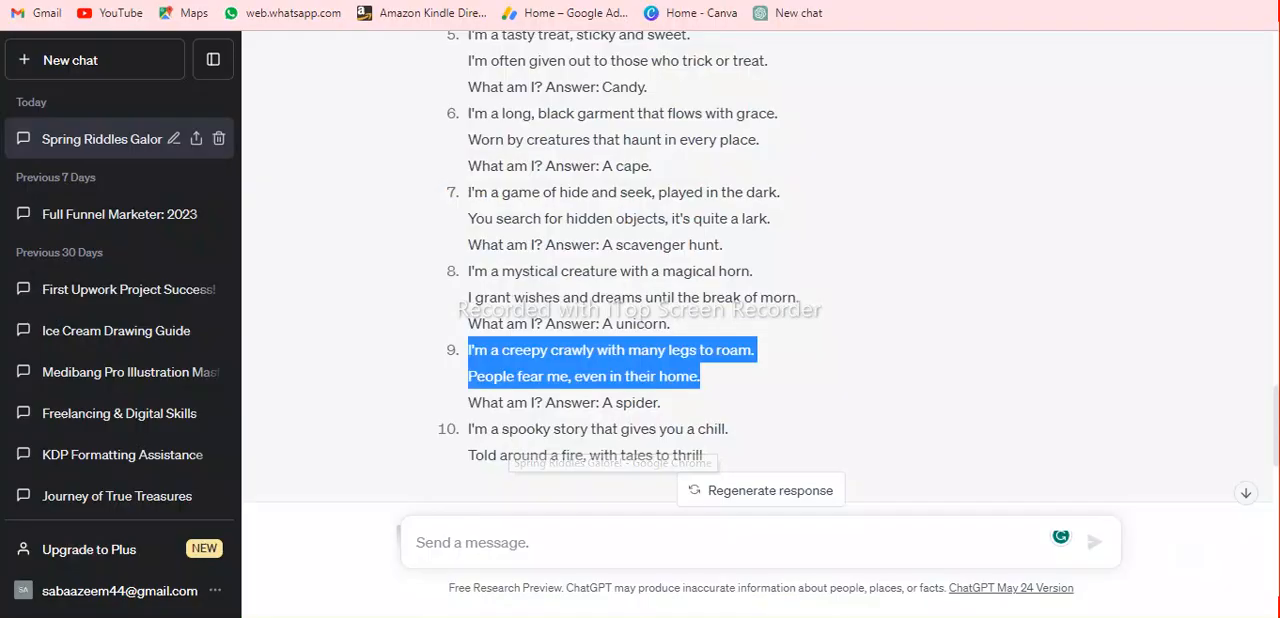
double_click(635, 402)
key("ctrl+c")
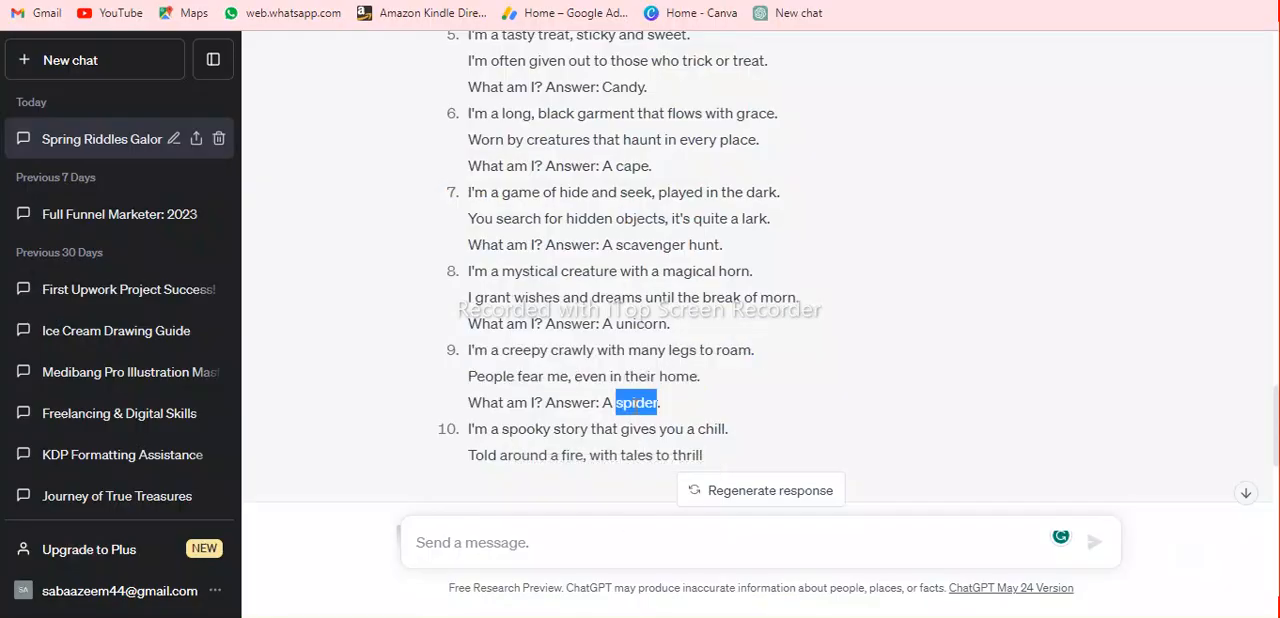
left_click(613, 617)
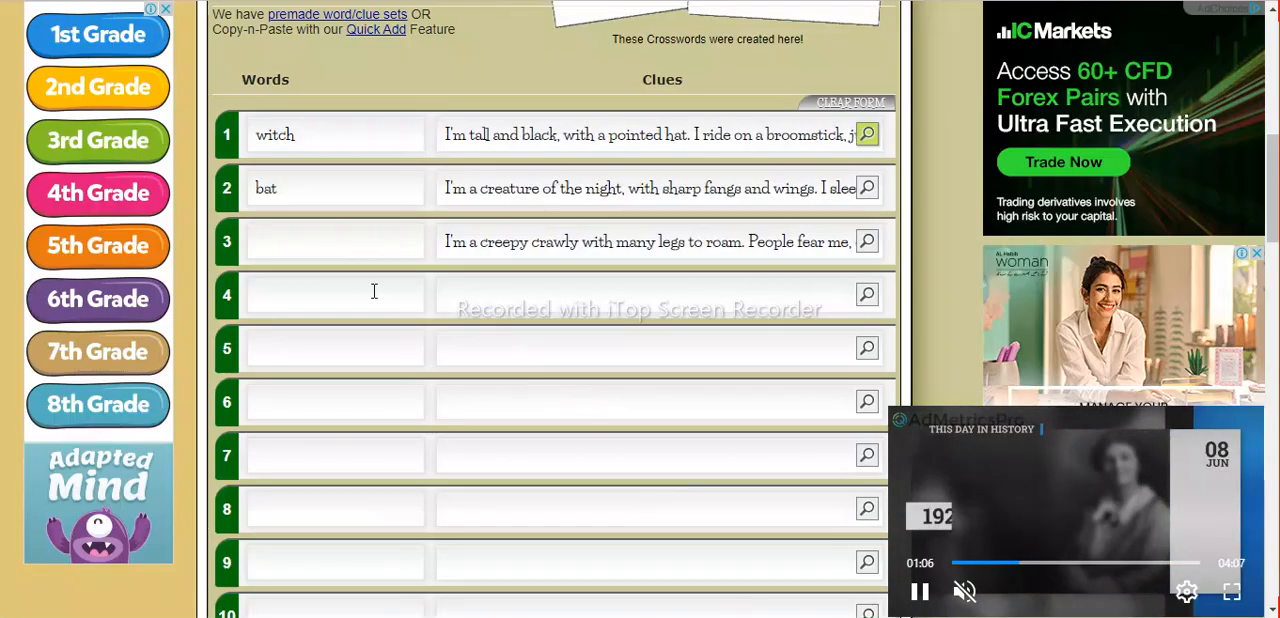
left_click(350, 245)
key("ctrl+v")
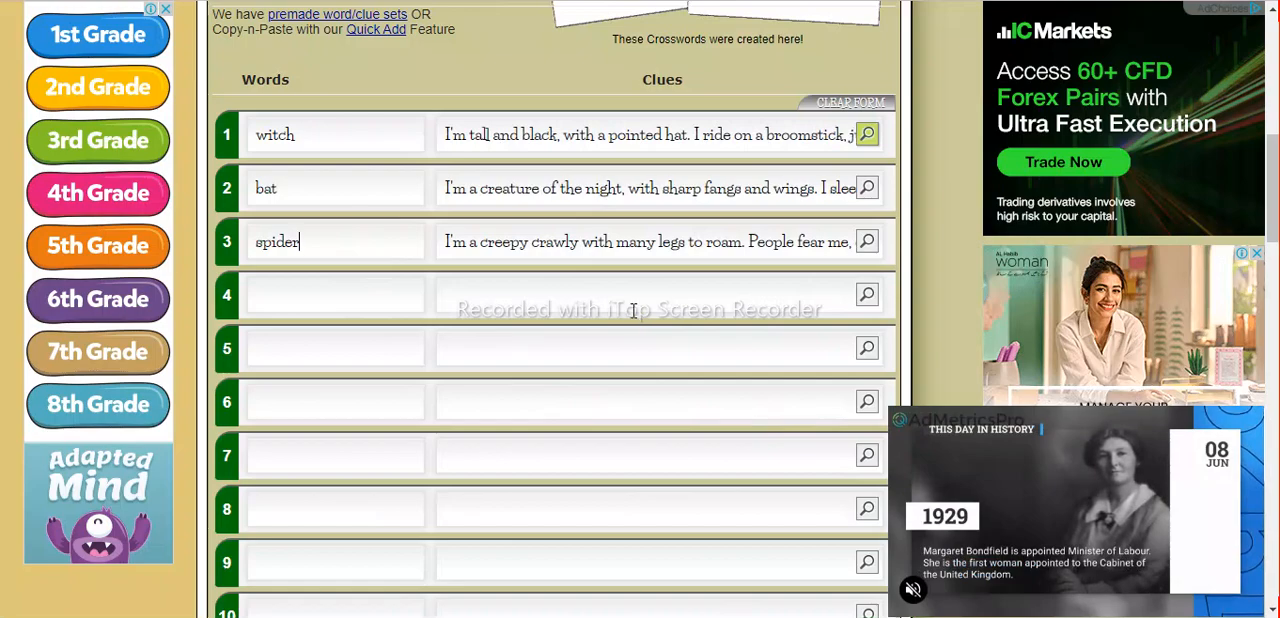
Review the entered words and clues, and examine the font choices offered below the crossword word list.
scroll(633, 311, "down", 2)
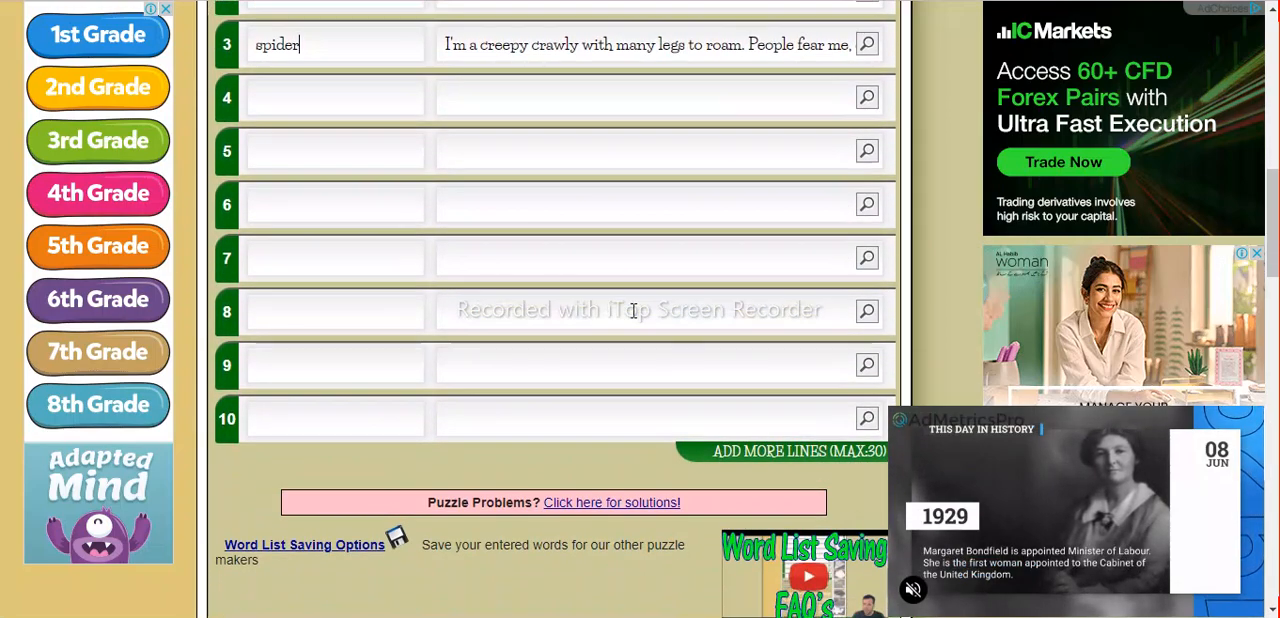
scroll(633, 311, "down", 1)
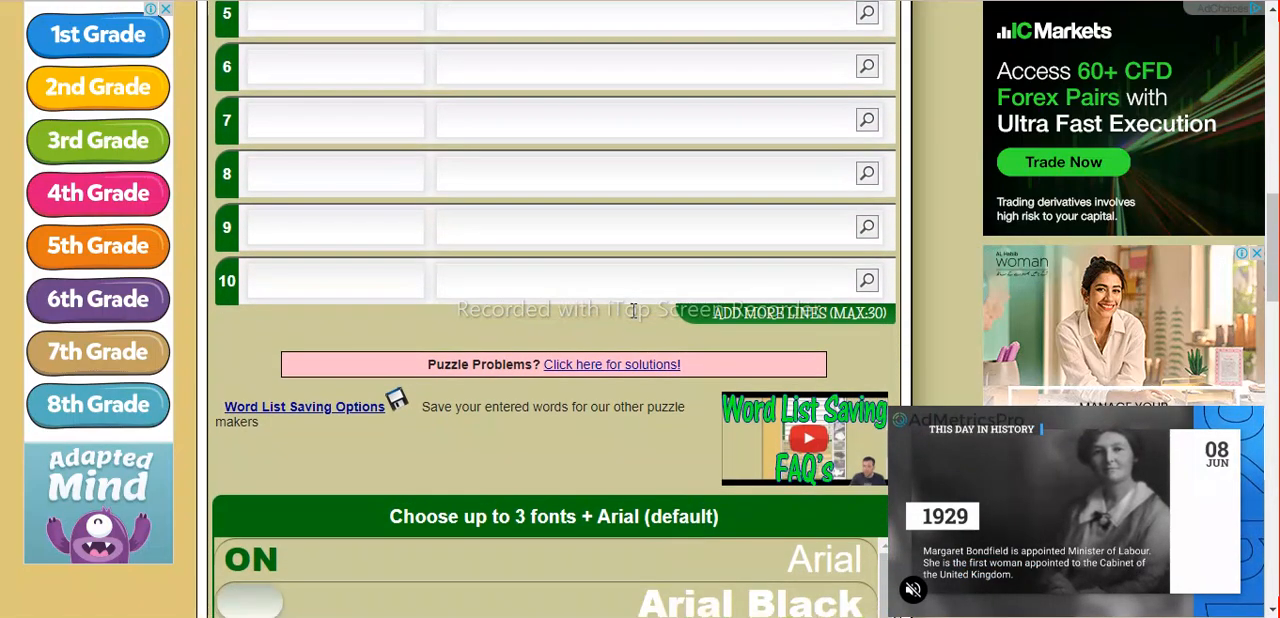
scroll(633, 311, "up", 2)
scroll(633, 311, "up", 2)
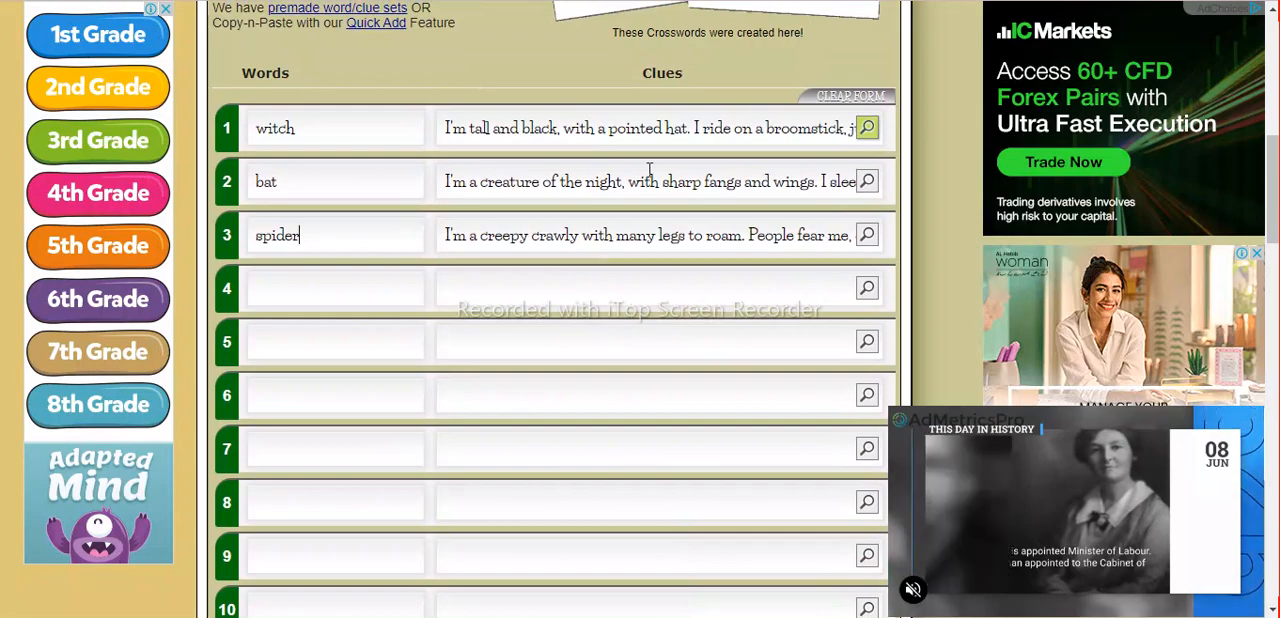
scroll(549, 380, "down", 4)
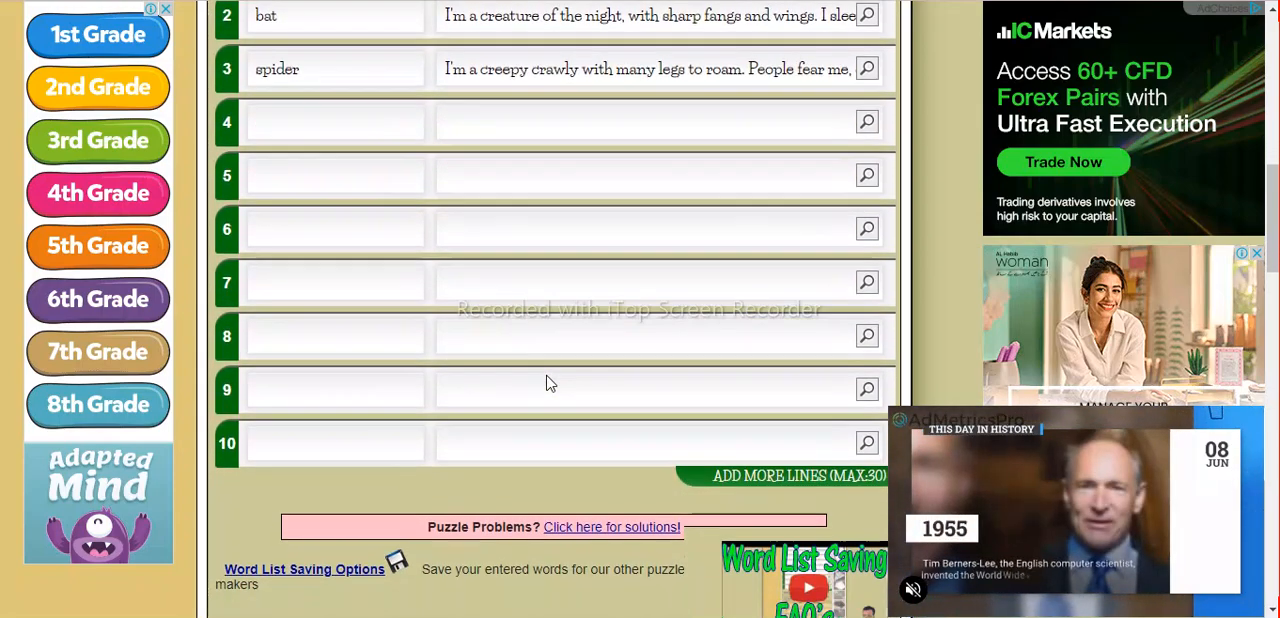
scroll(549, 380, "down", 2)
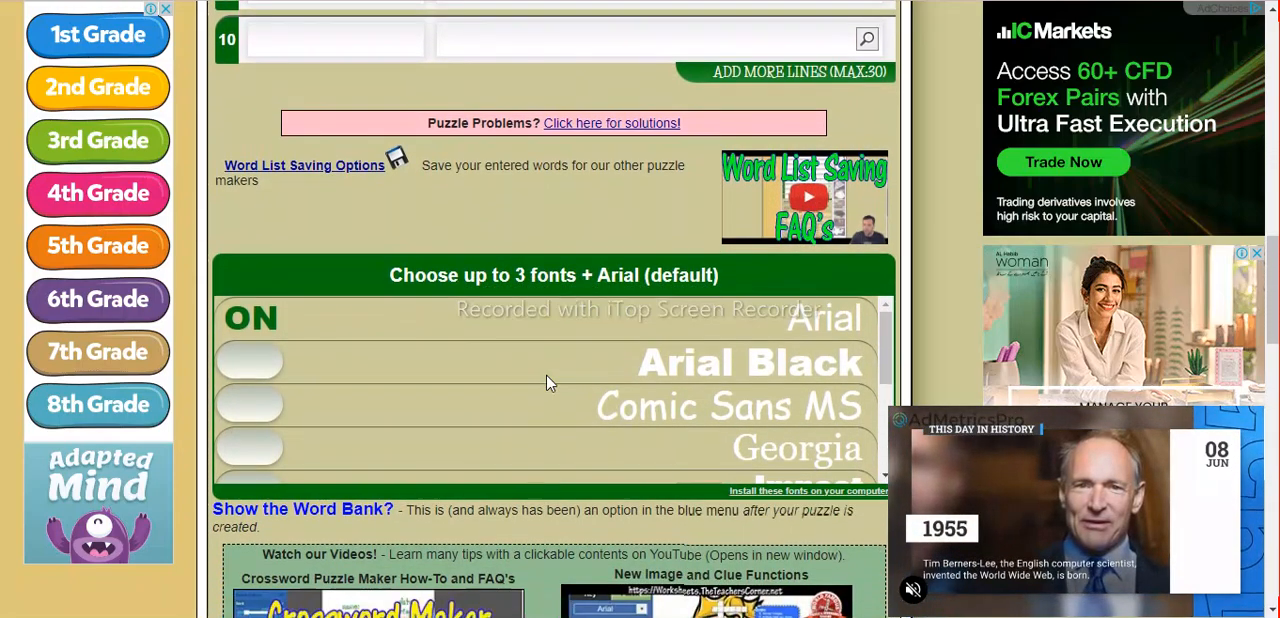
scroll(549, 382, "down", 3)
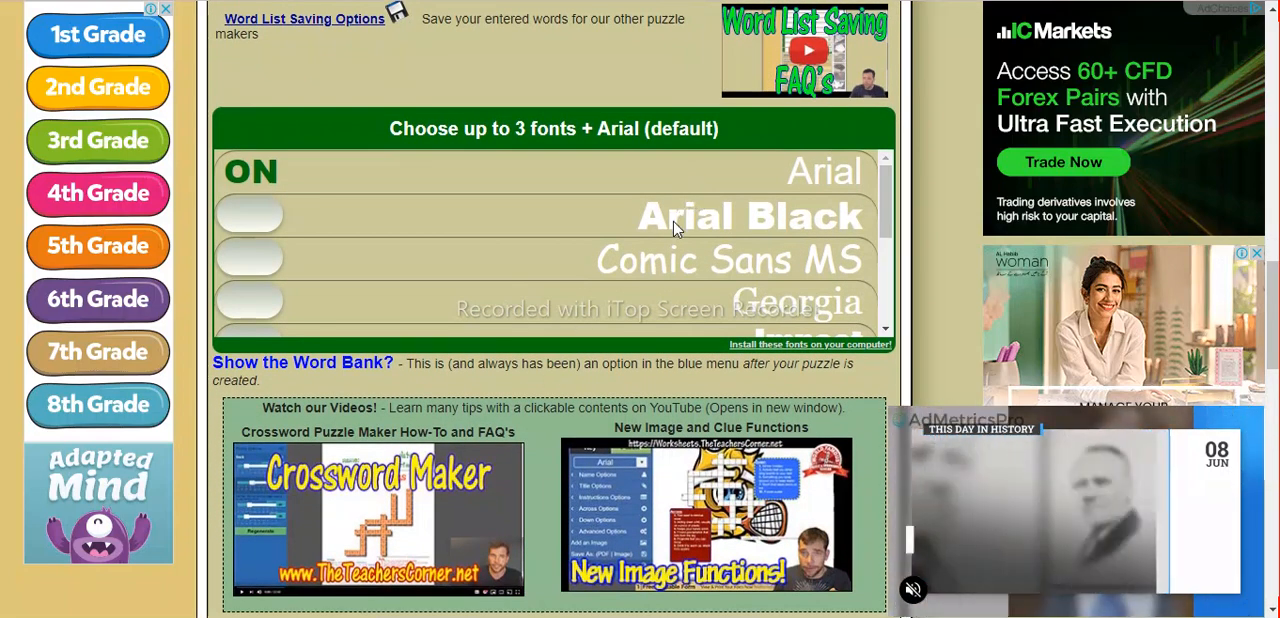
scroll(673, 228, "down", 1)
scroll(330, 185, "up", 1)
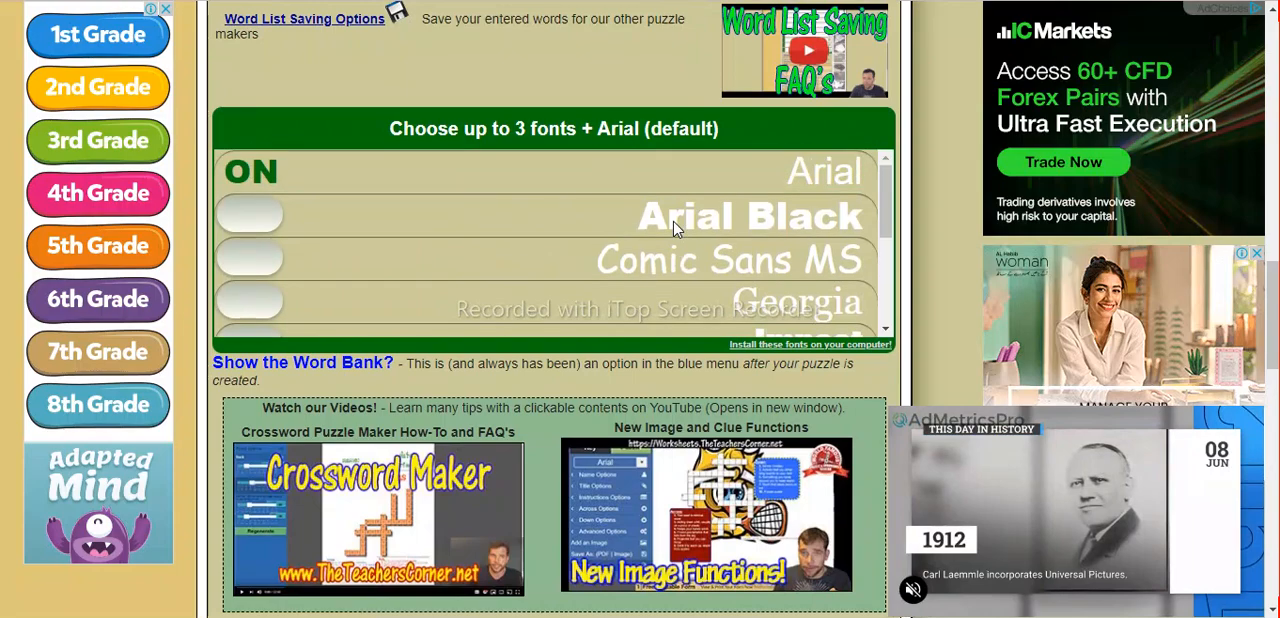
scroll(594, 280, "down", 3)
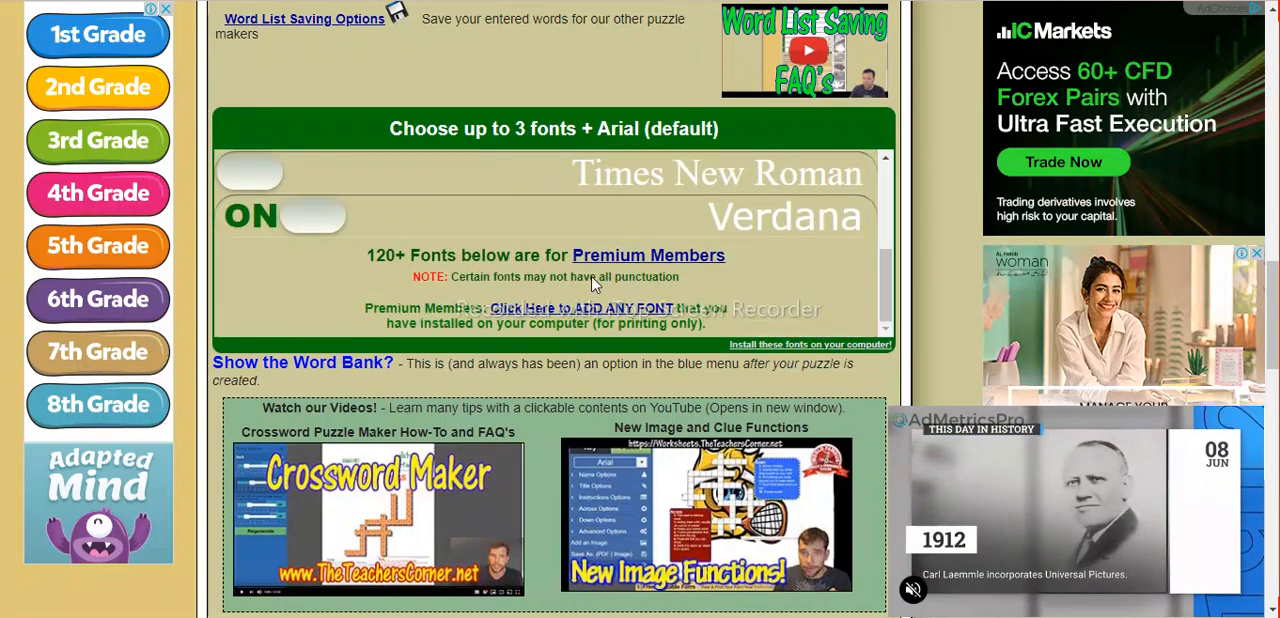
scroll(594, 280, "up", 3)
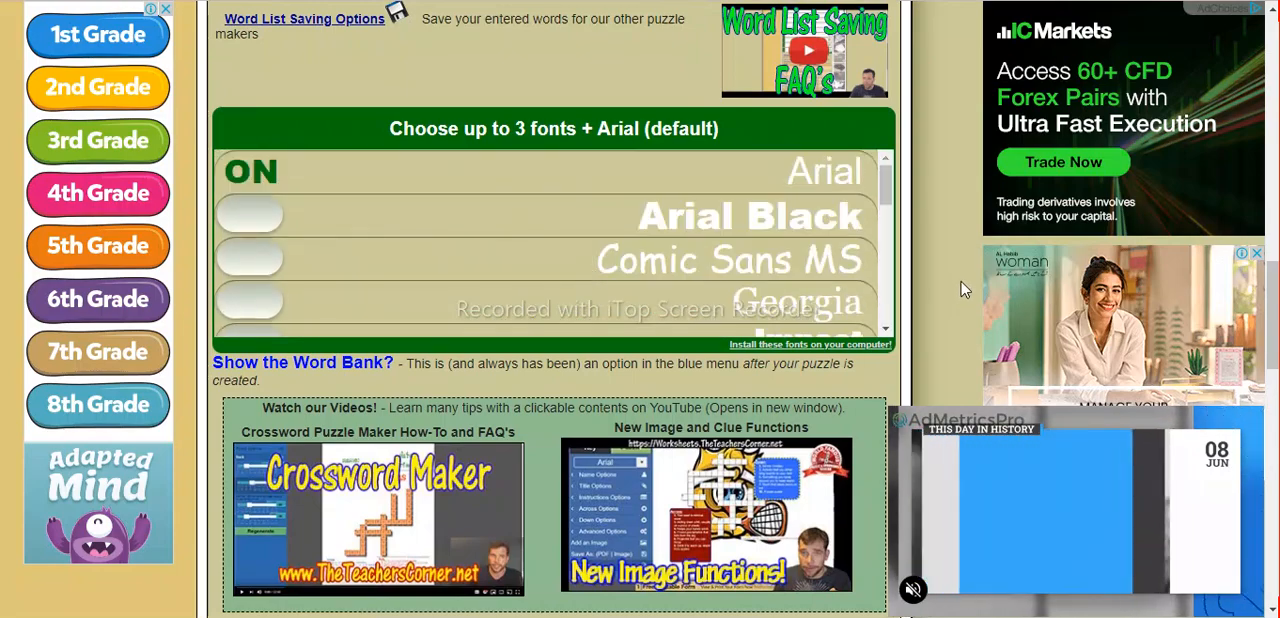
Generate the crossword puzzle from the entered words and clues, and dismiss the alert about the grid.
scroll(960, 289, "down", 5)
scroll(960, 289, "down", 3)
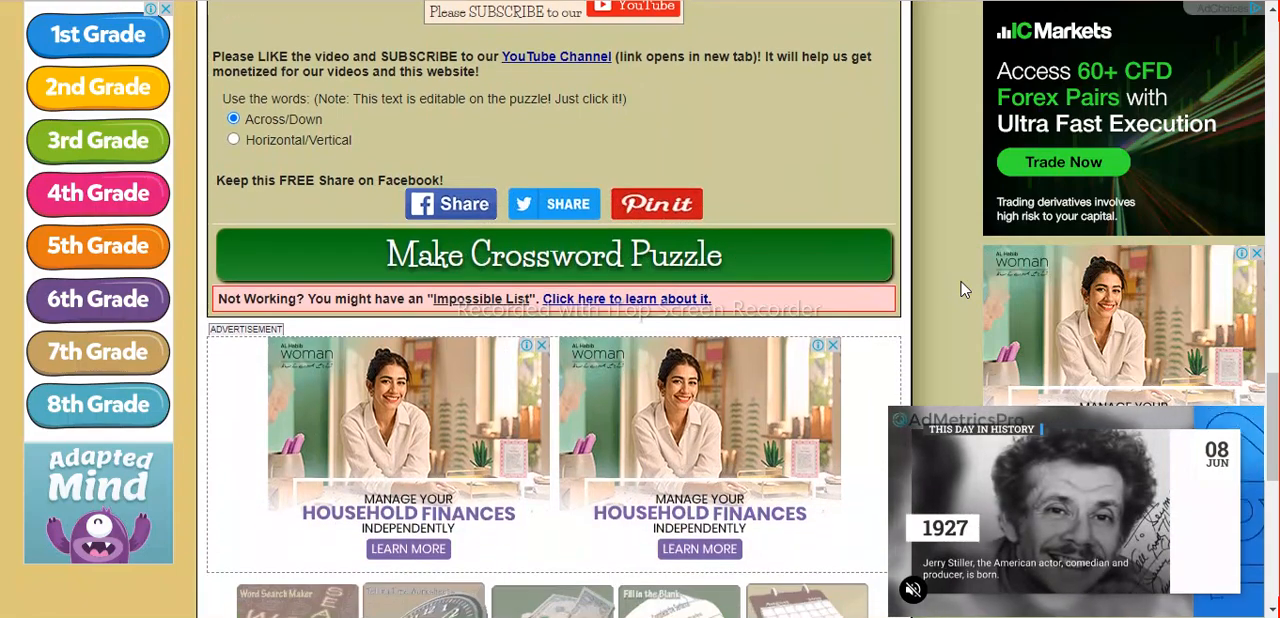
scroll(960, 289, "down", 2)
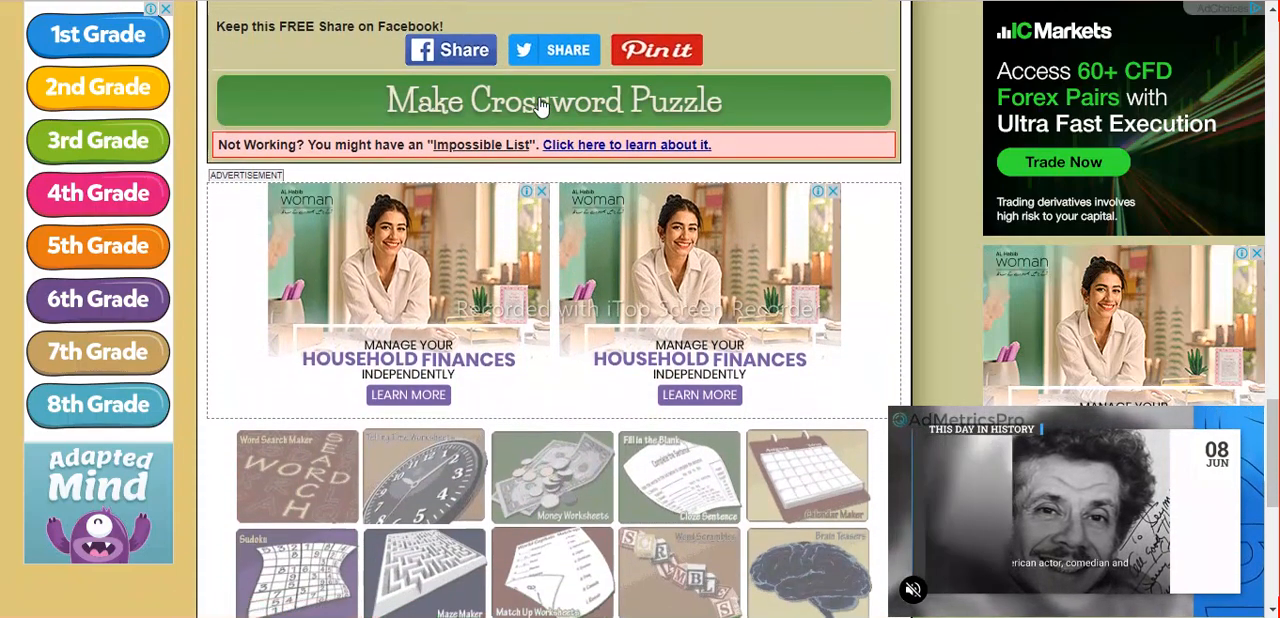
left_click(540, 104)
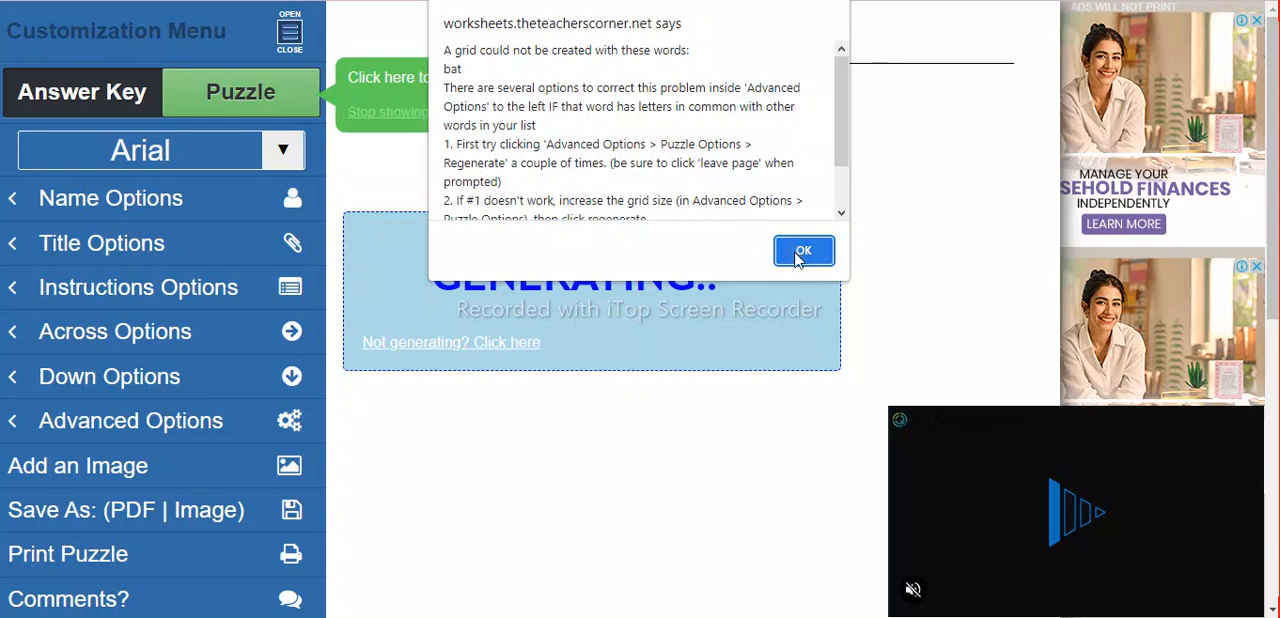
left_click(803, 251)
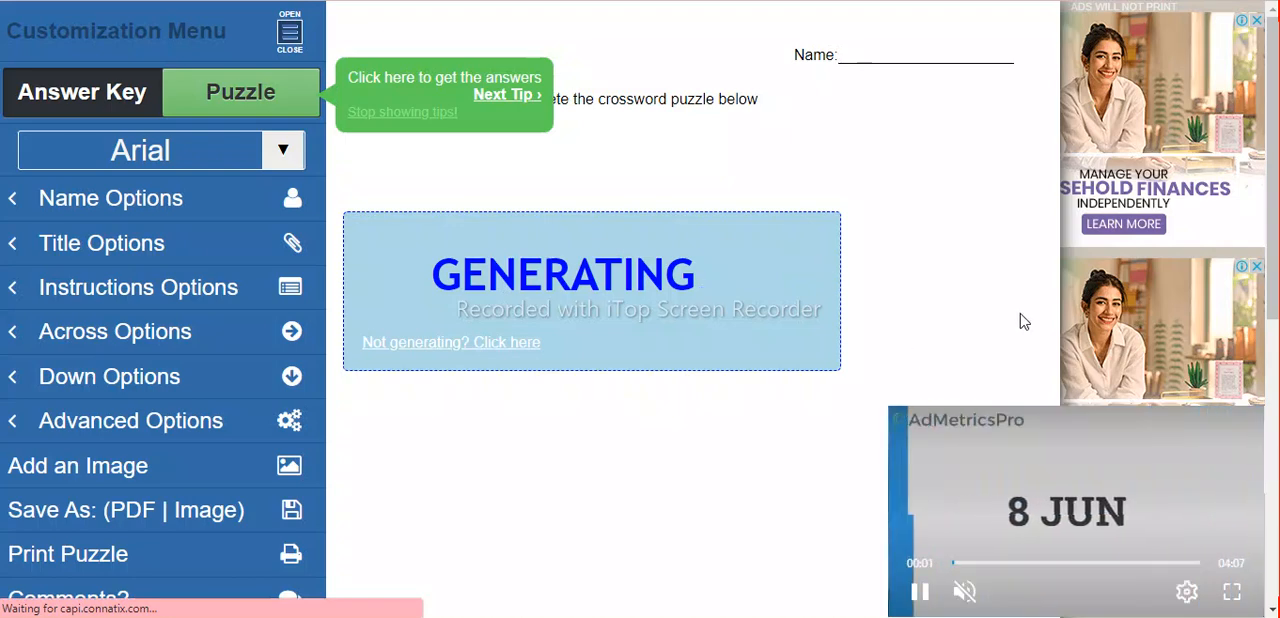
Close the floating video ad on the crossword page while the puzzle generates.
scroll(1020, 313, "down", 5)
scroll(1020, 313, "up", 1)
mouse_move(1218, 513)
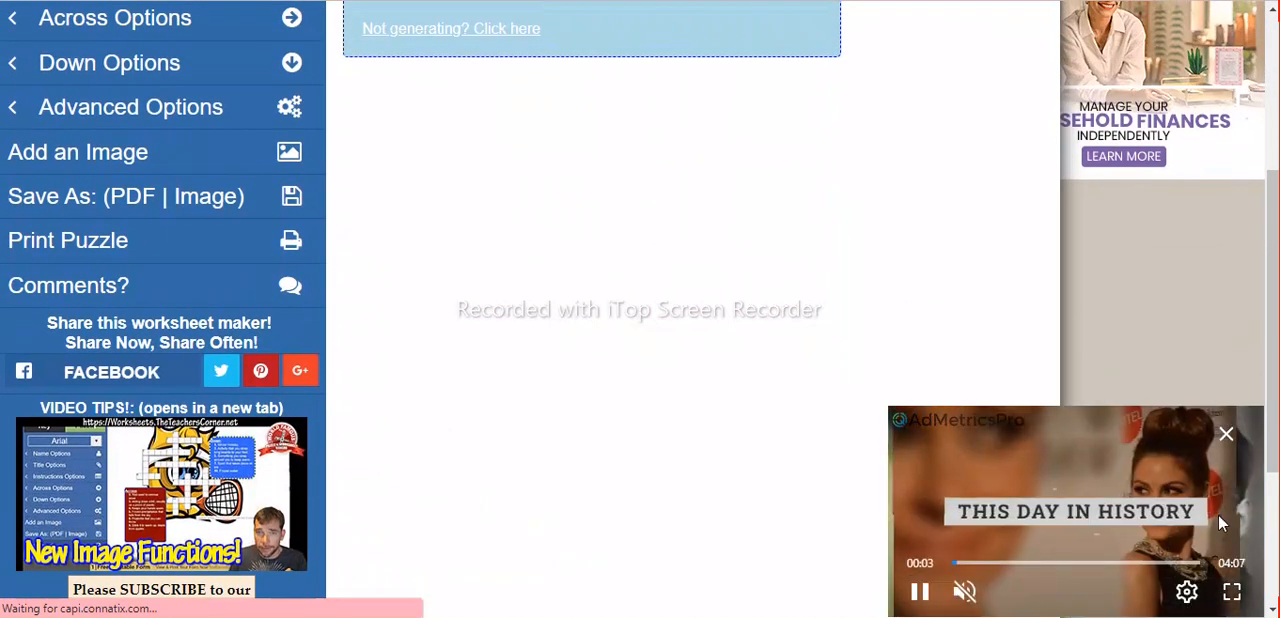
left_click(1227, 434)
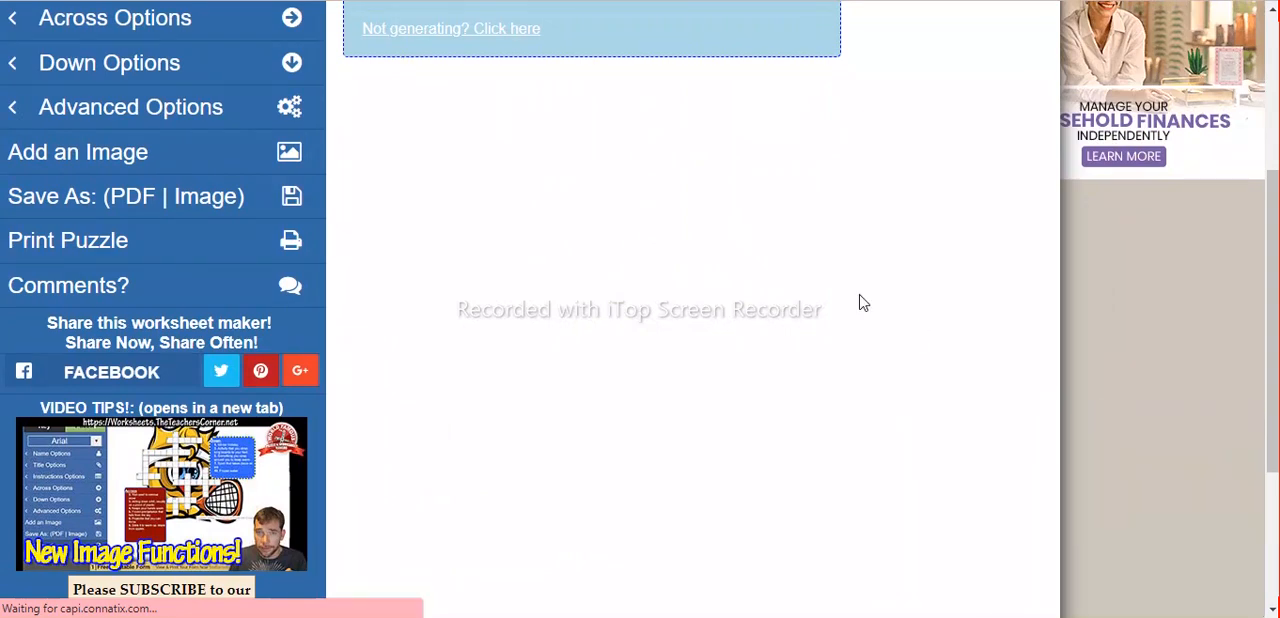
scroll(837, 289, "up", 2)
scroll(838, 290, "up", 1)
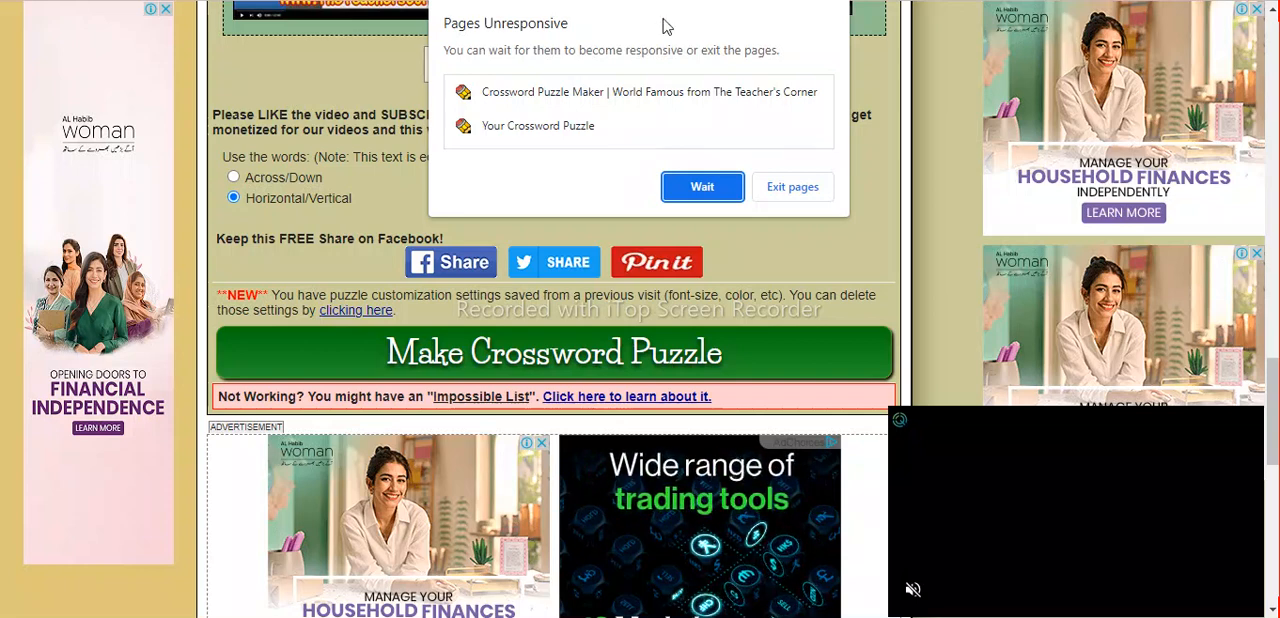
Search Google for "all free download" in a new tab and open the All-free-download.com website.
key("ctrl+t")
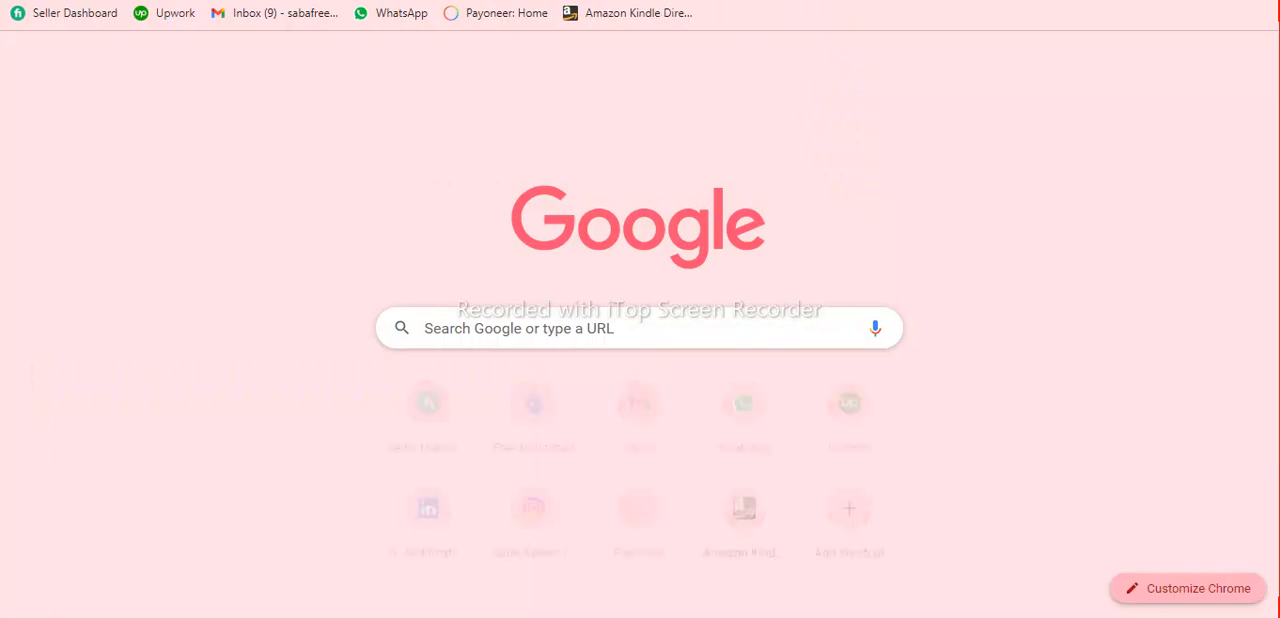
type("all frree")
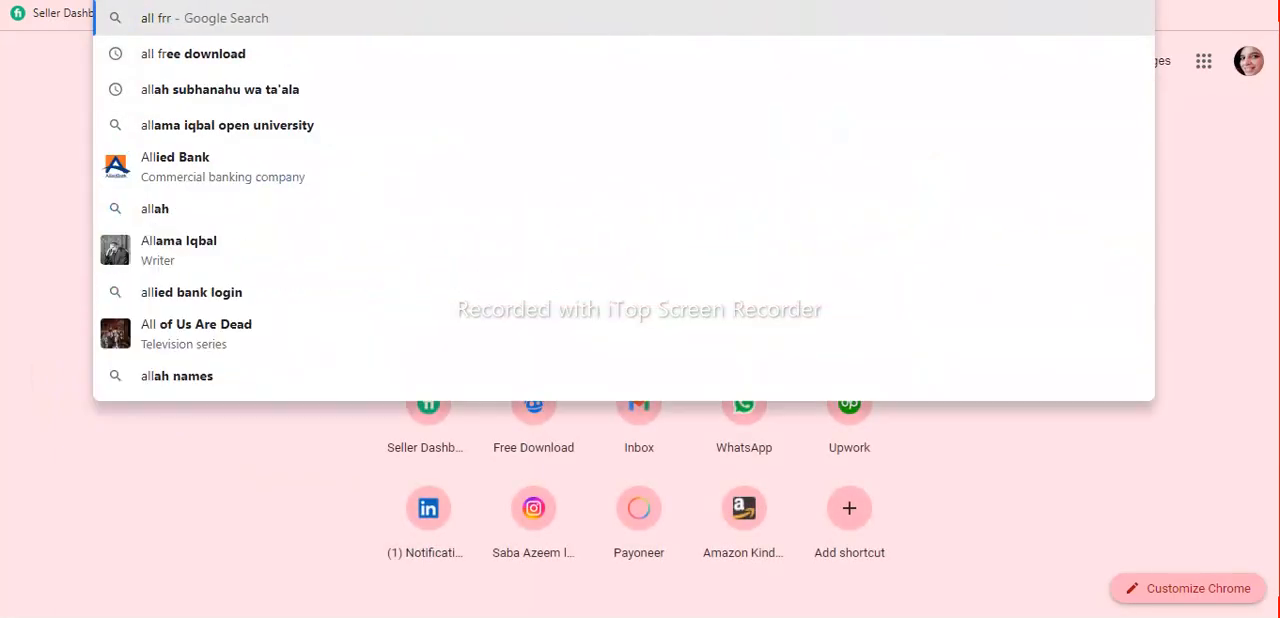
key("BackSpace")
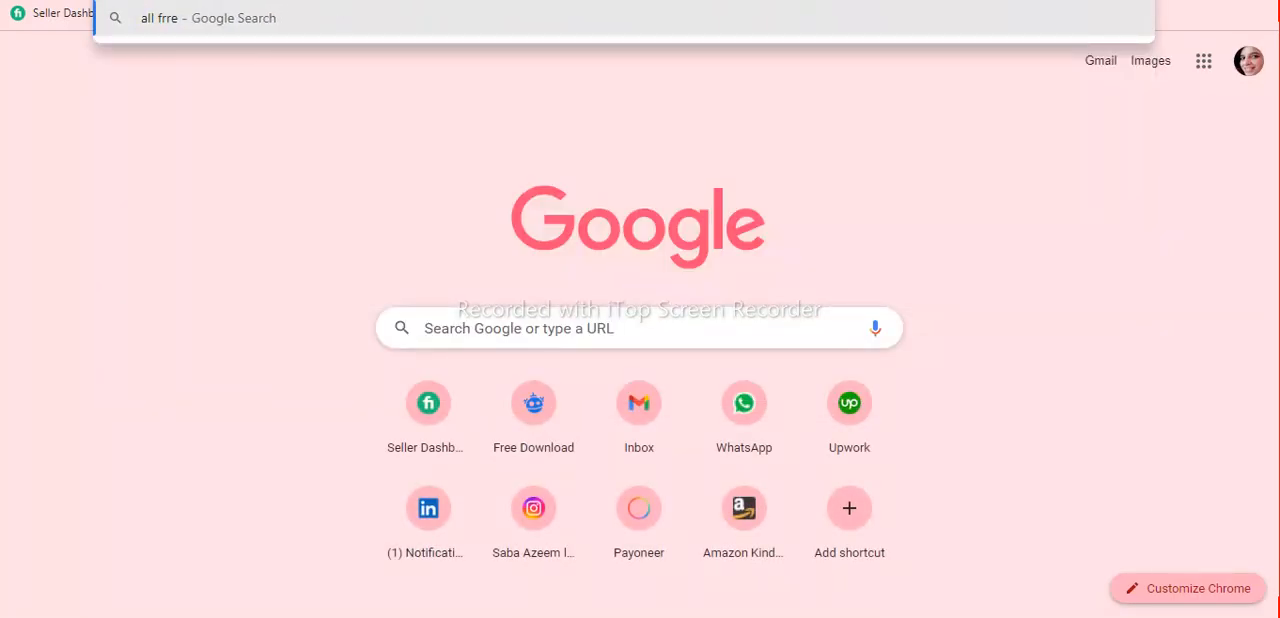
left_click(232, 66)
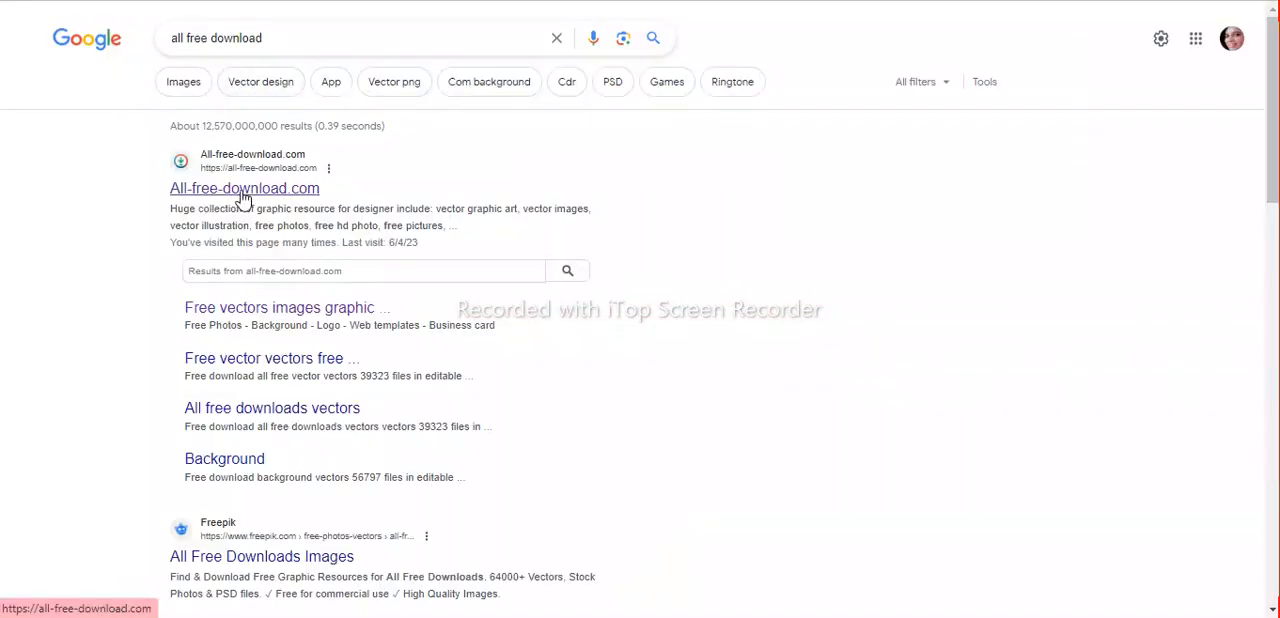
left_click(243, 190)
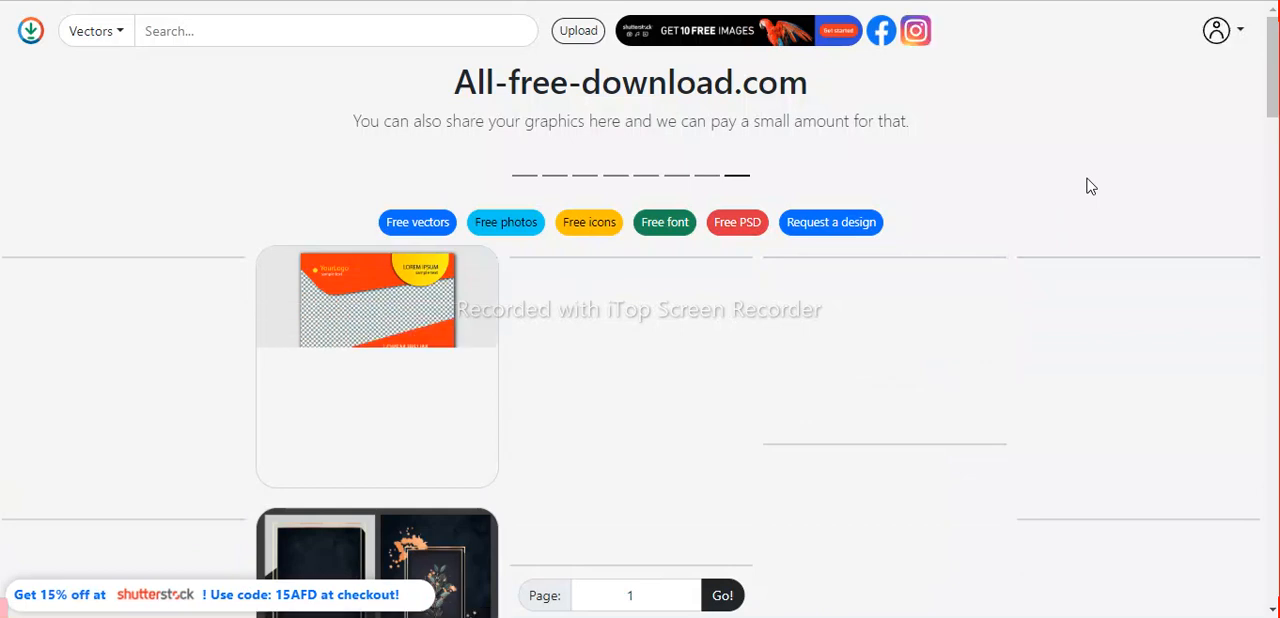
Browse the free graphics on the All-free-download.com home page to see what kinds of designs it offers.
scroll(1090, 187, "down", 5)
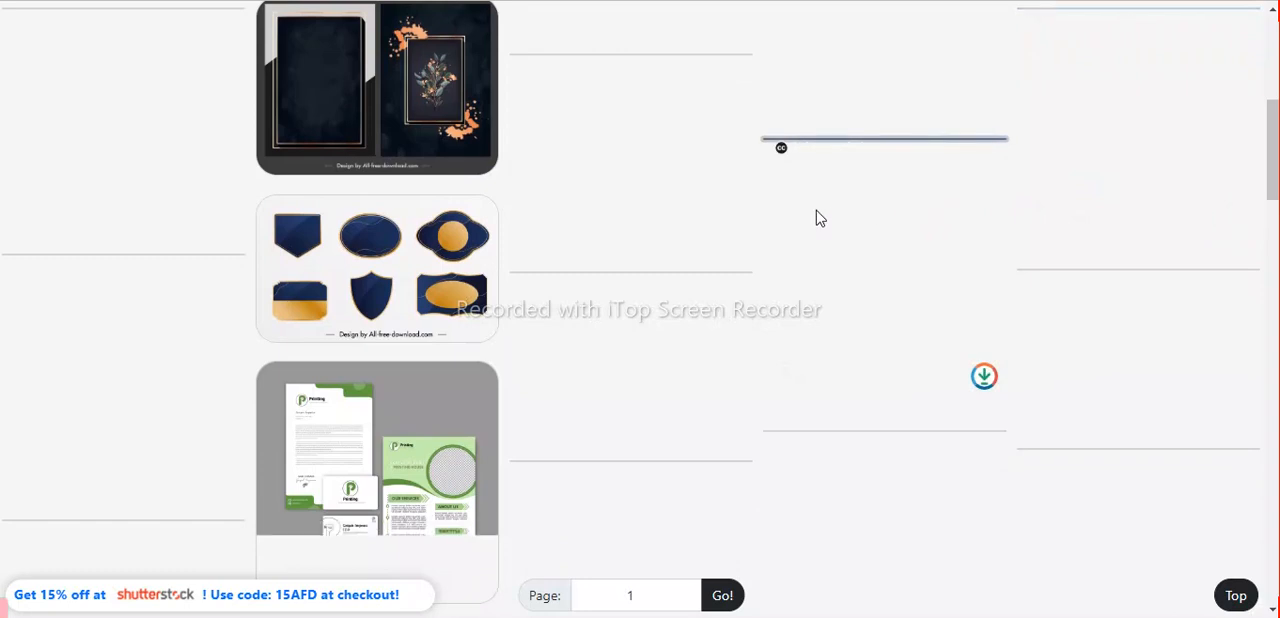
scroll(816, 218, "up", 3)
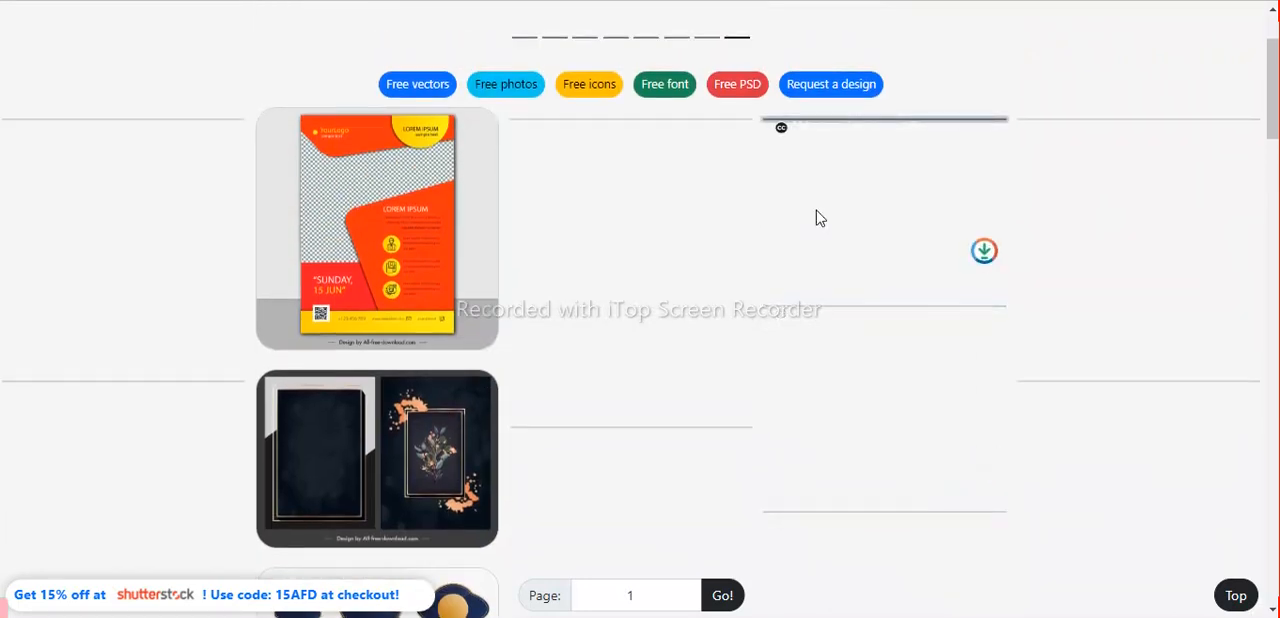
scroll(816, 218, "up", 1)
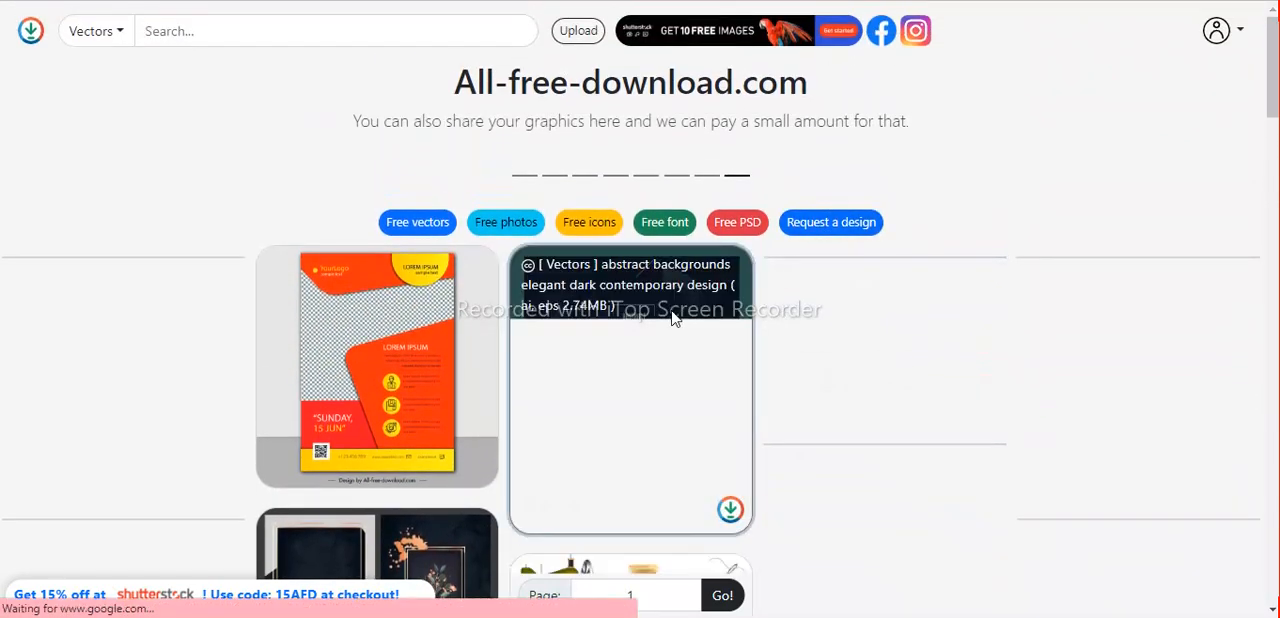
scroll(673, 318, "down", 4)
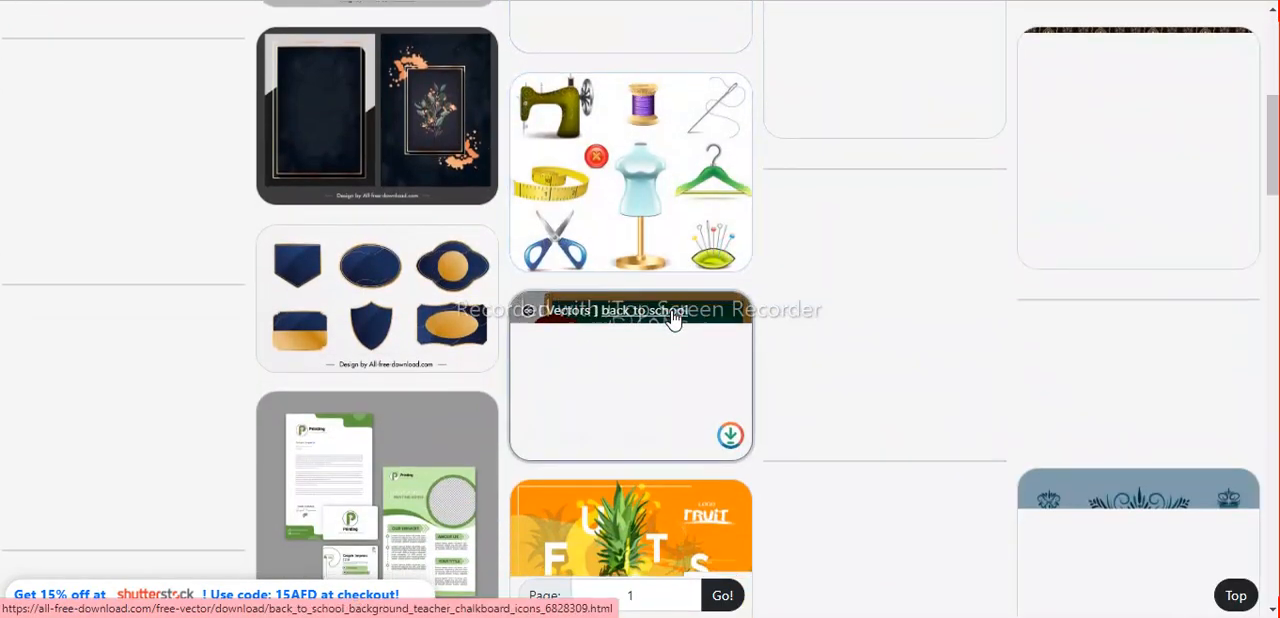
scroll(673, 318, "down", 1)
scroll(874, 275, "down", 3)
scroll(874, 275, "down", 4)
scroll(615, 289, "up", 1)
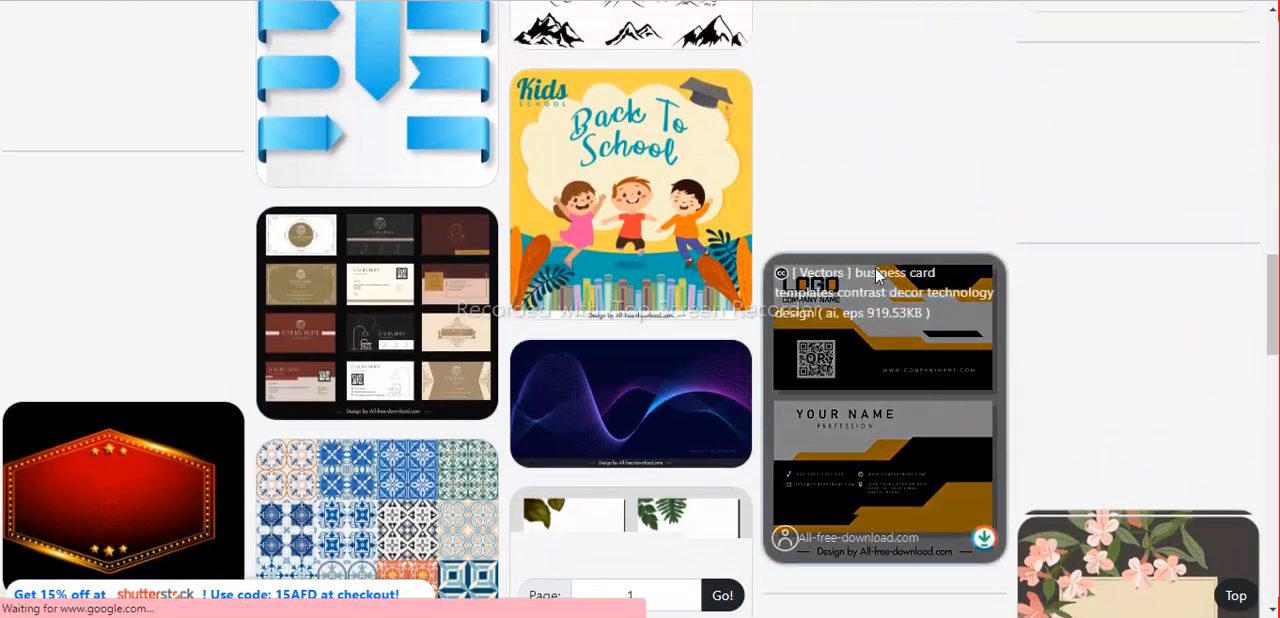
left_click(717, 273)
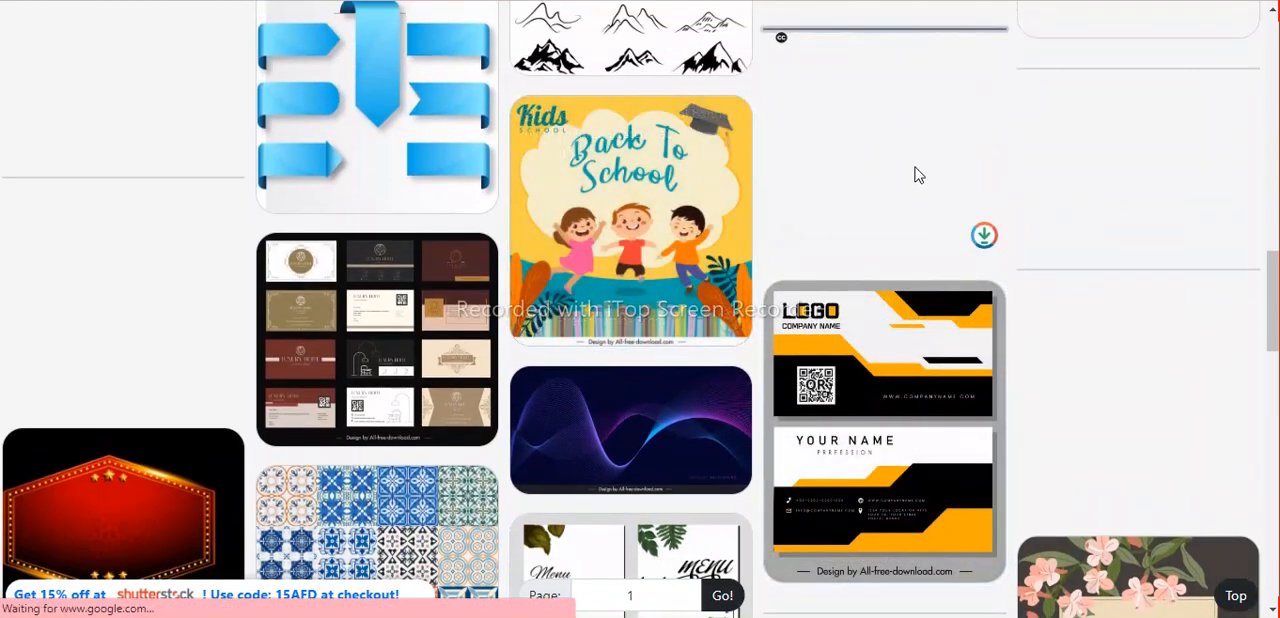
Search the site's vectors for "fruits".
left_click(220, 30)
left_click(218, 29)
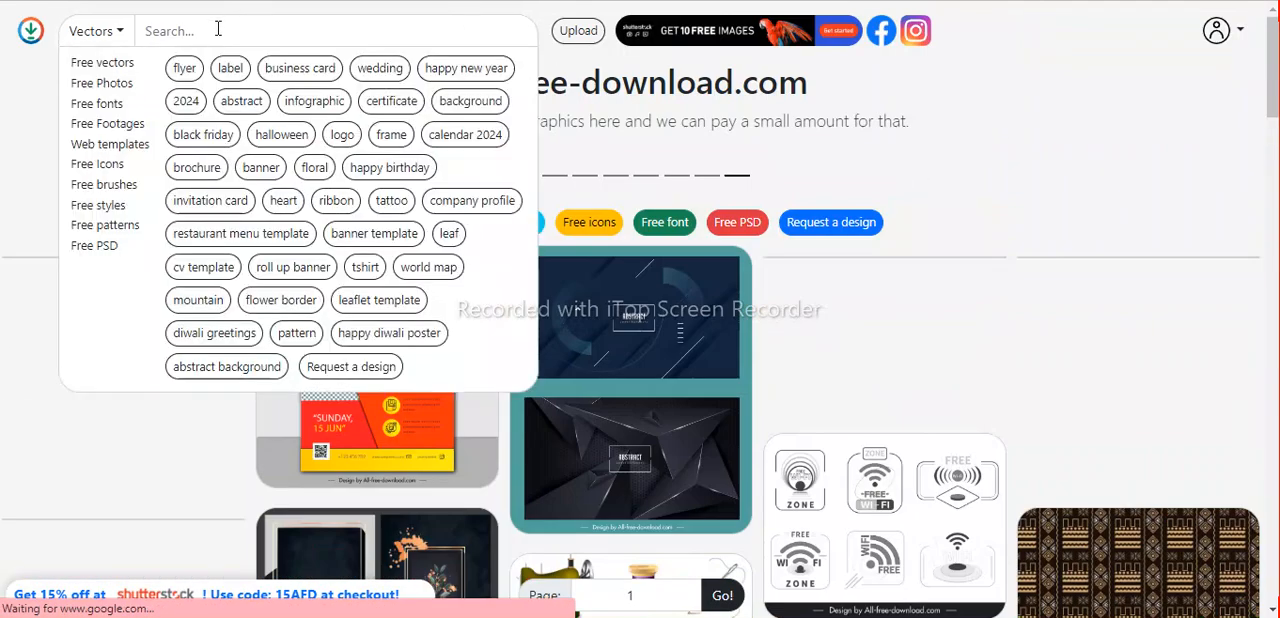
type("fruits")
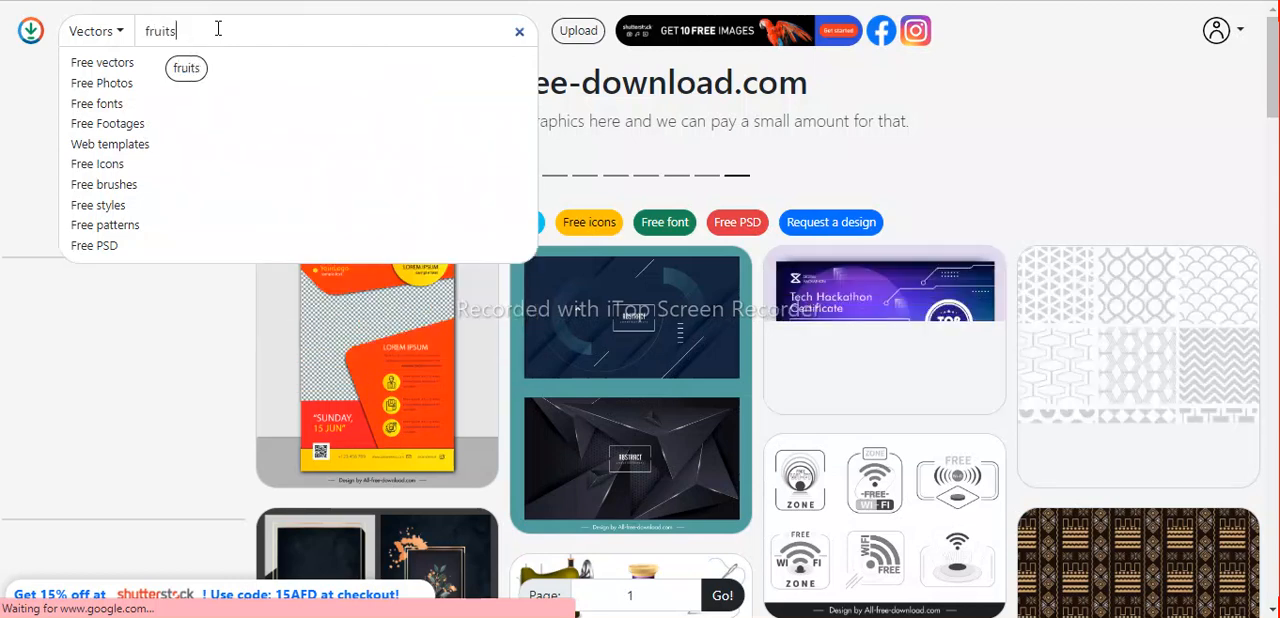
key("Return")
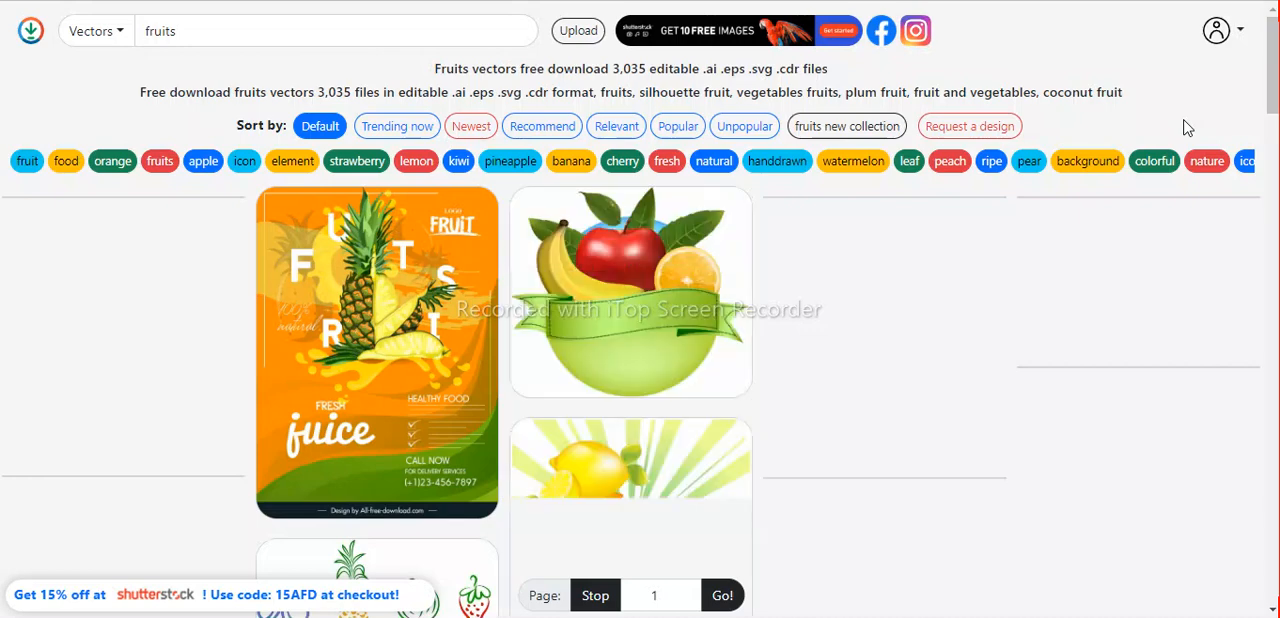
Look through the fruit vector results for illustrations and icon sets suited to the children's book pages.
scroll(1168, 281, "down", 2)
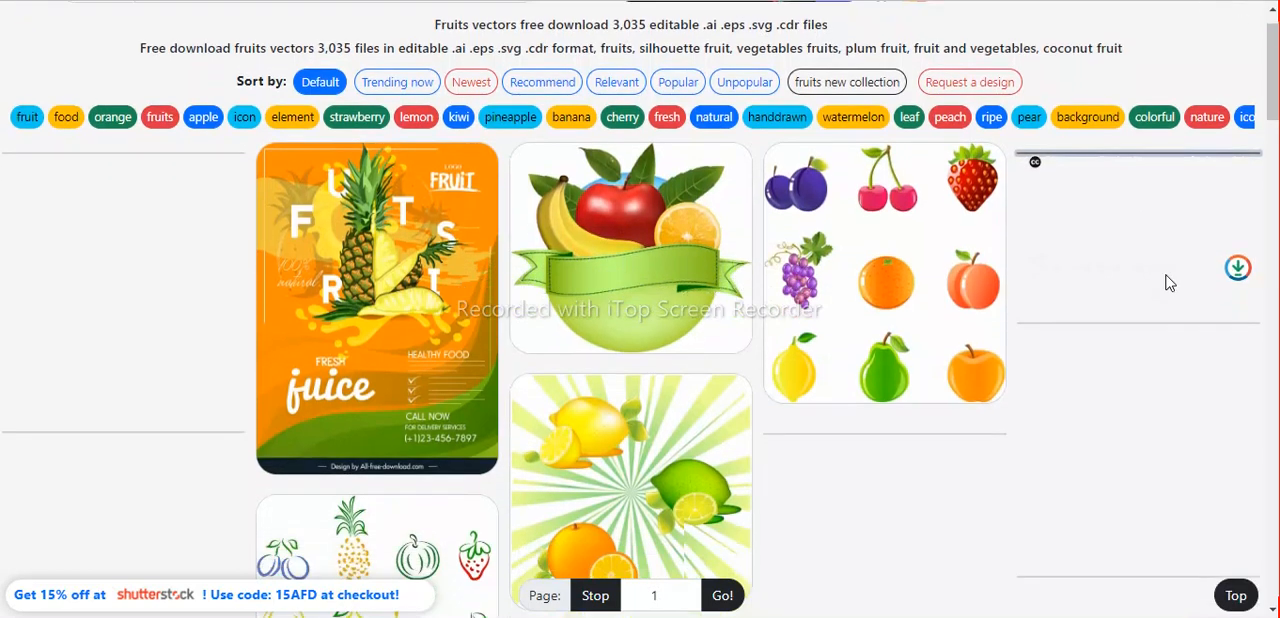
scroll(1168, 283, "down", 2)
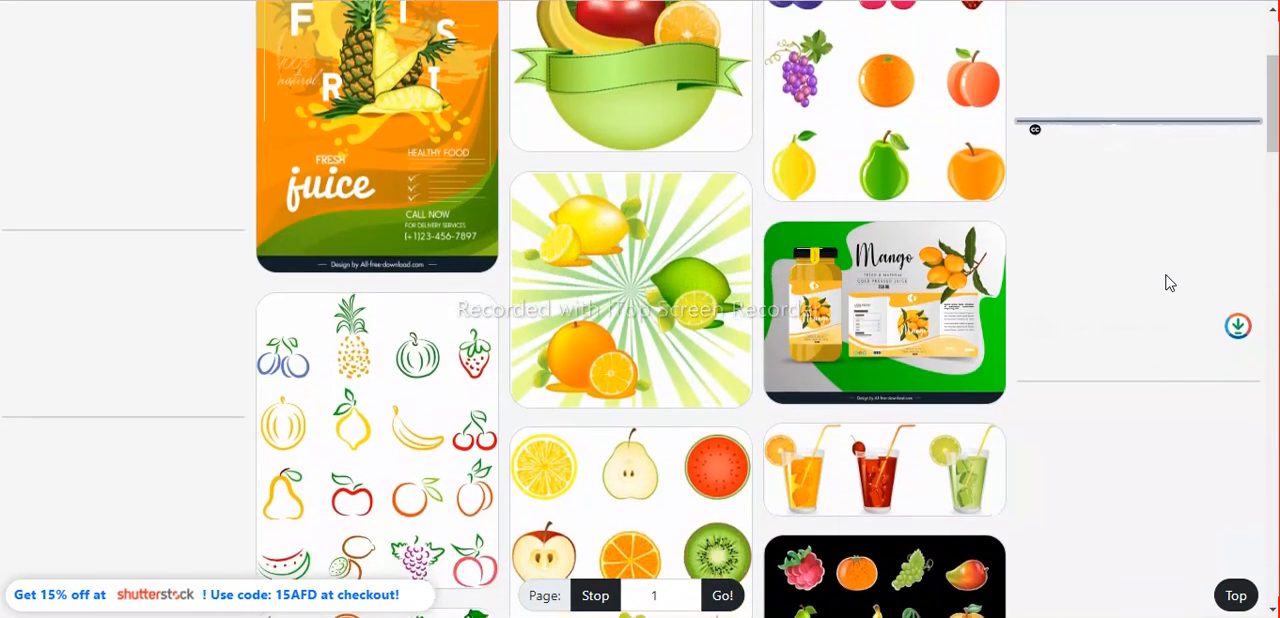
scroll(1168, 283, "down", 3)
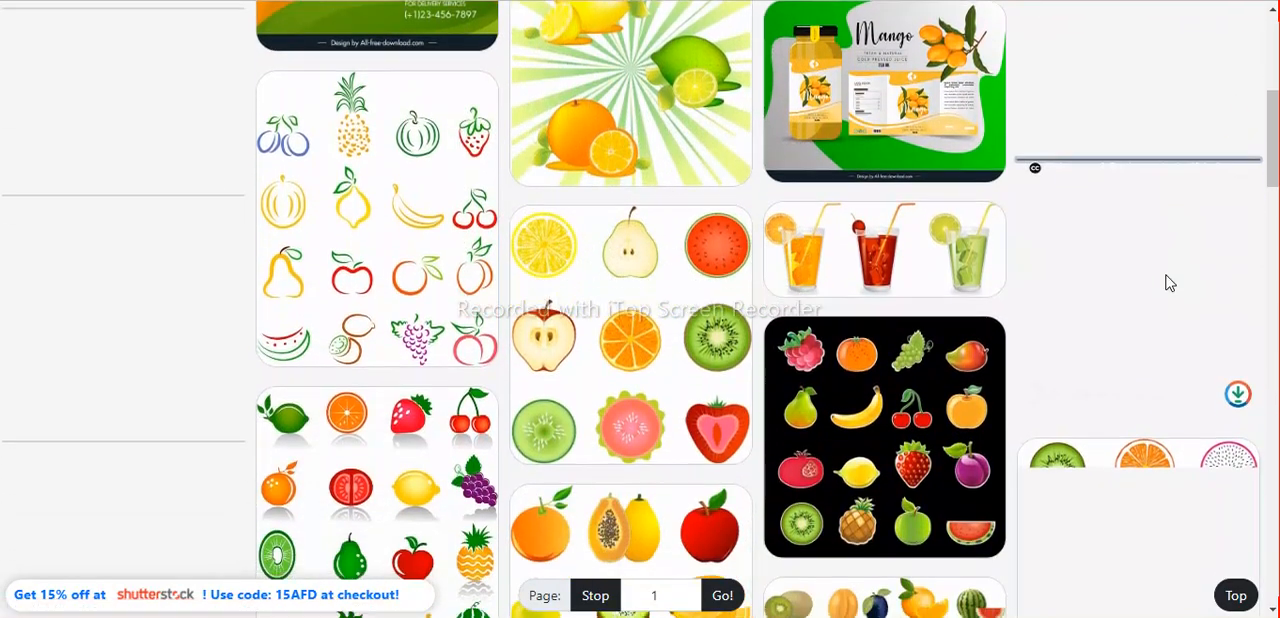
scroll(1168, 284, "down", 3)
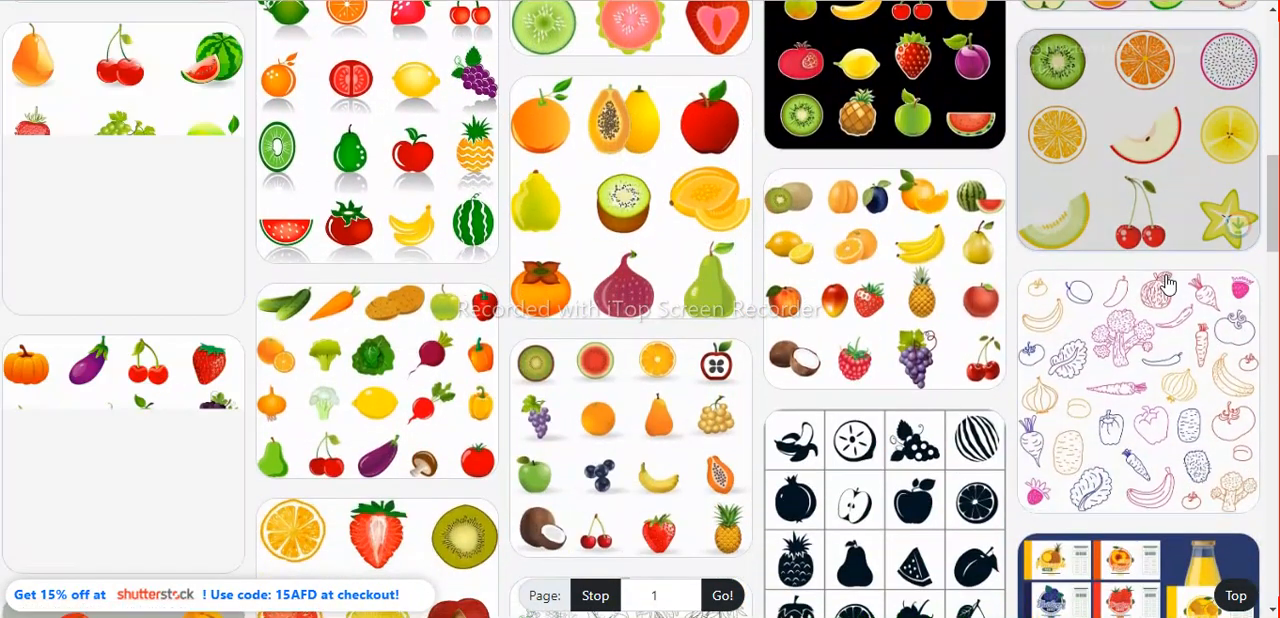
scroll(1168, 283, "down", 1)
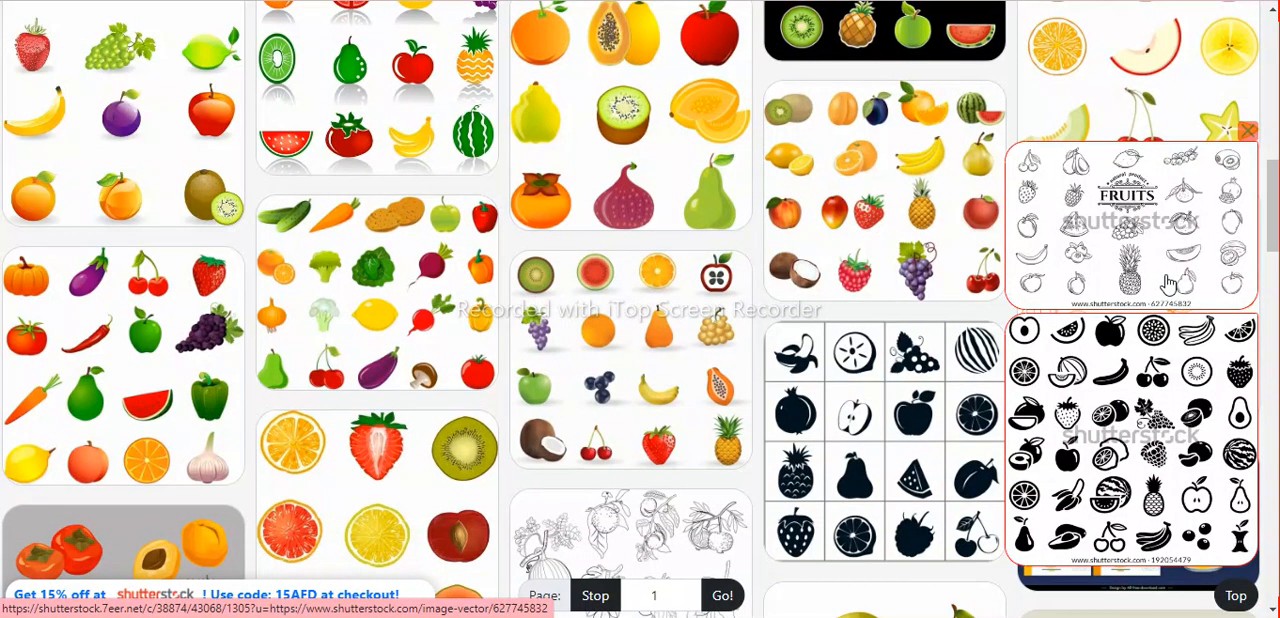
scroll(1168, 284, "down", 5)
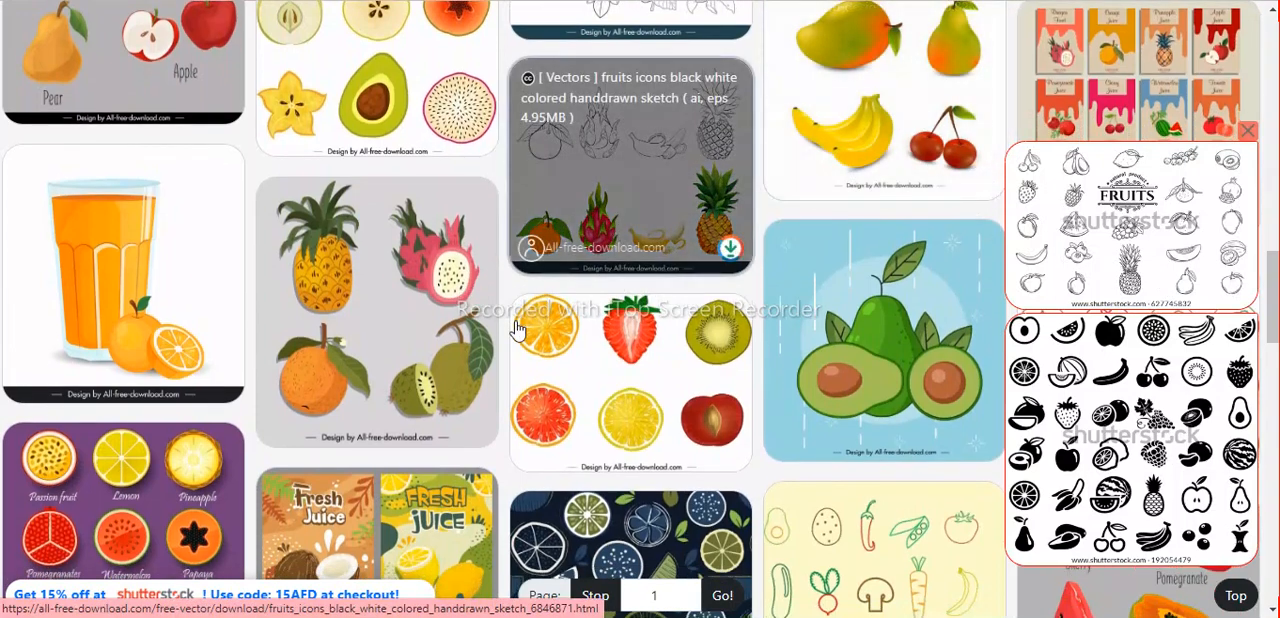
scroll(496, 342, "down", 6)
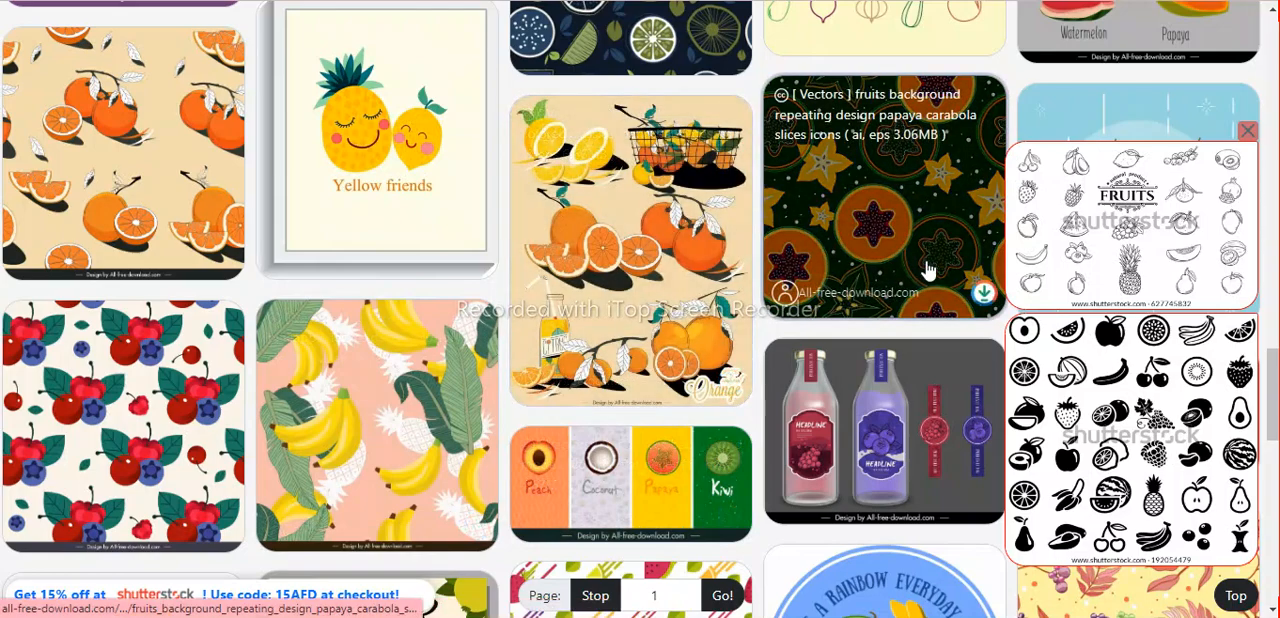
scroll(928, 270, "down", 3)
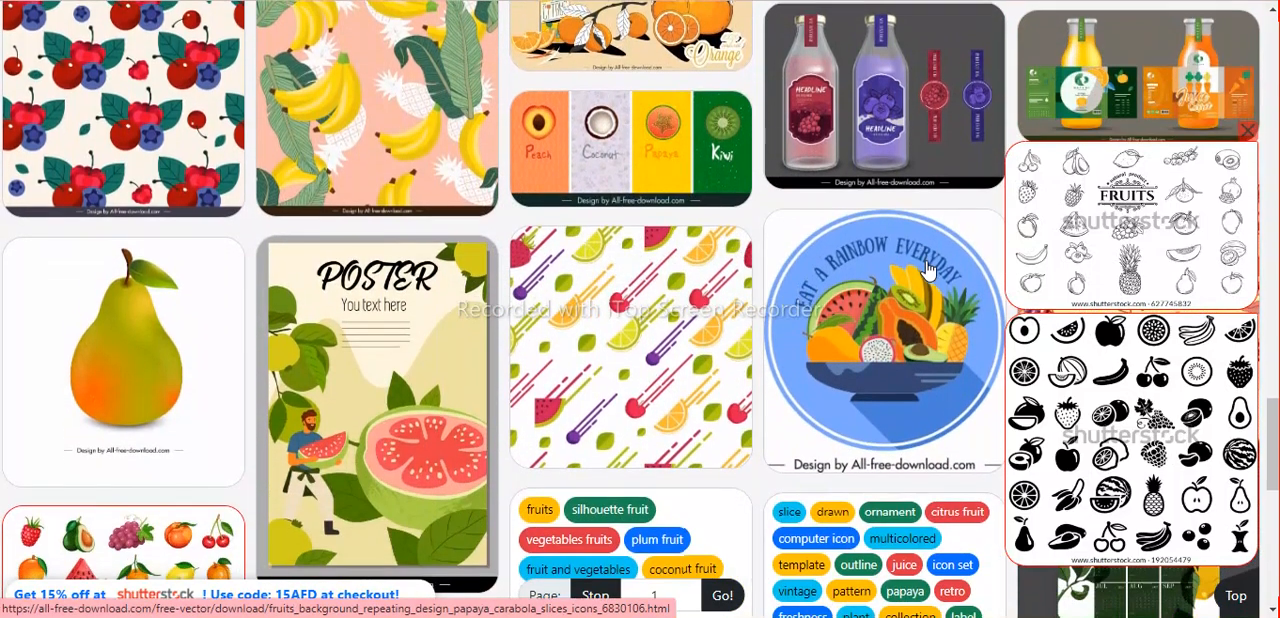